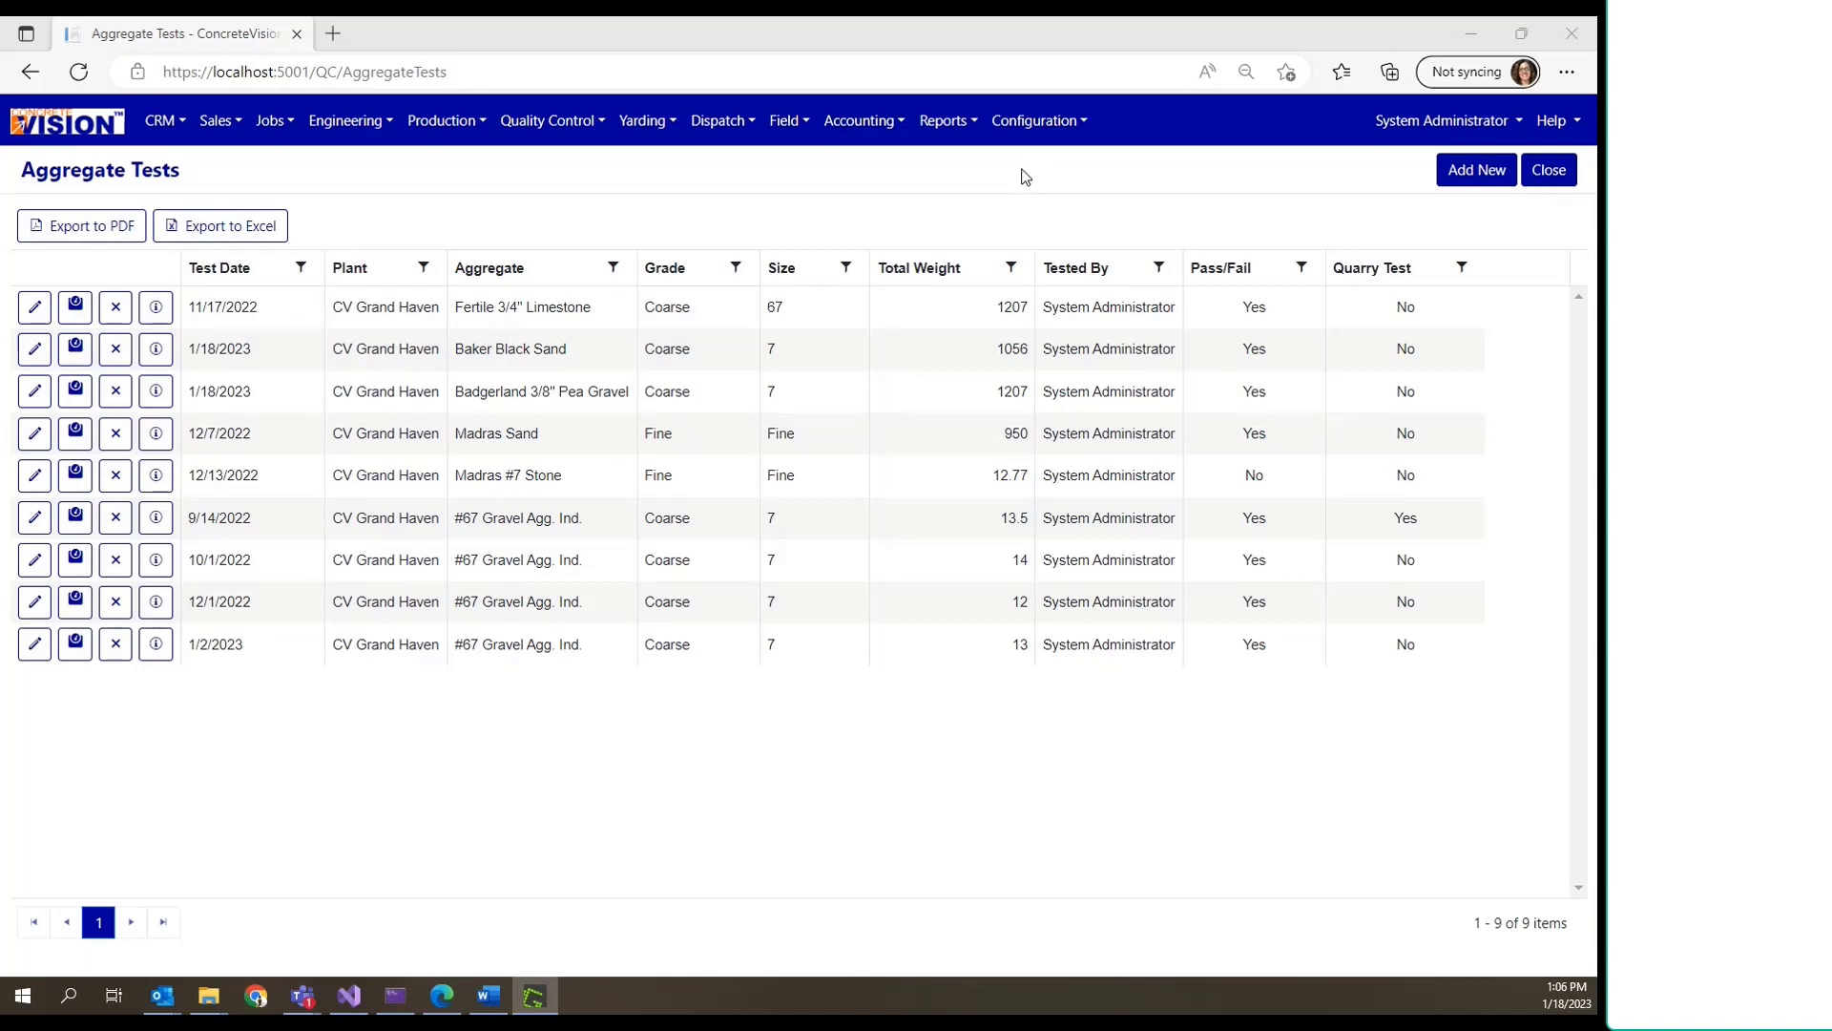
Step: Open the Aggregate Sizes list in the gradation setup, view the size 6 record's fields and cancel the edit
click(1047, 120)
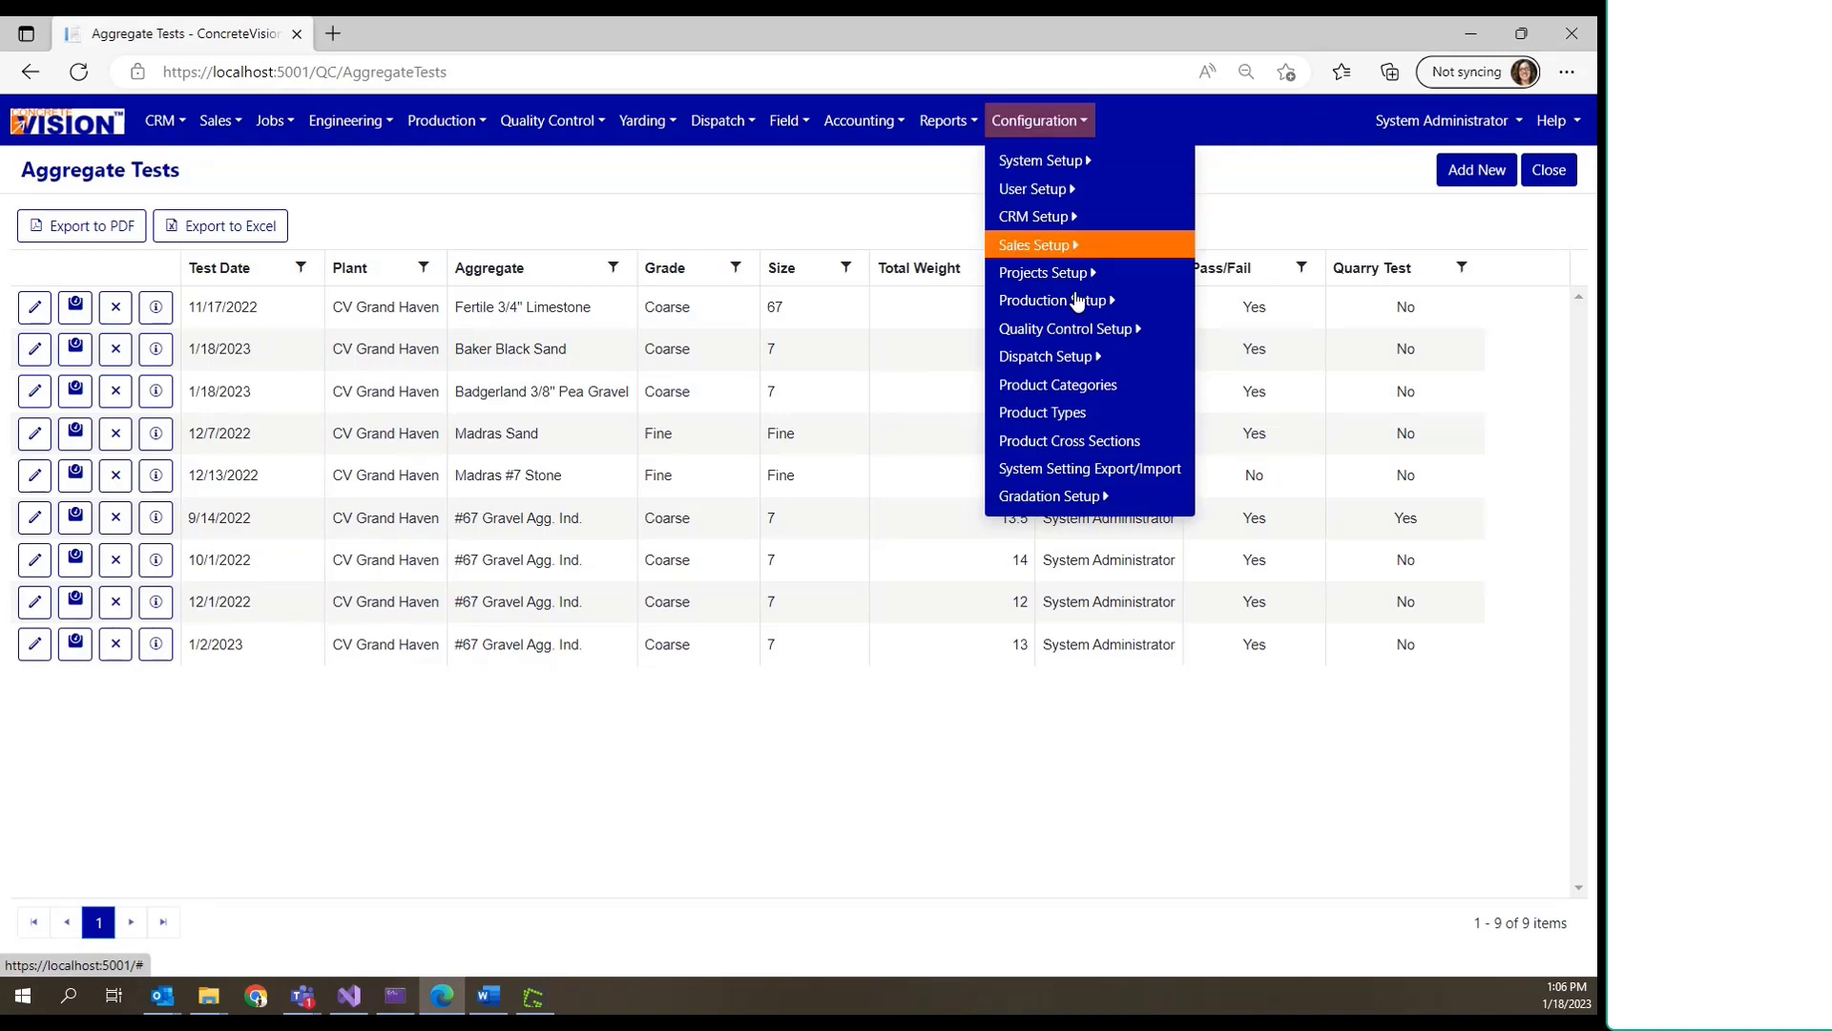
click(1102, 505)
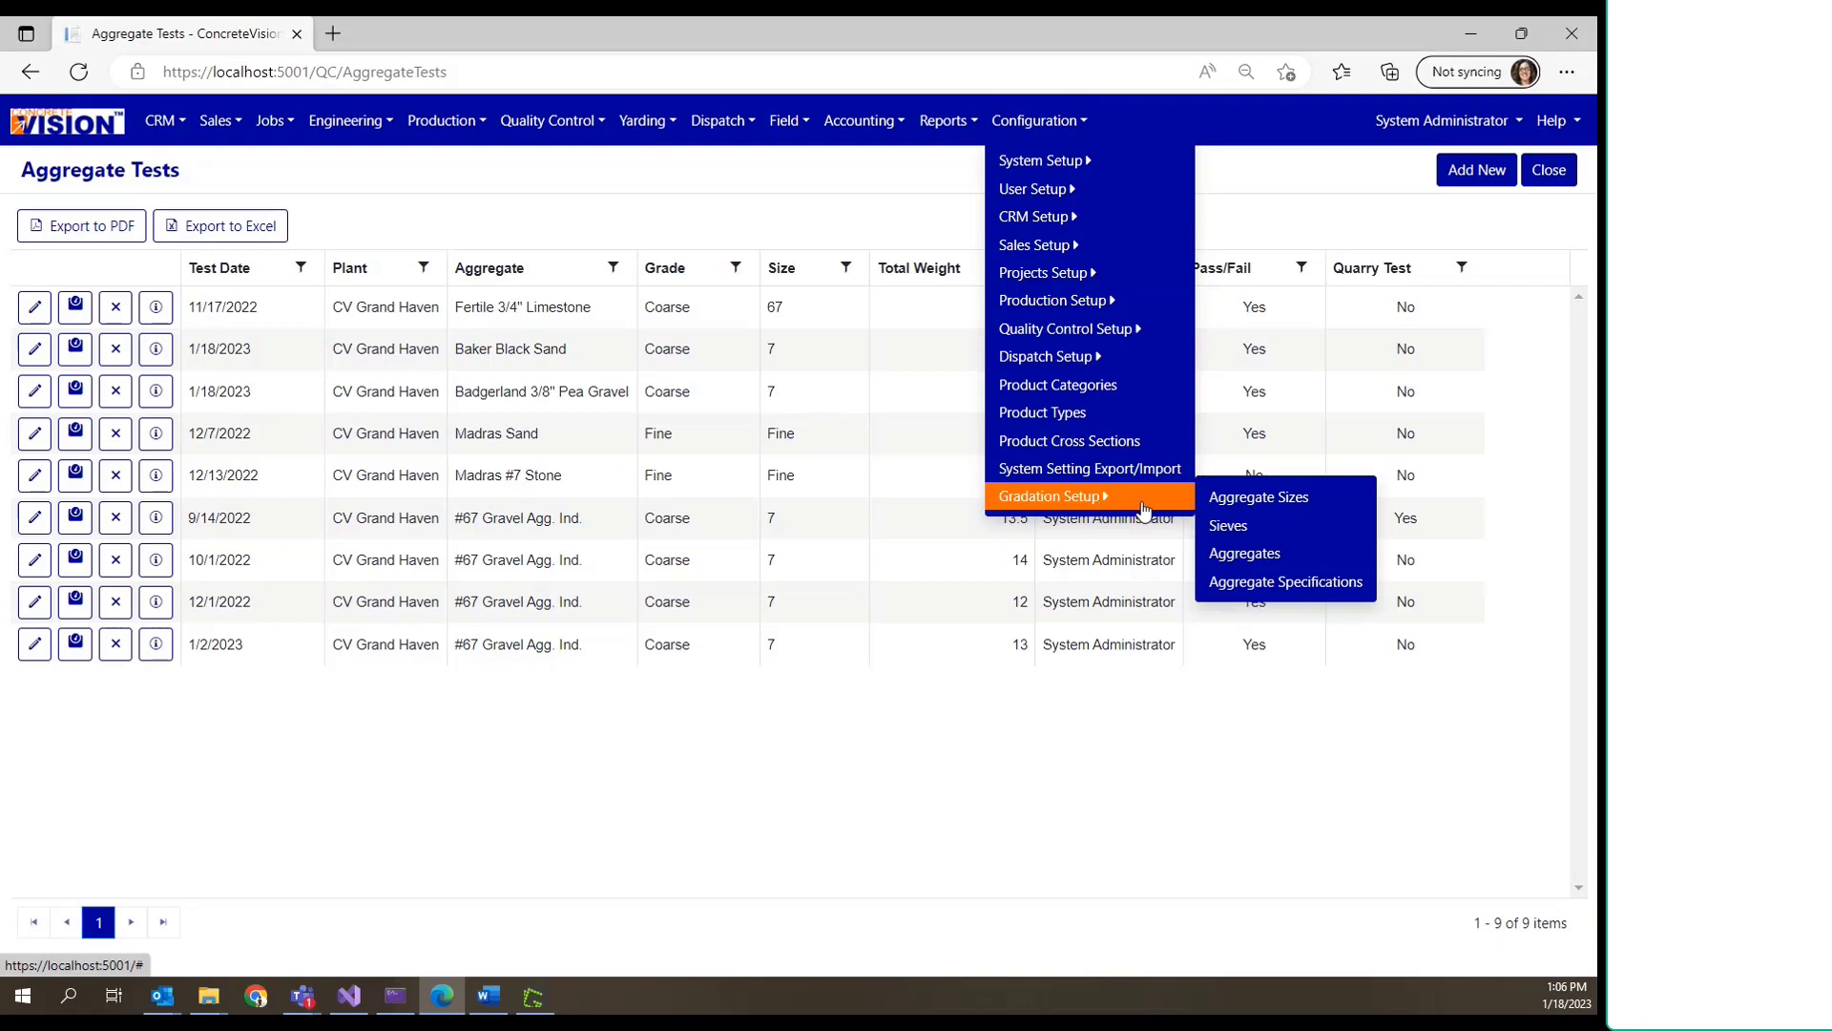
click(1304, 507)
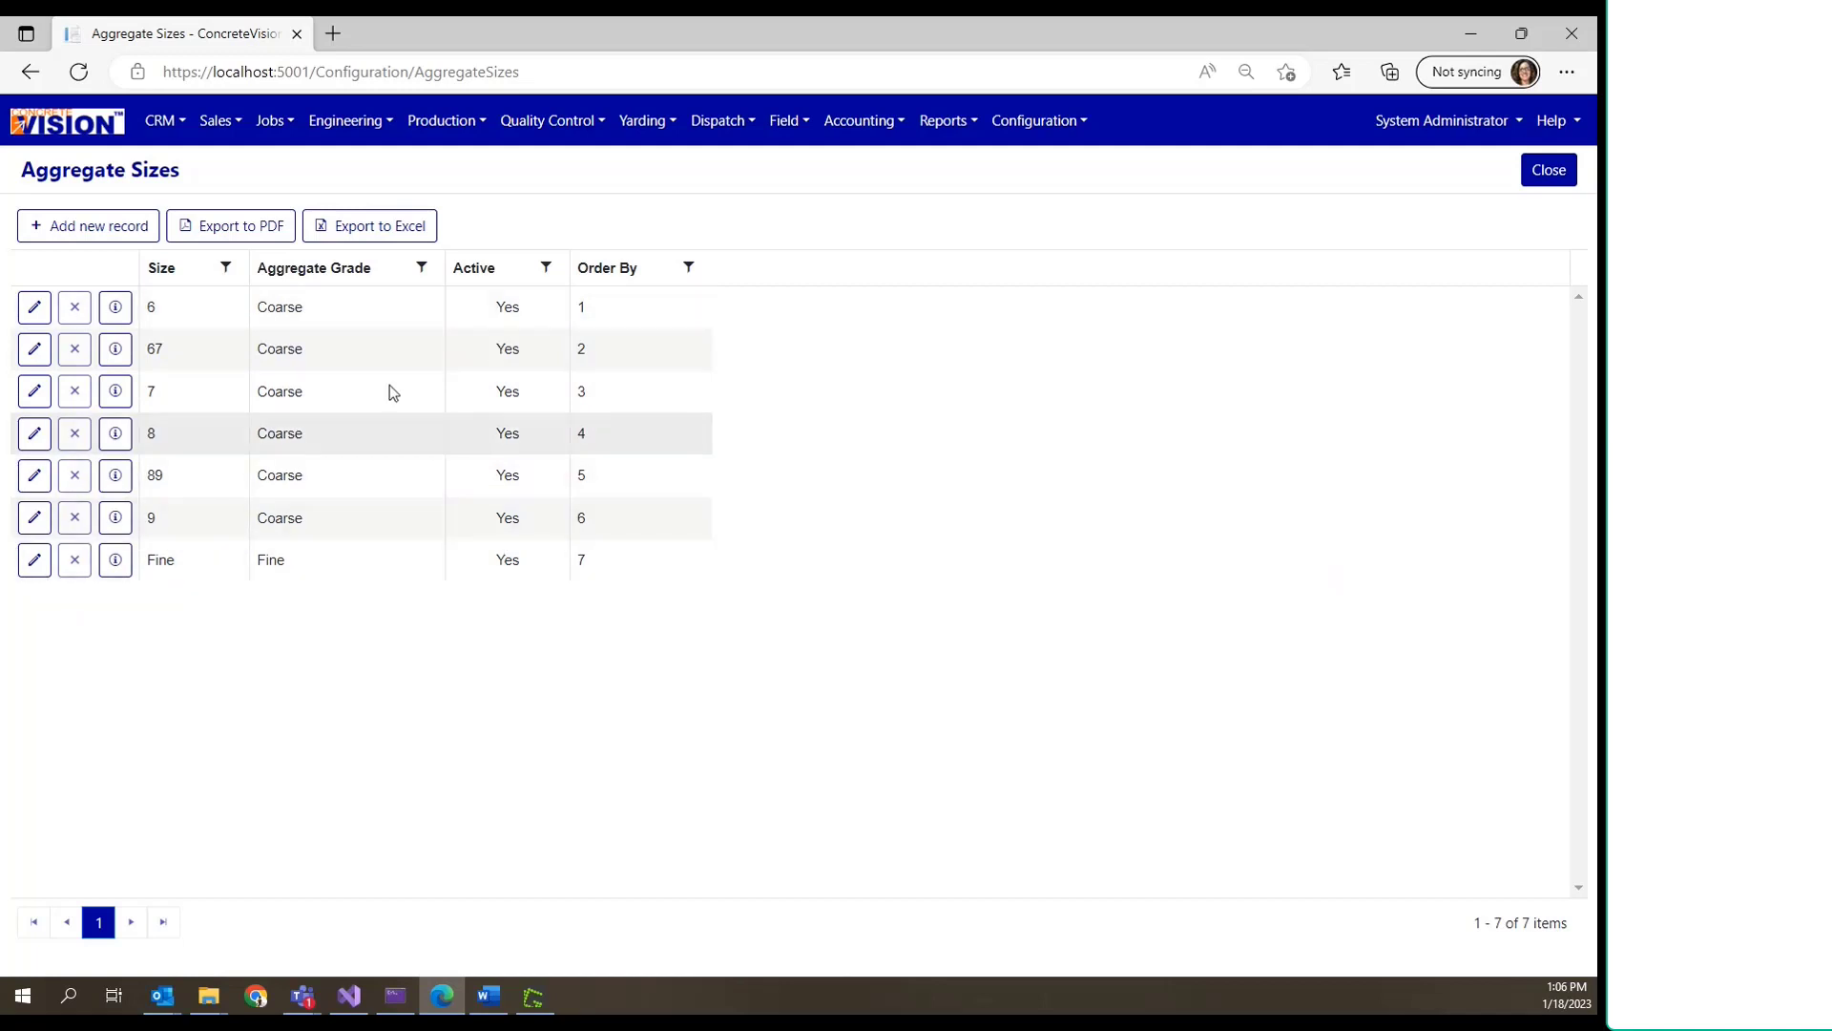
click(35, 303)
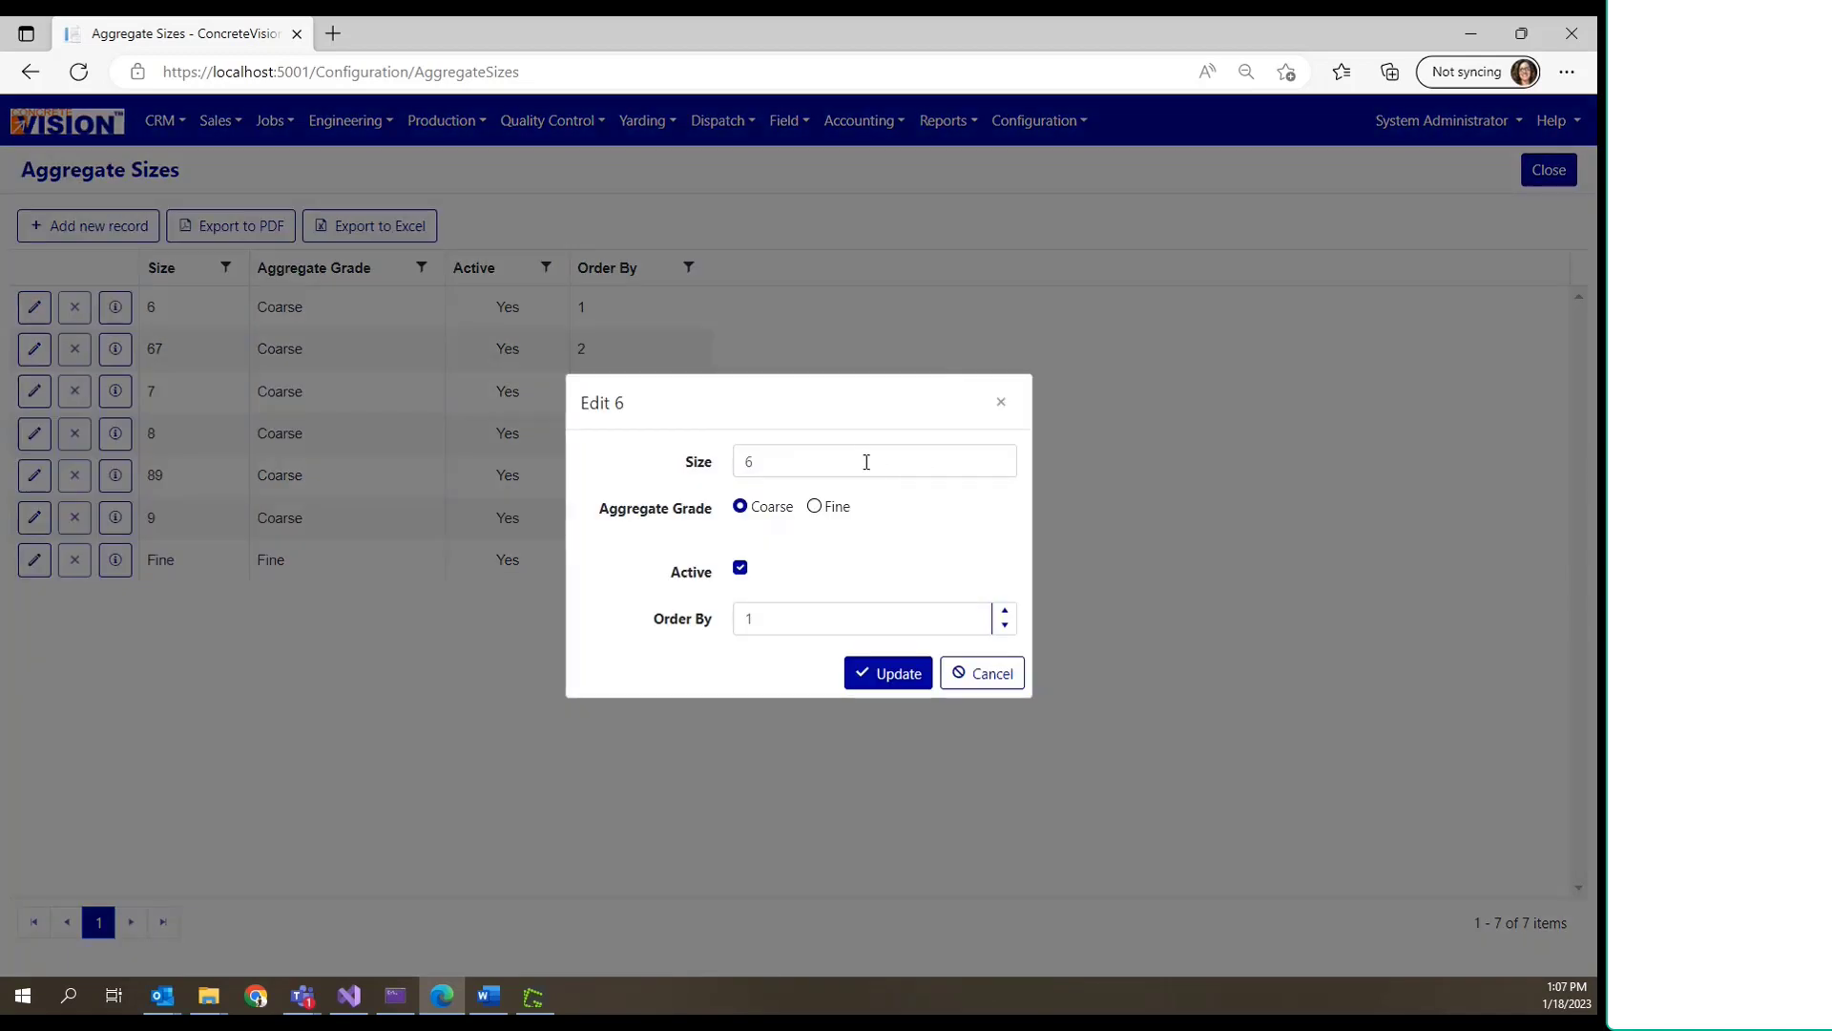
click(996, 468)
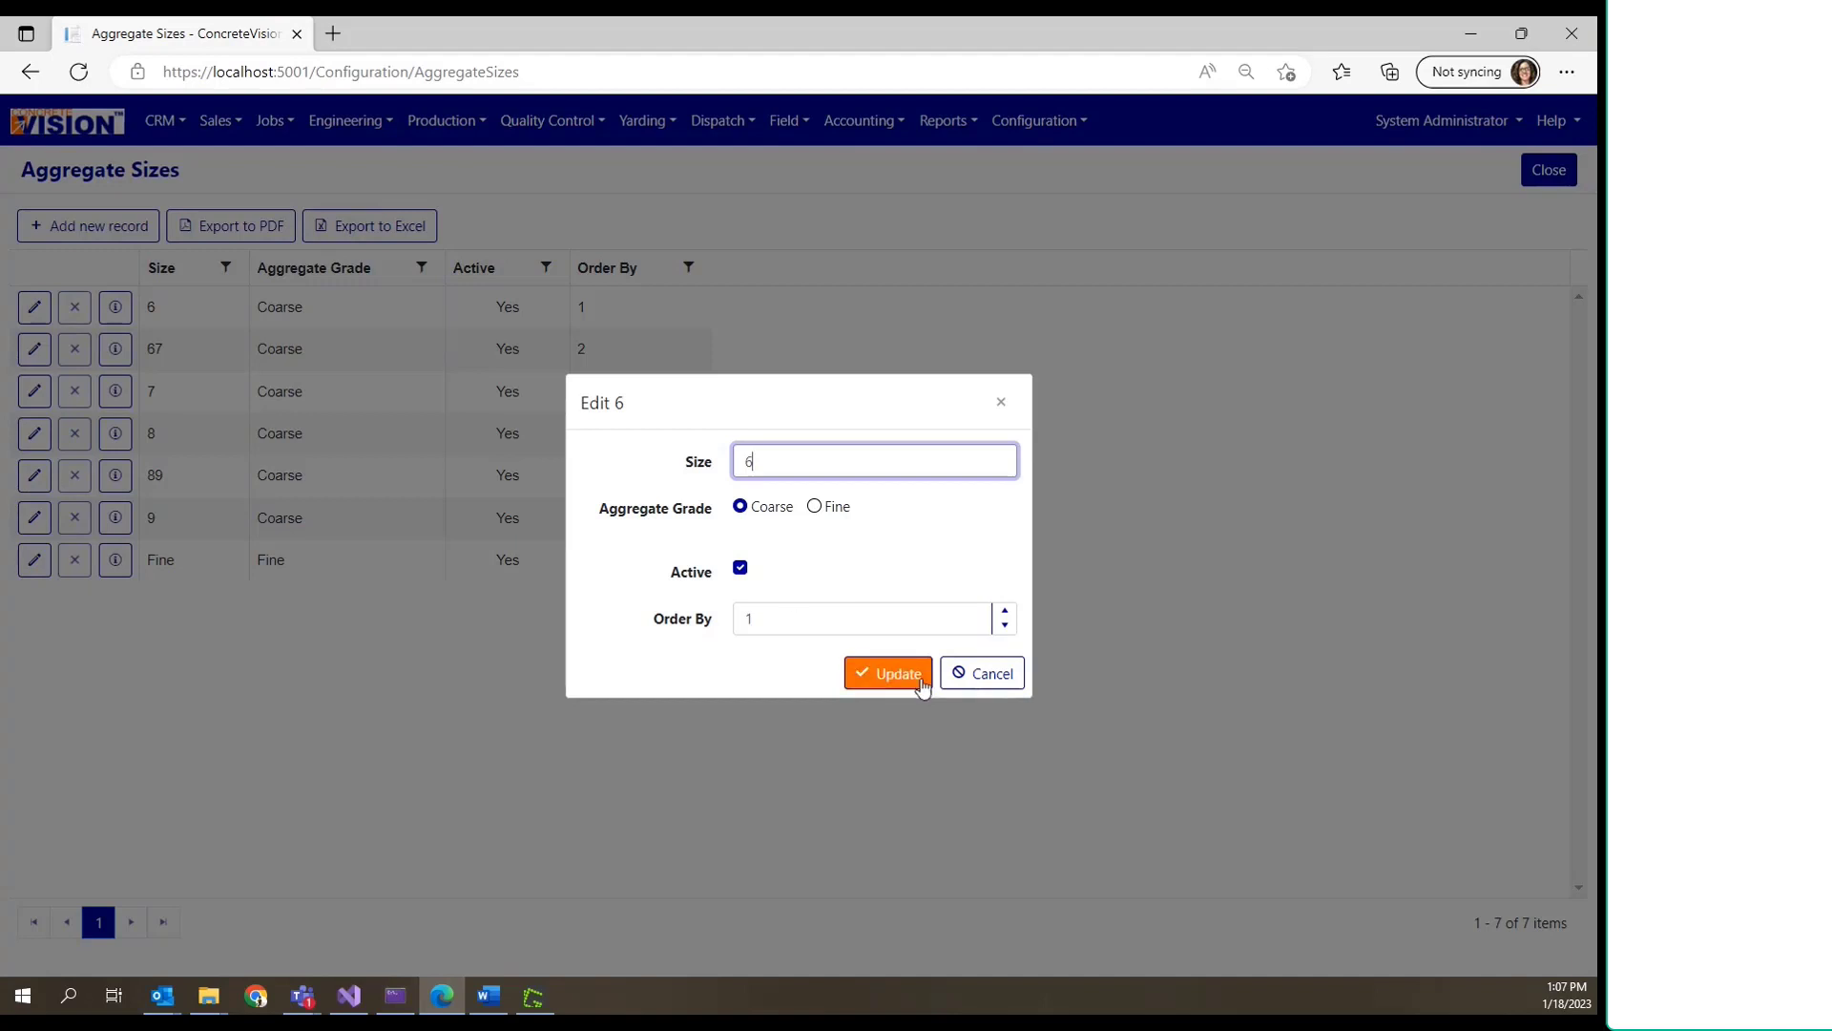
click(989, 678)
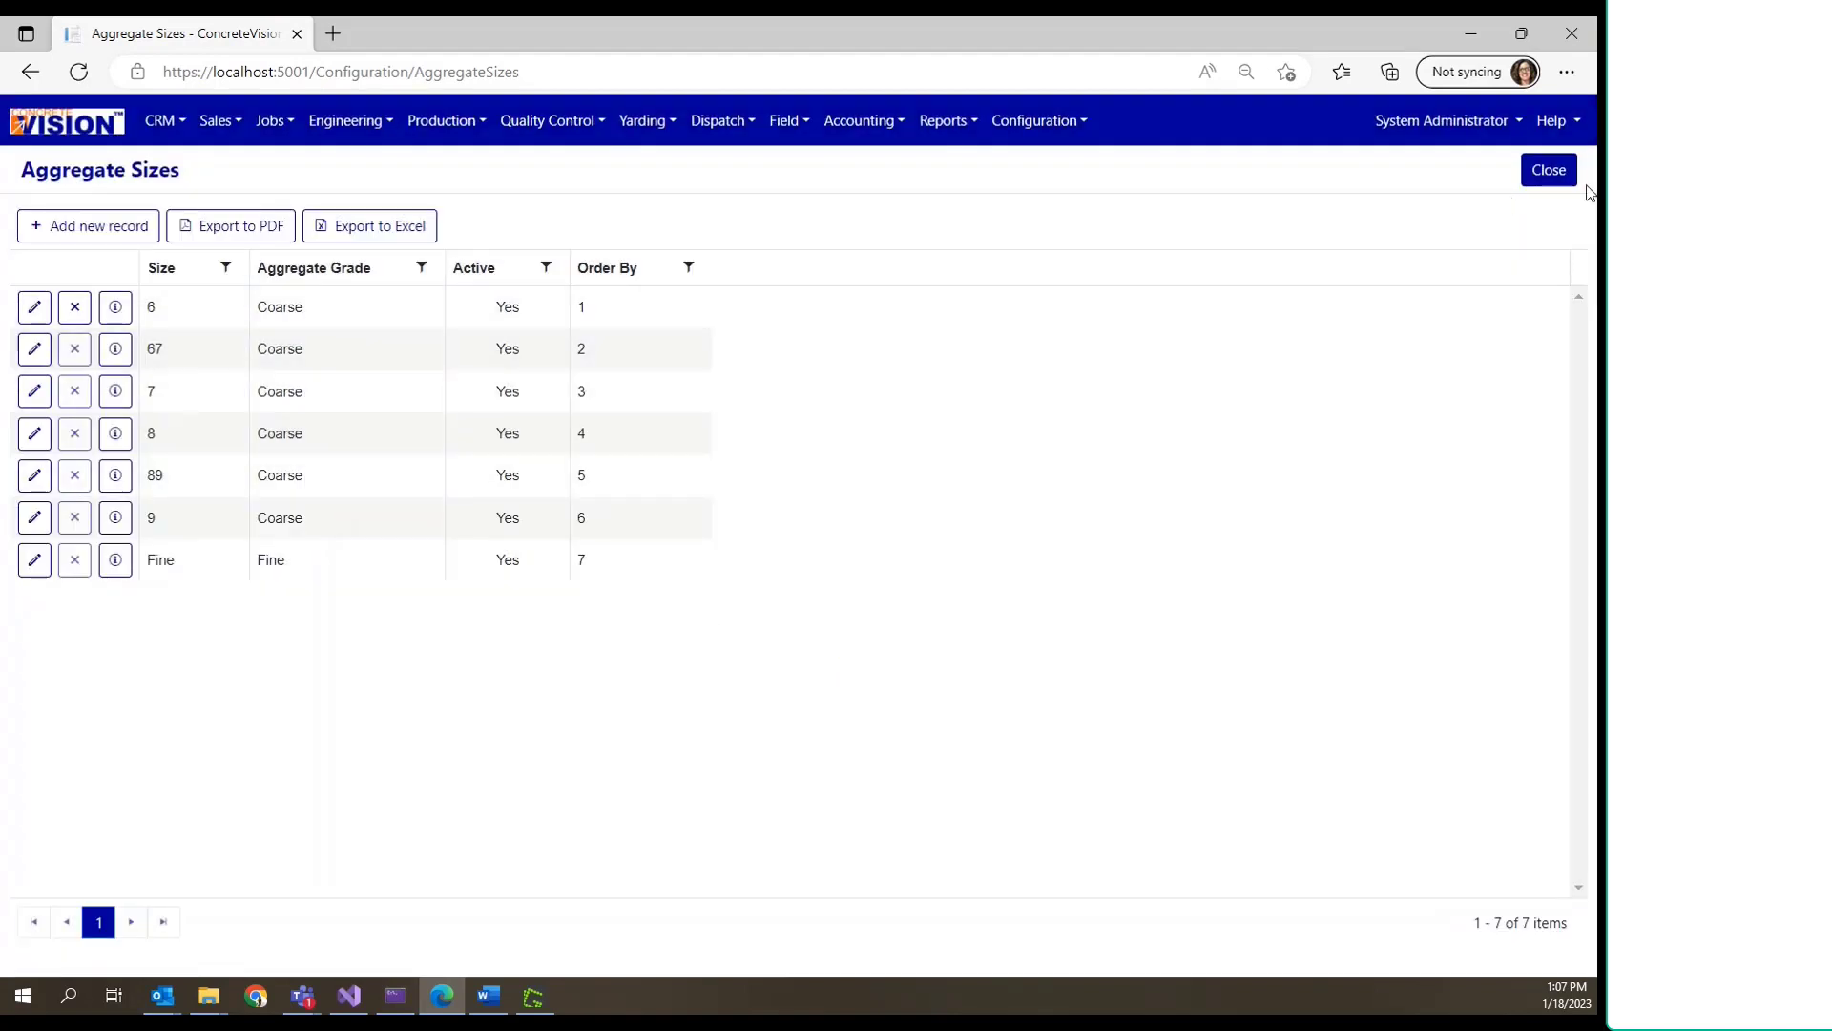
Step: In the gradation setup's Sieves list, assign the CV Grand Haven plant to the #100 sieve and save the record
click(1037, 121)
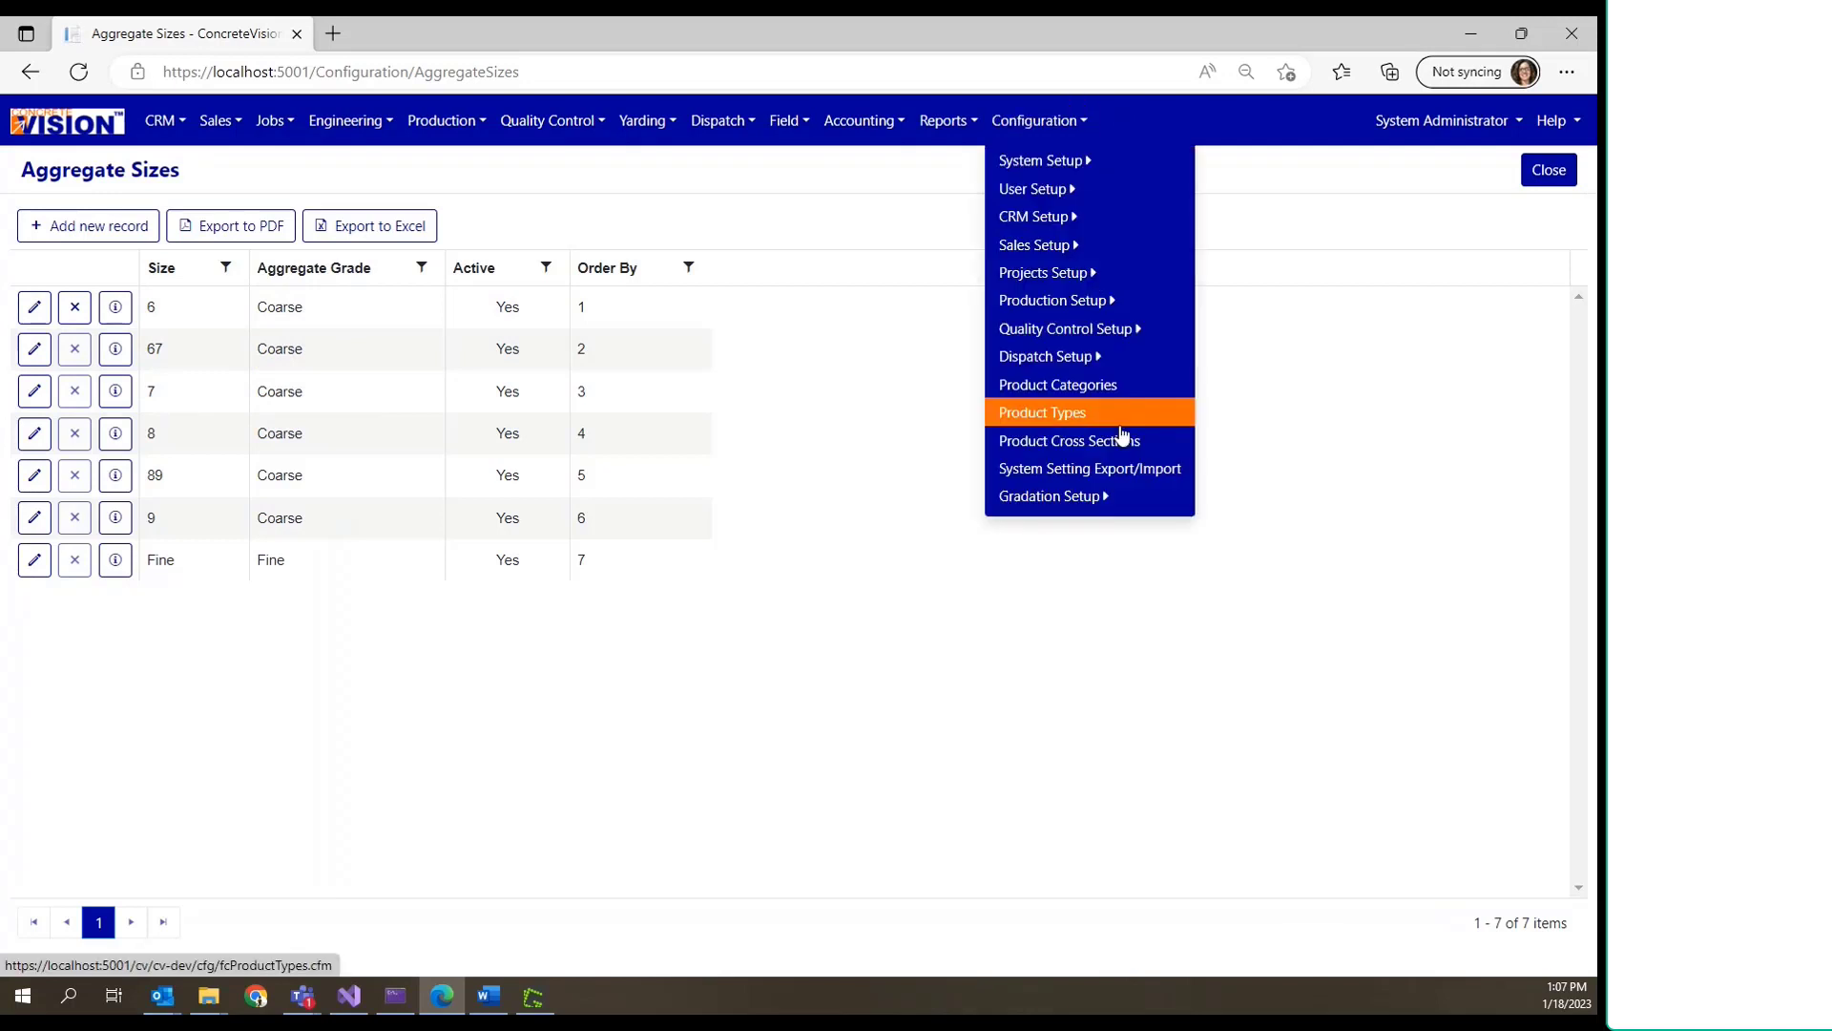
mouse_move(1105, 496)
click(1260, 532)
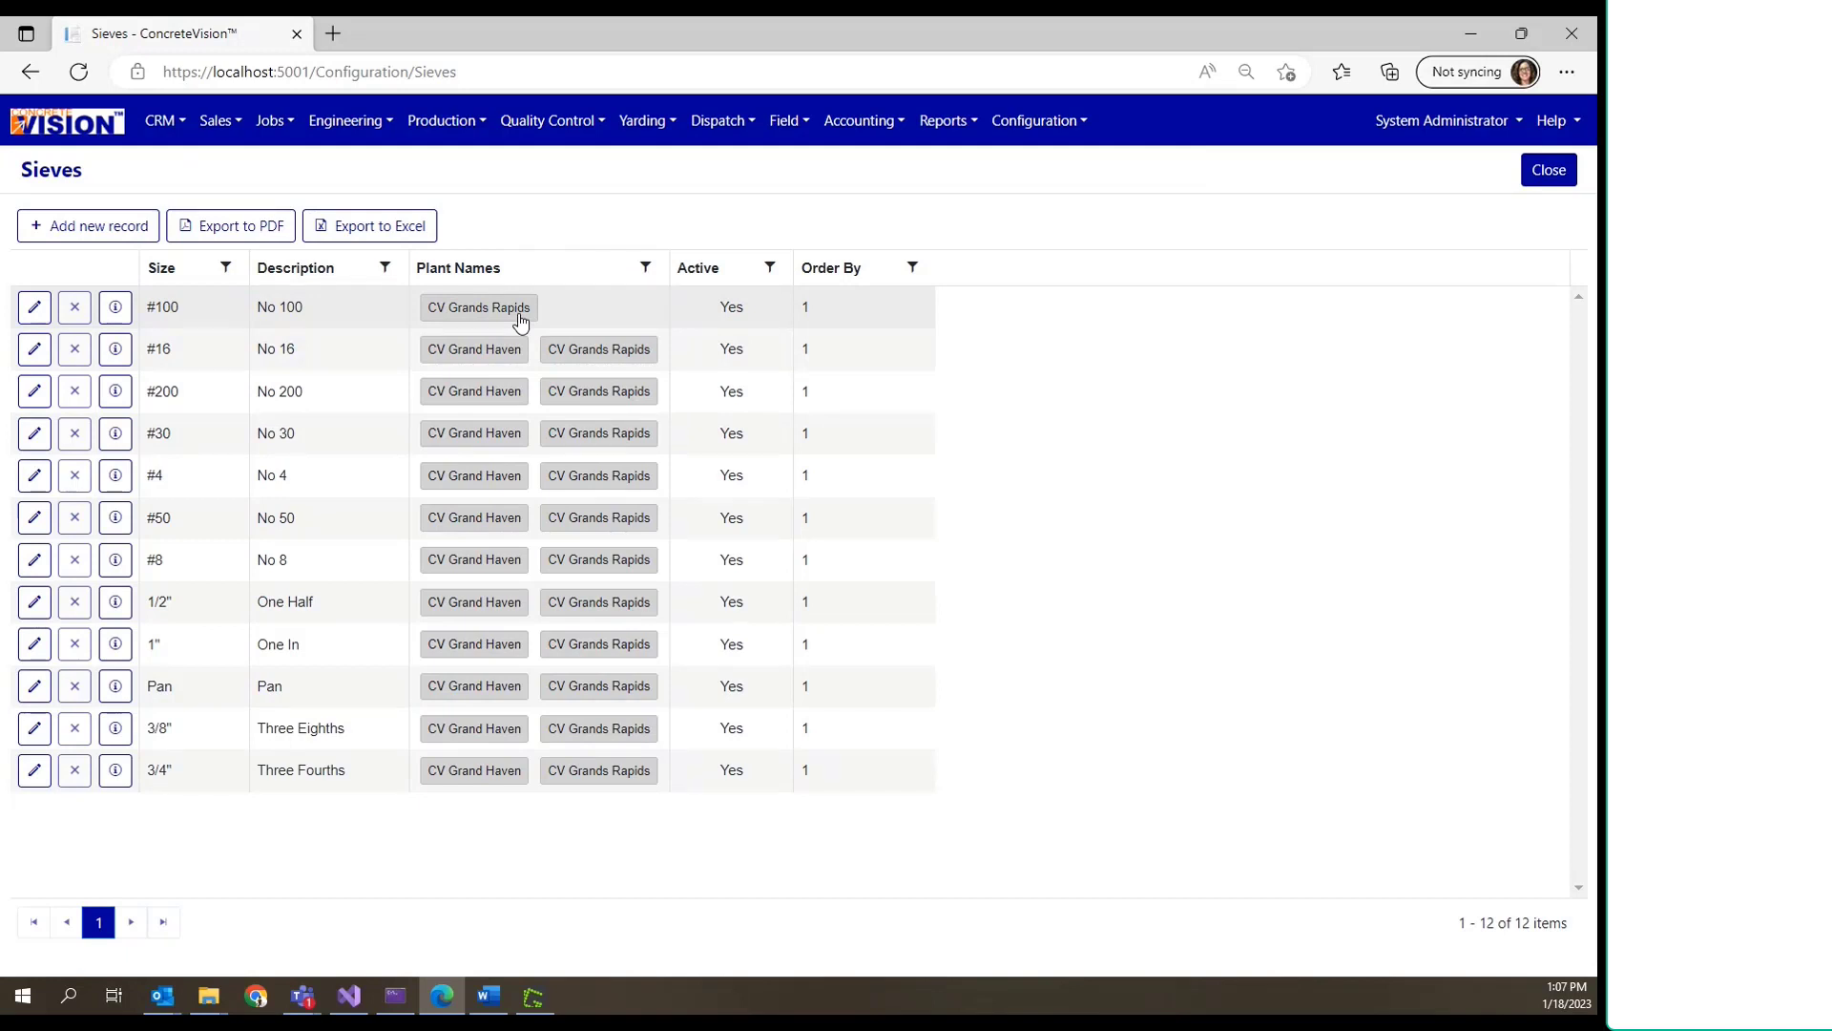
click(36, 317)
click(799, 378)
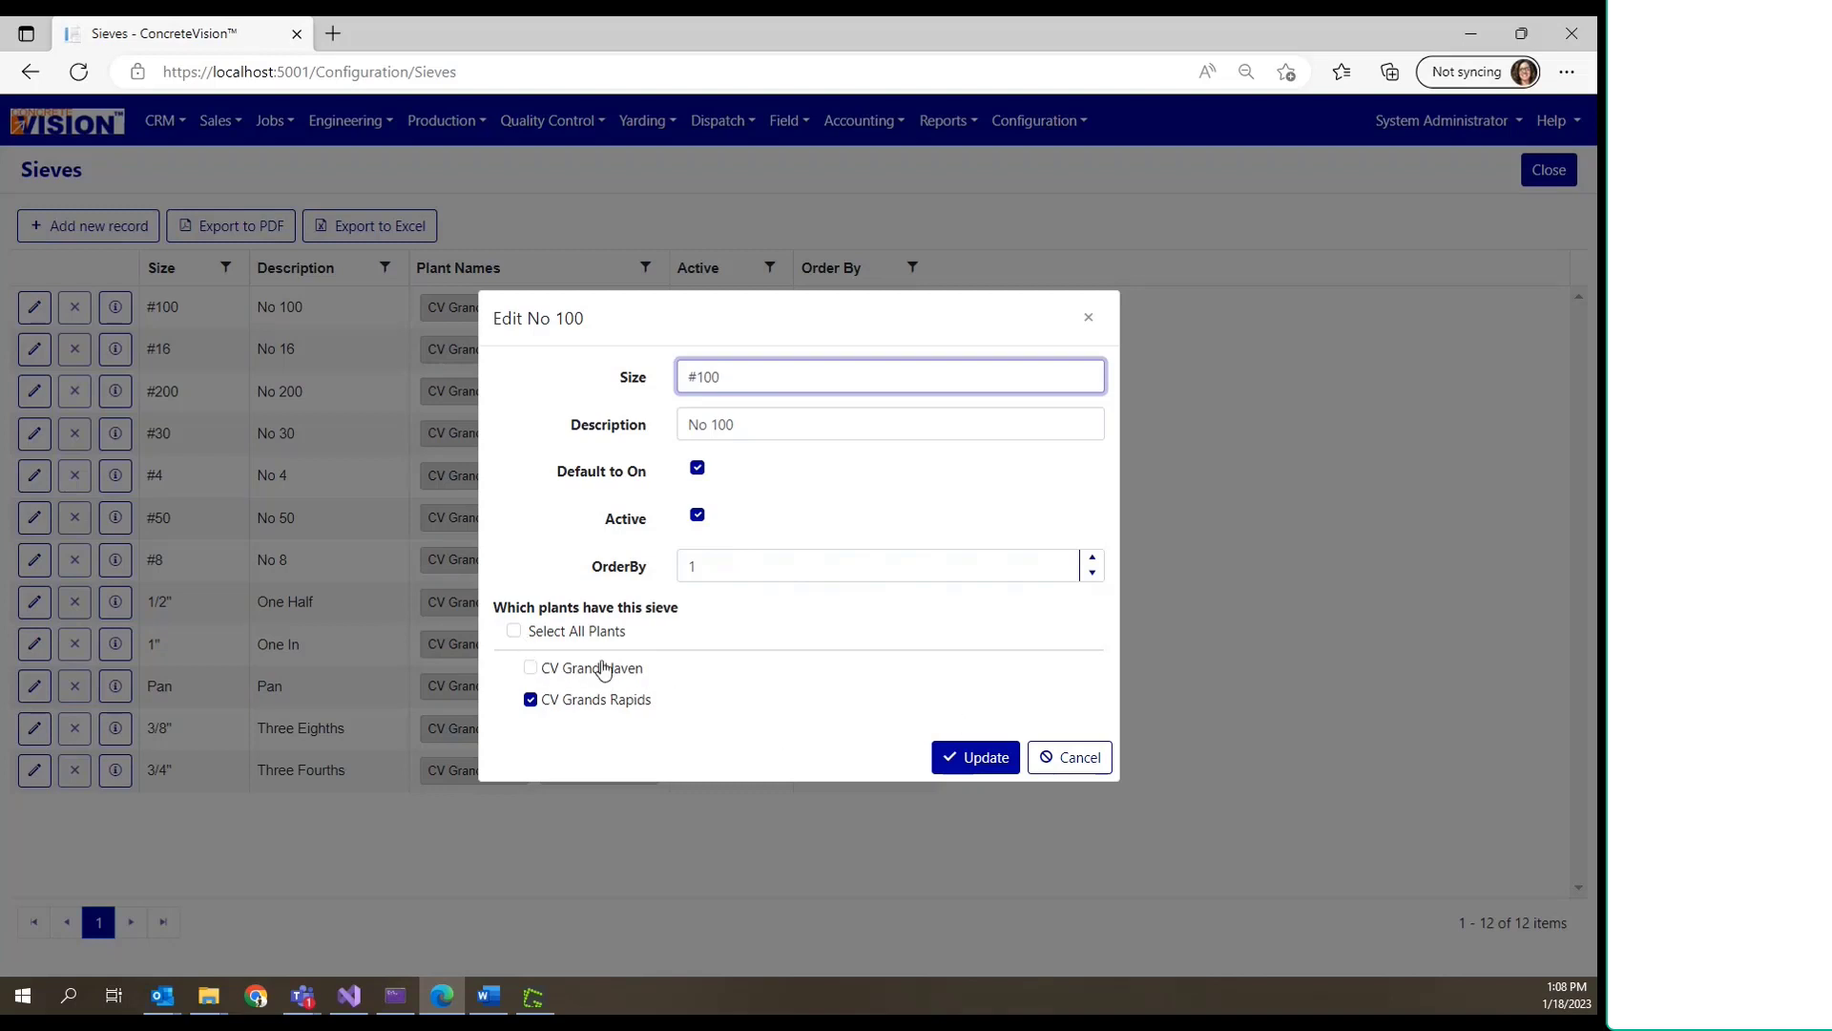
click(571, 672)
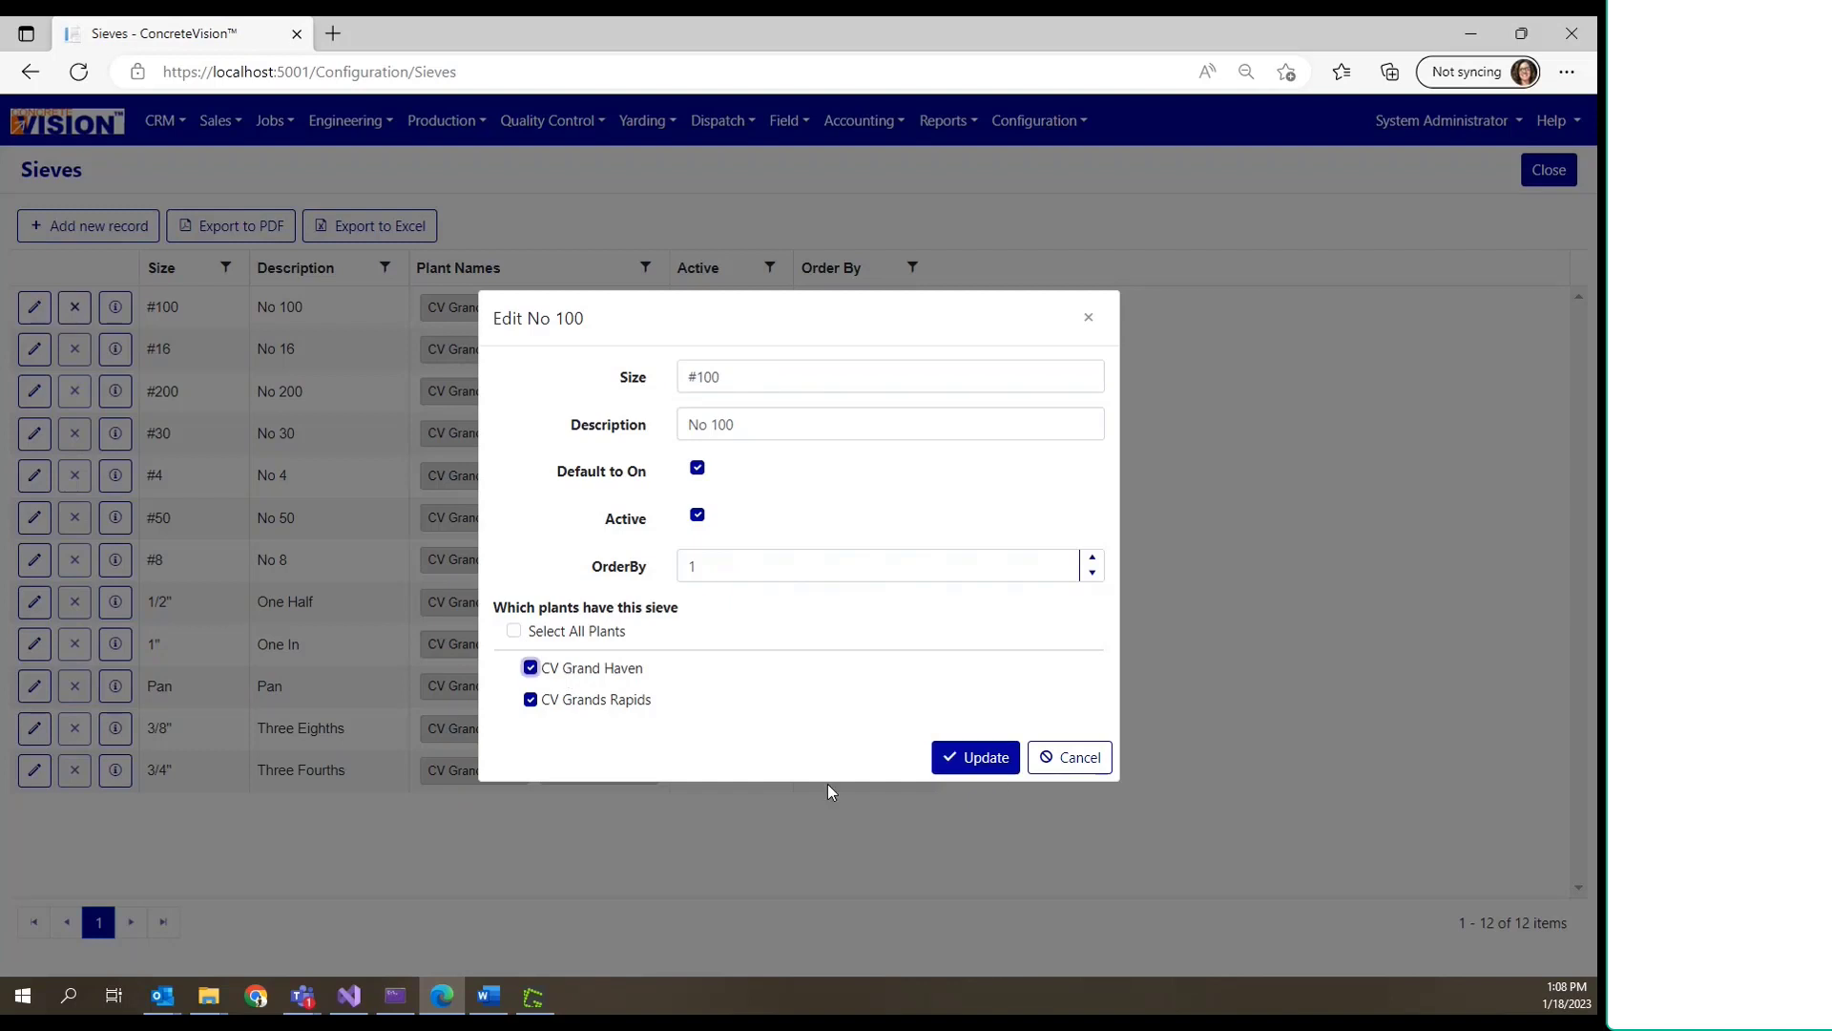
click(981, 759)
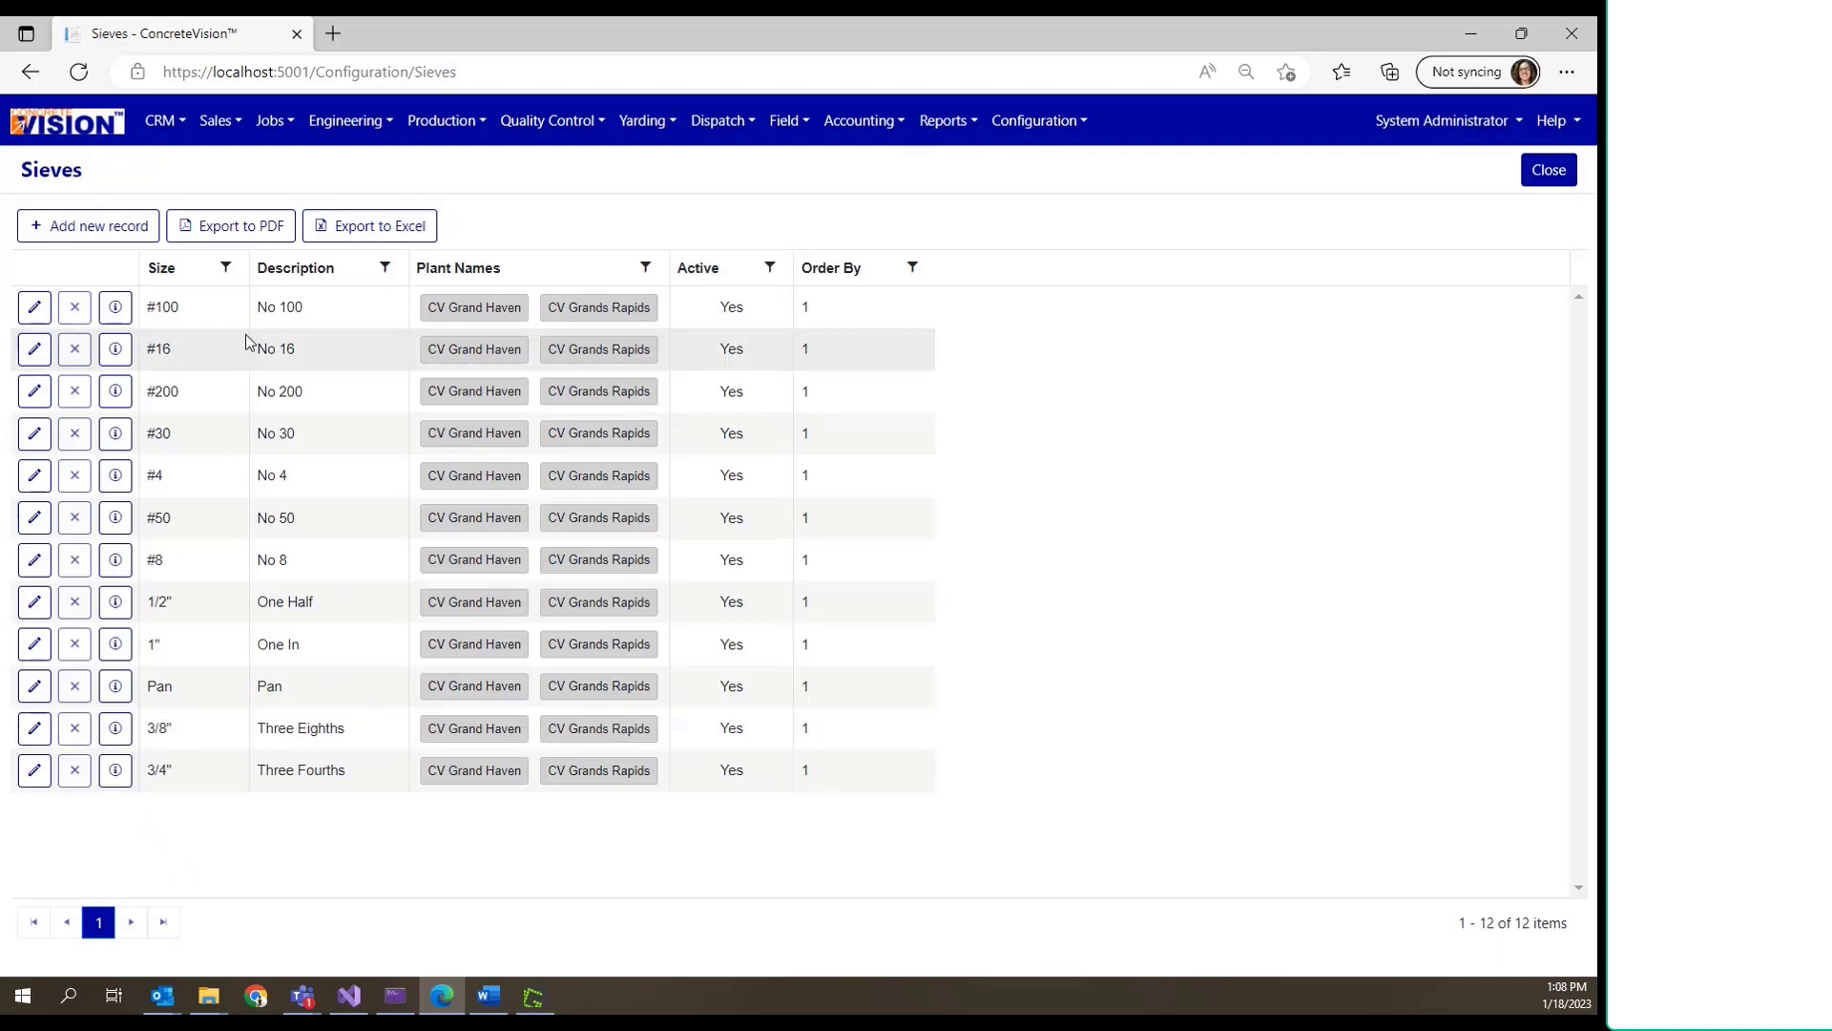
Step: Go to the Aggregates list in the gradation setup
click(987, 122)
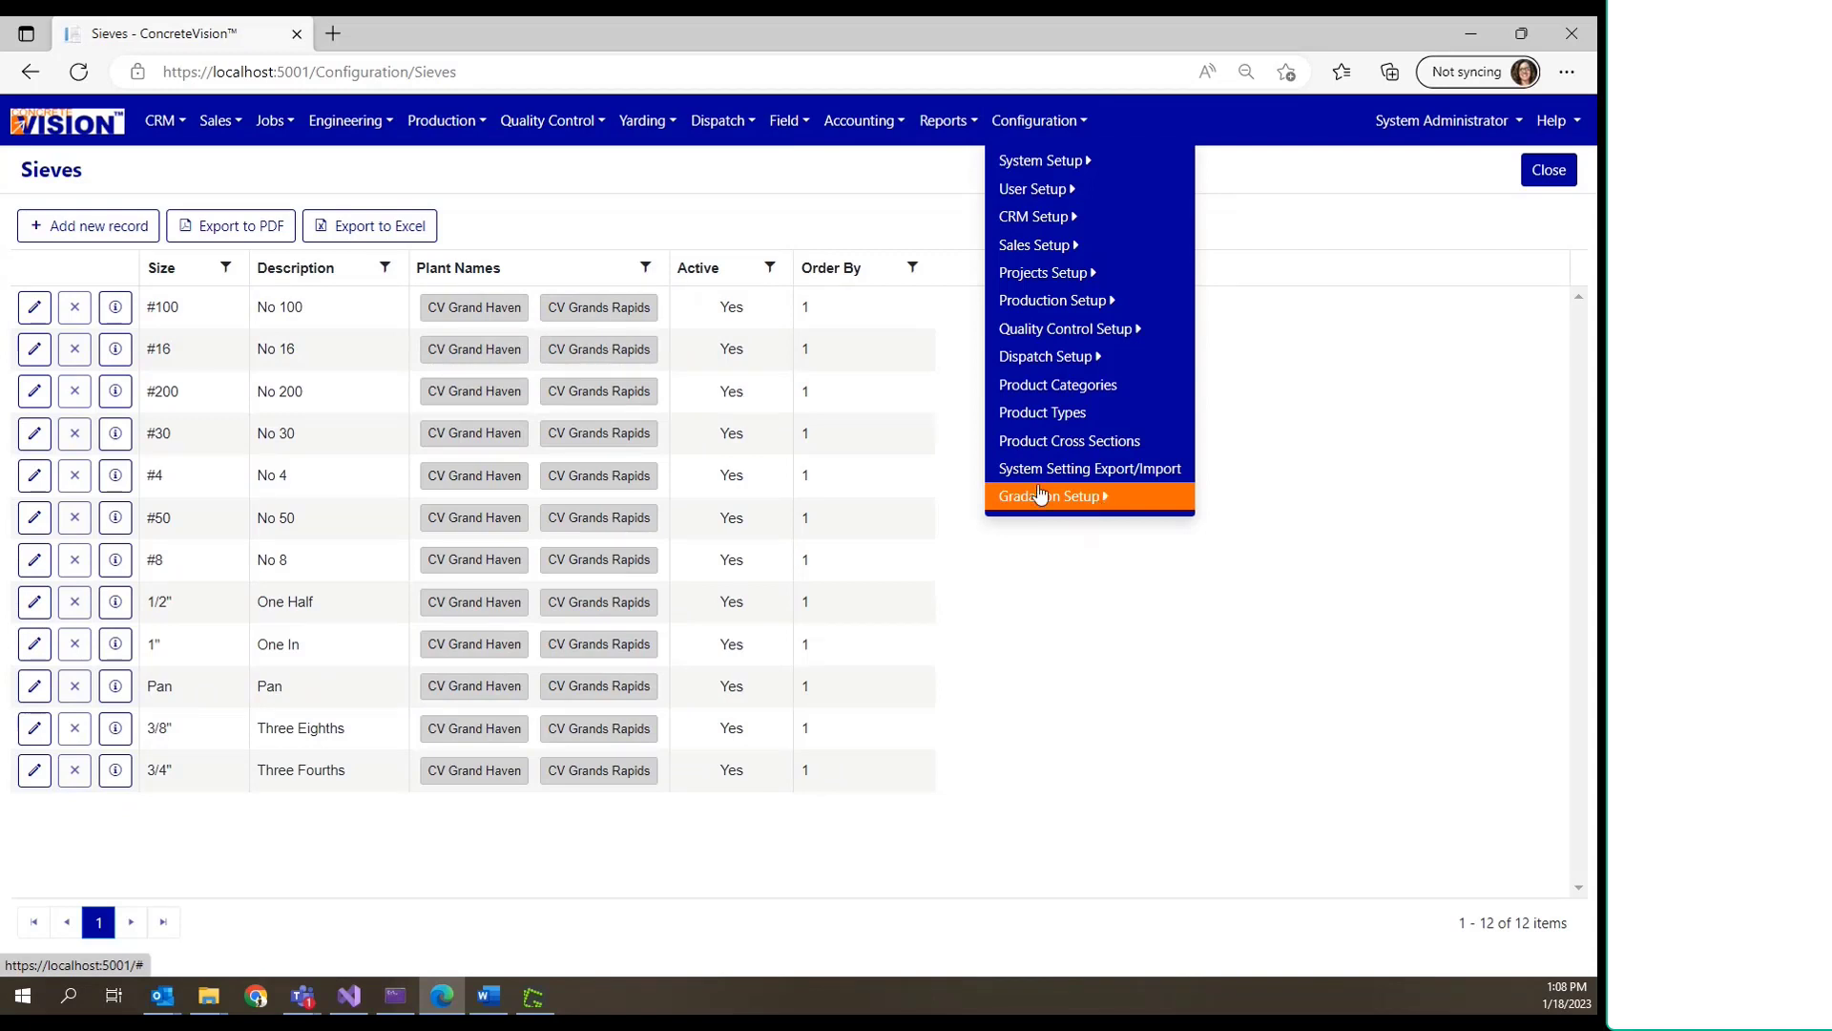
click(1036, 665)
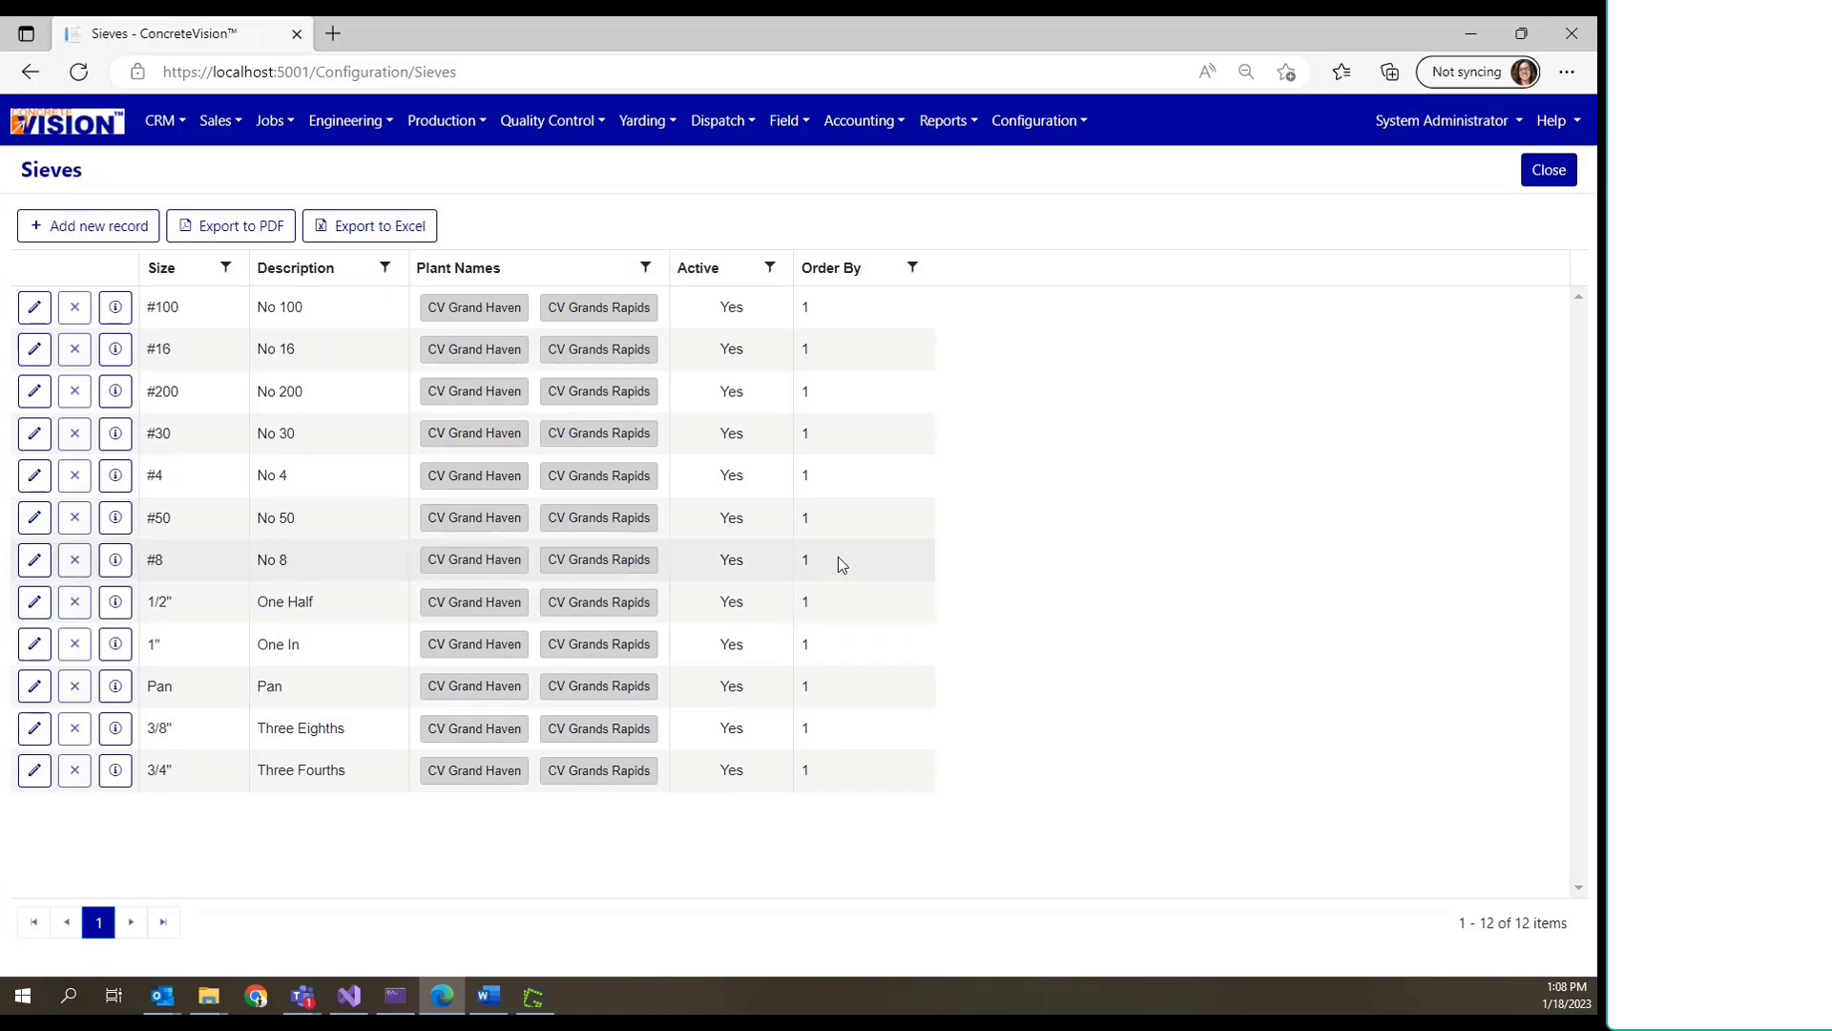
click(1062, 129)
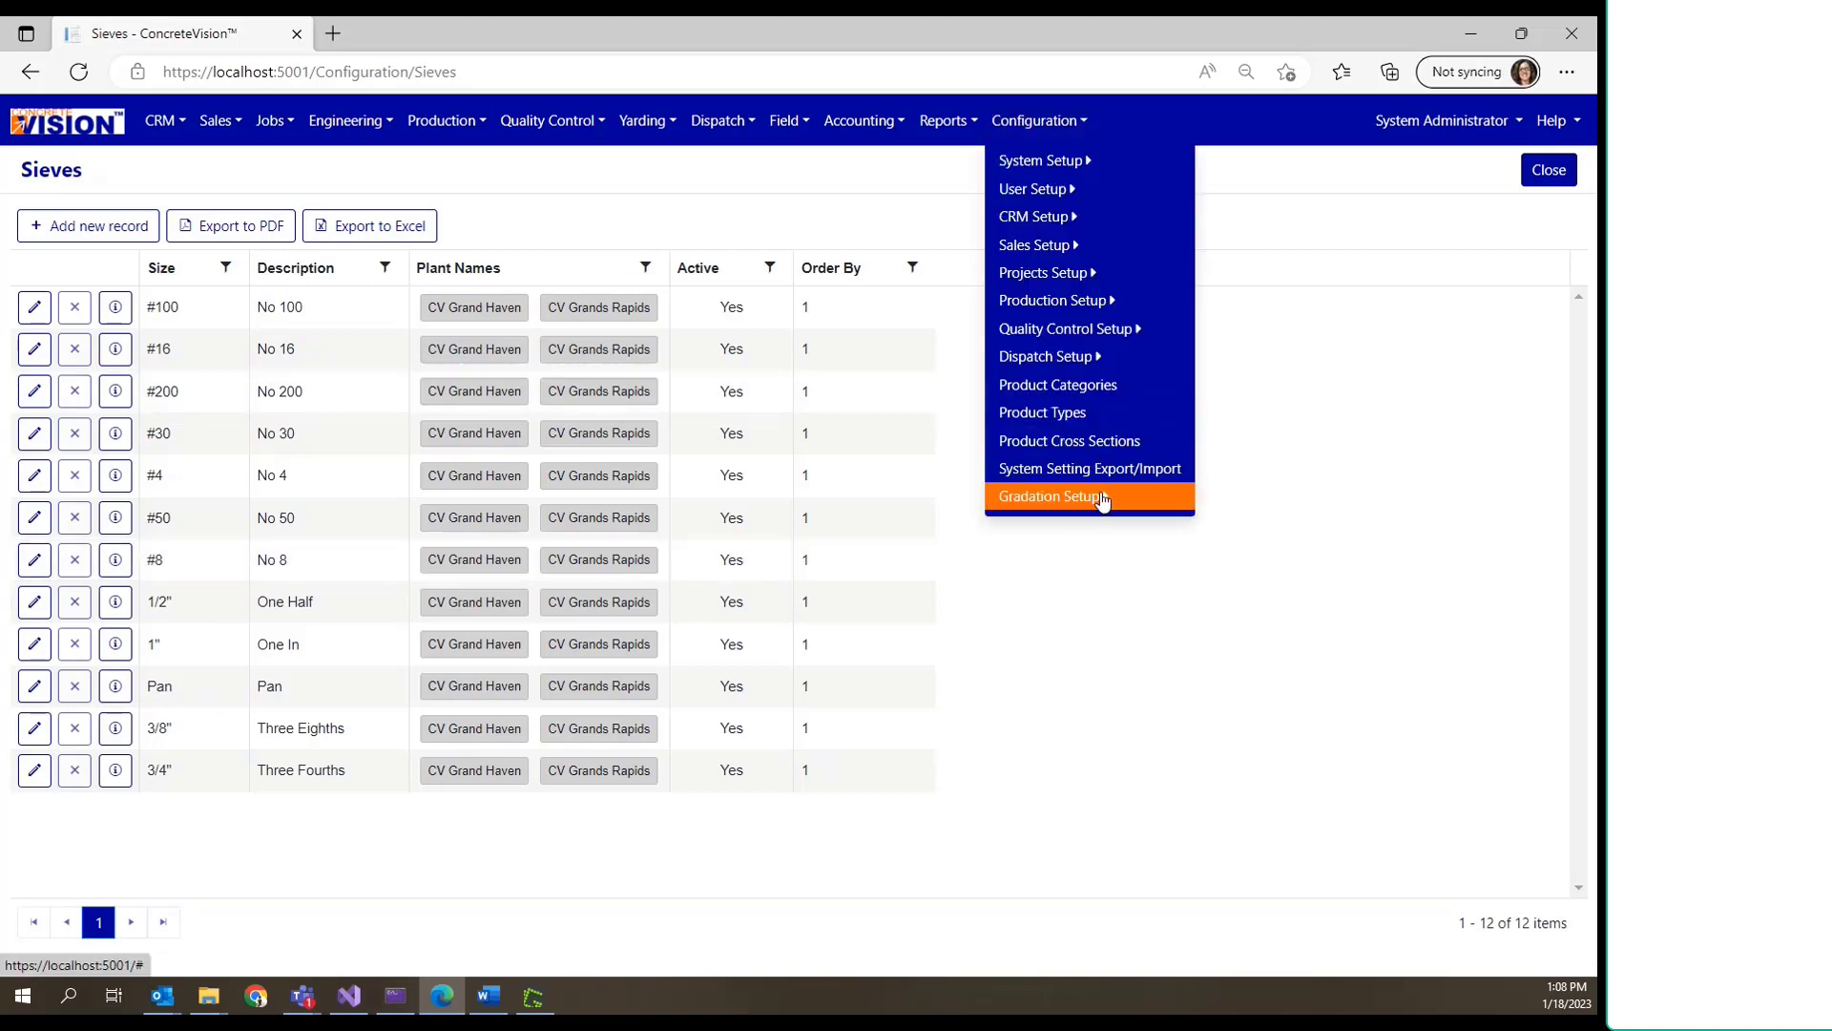
mouse_move(1107, 497)
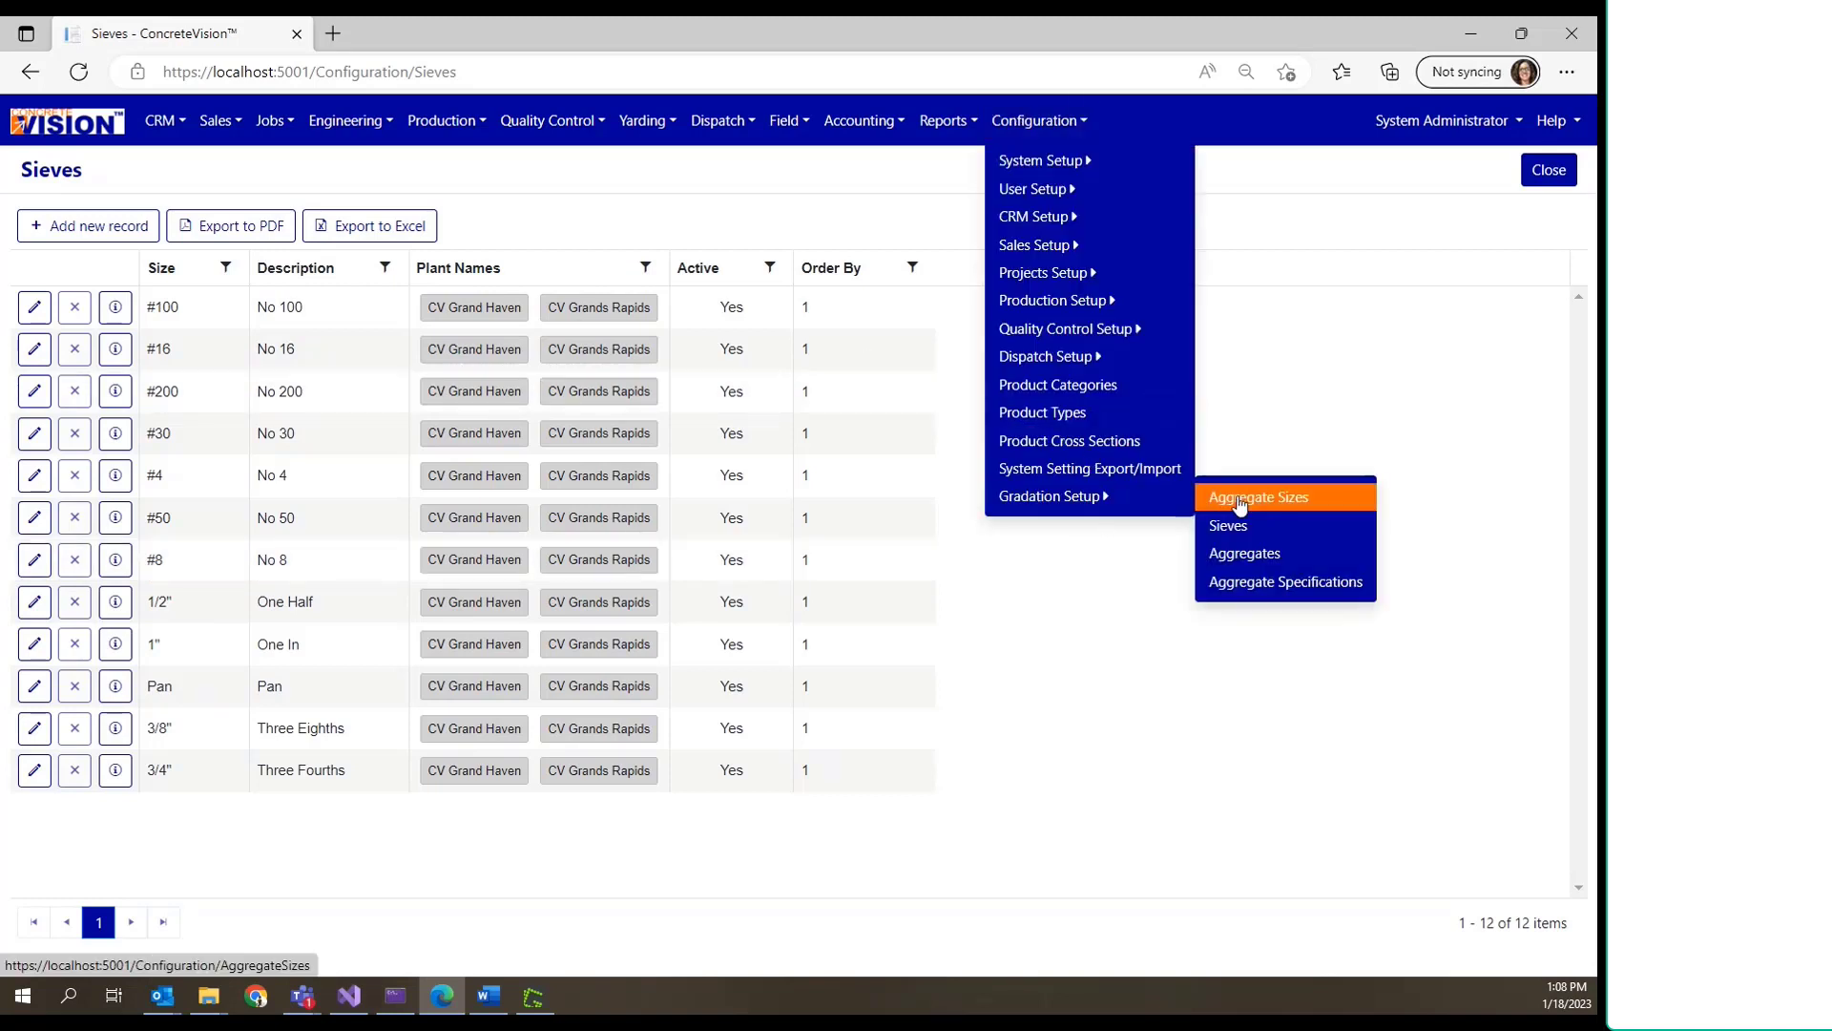
click(1278, 556)
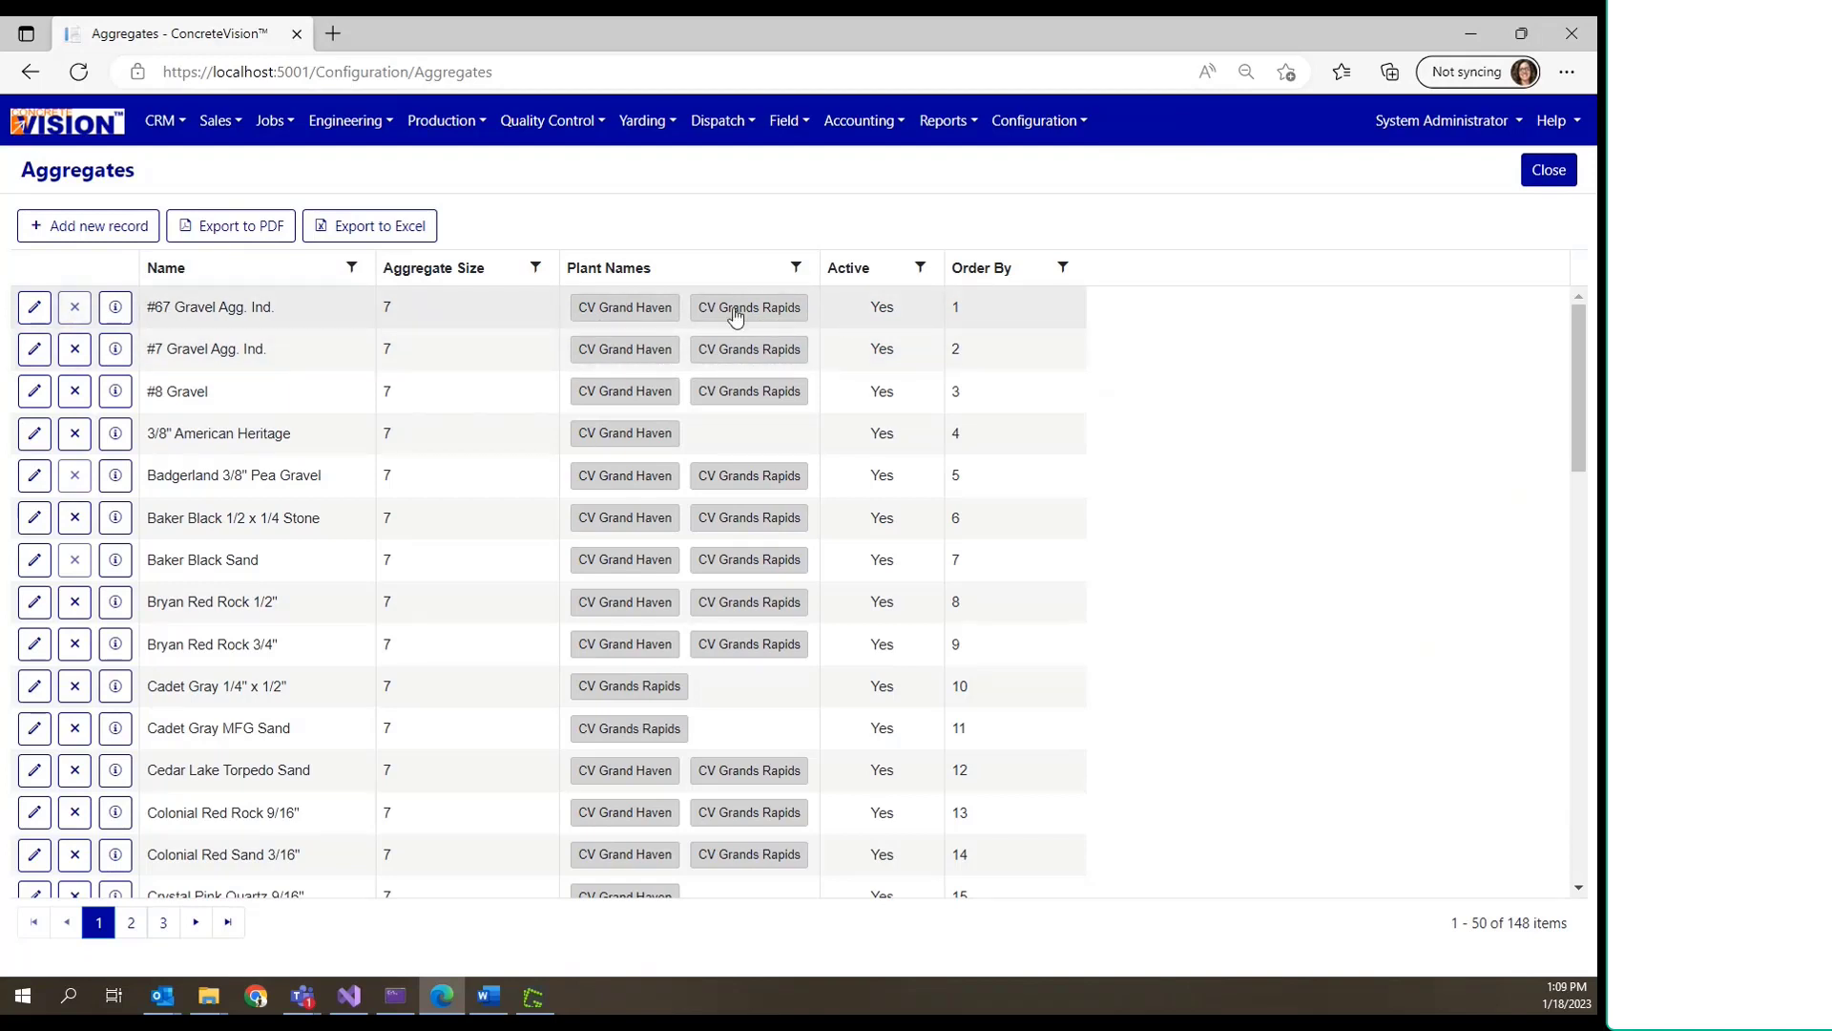
Step: Review the aggregate size choices in the #67 Gravel Agg. Ind. record and save the record
click(37, 310)
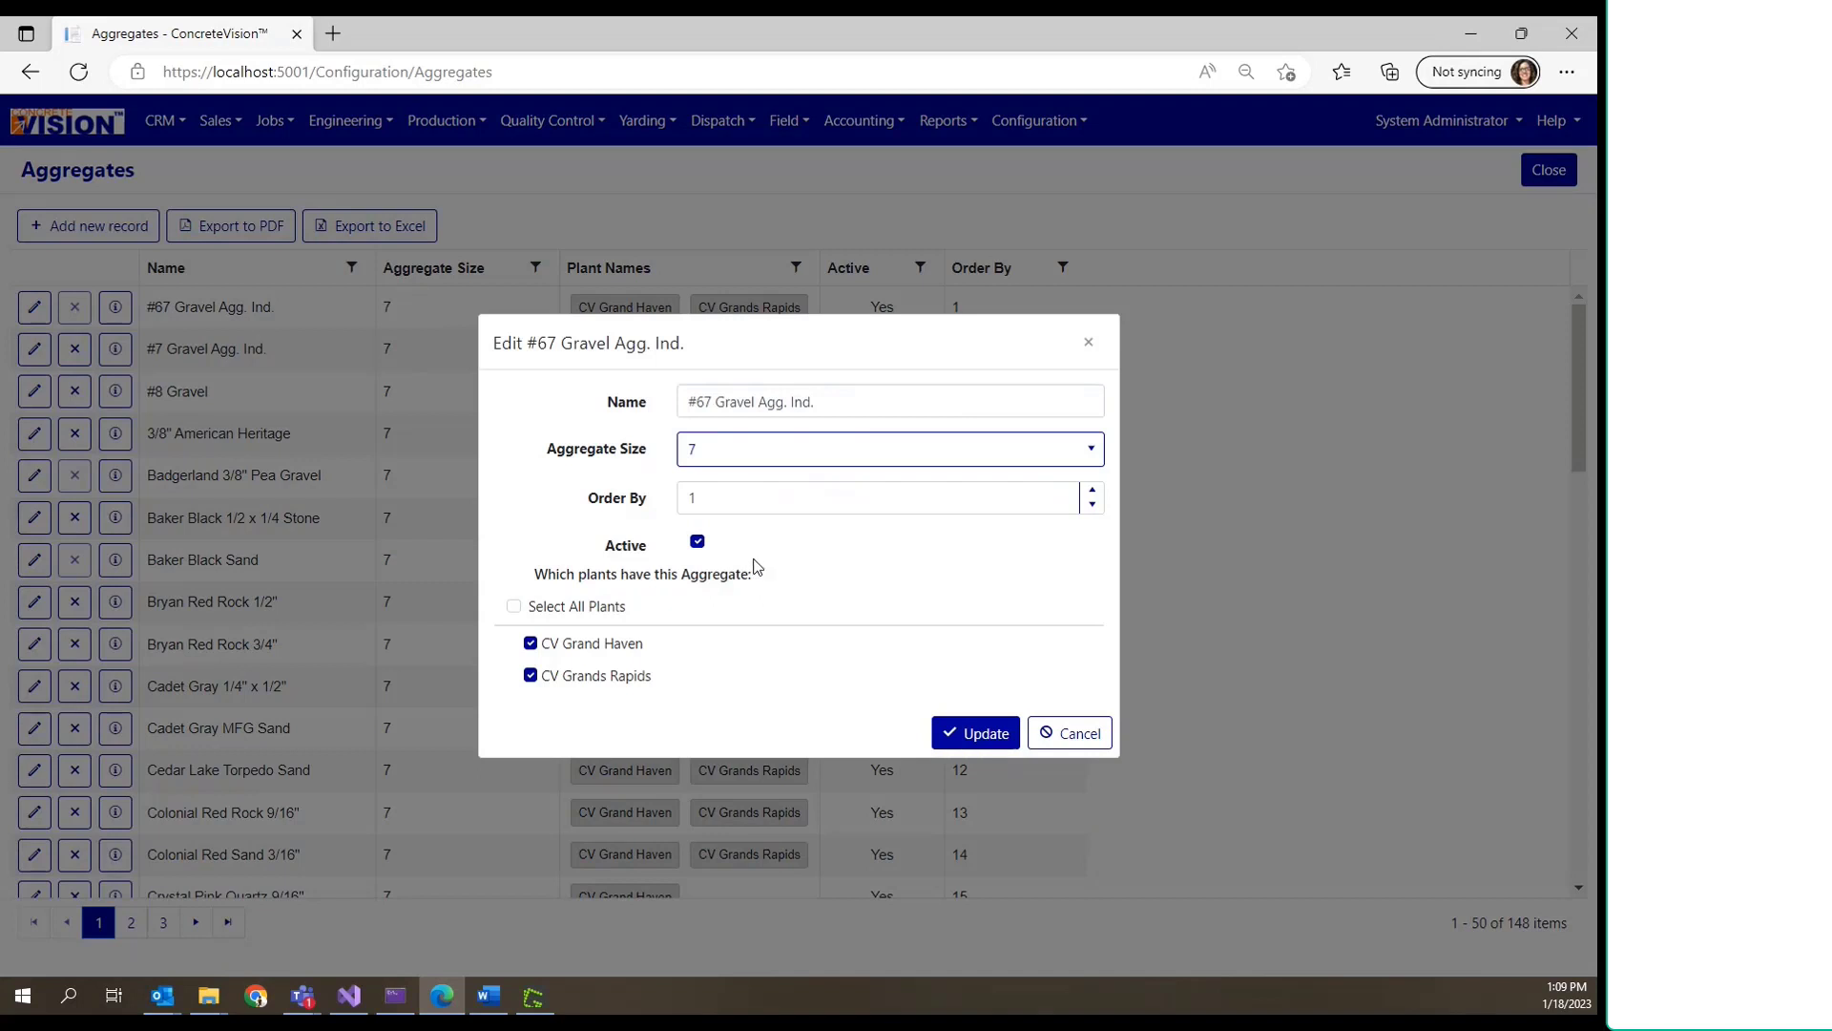
click(961, 456)
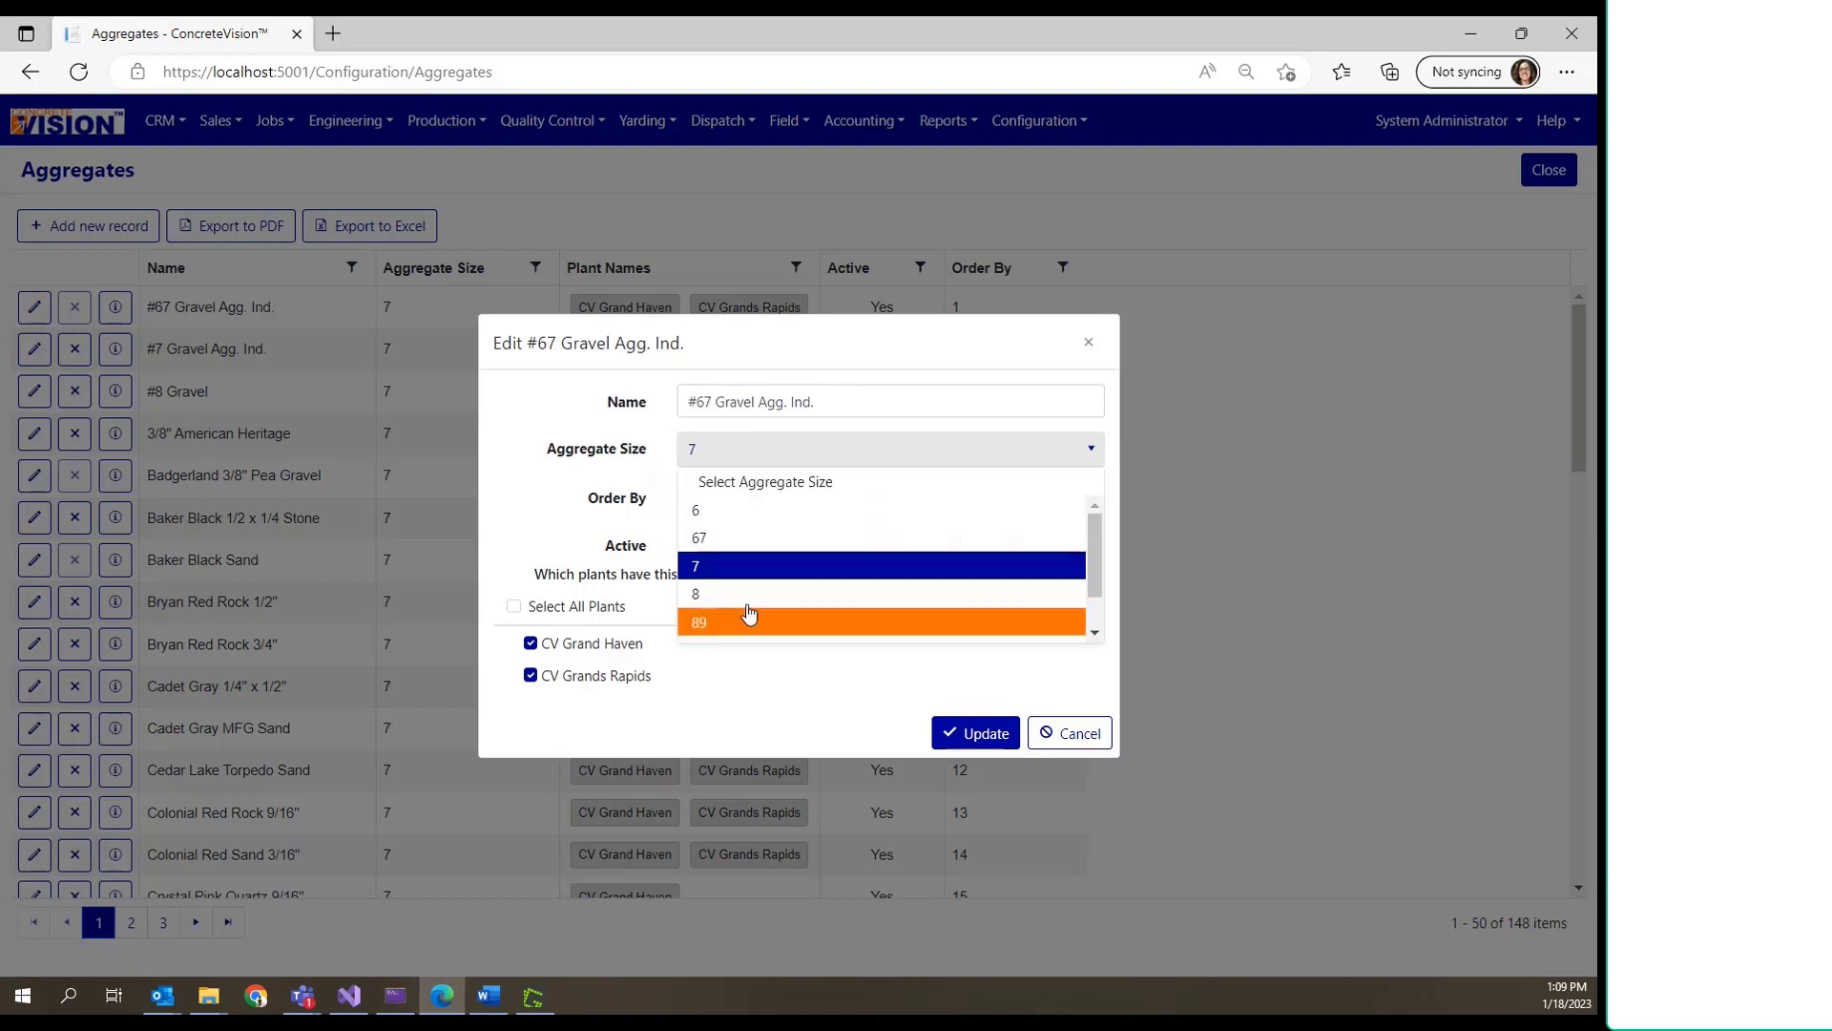
click(576, 533)
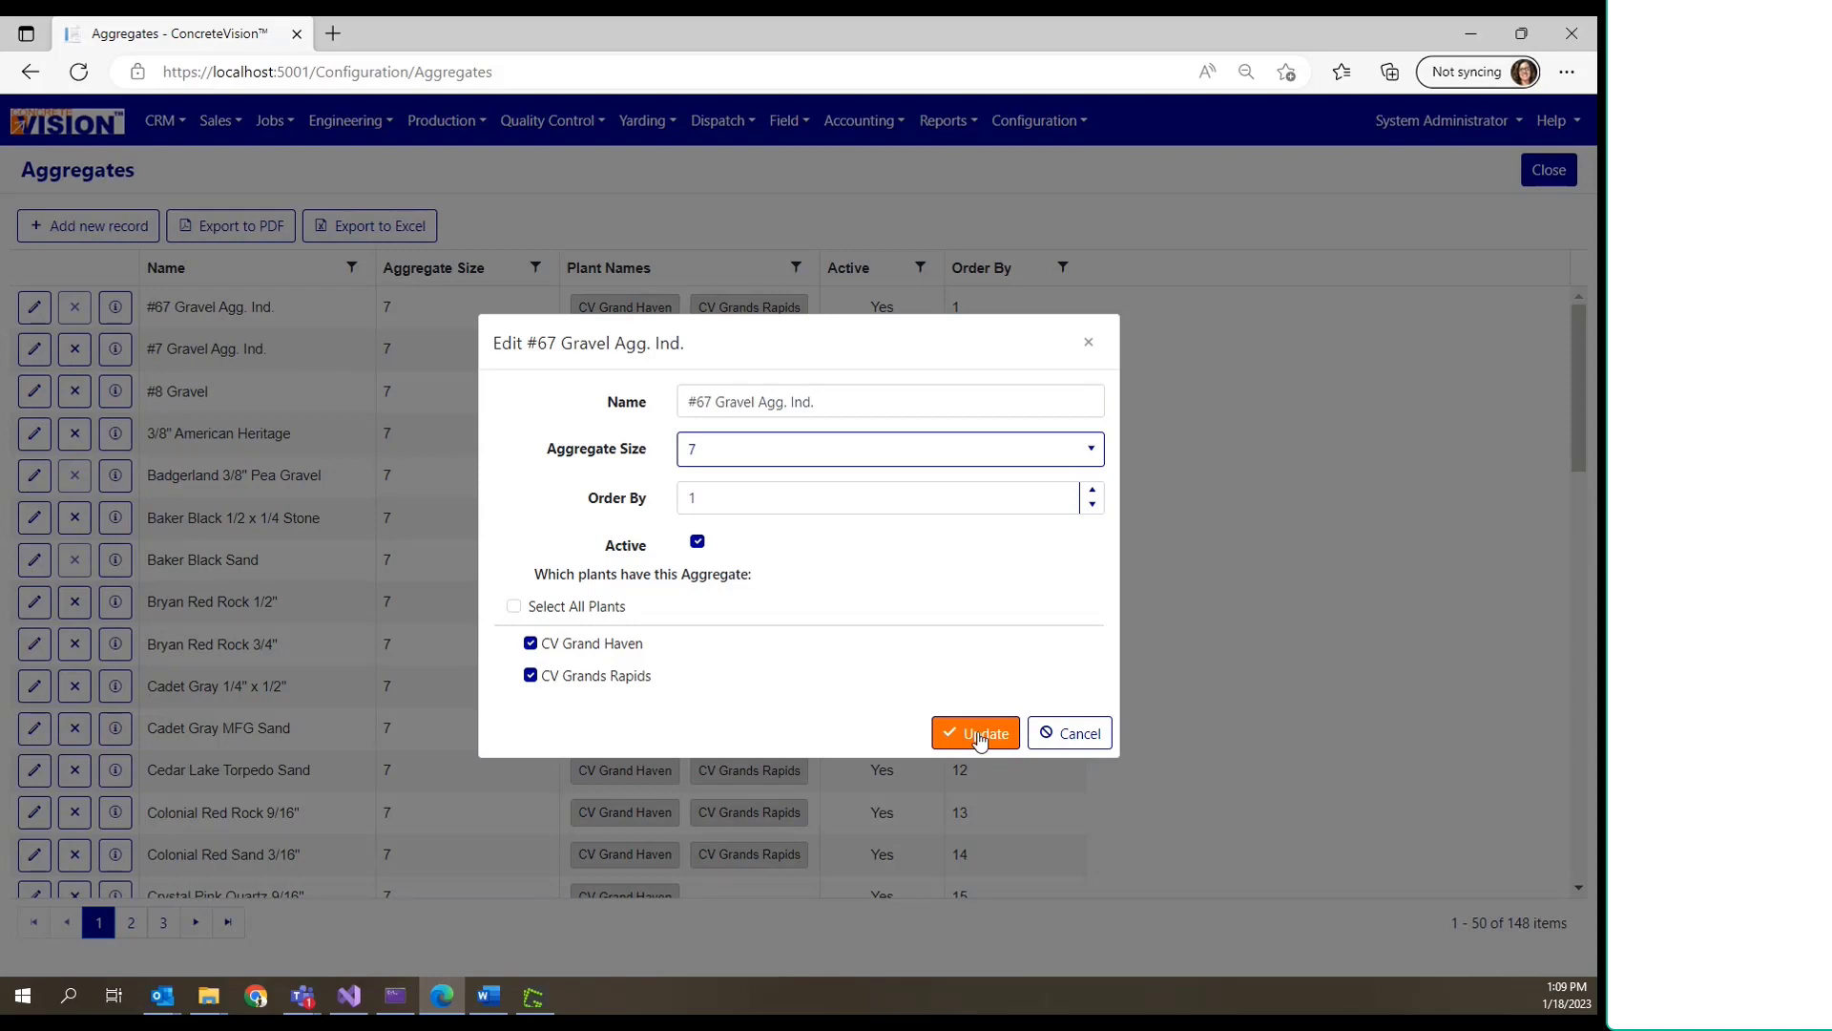
click(980, 737)
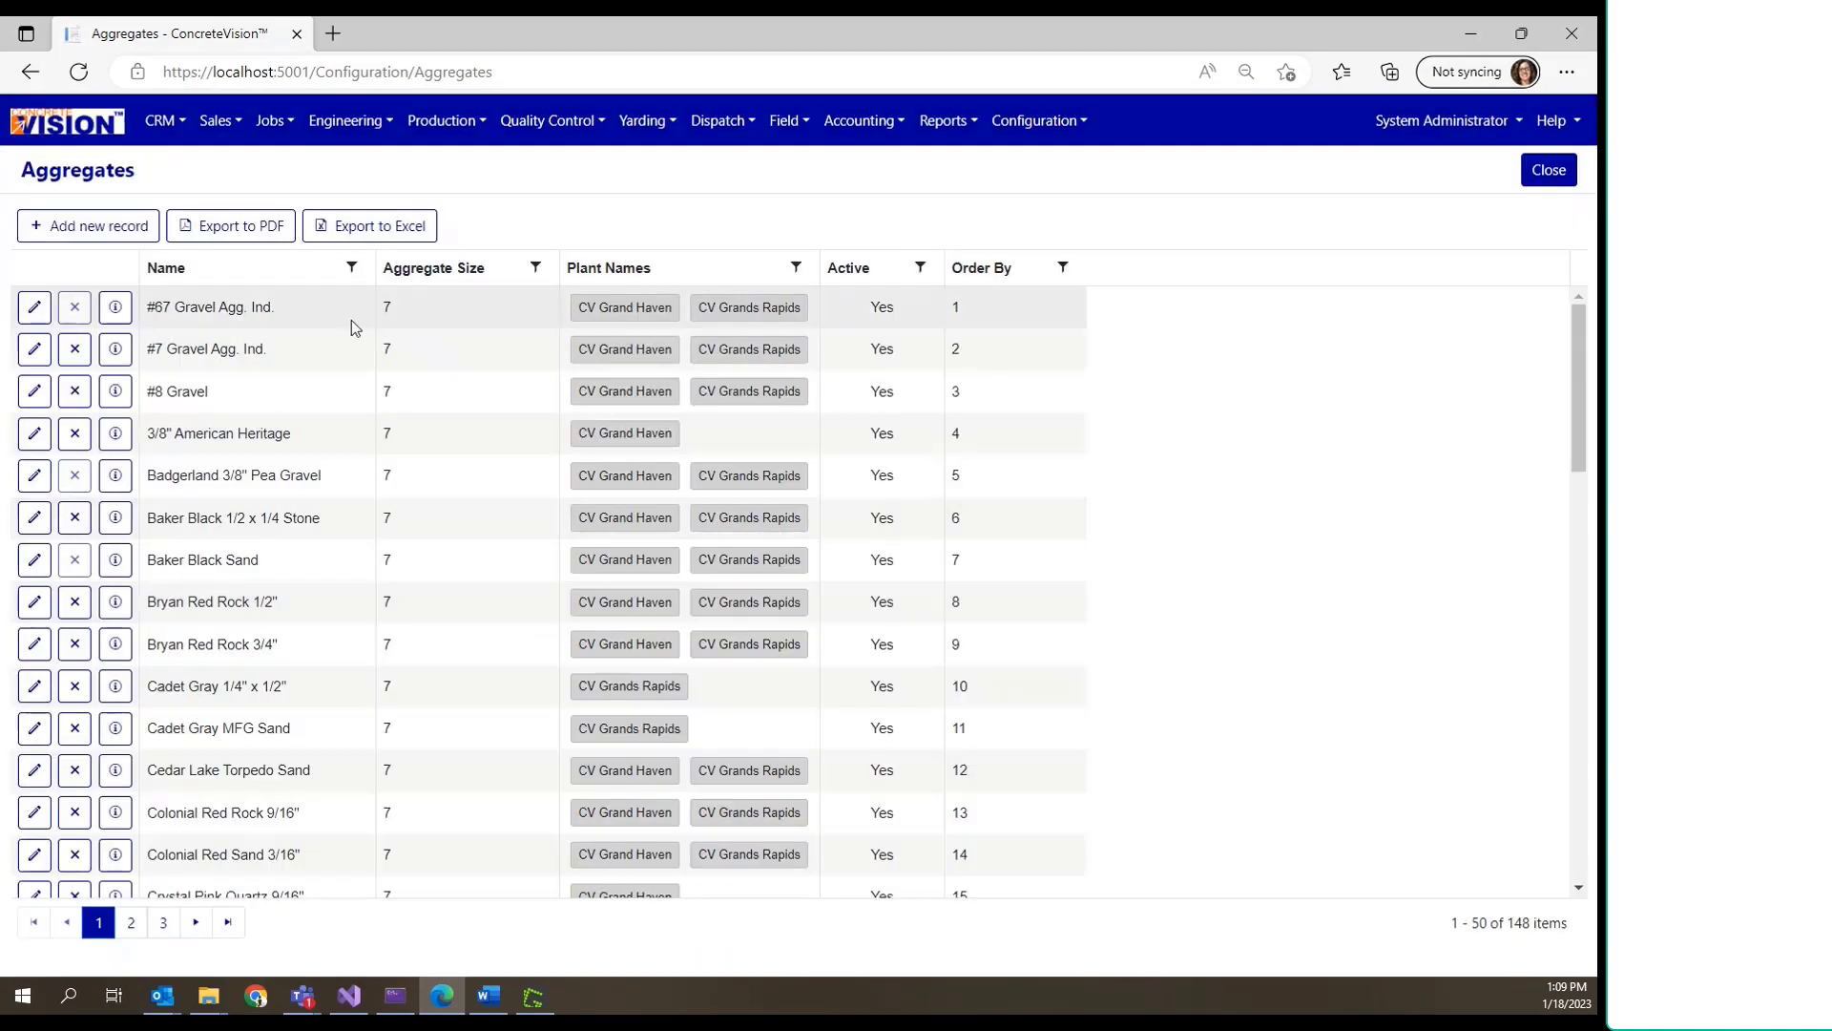
Step: Go to the Aggregate Specifications list in the gradation setup
click(1042, 120)
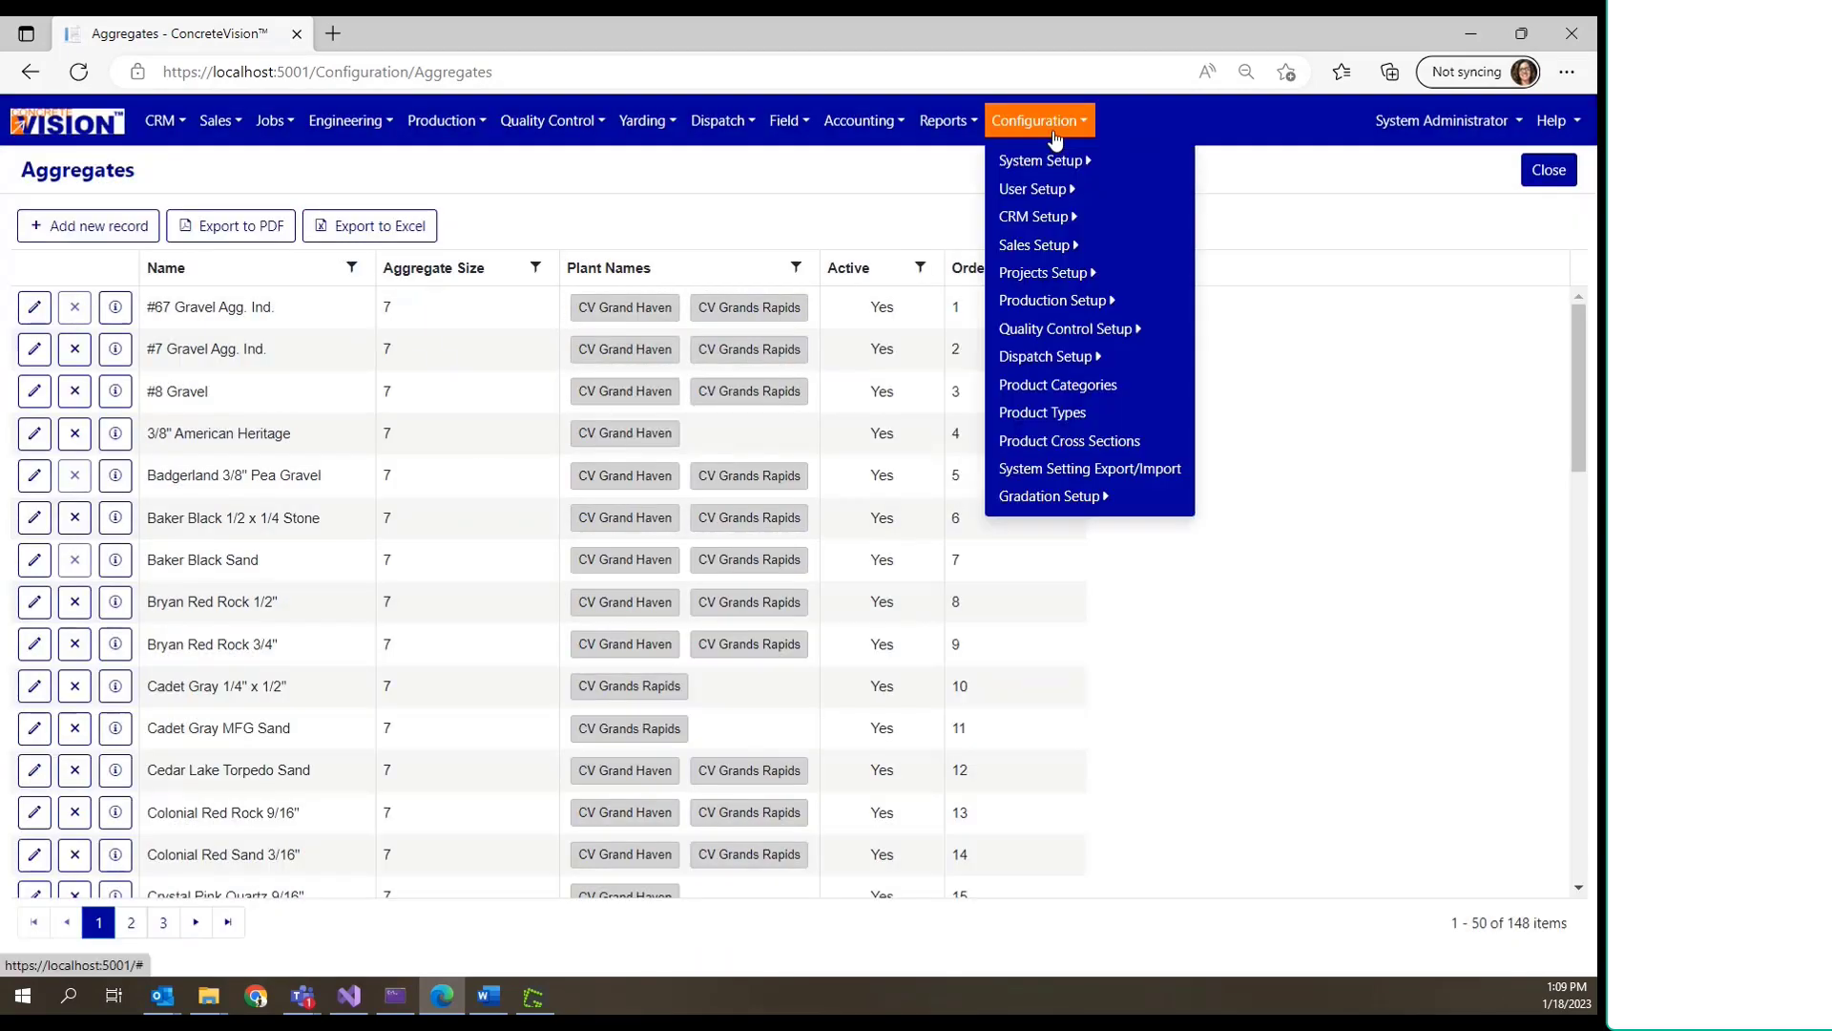
click(1095, 496)
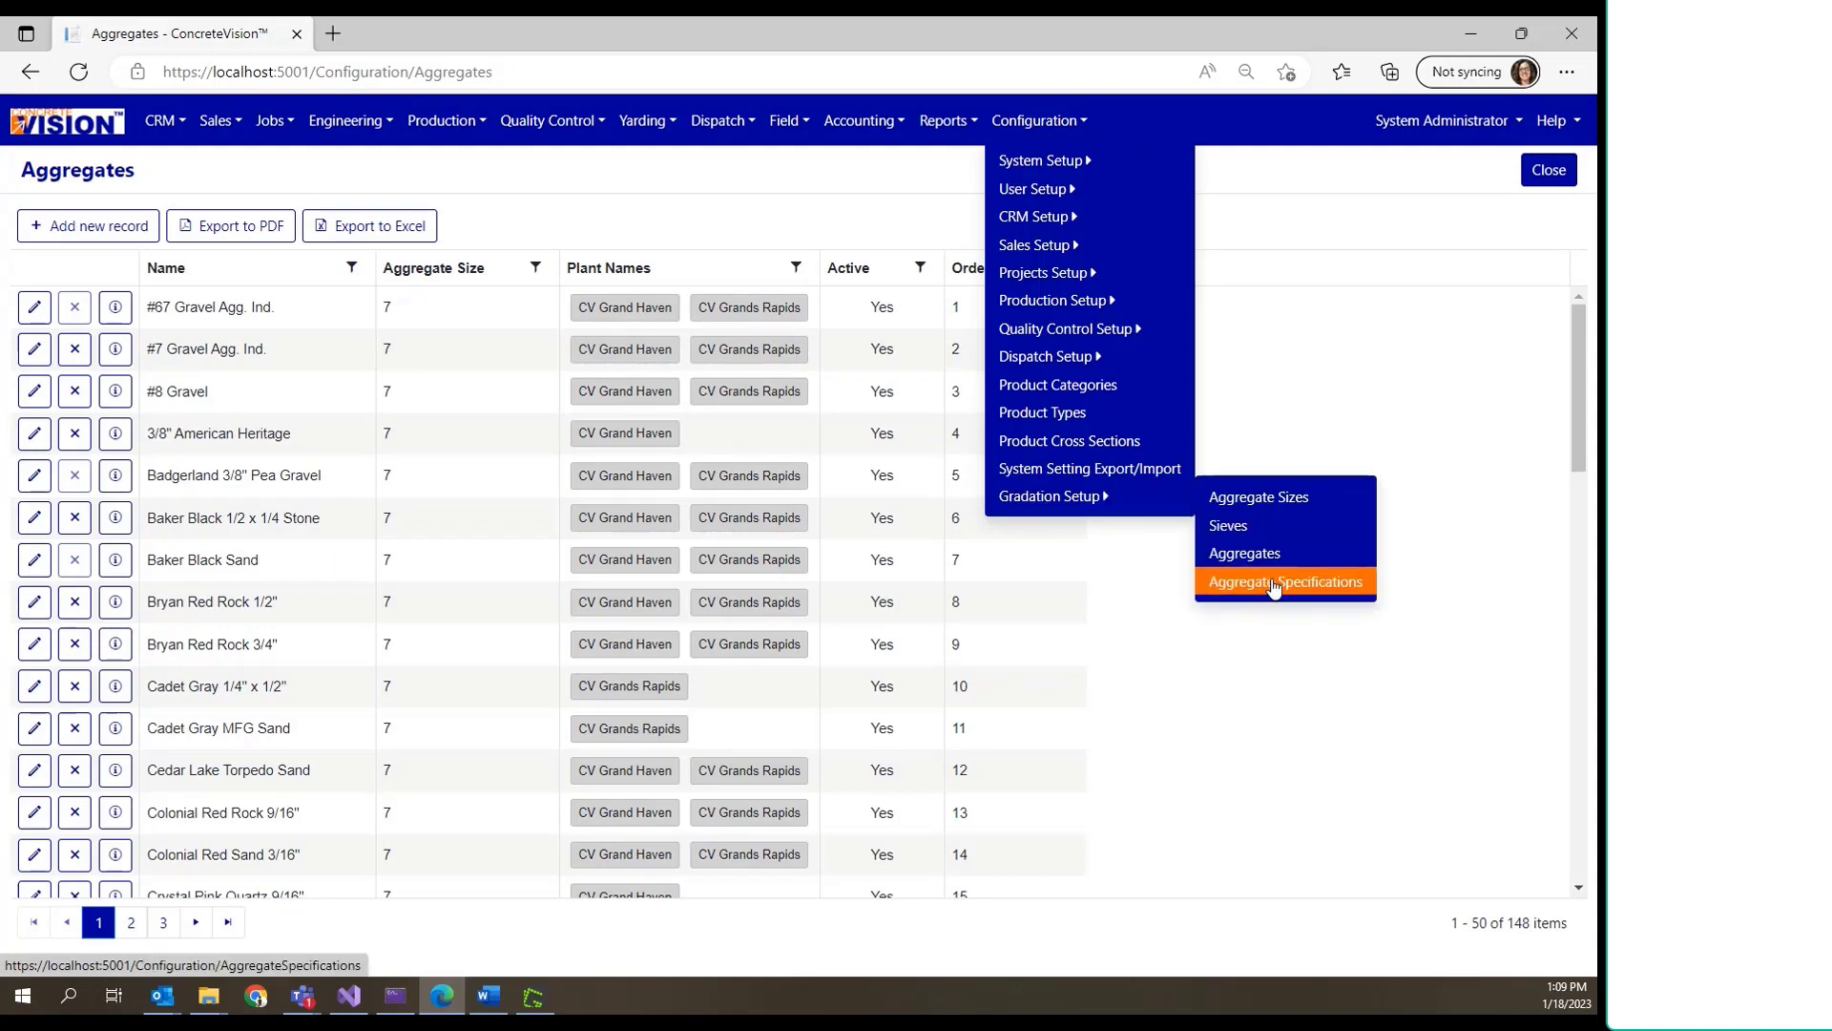
click(1273, 582)
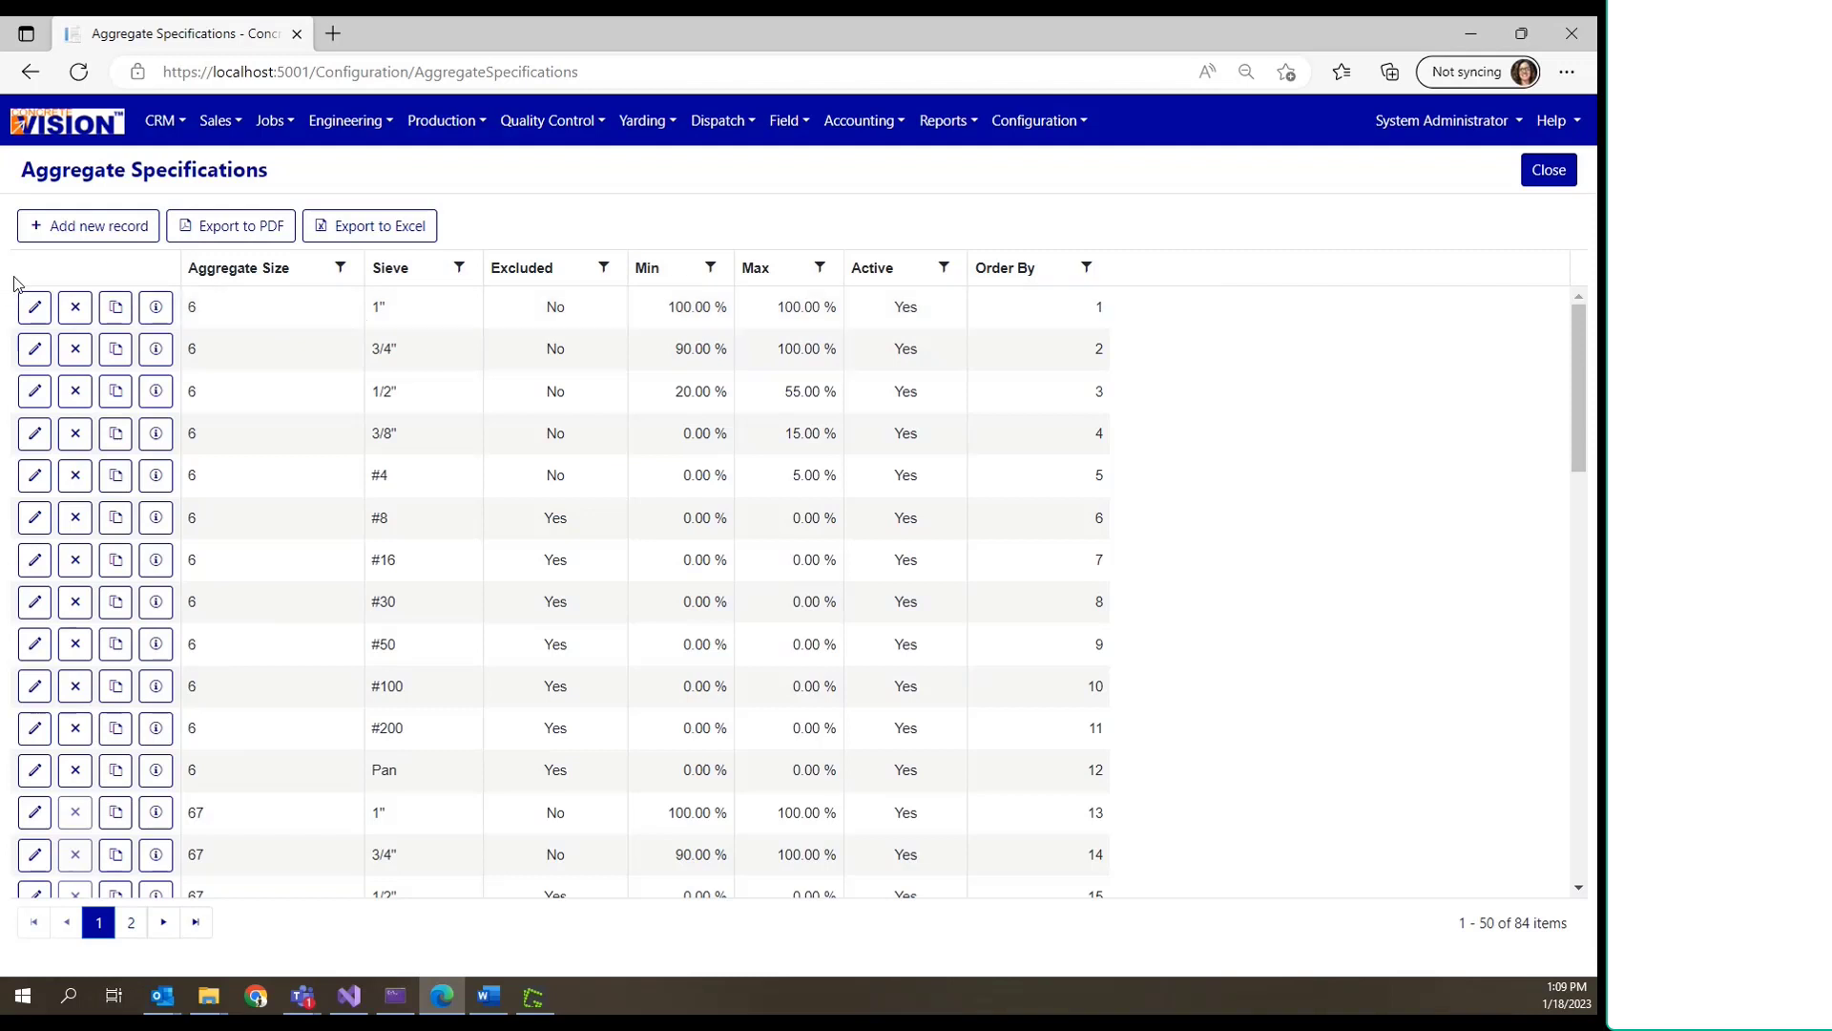
Step: Examine the sieve, excluded, minimum and maximum values listed for each aggregate size in the specifications
scroll(345, 286, down, 1)
scroll(341, 287, up, 1)
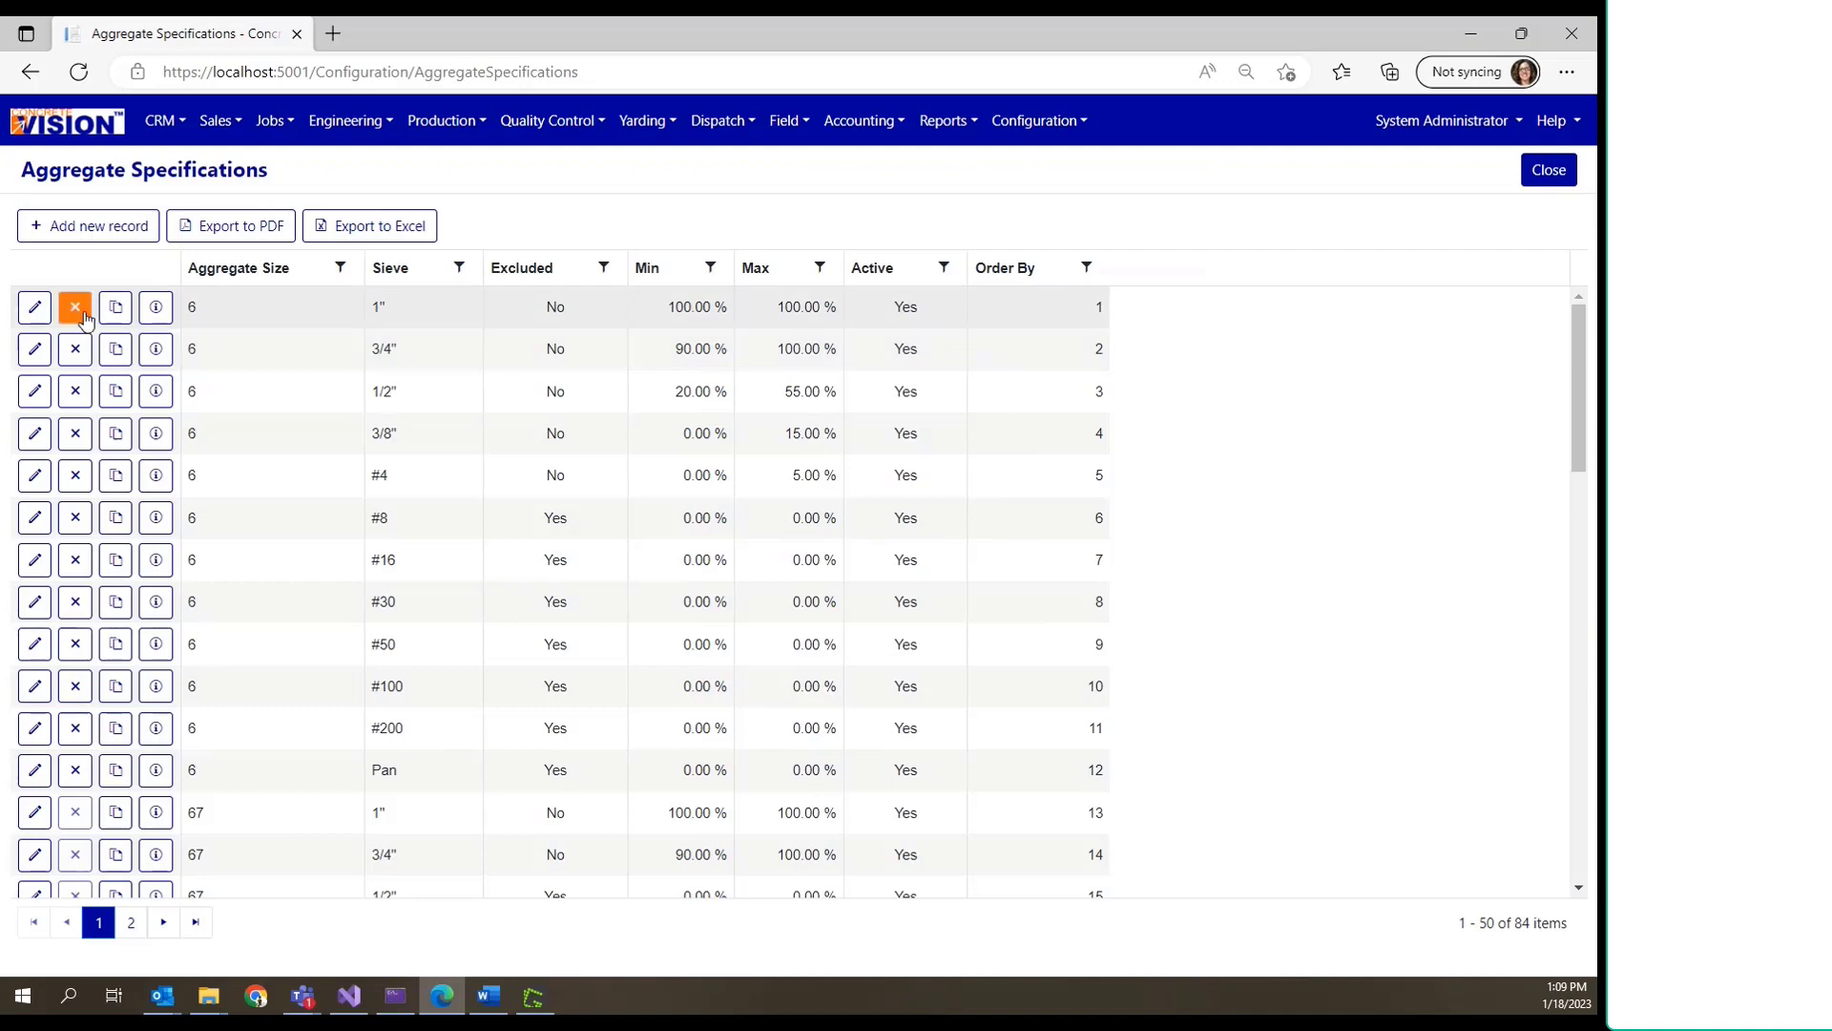
scroll(329, 363, down, 10)
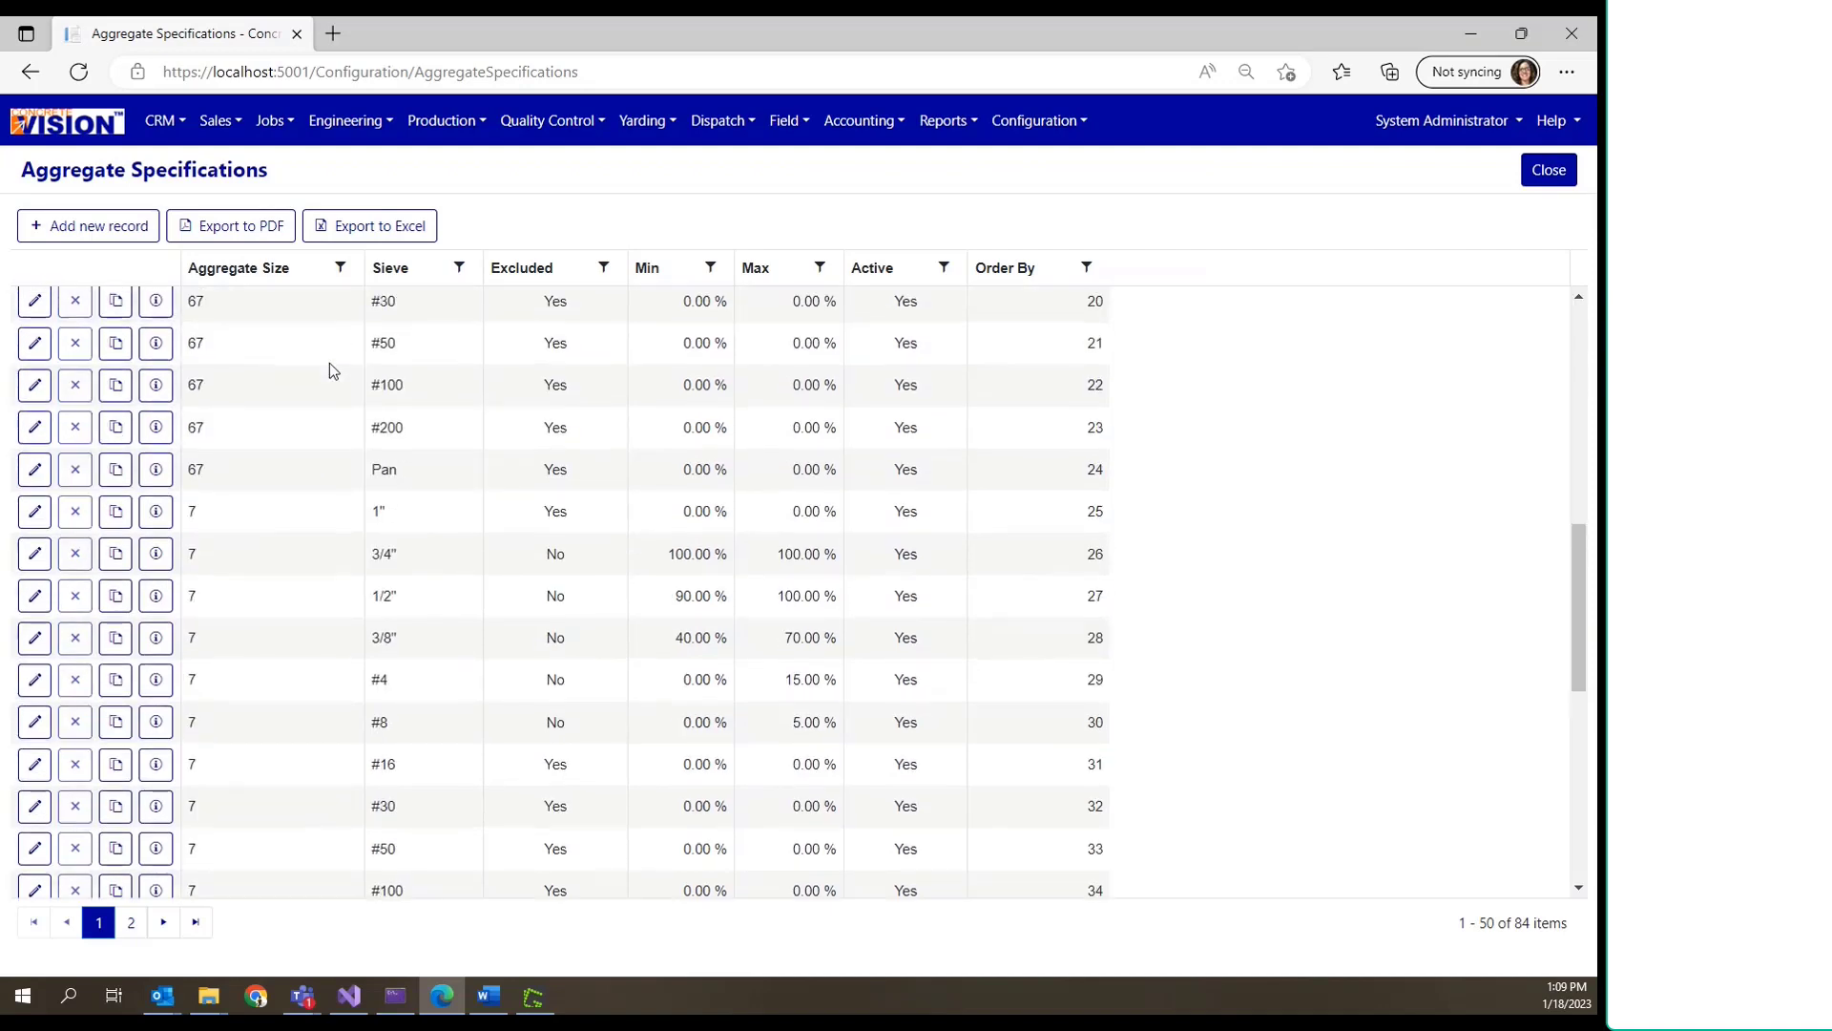
scroll(329, 370, up, 6)
scroll(254, 591, down, 12)
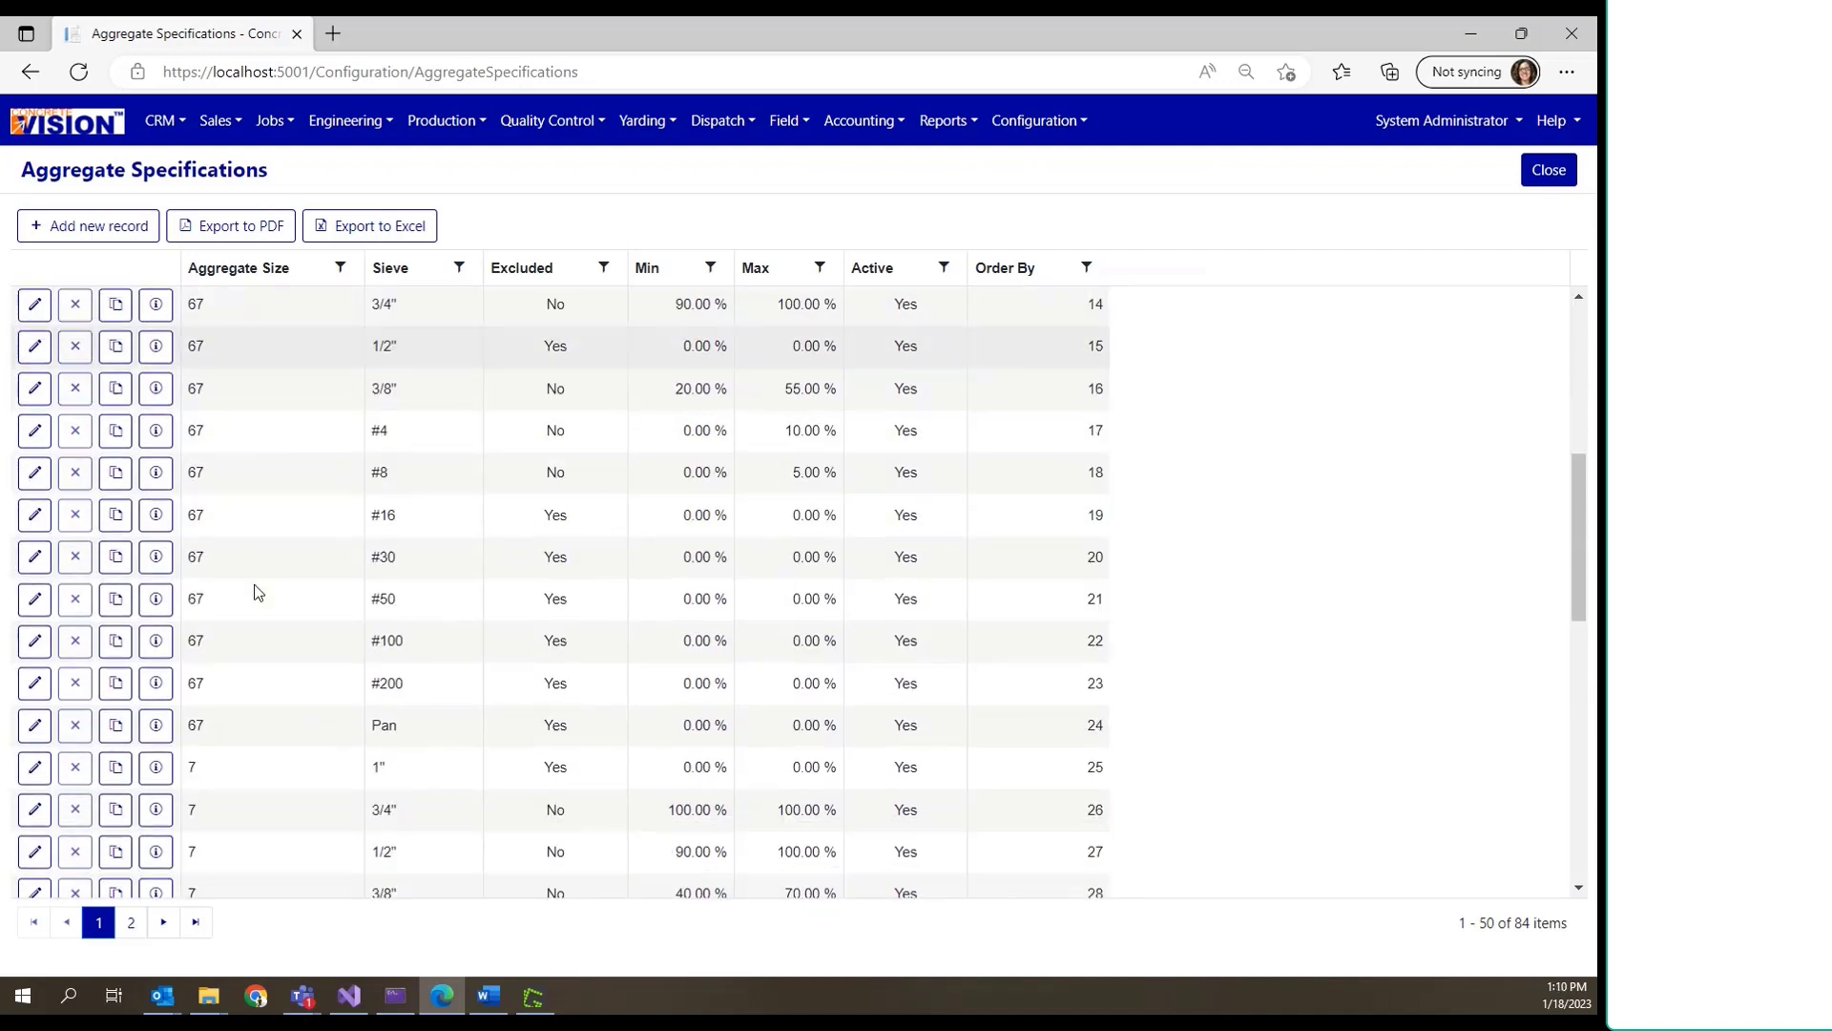
scroll(271, 773, down, 3)
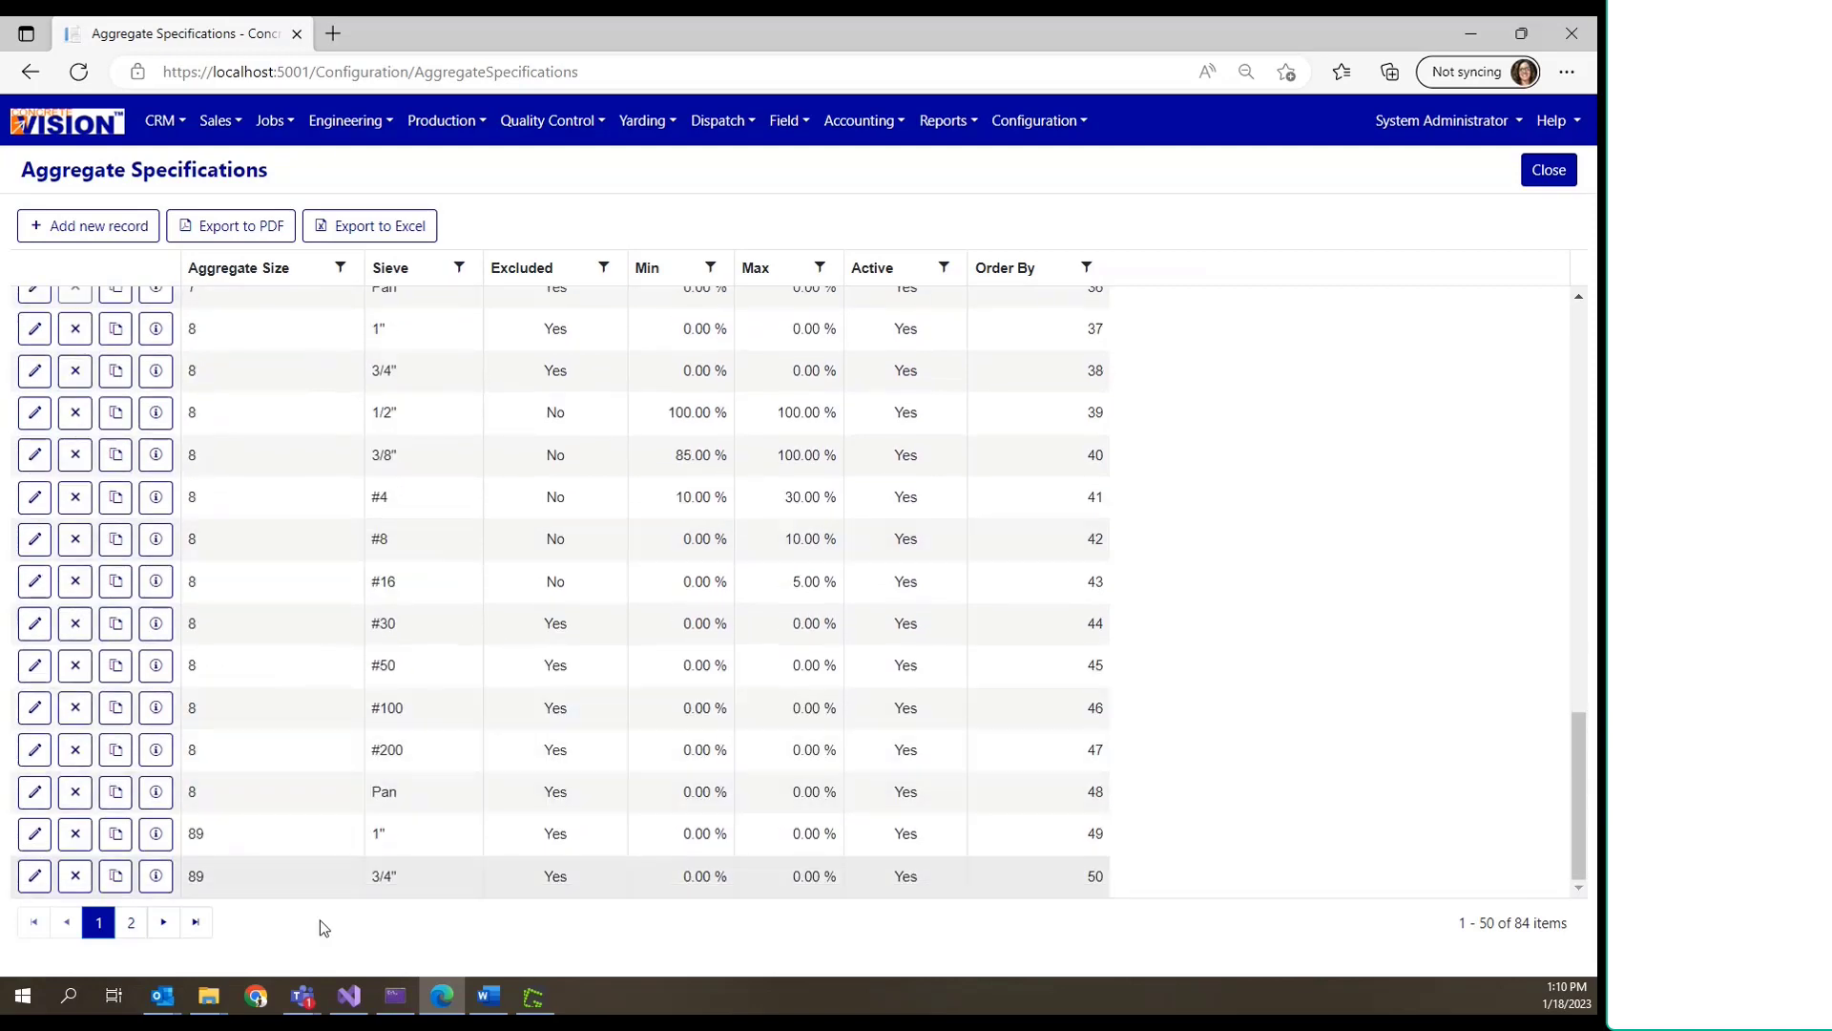
scroll(513, 849, up, 12)
scroll(515, 849, up, 5)
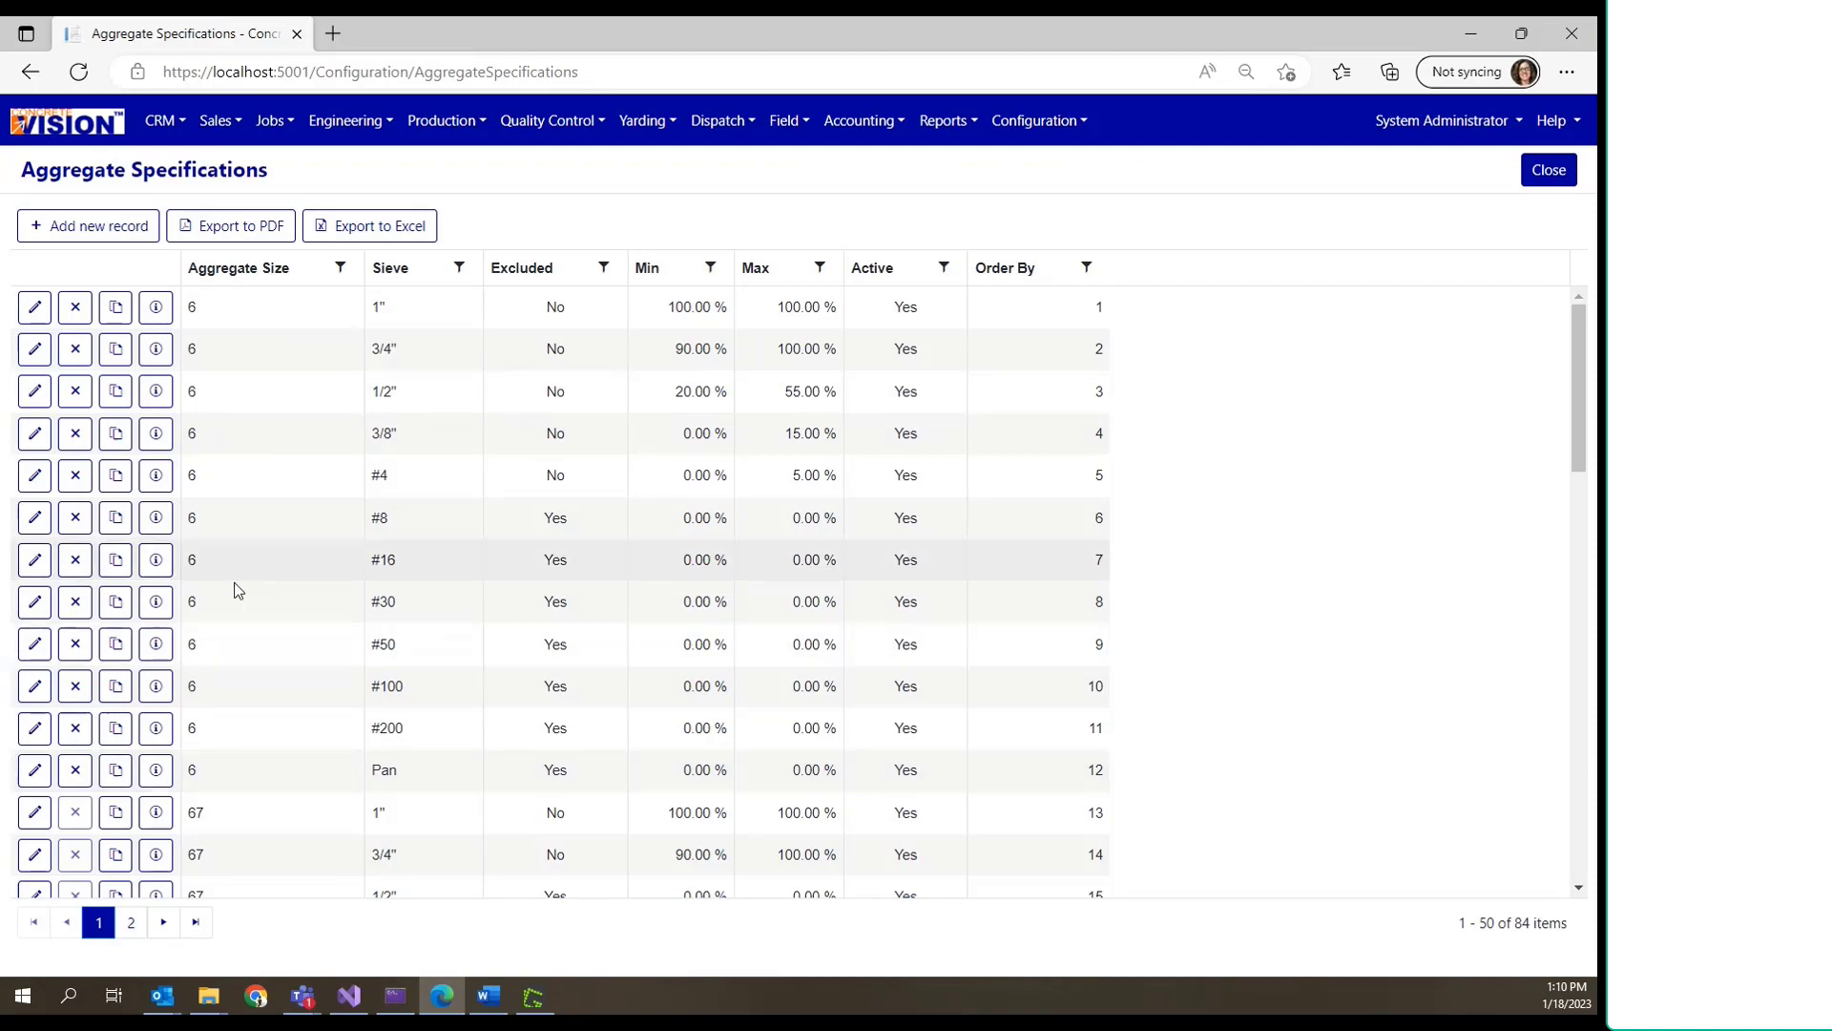
Step: Filter the aggregate specifications to show only those with an aggregate size equal to 6
click(341, 269)
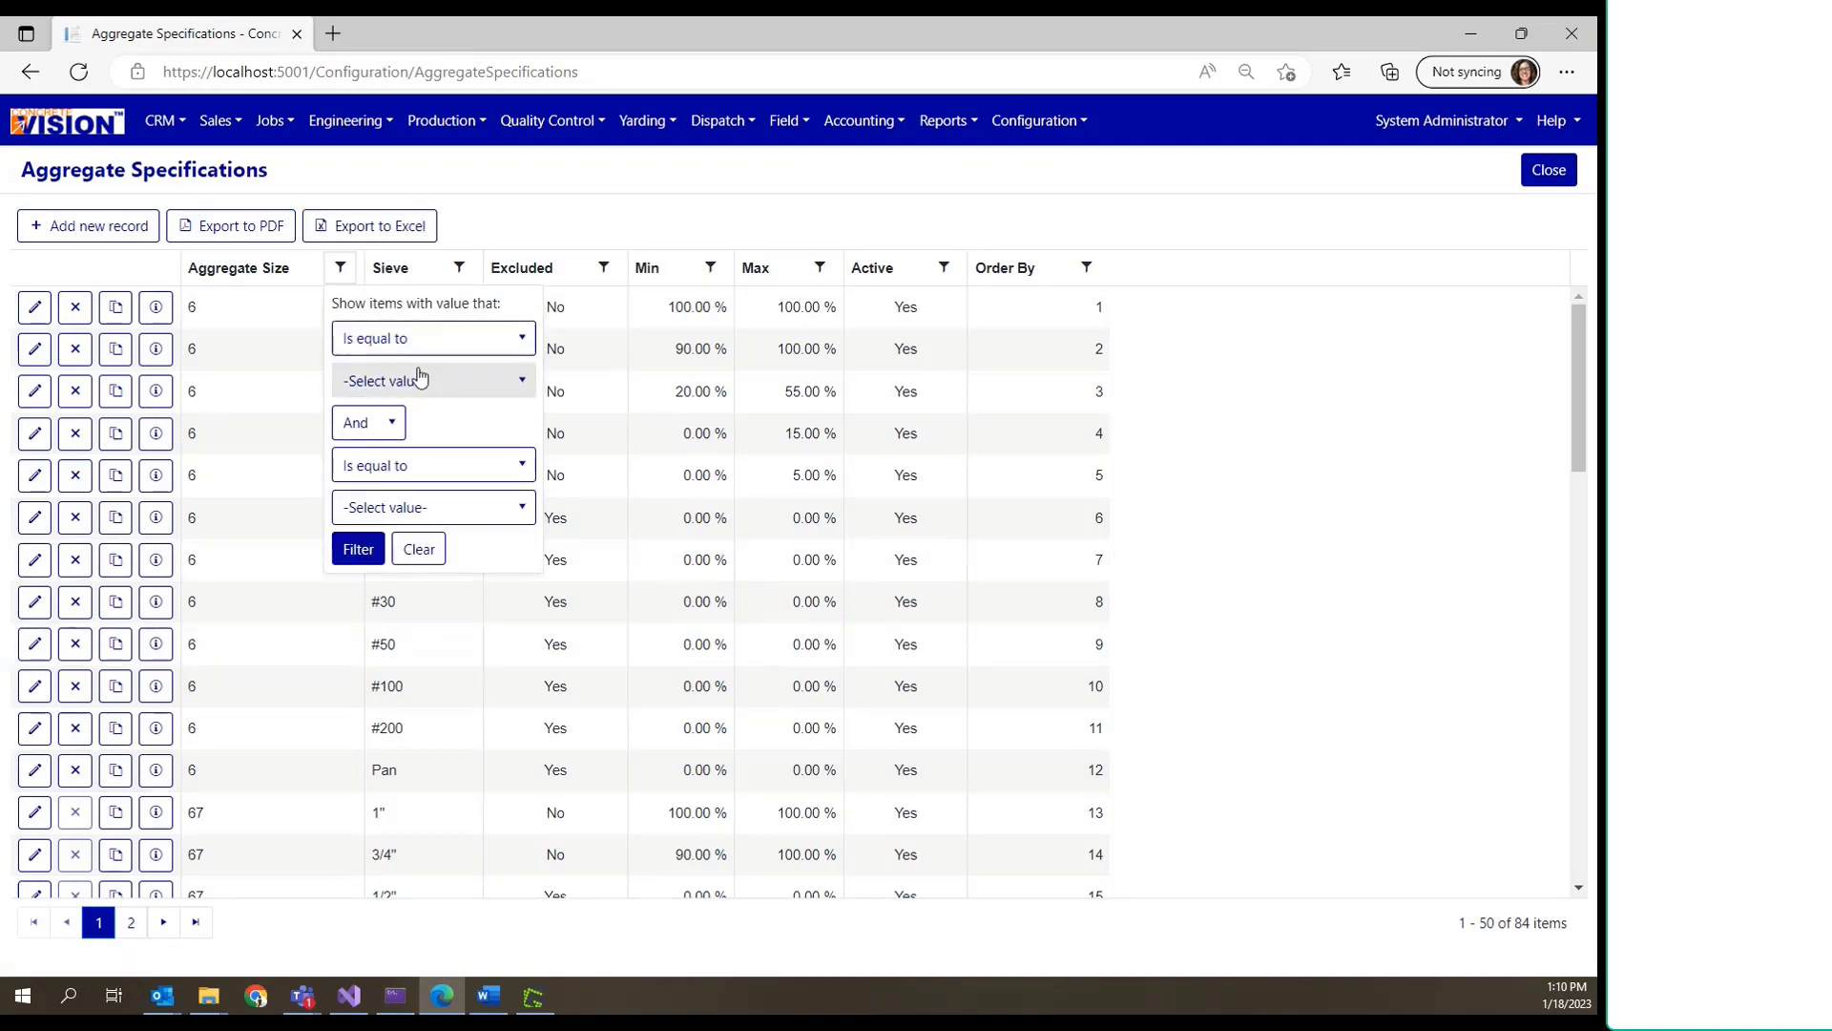
click(415, 380)
click(405, 462)
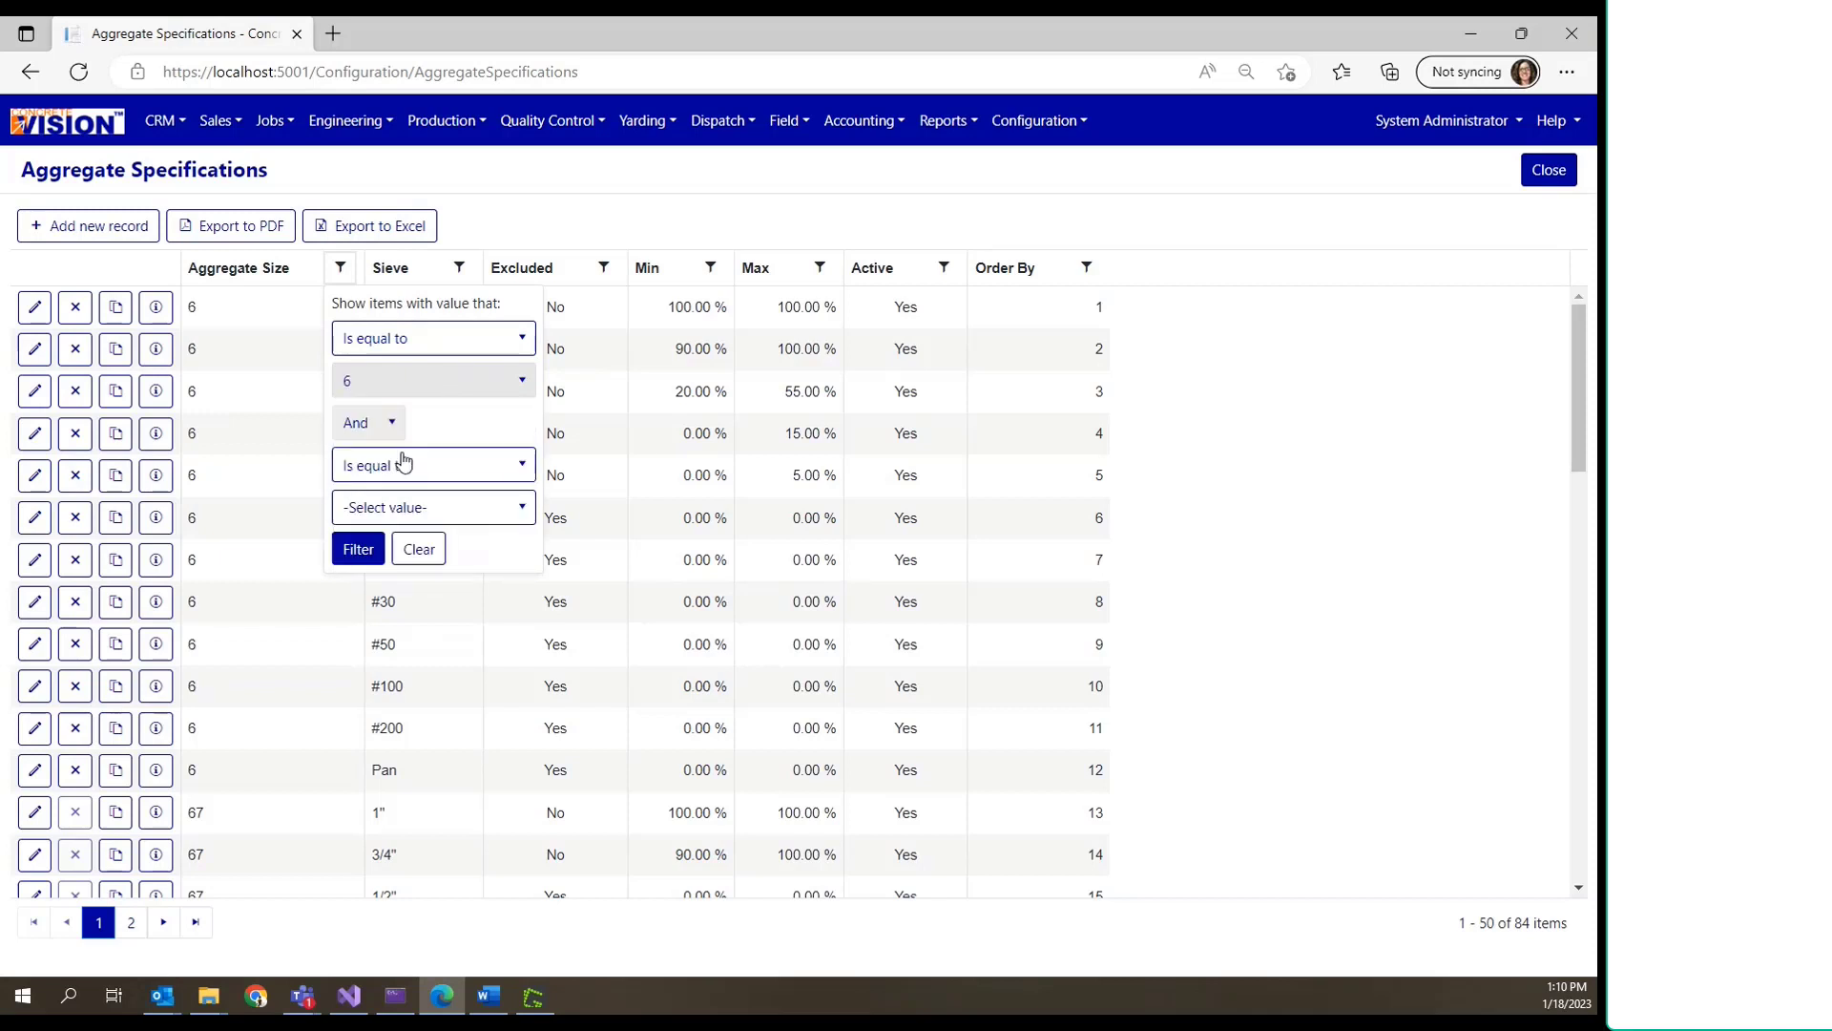
click(363, 554)
click(360, 552)
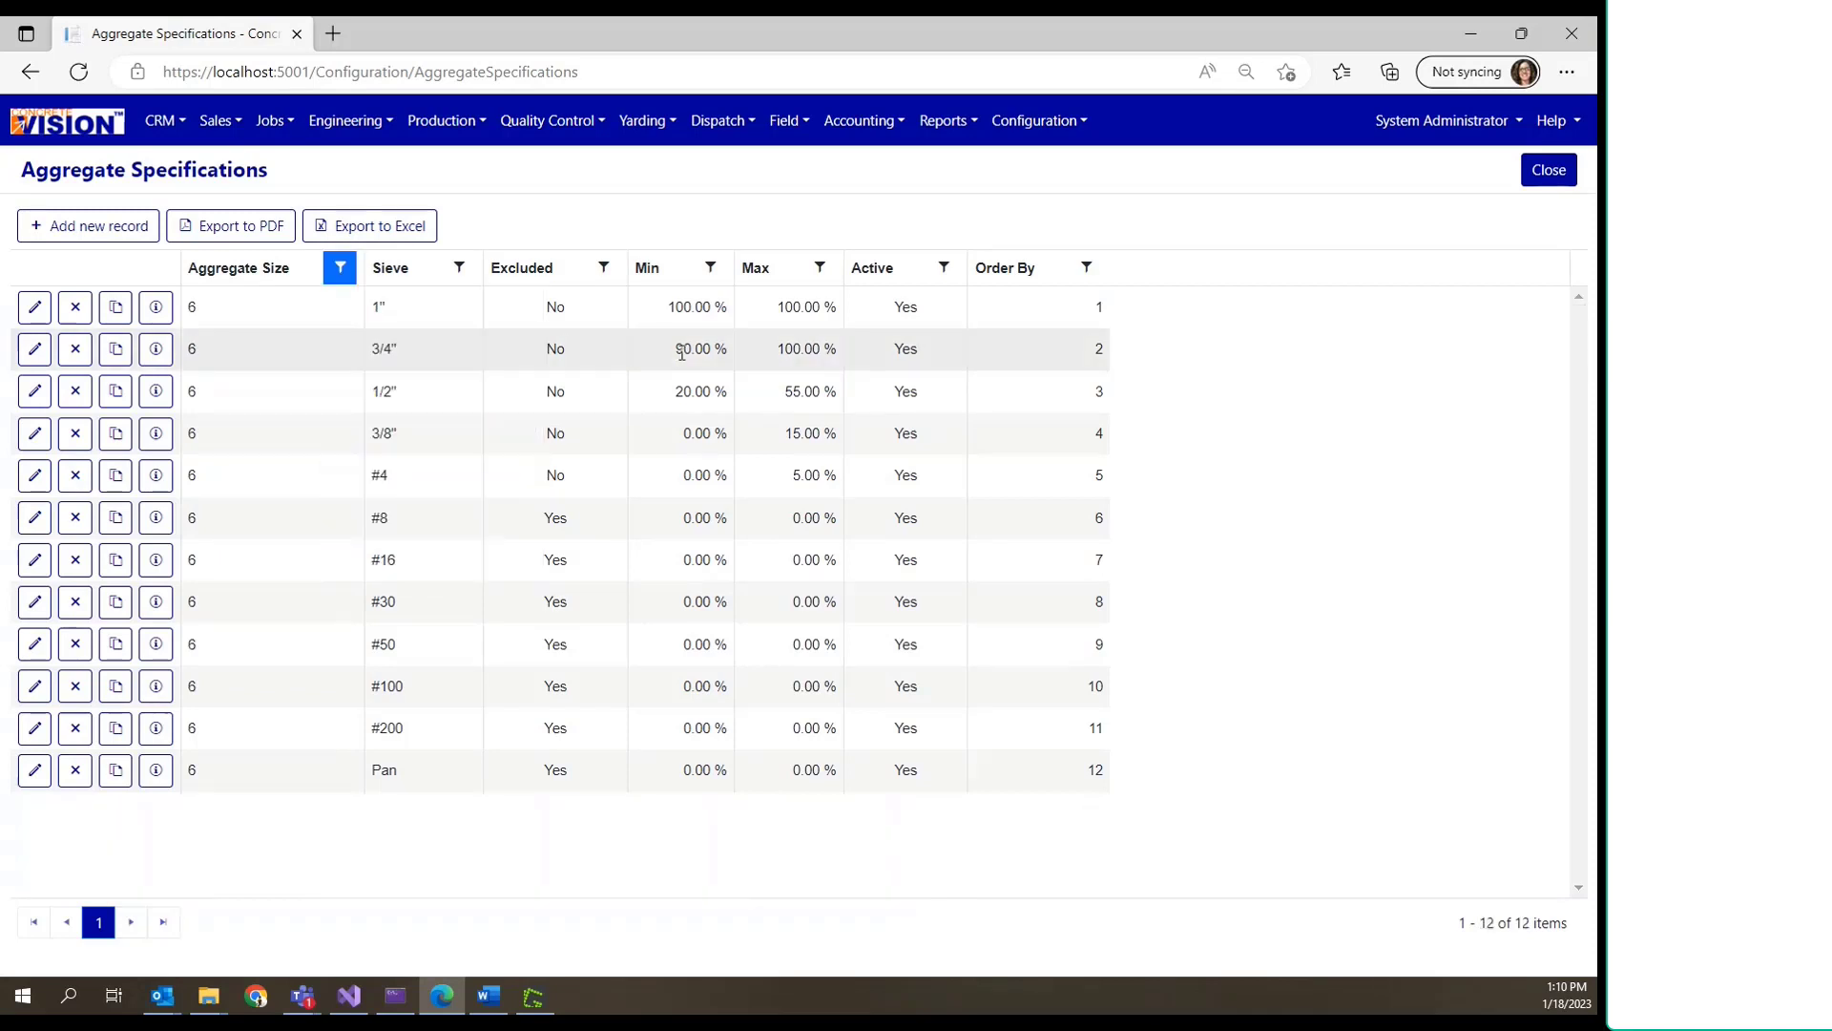
Step: Review the aggregate size, sieve and excluded options in the size 6, 1" specification record, and close it without saving
click(35, 308)
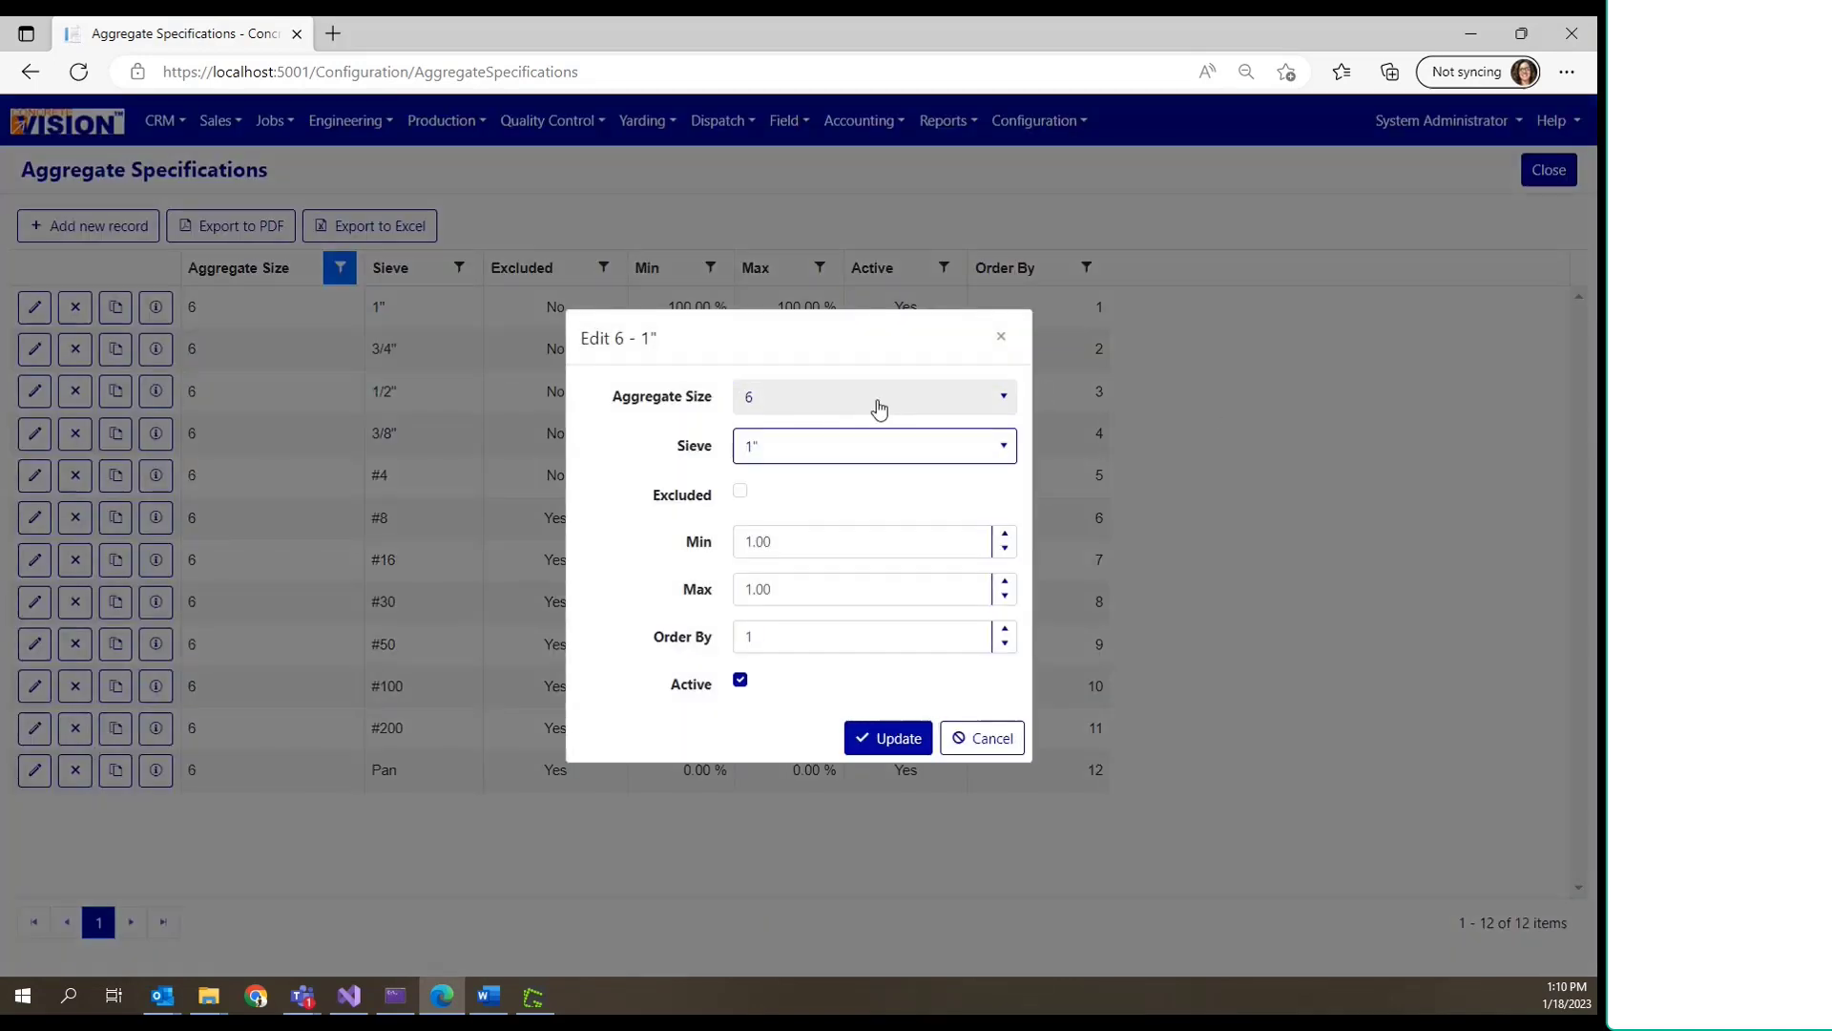
click(826, 456)
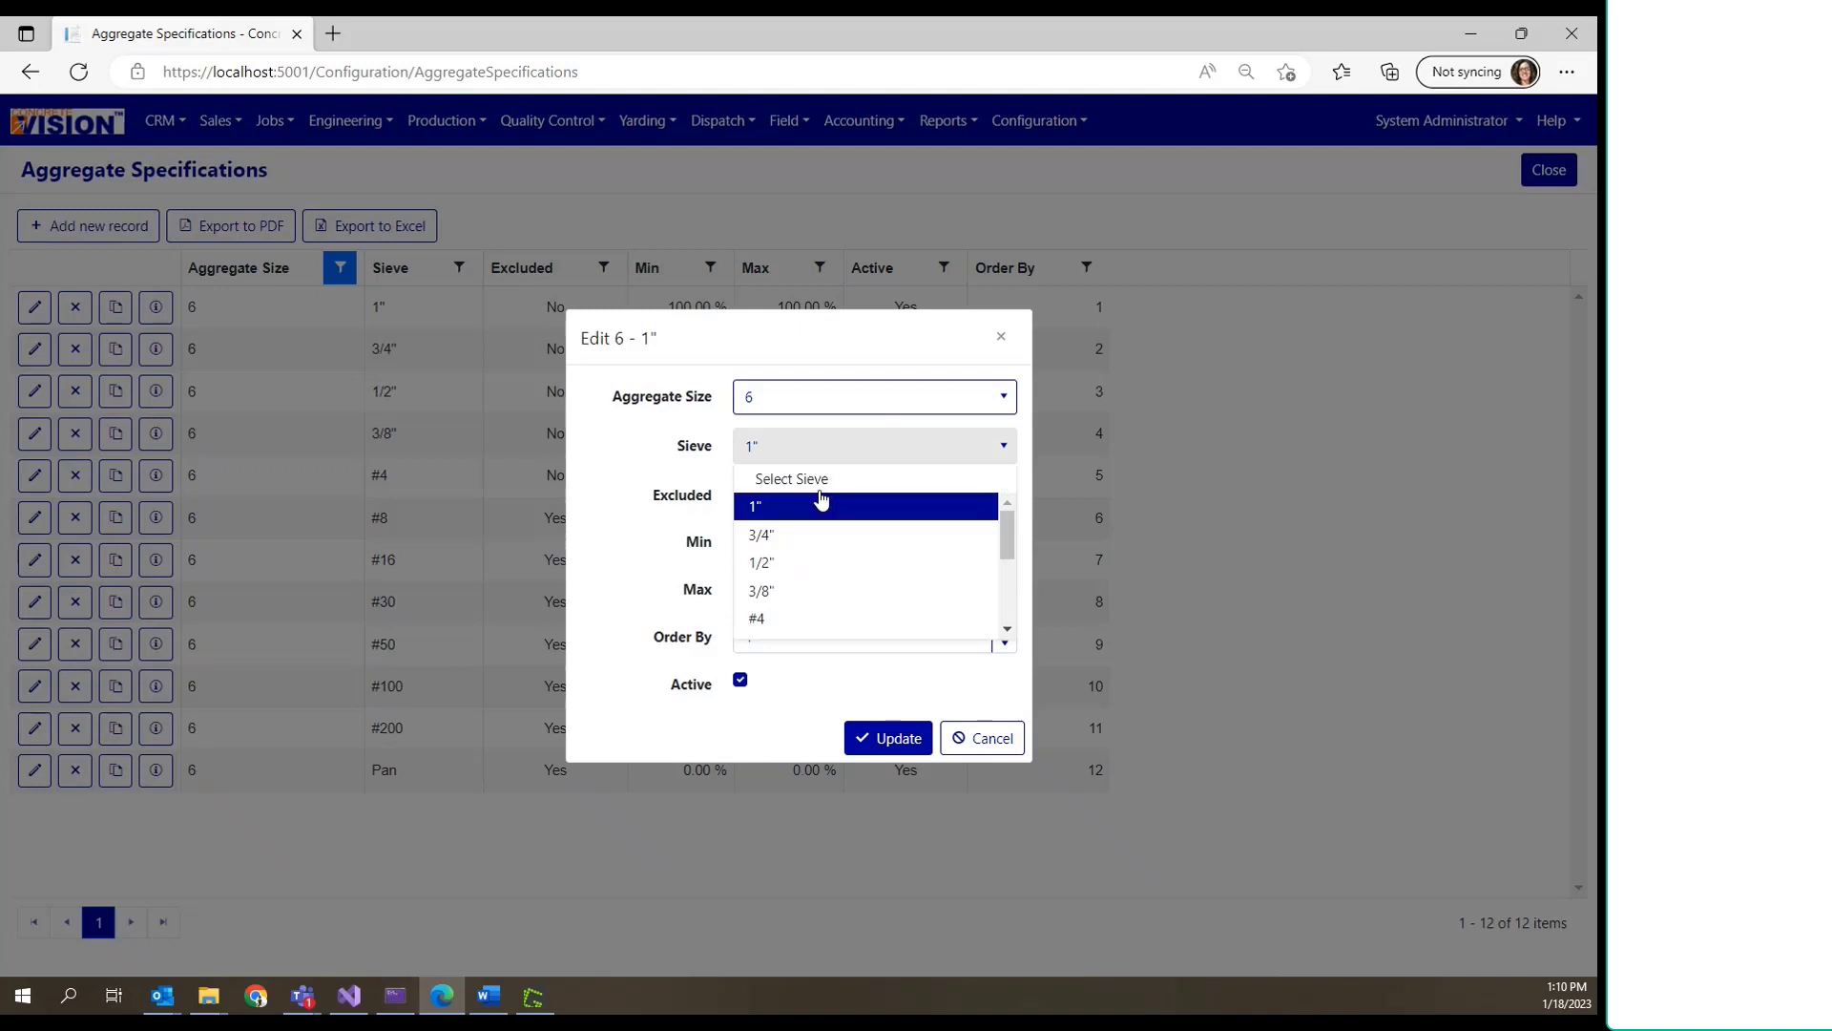
click(831, 400)
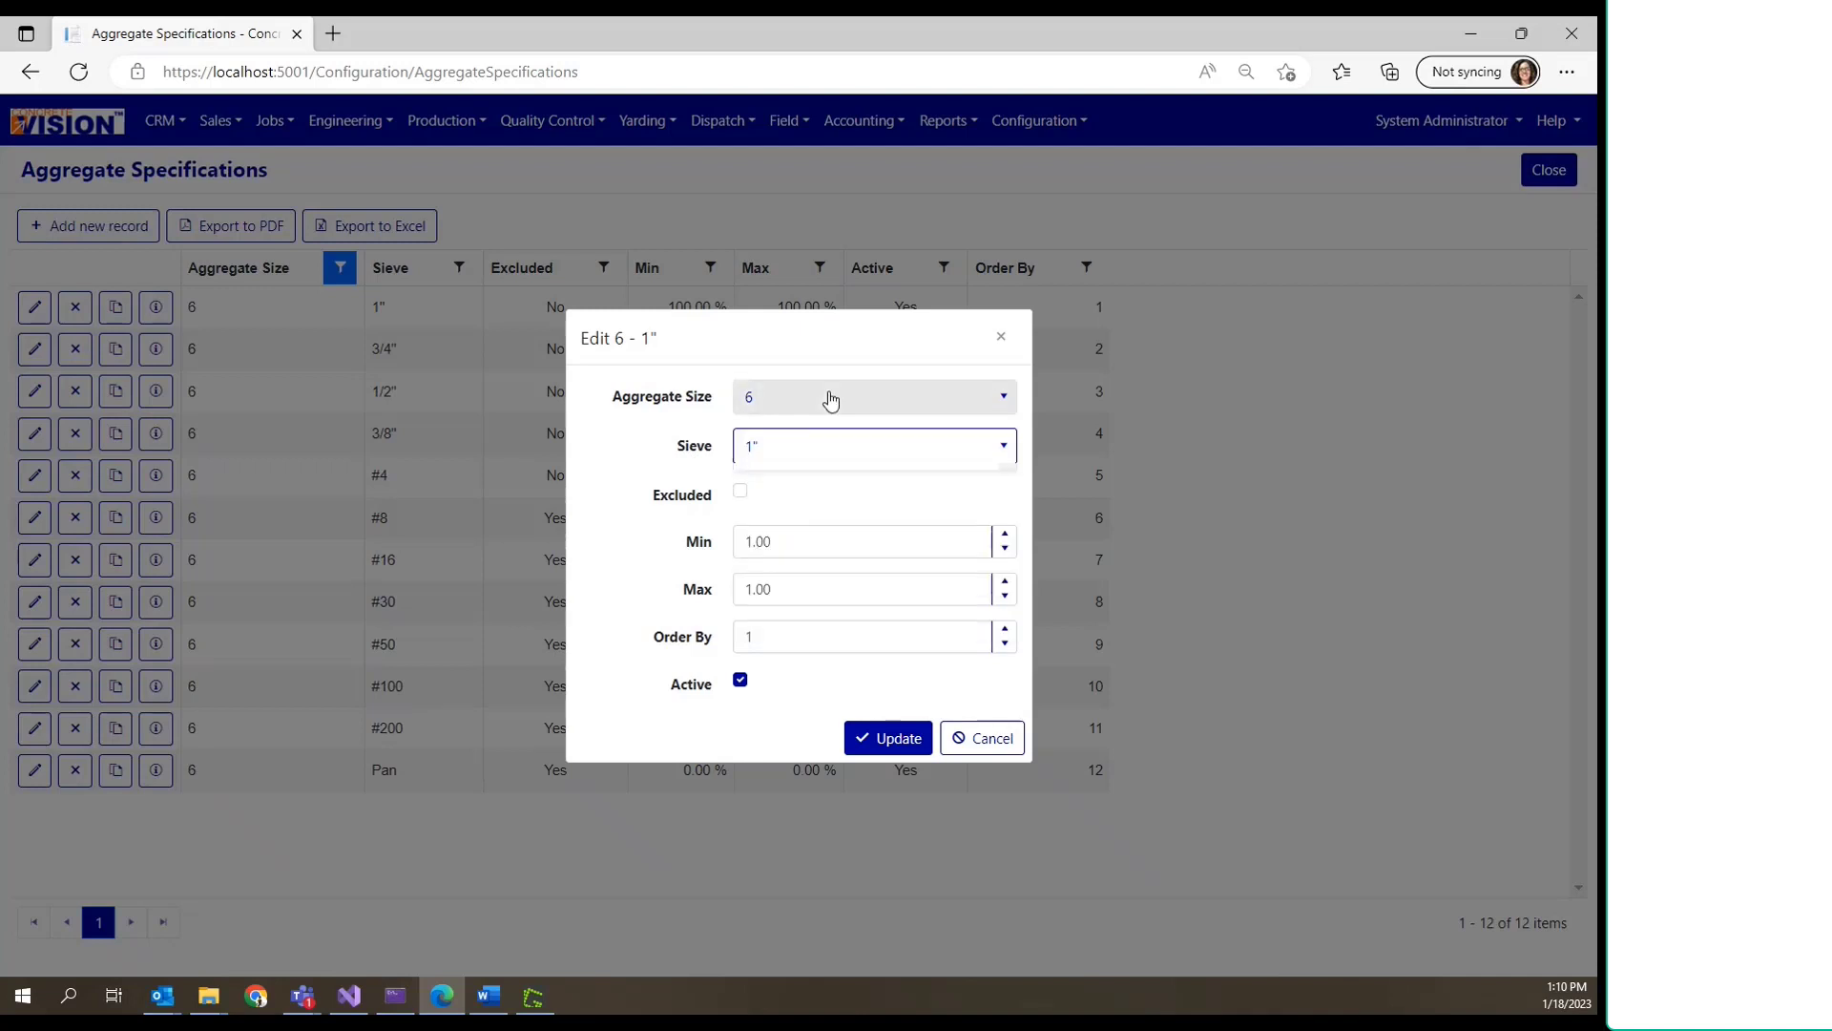
click(677, 466)
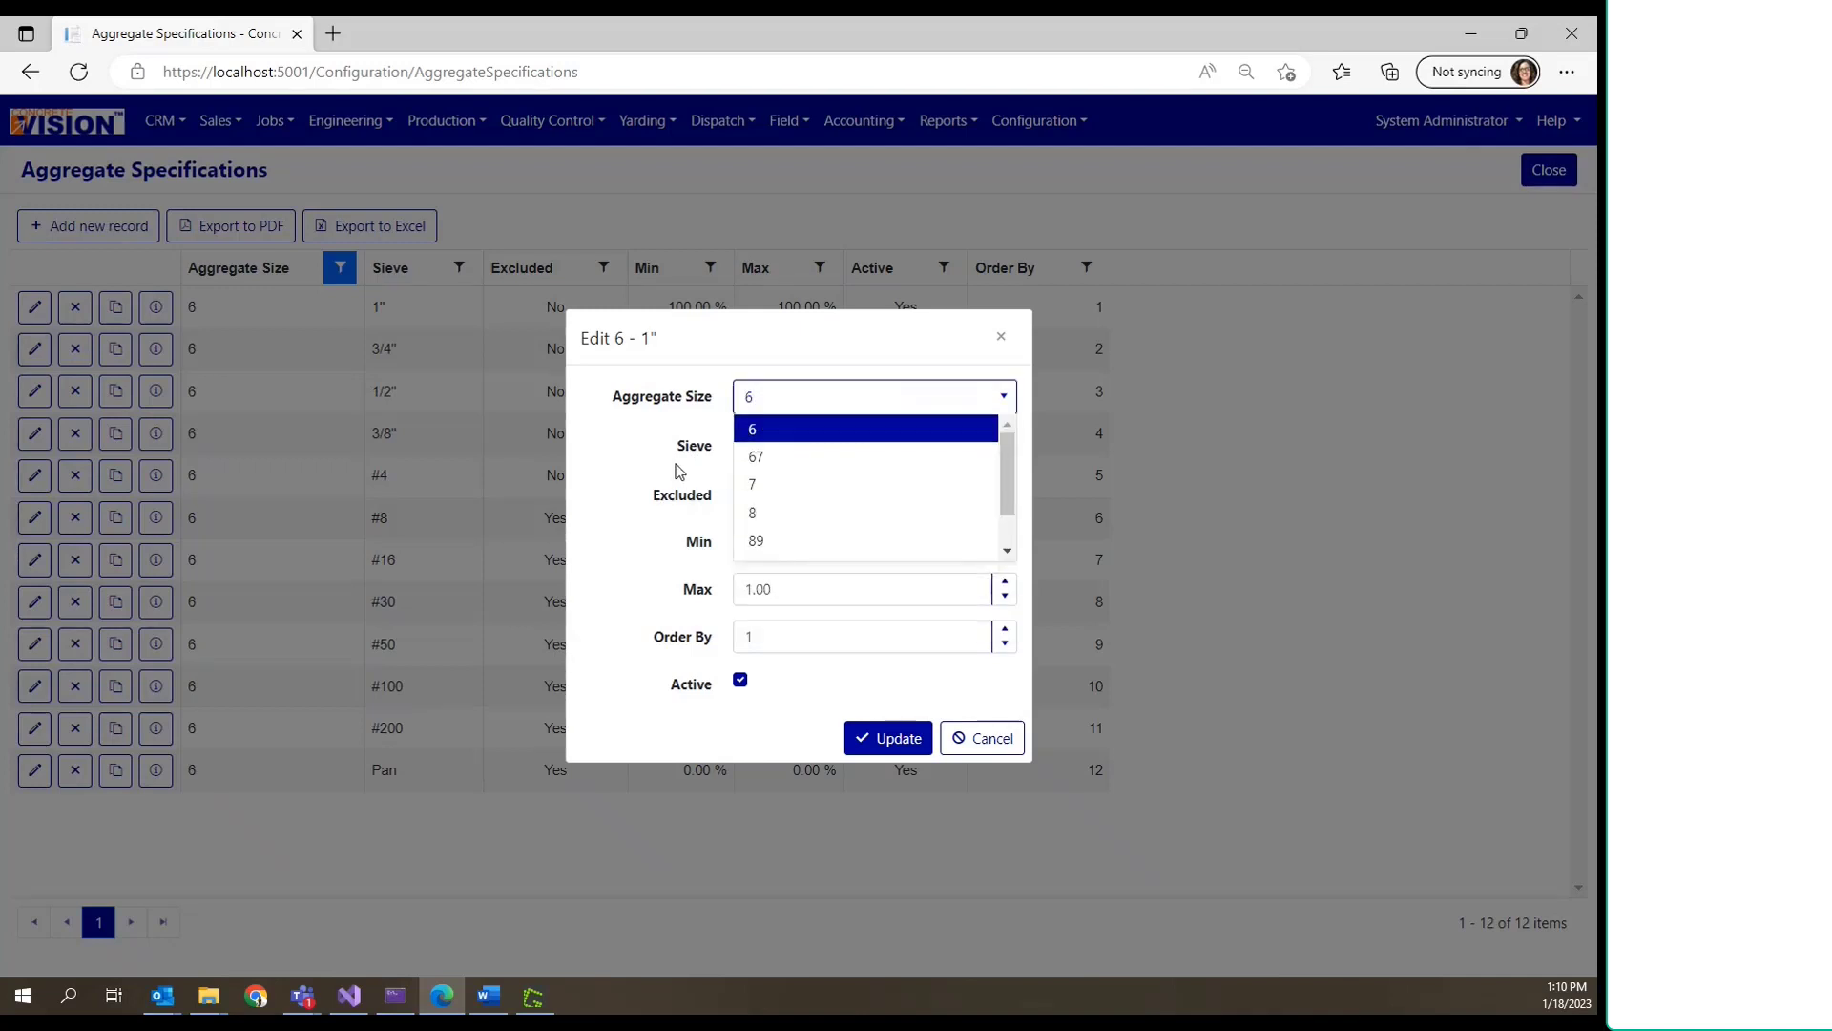
click(822, 453)
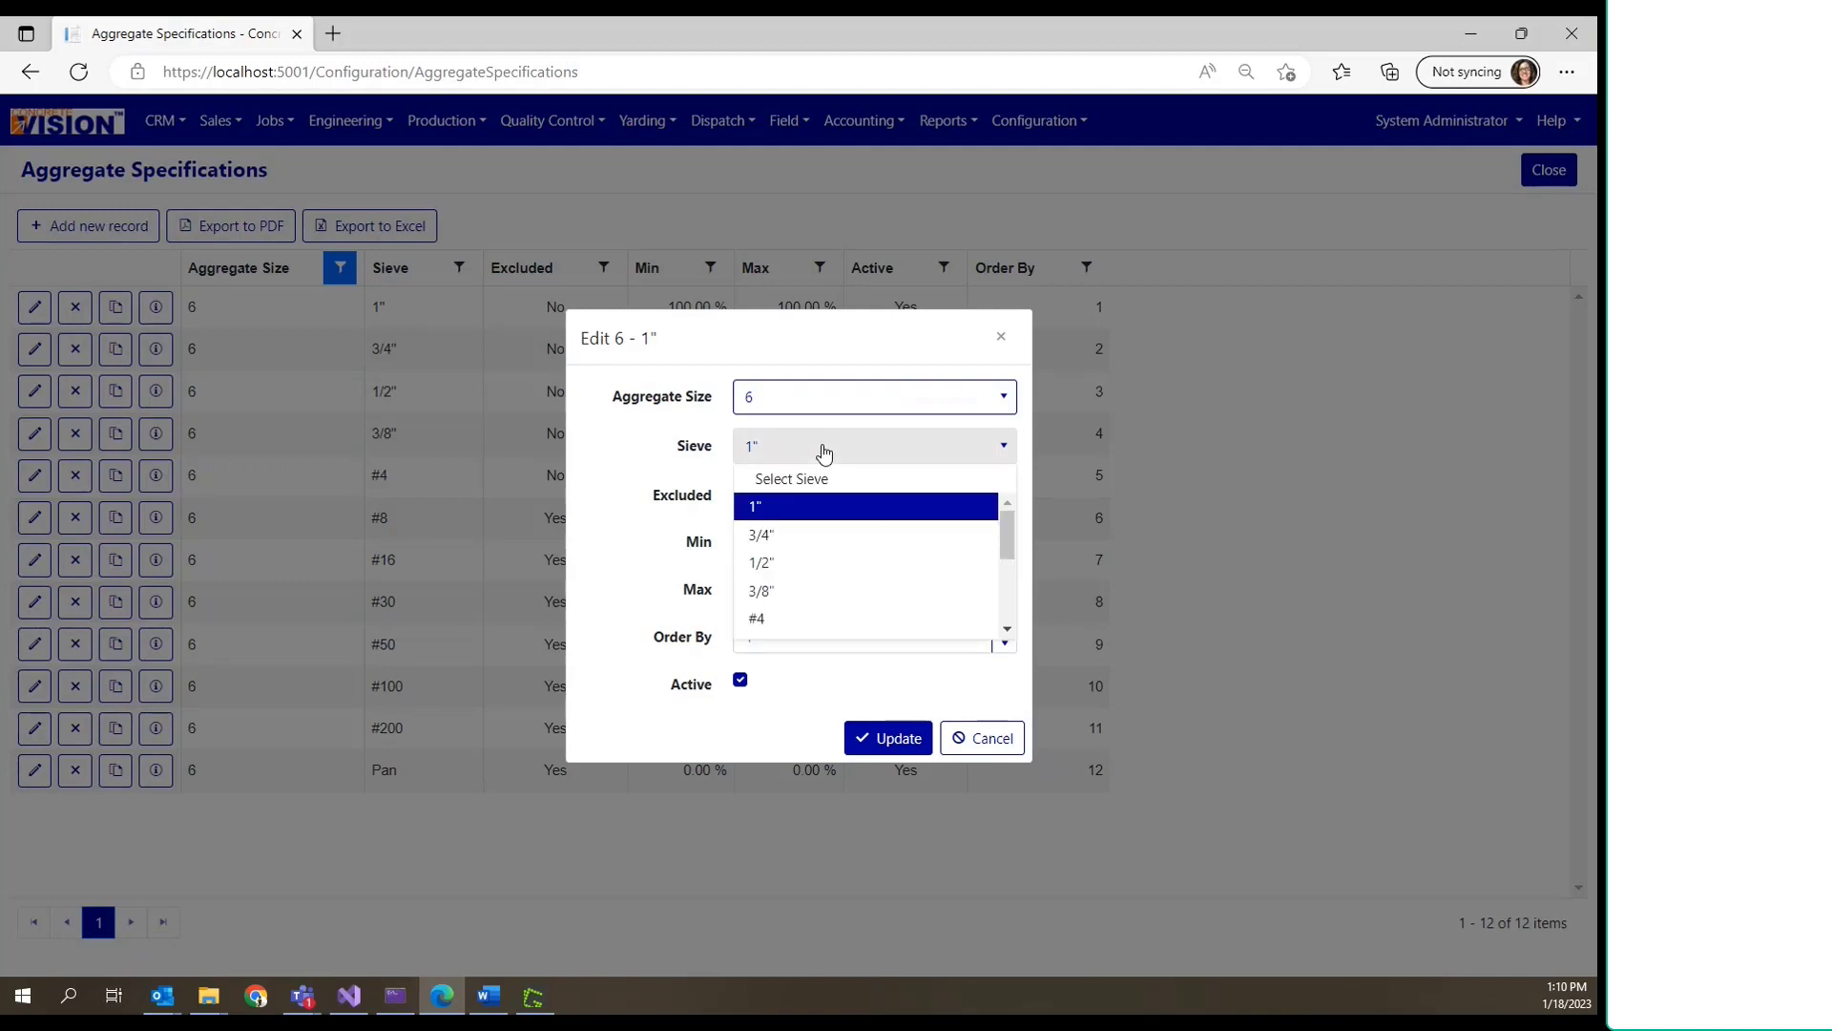
click(668, 472)
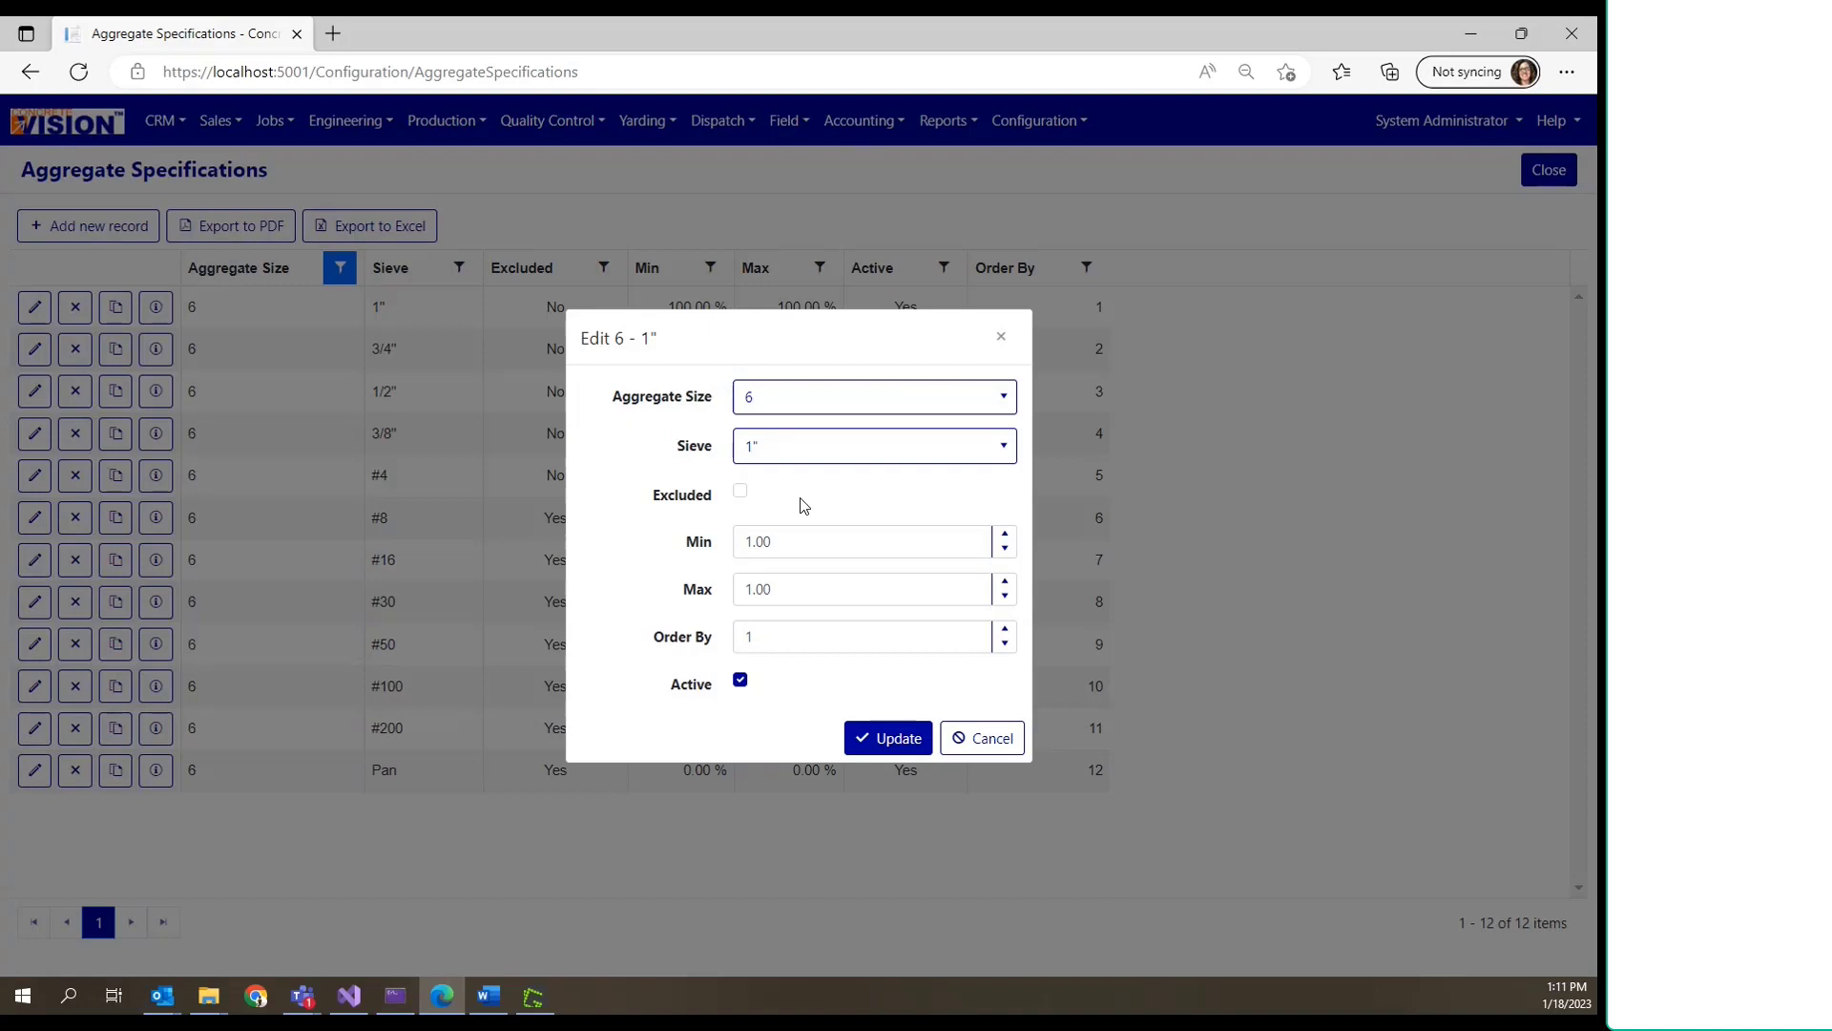
click(740, 490)
click(741, 491)
click(984, 755)
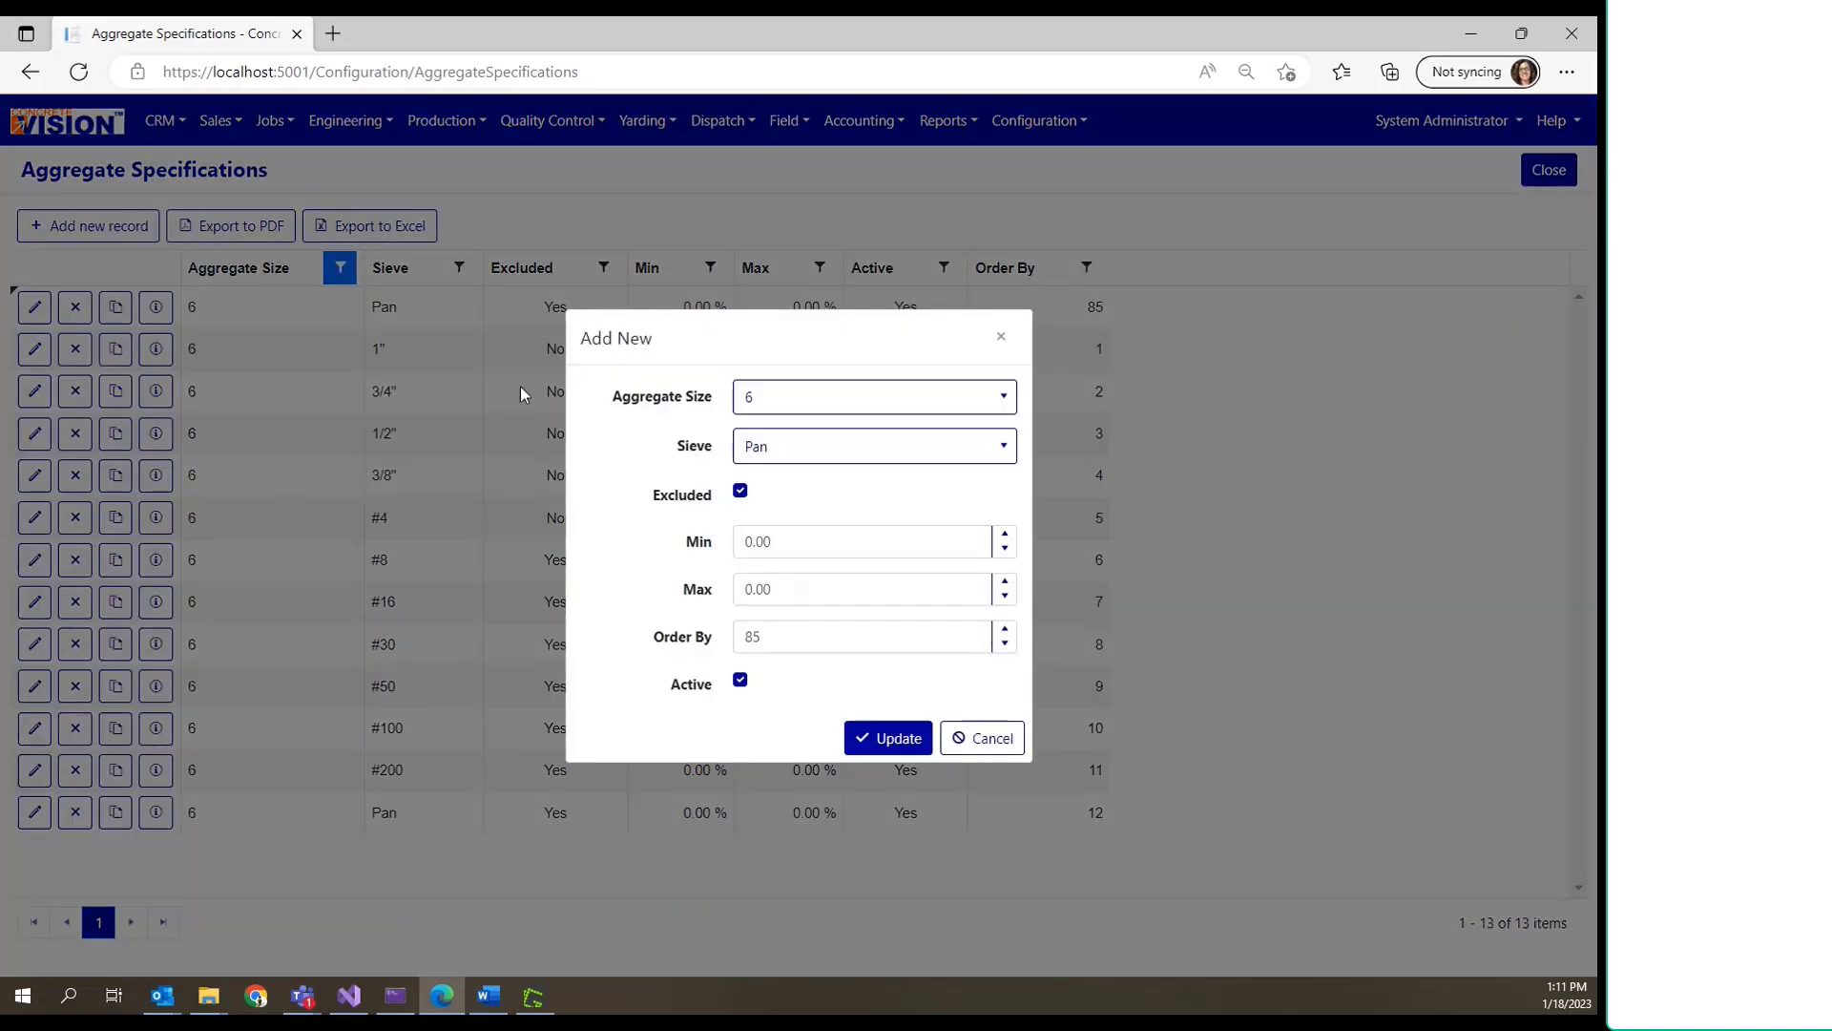
click(1000, 735)
Step: Filter the aggregate specifications to aggregate size 8, and change the filter to size 89
click(341, 269)
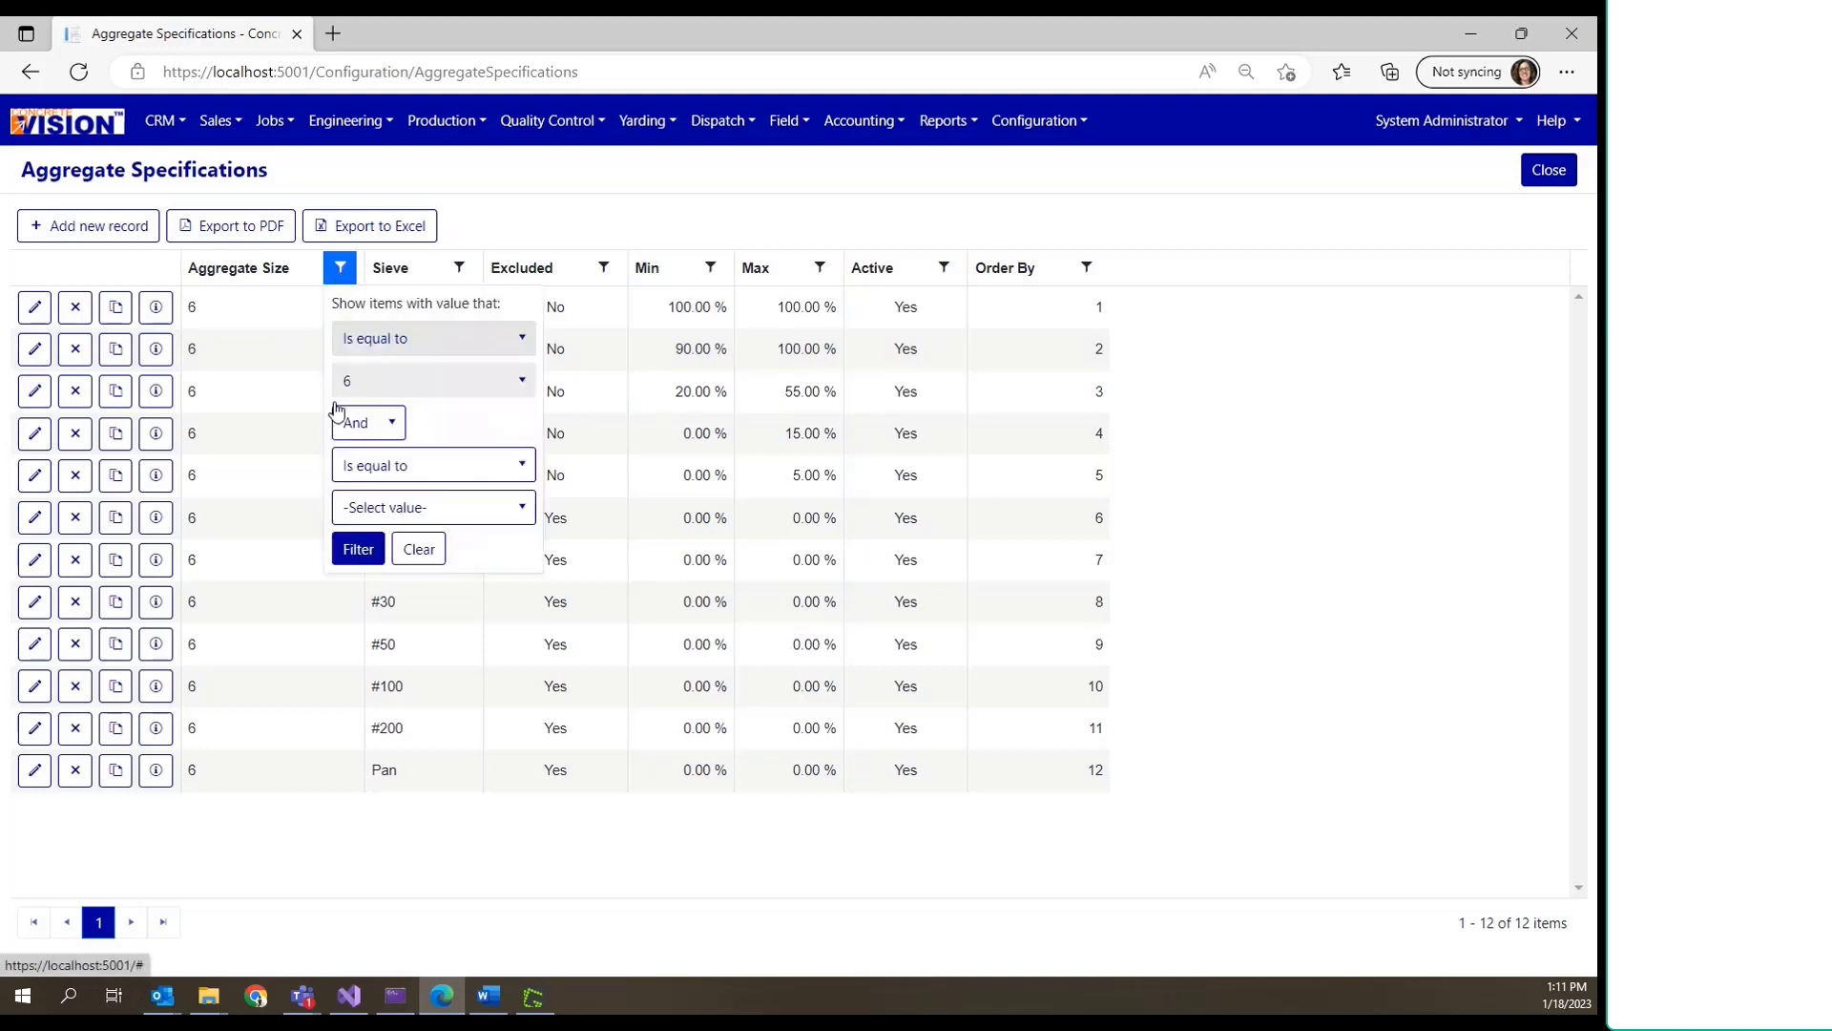
click(401, 384)
click(396, 526)
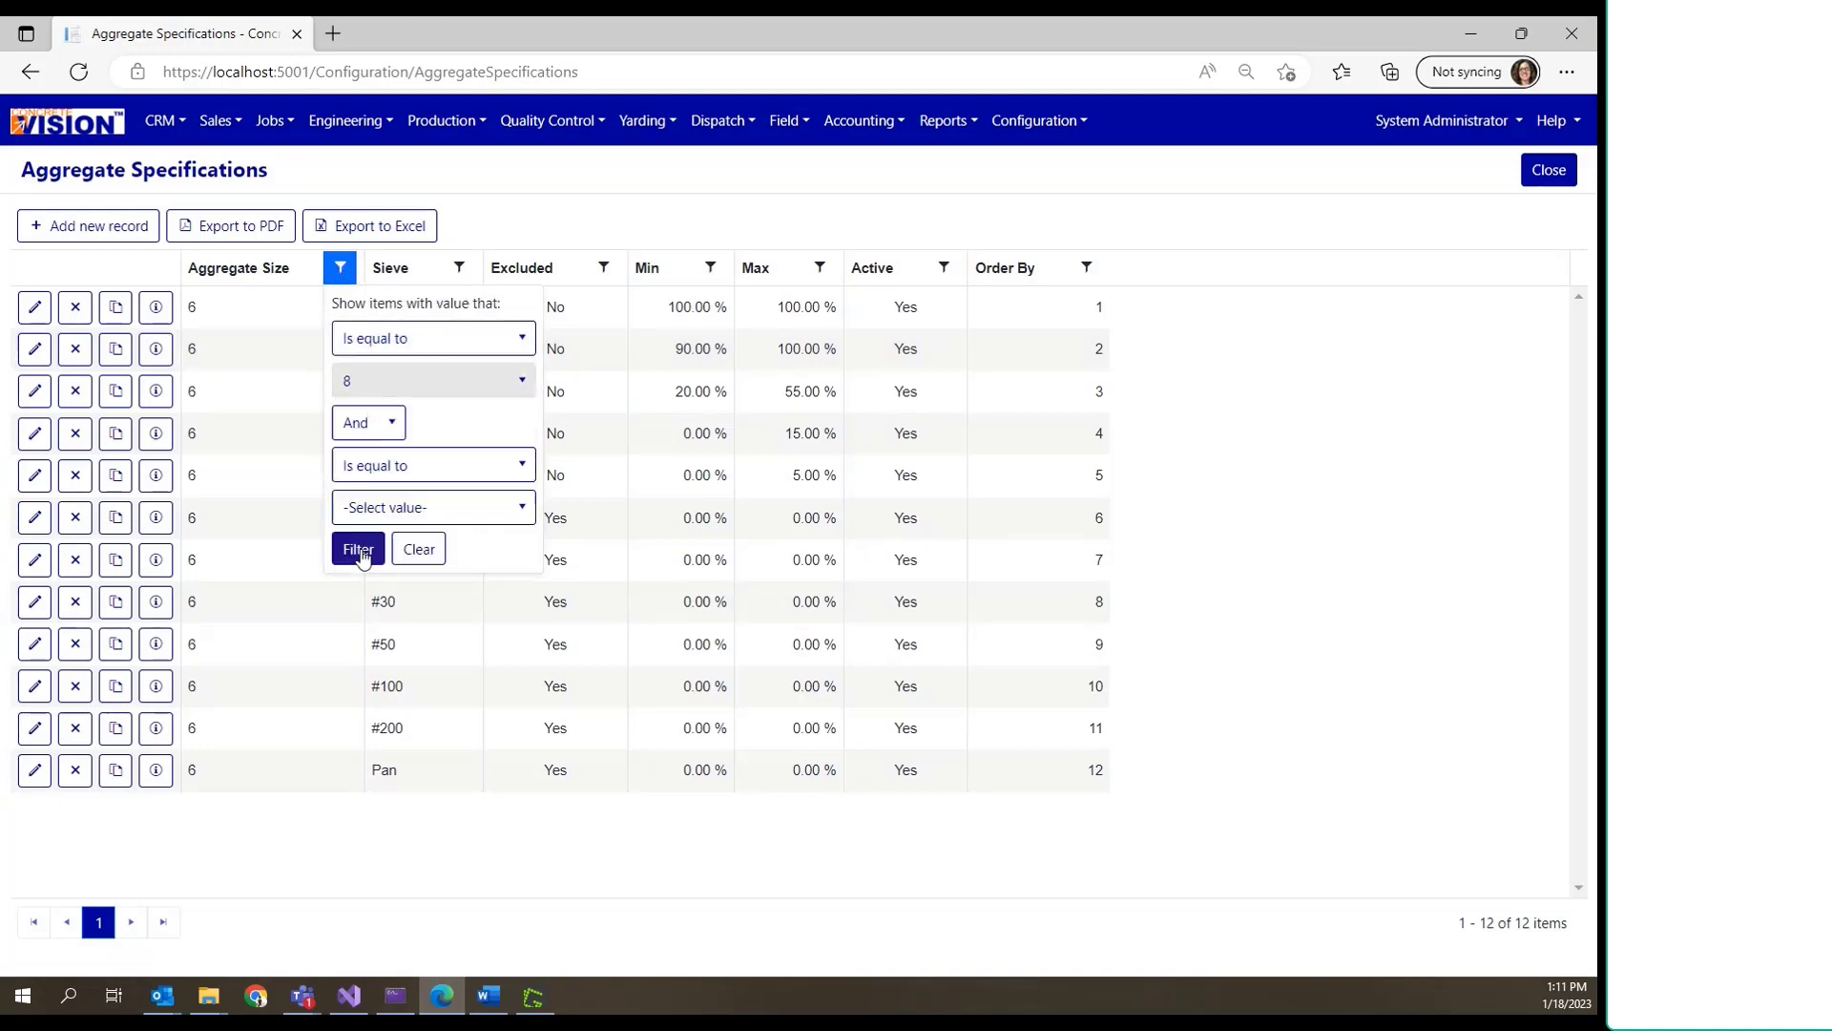
click(358, 548)
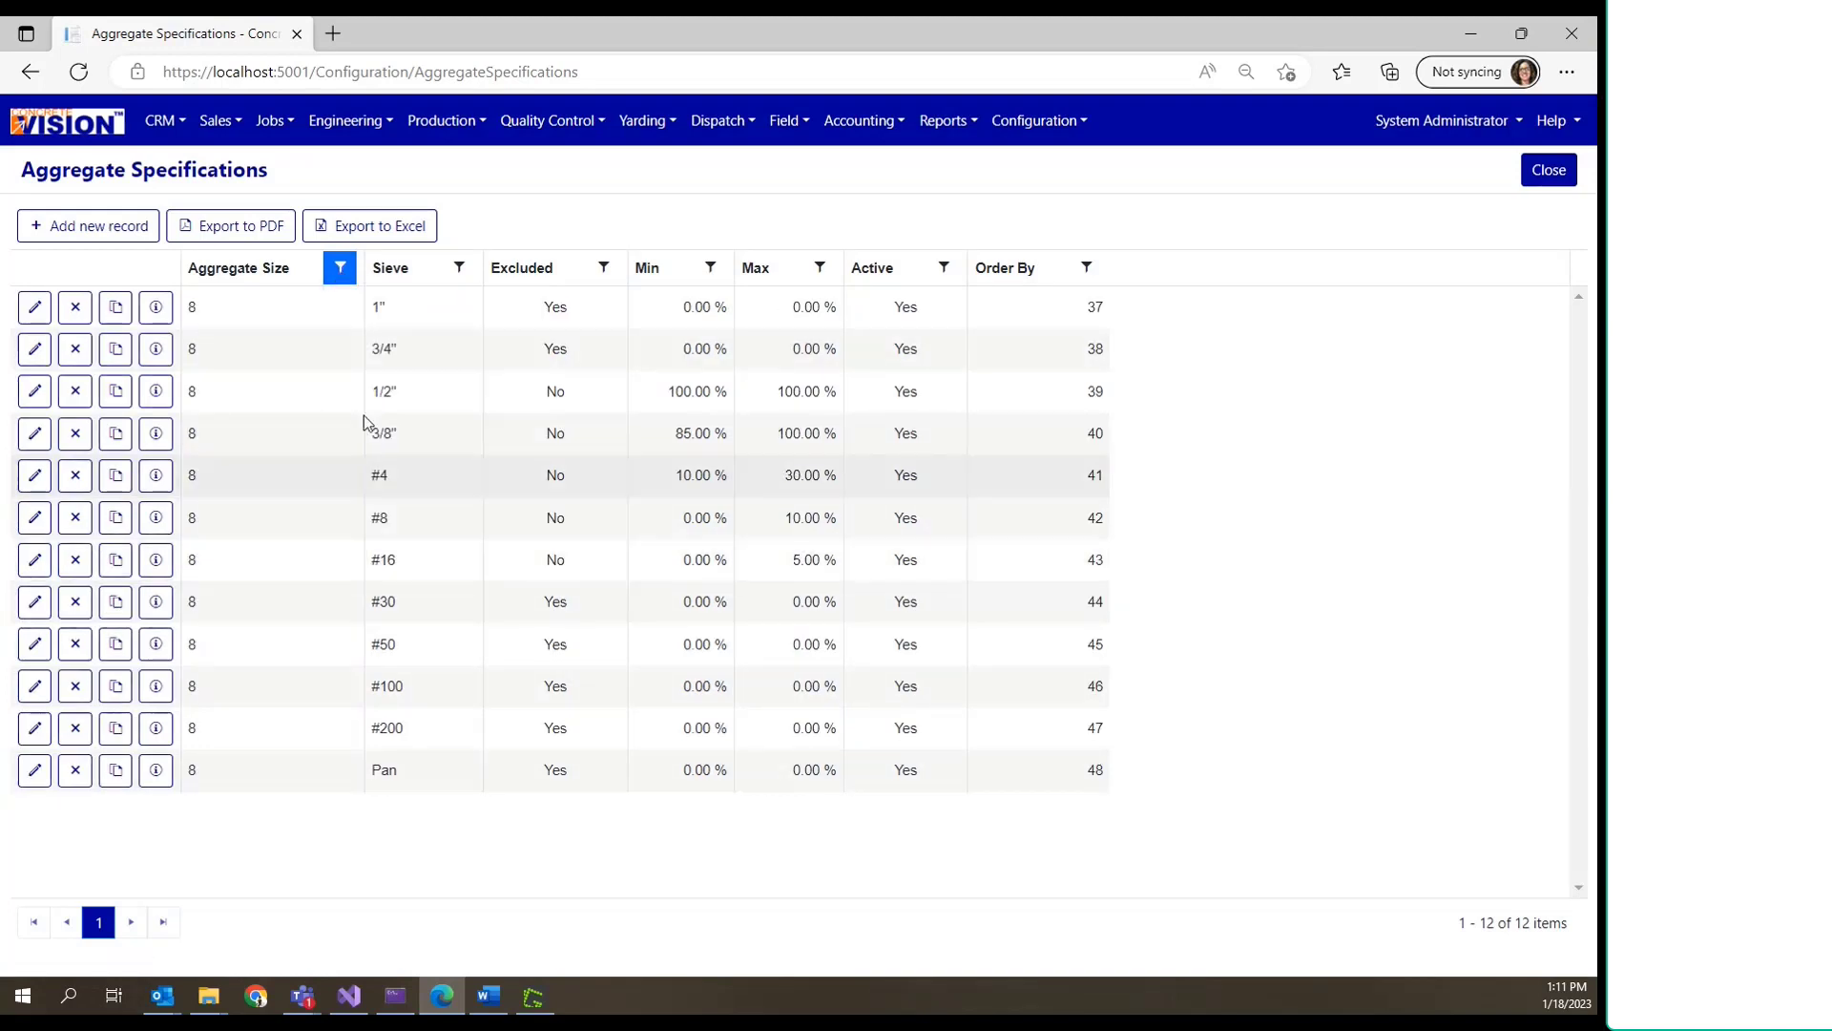
click(341, 269)
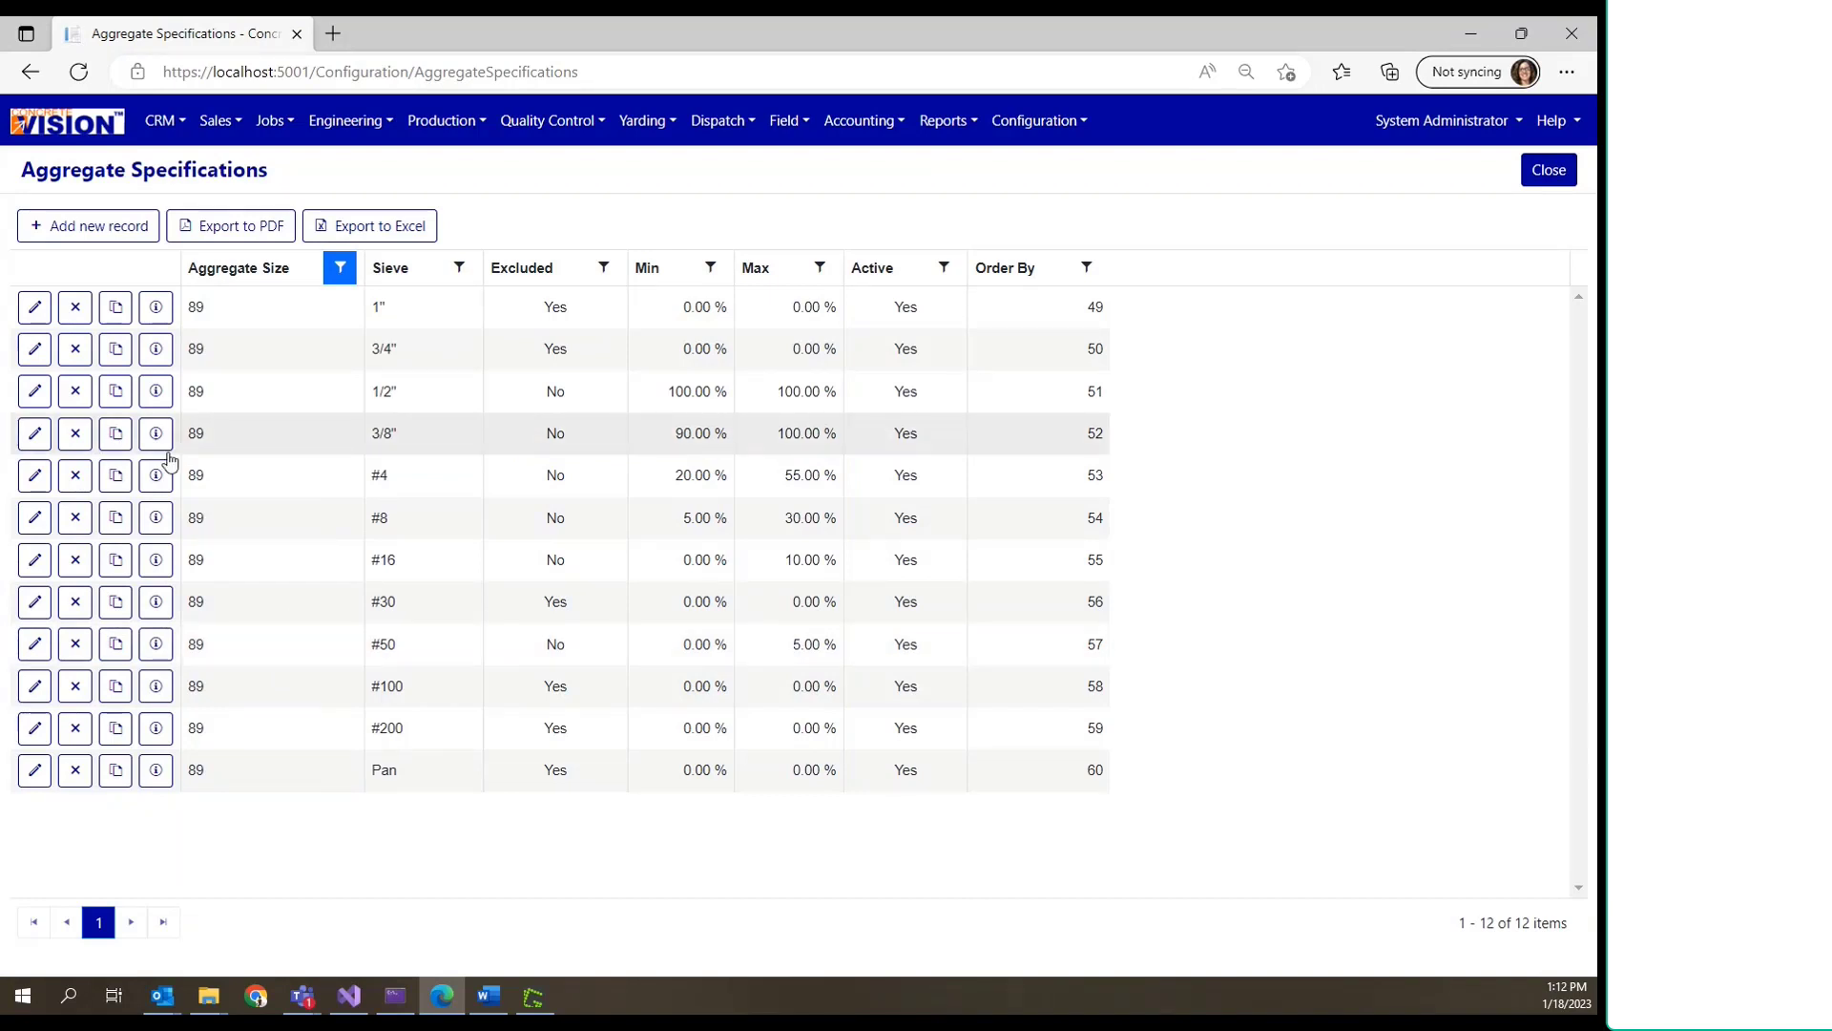
Step: Try copying the size 89 Pan specification as a new record with sieve #200, and cancel the copy
click(117, 769)
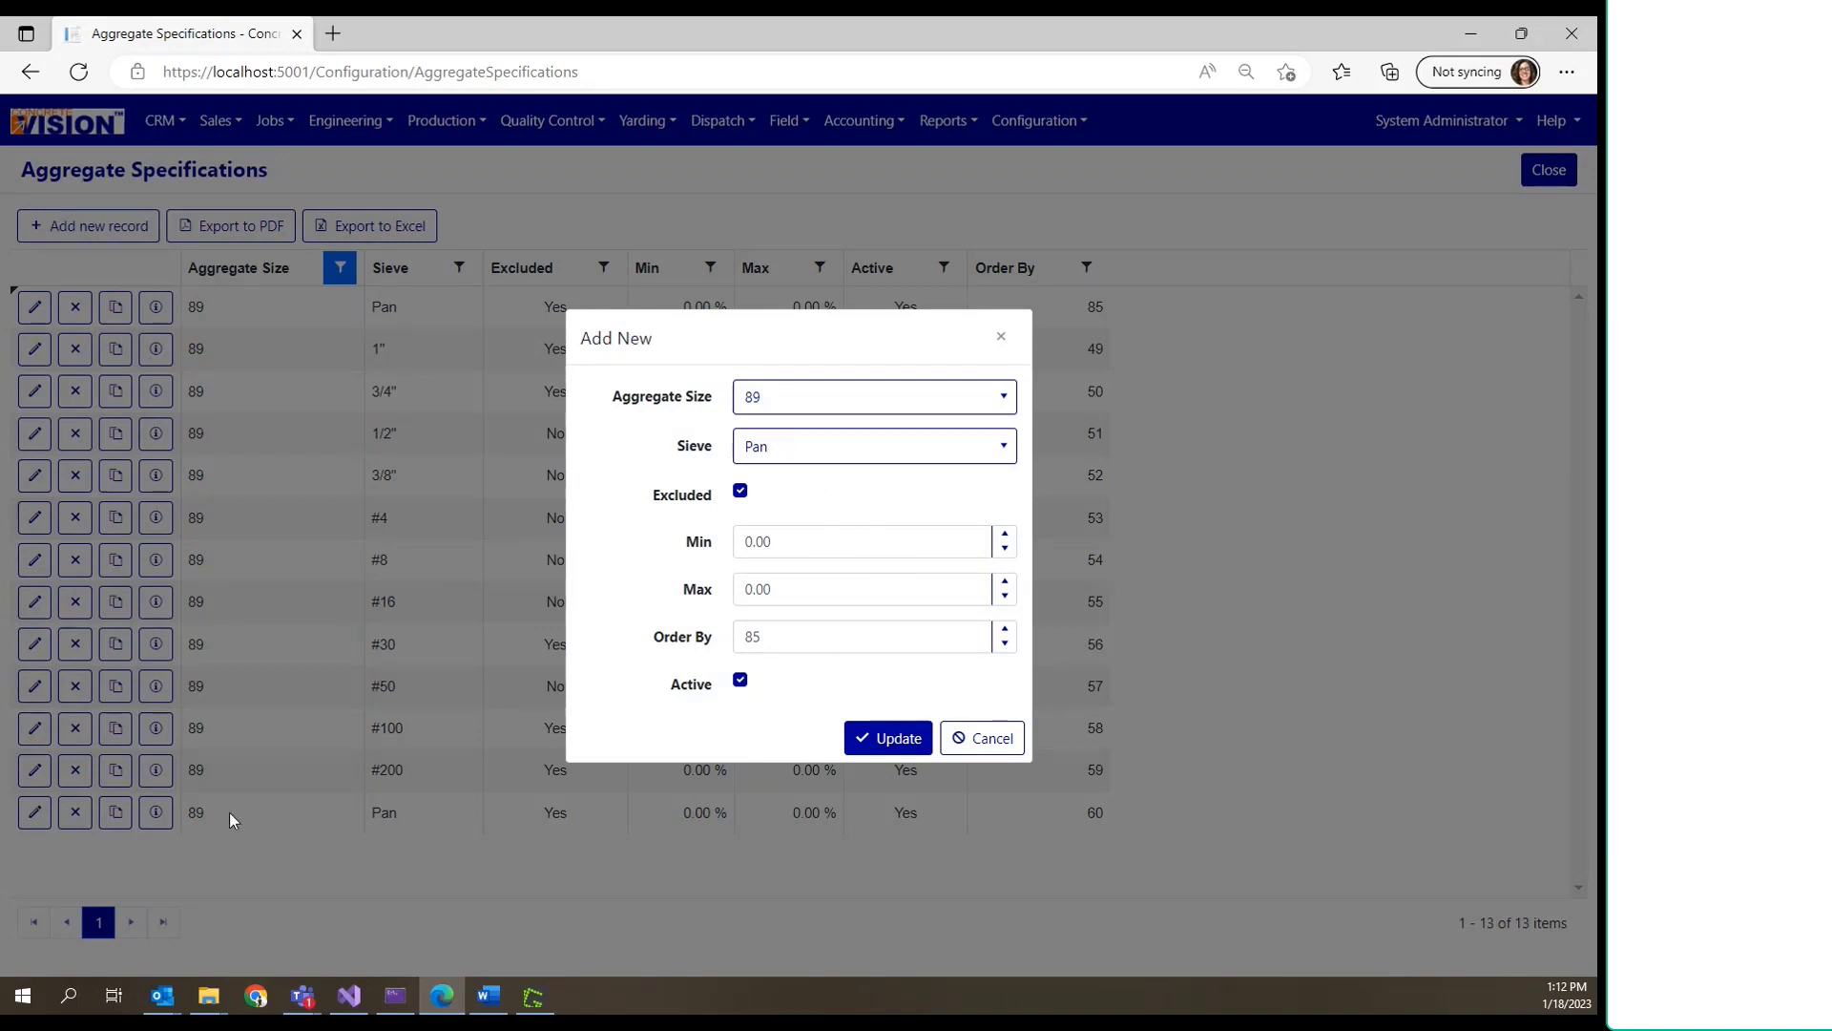
click(841, 456)
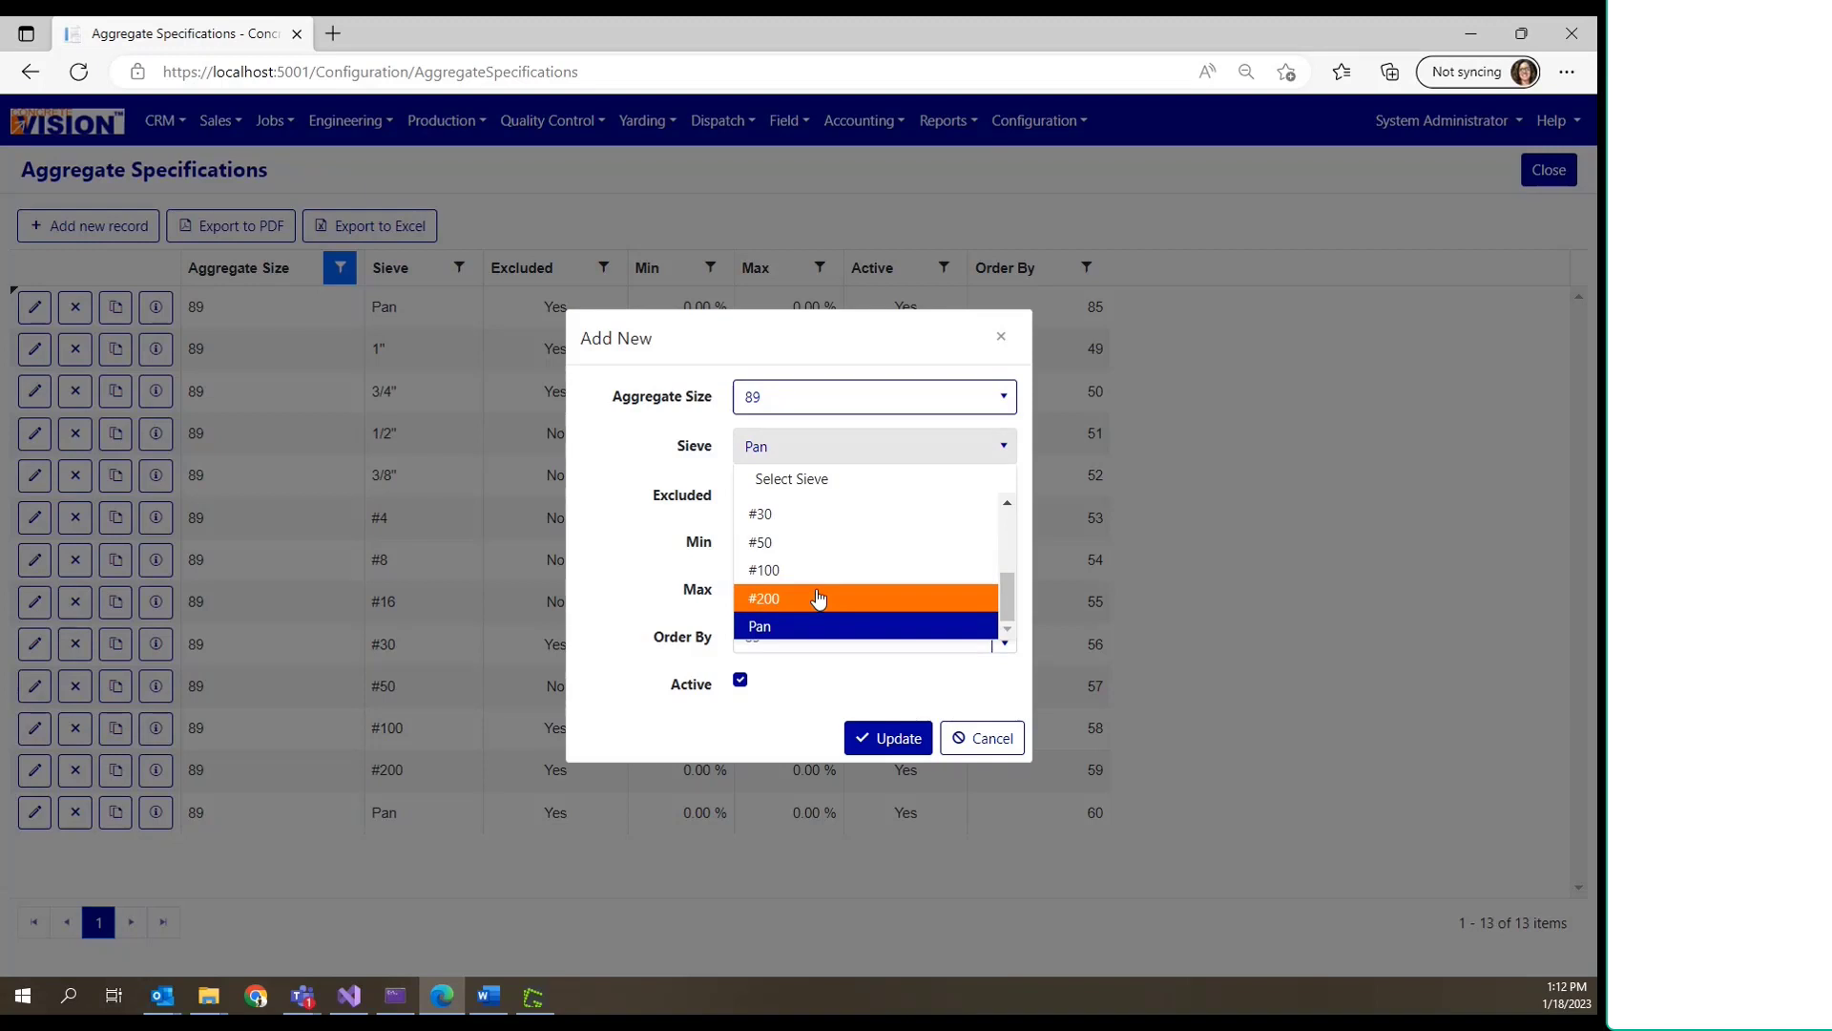
click(818, 598)
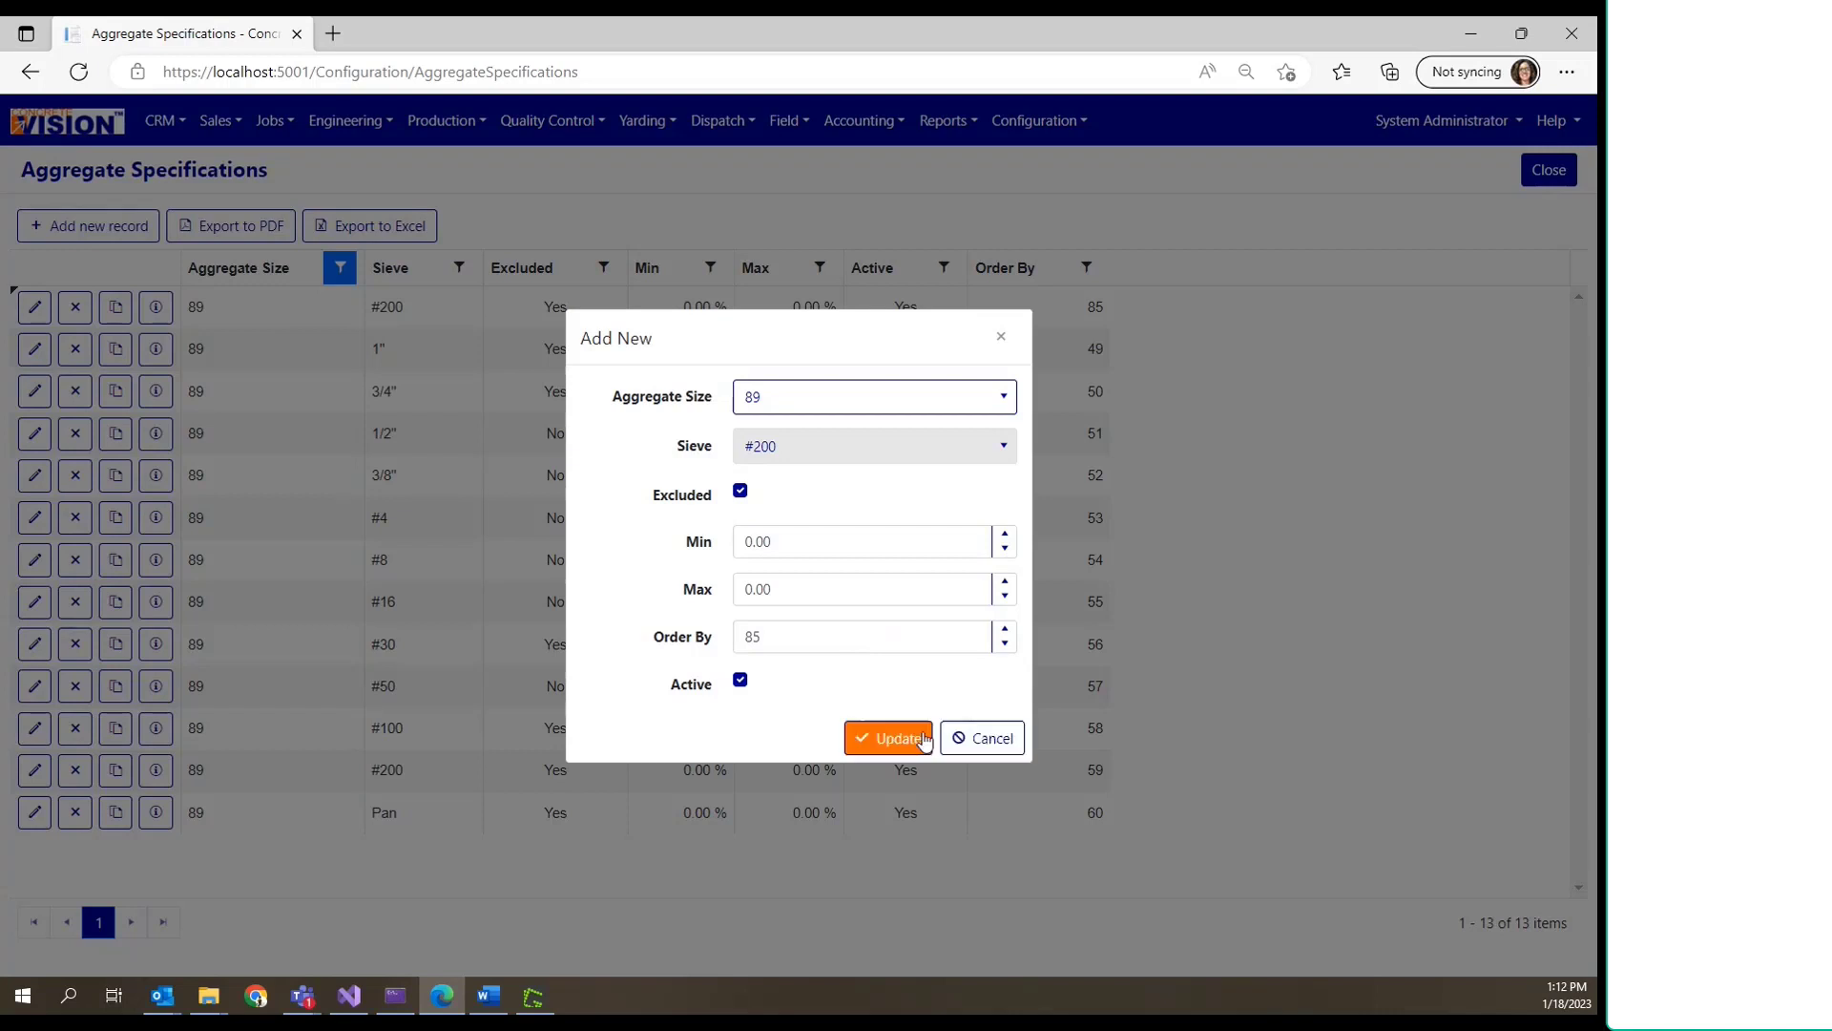
click(974, 740)
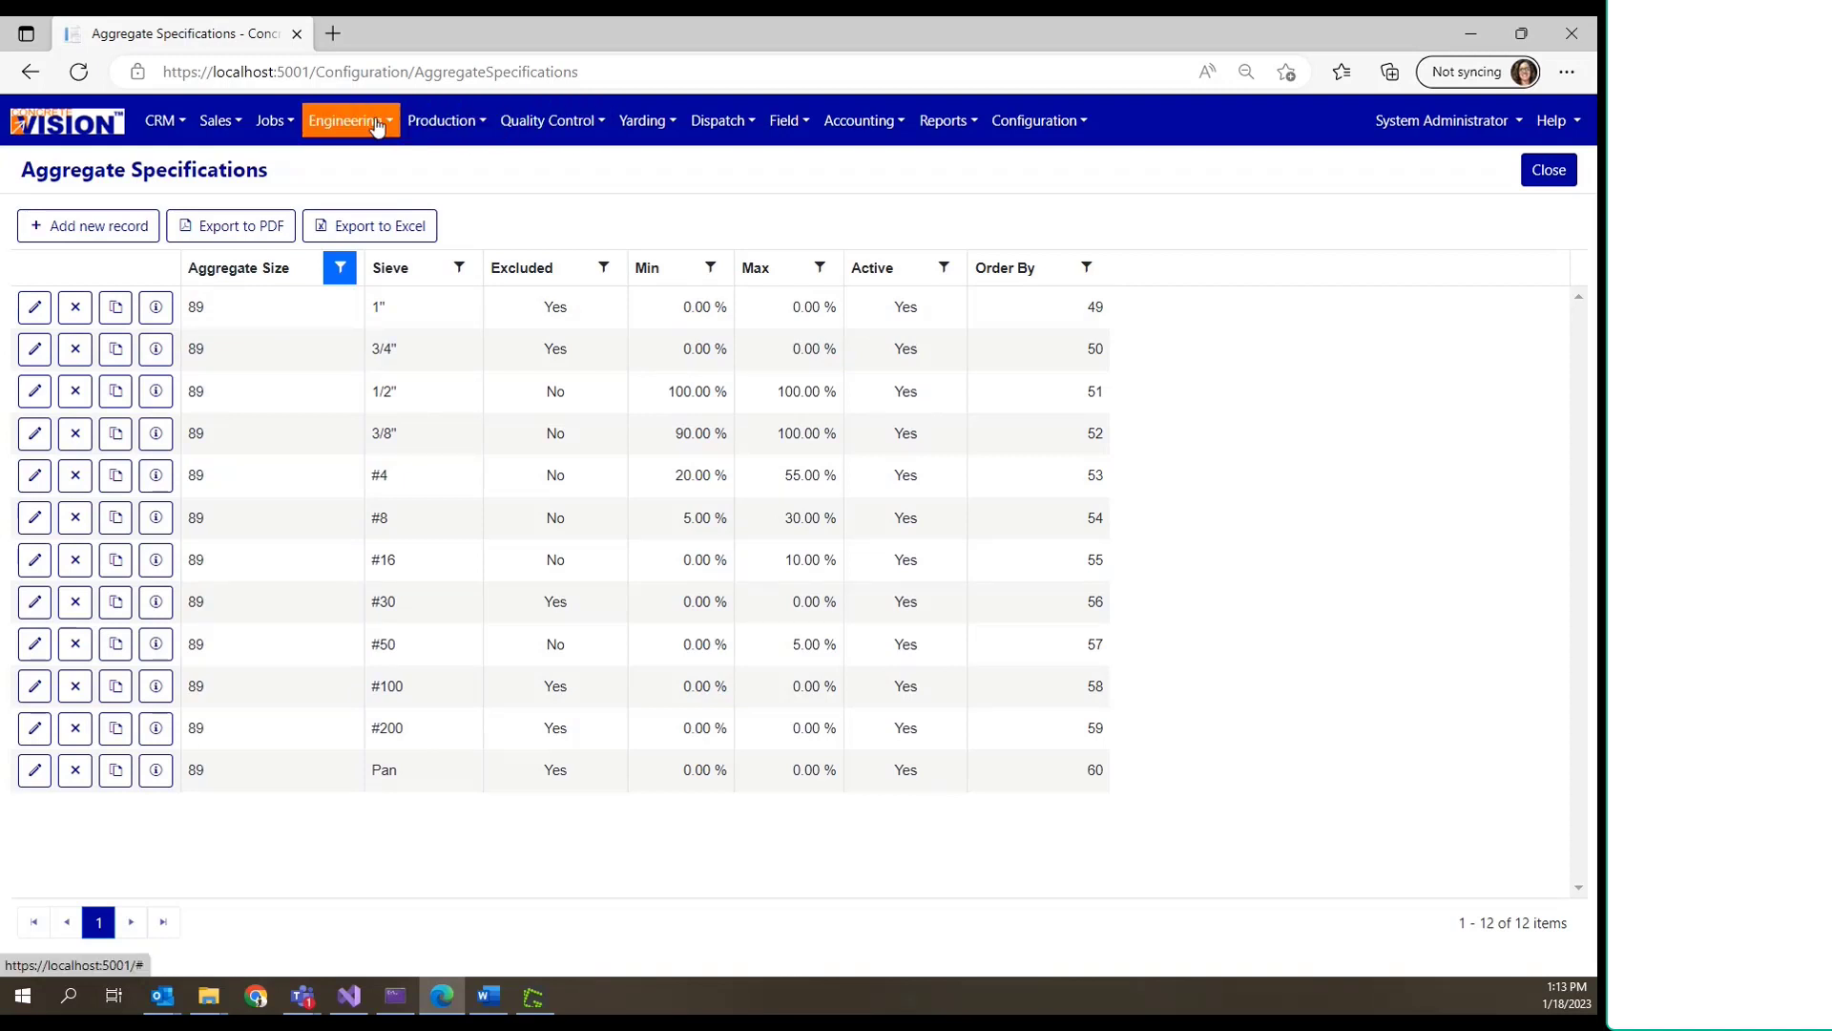
Step: Go to the quality control Aggregate Tests list and start creating a new test
click(544, 127)
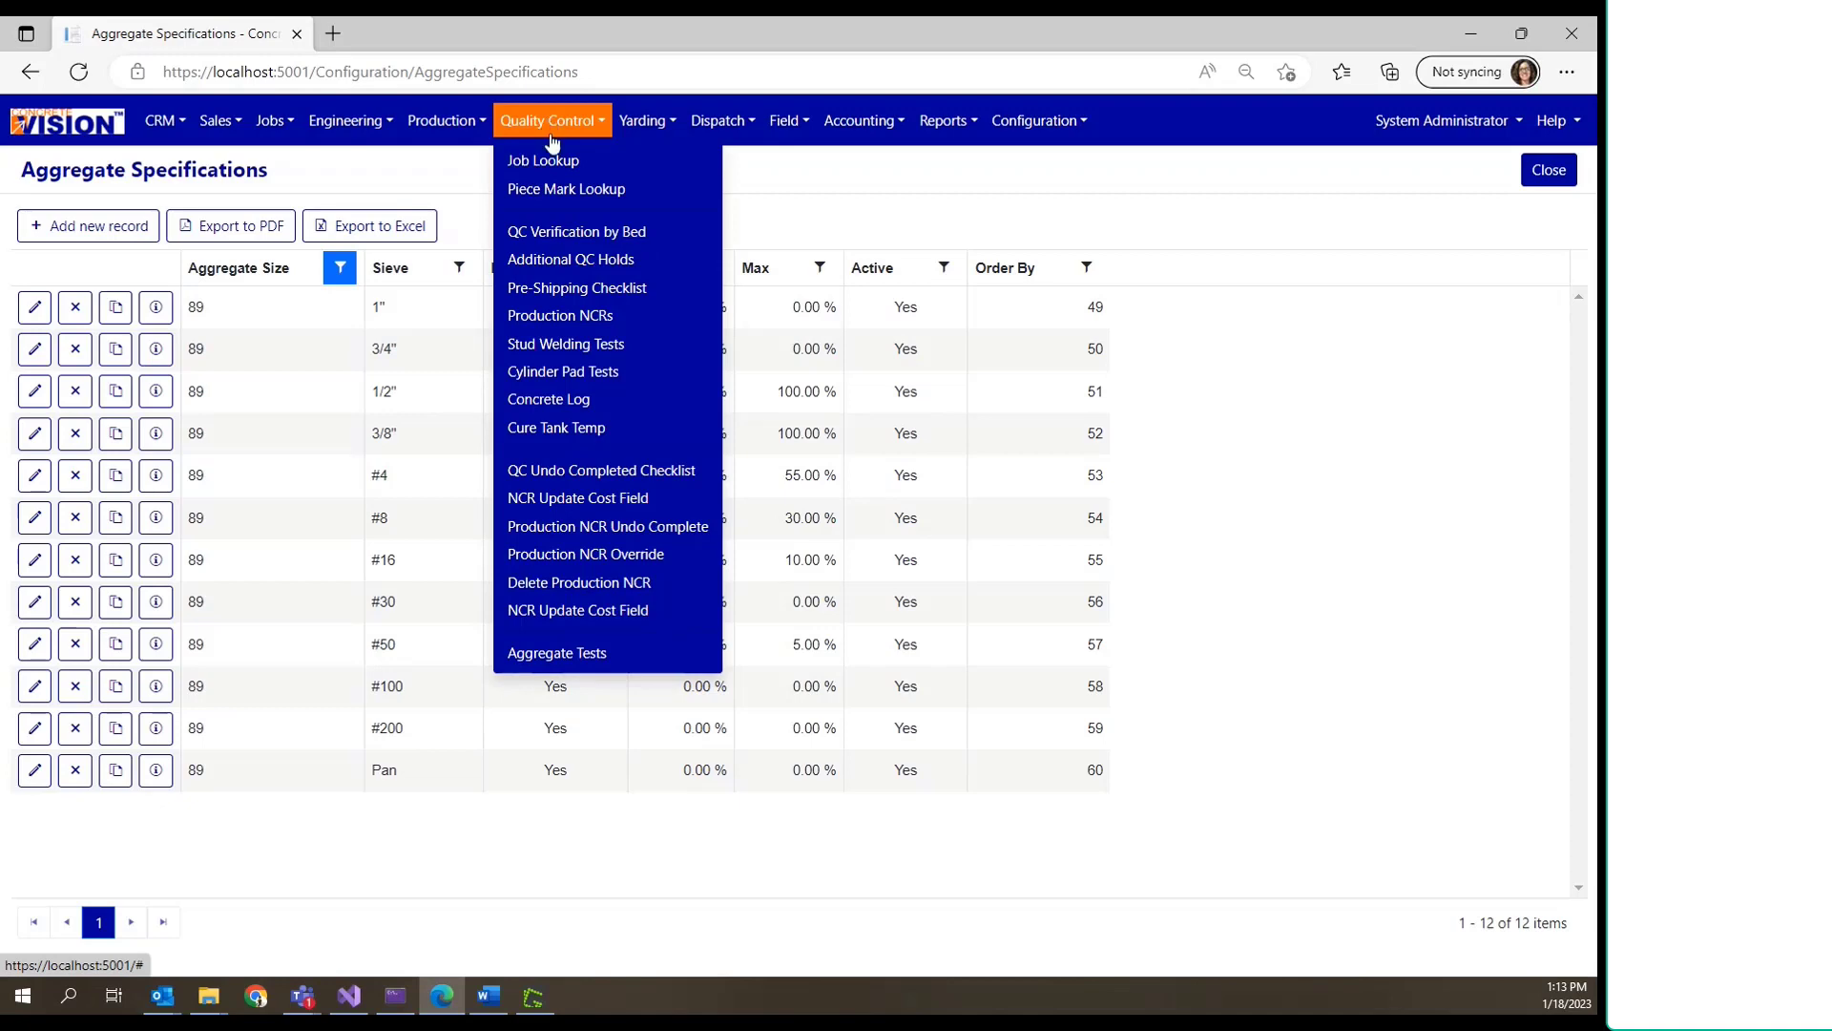
click(587, 651)
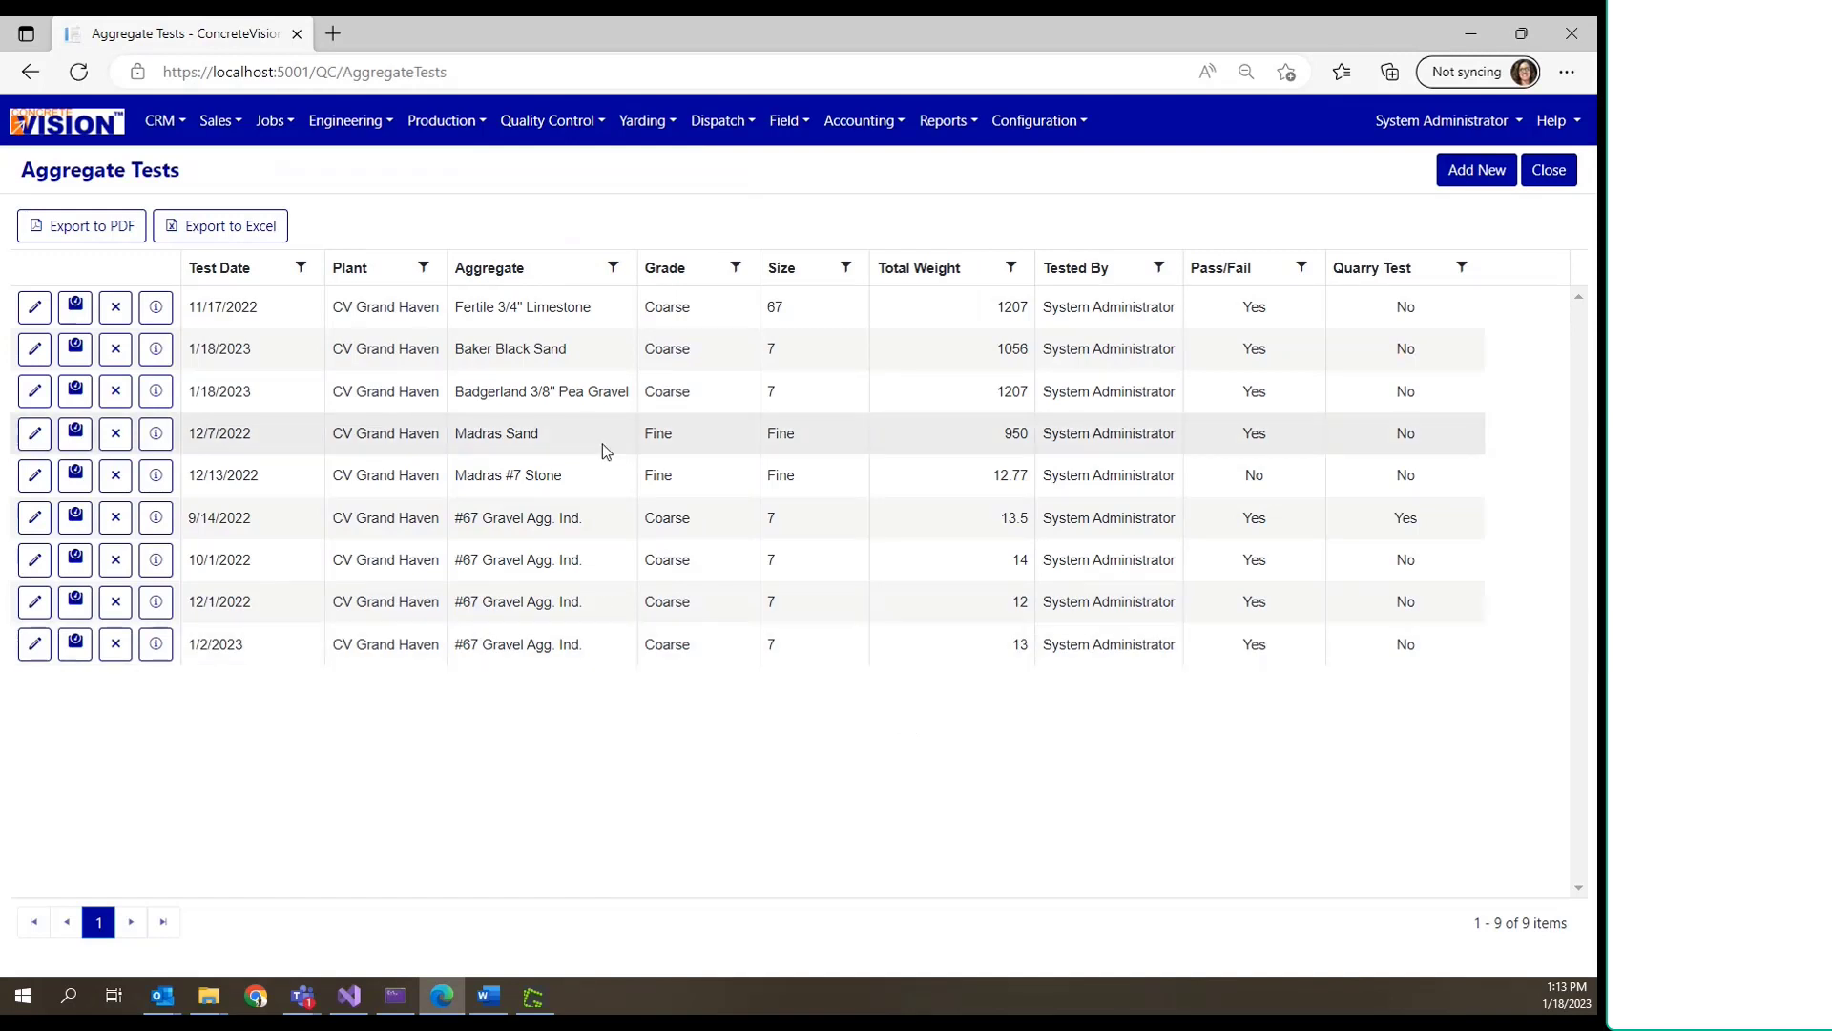
click(1475, 175)
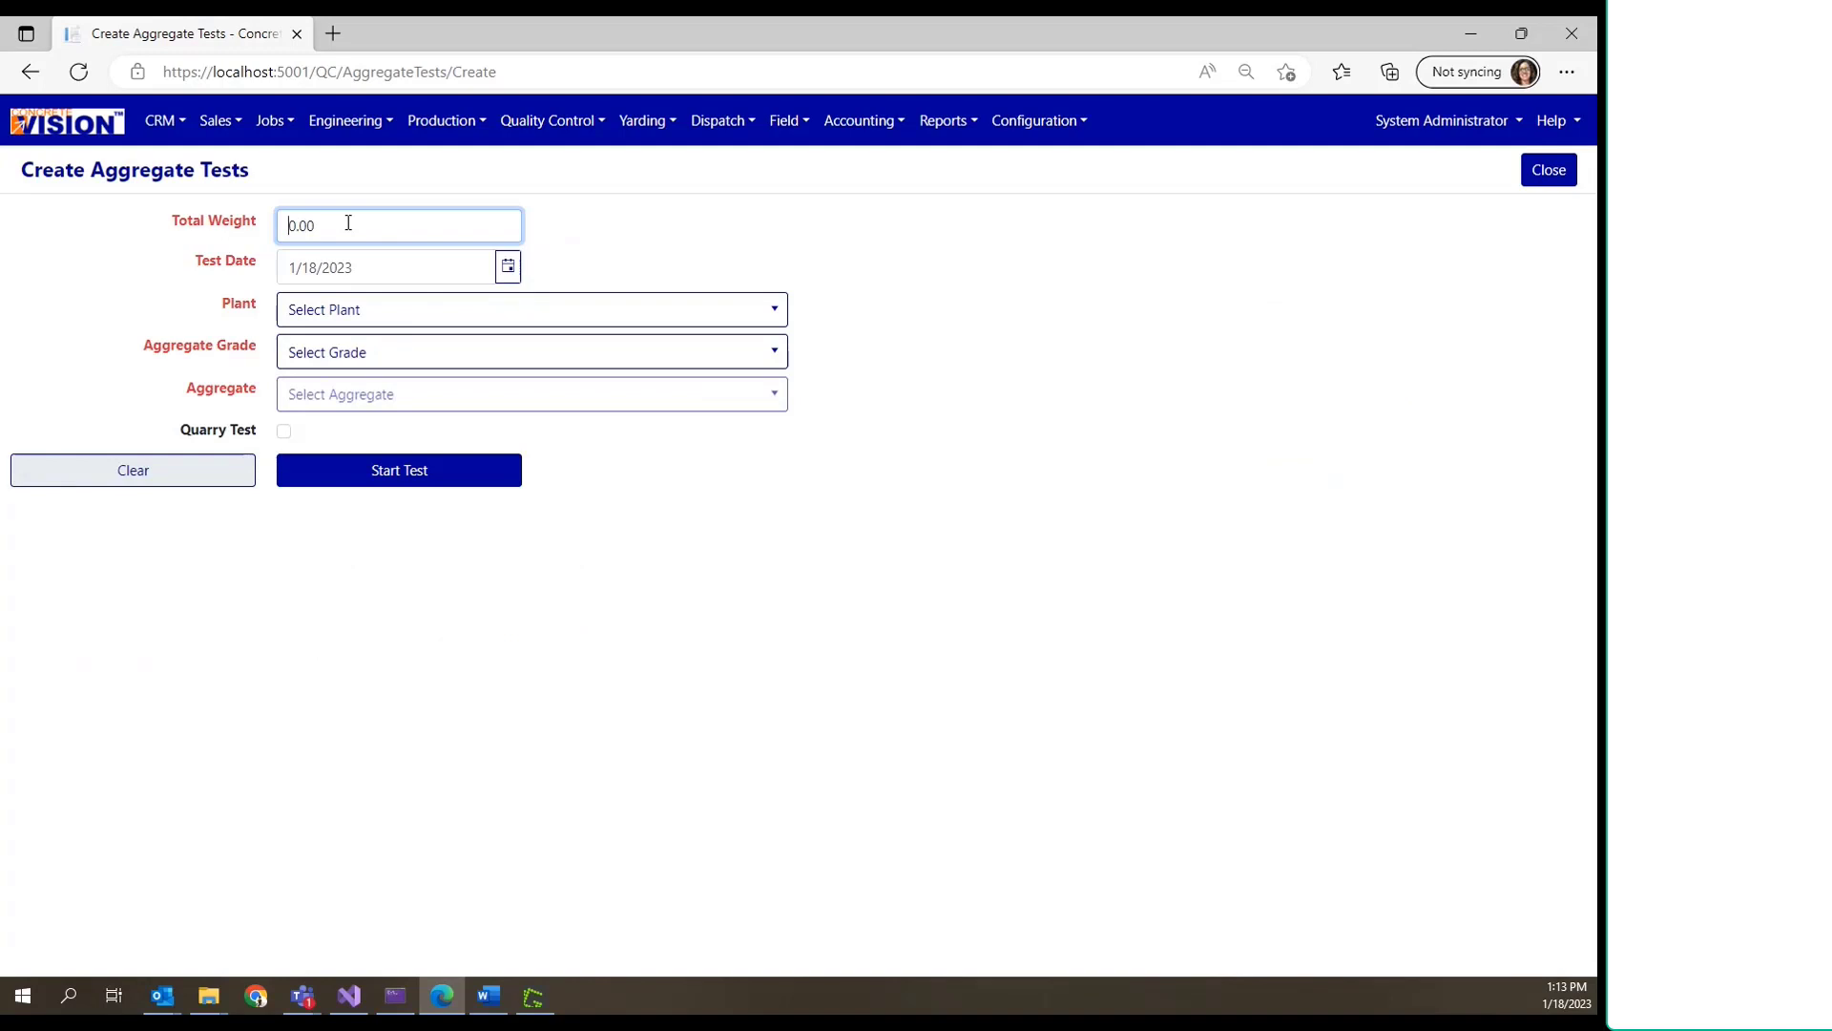
Step: Set the new aggregate test's total weight to 15 and its test date to 1/11/2023
double_click(348, 222)
text(15)
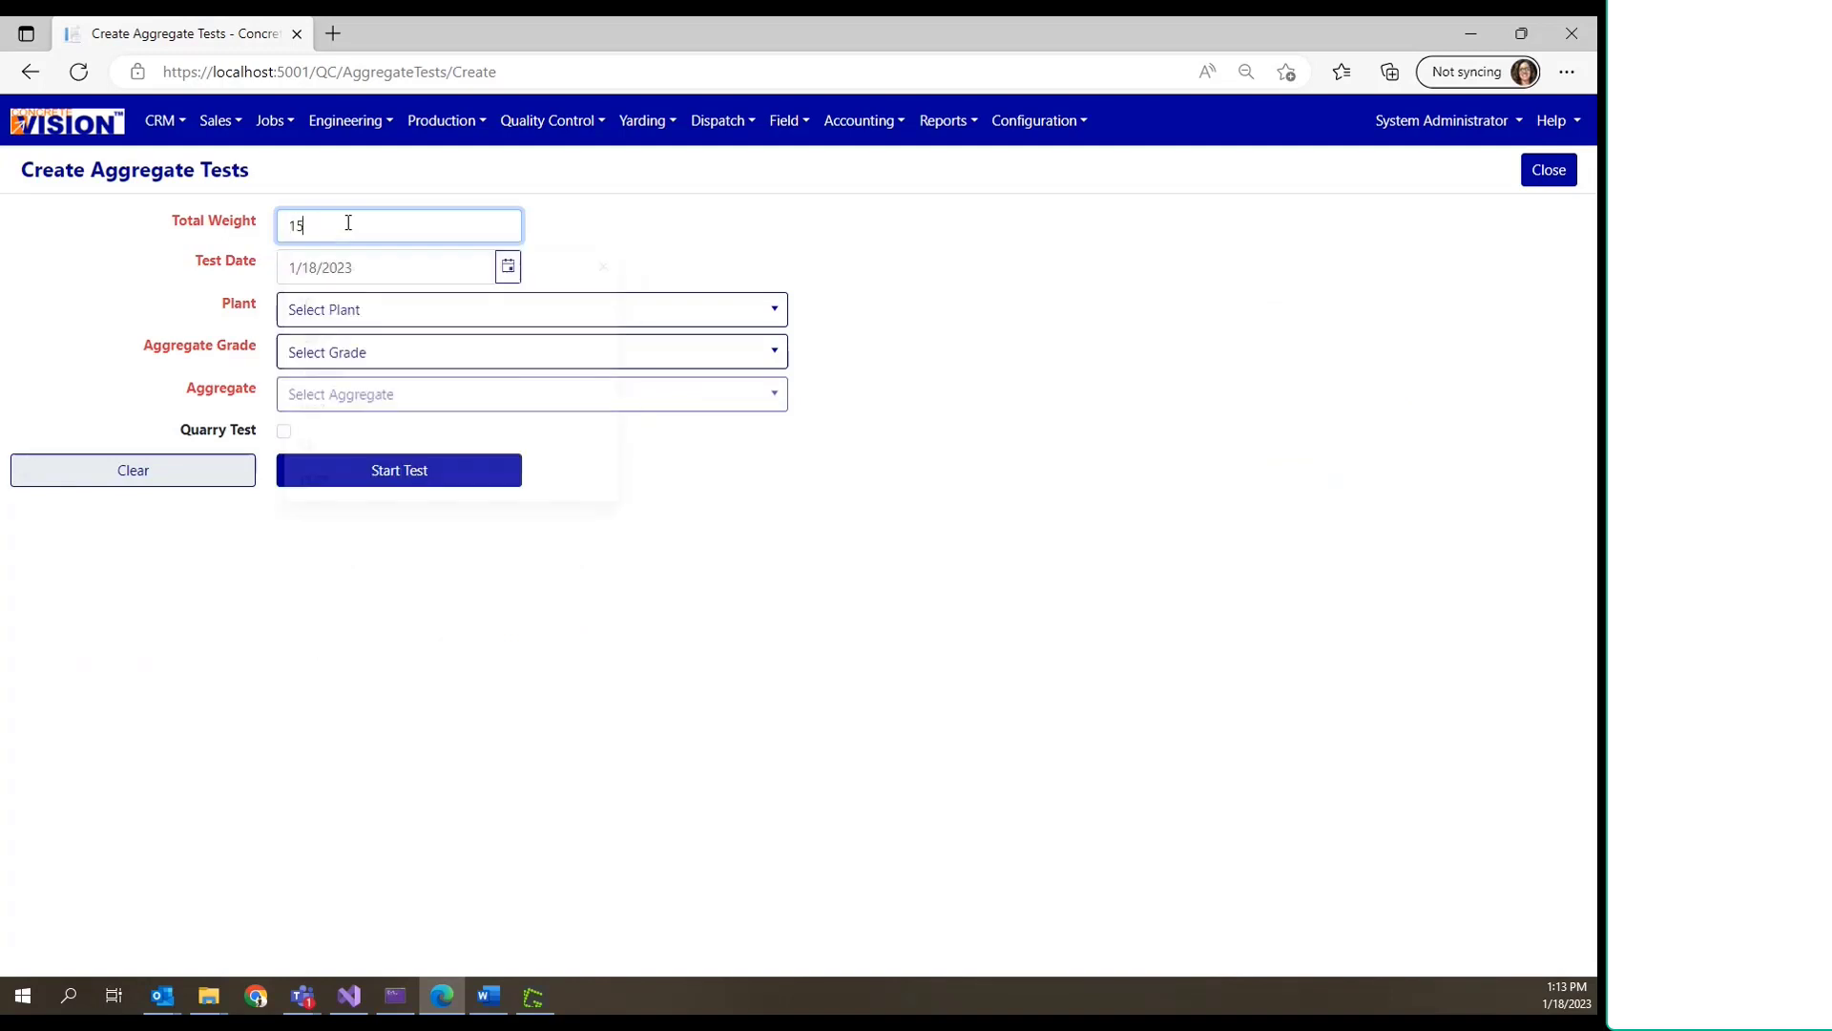
click(507, 266)
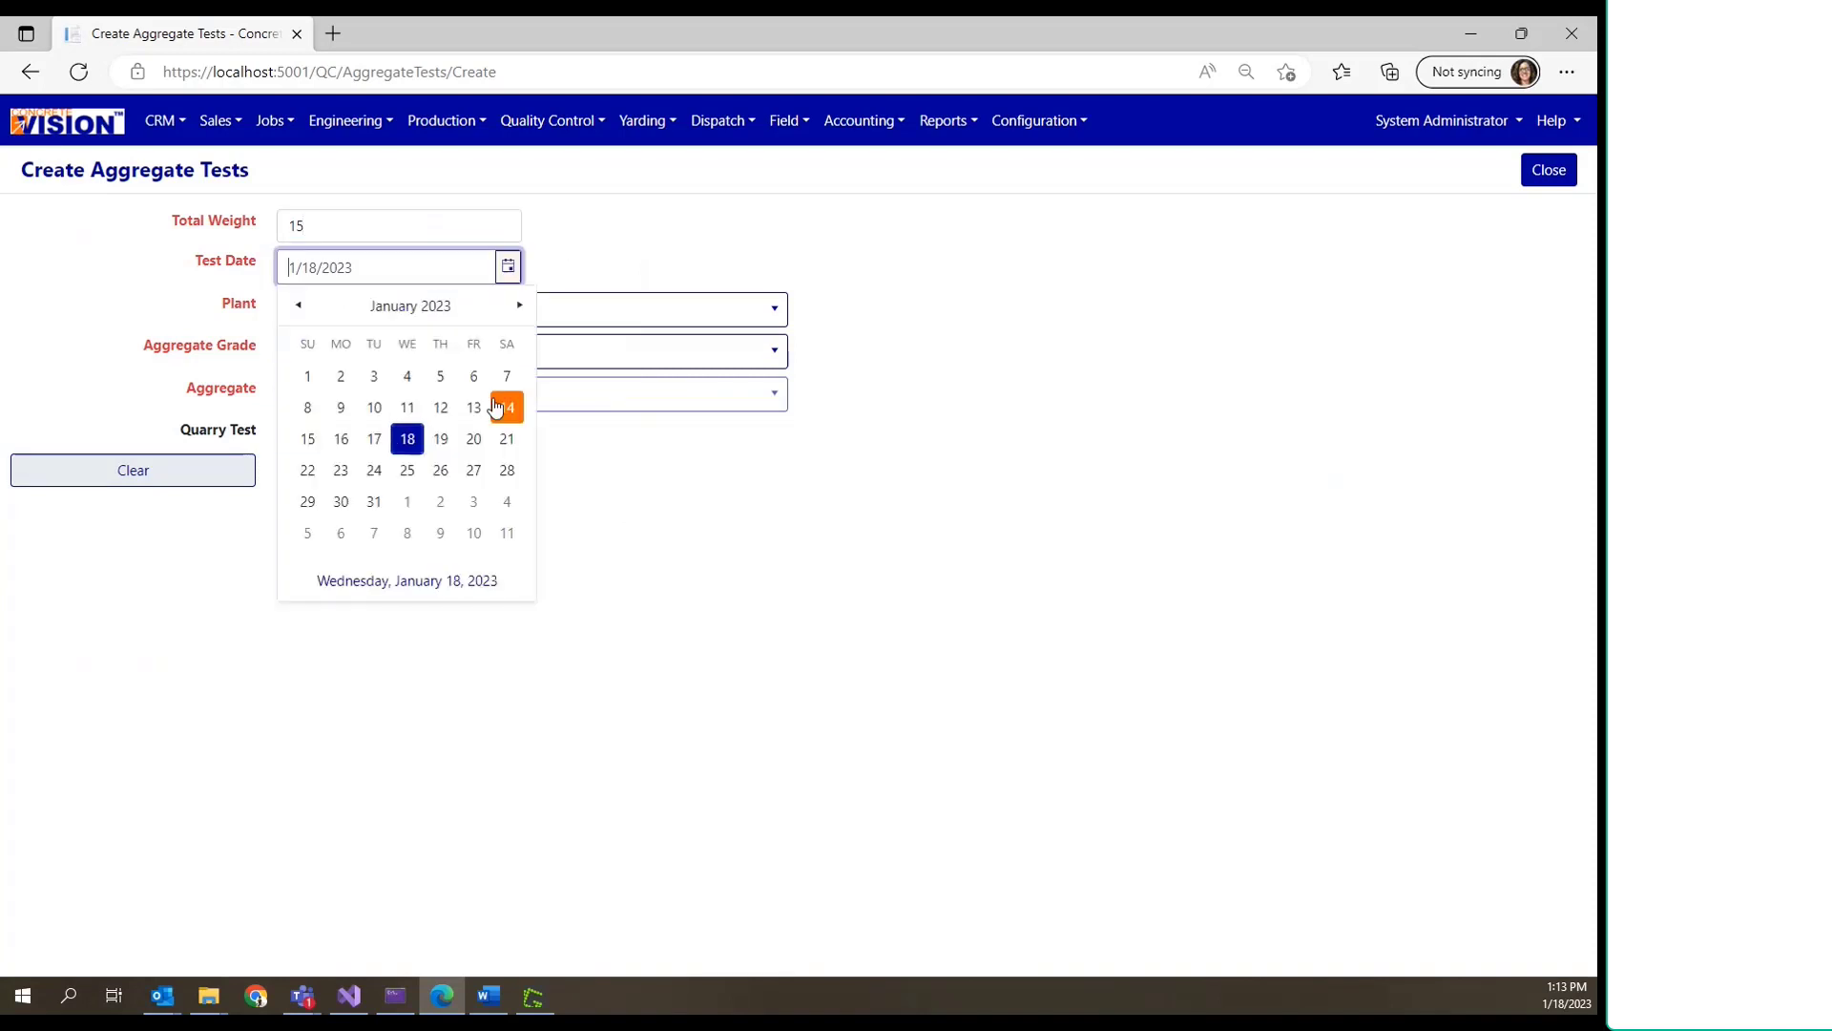
click(407, 416)
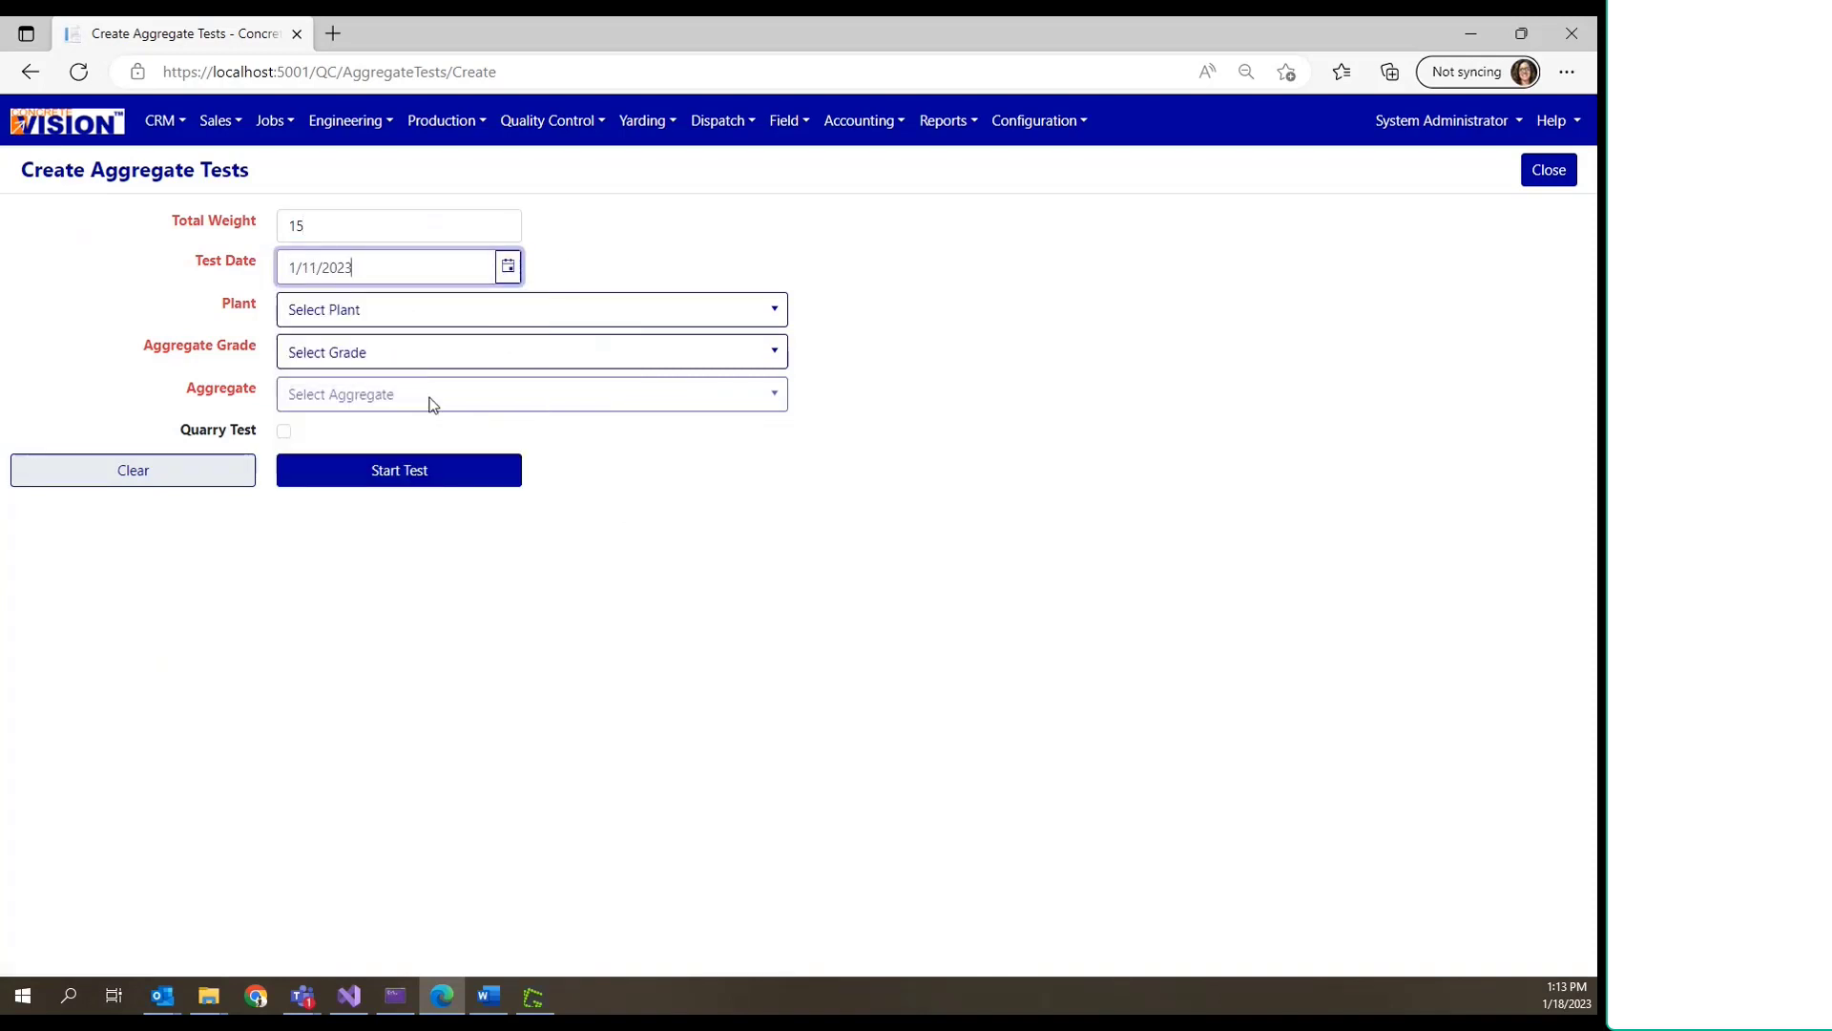
Step: Set the test's plant to CV Grand Haven and its aggregate grade to Coarse
click(477, 311)
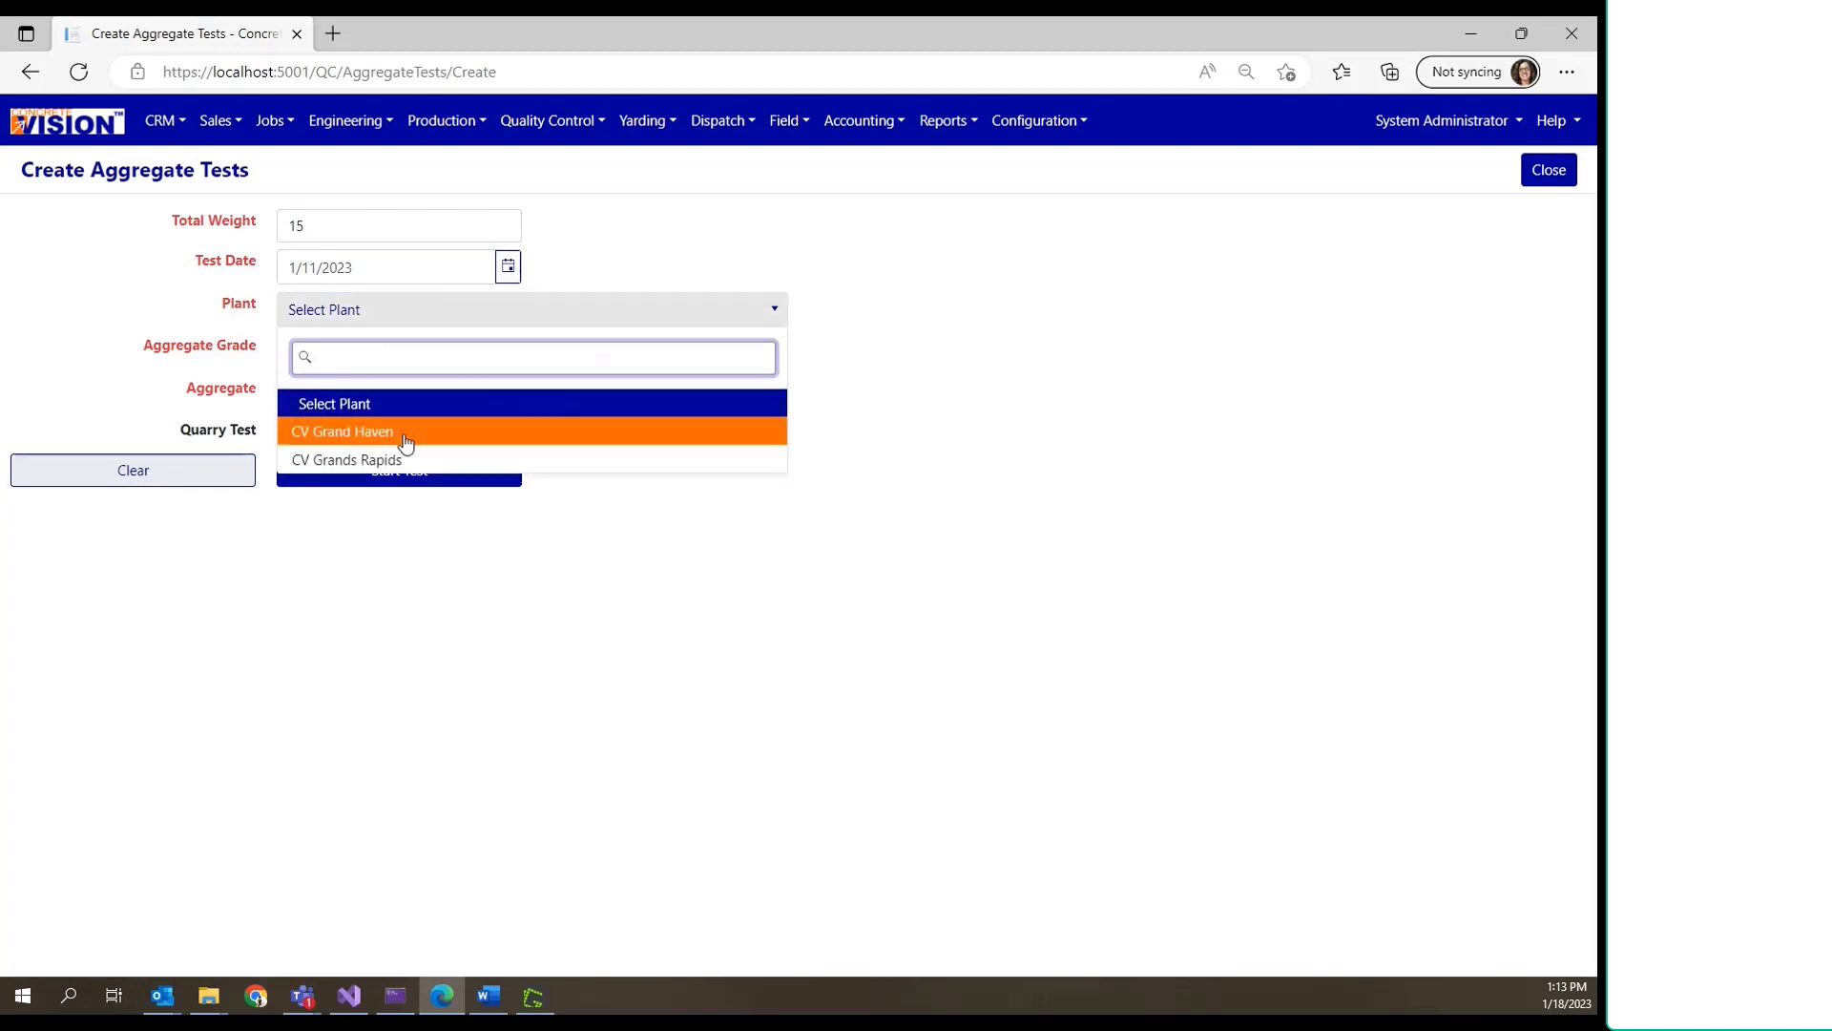
click(410, 425)
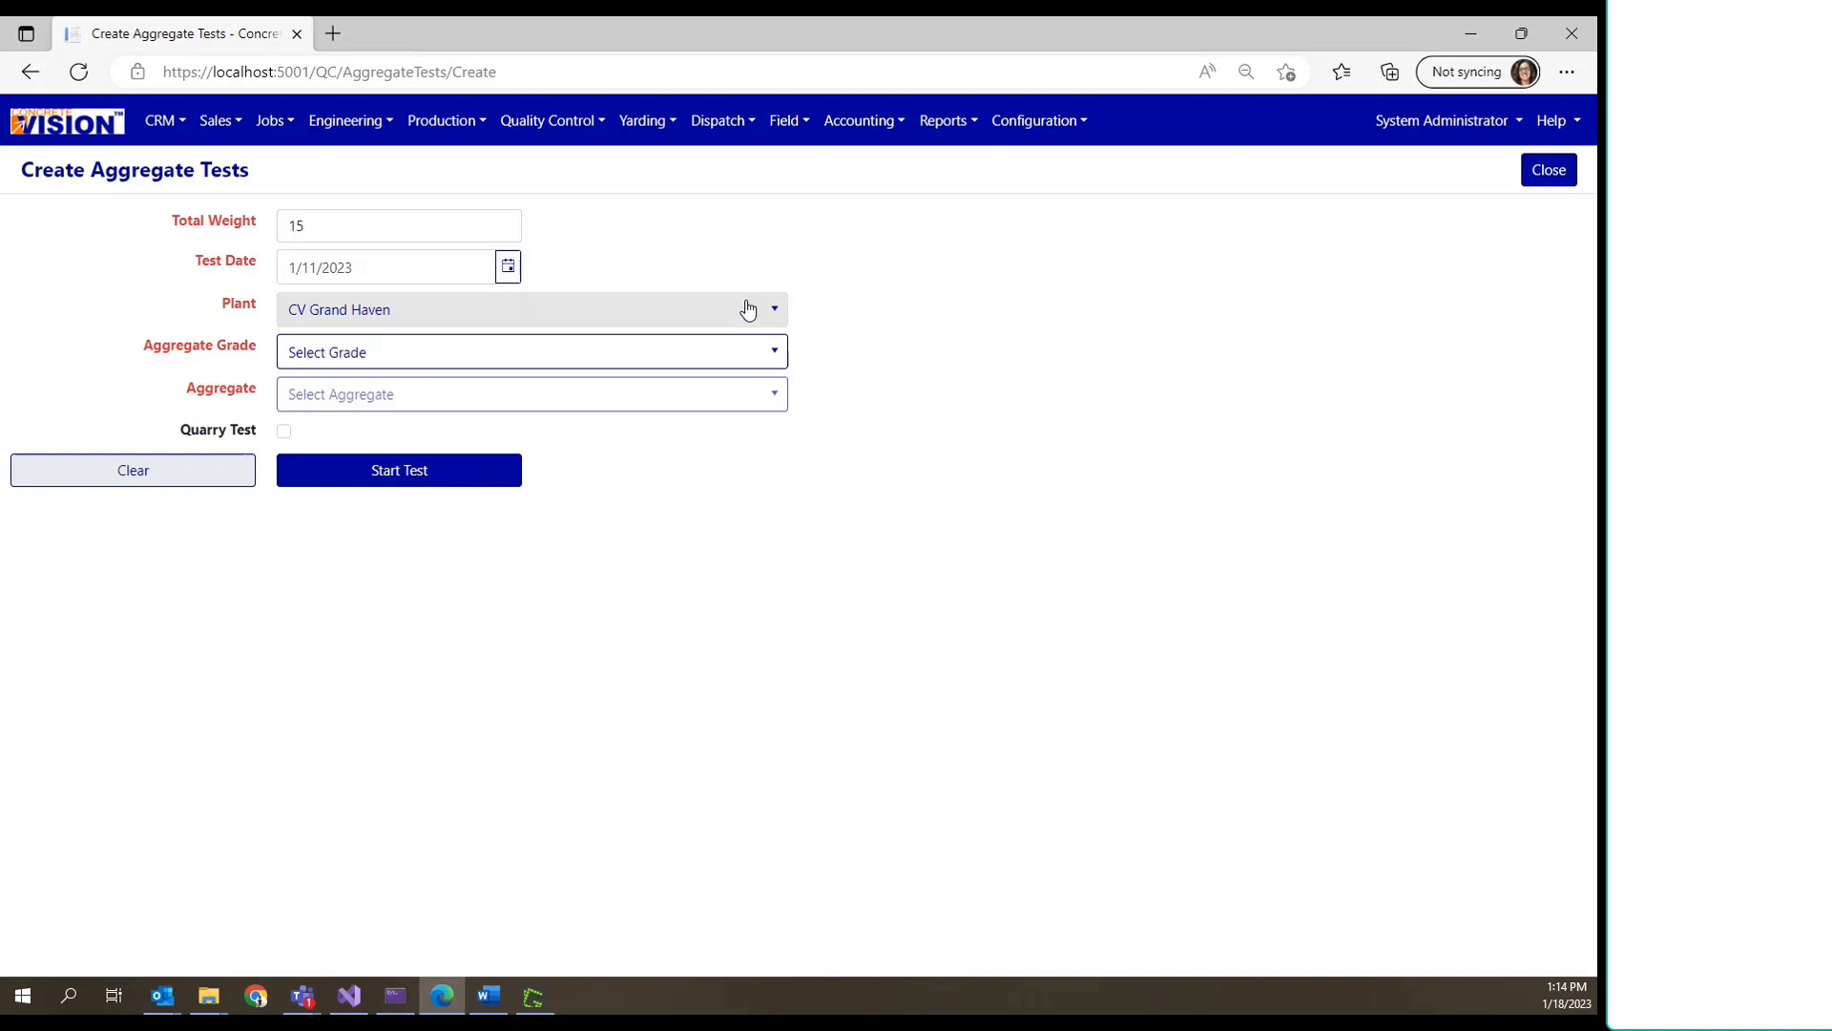
click(772, 351)
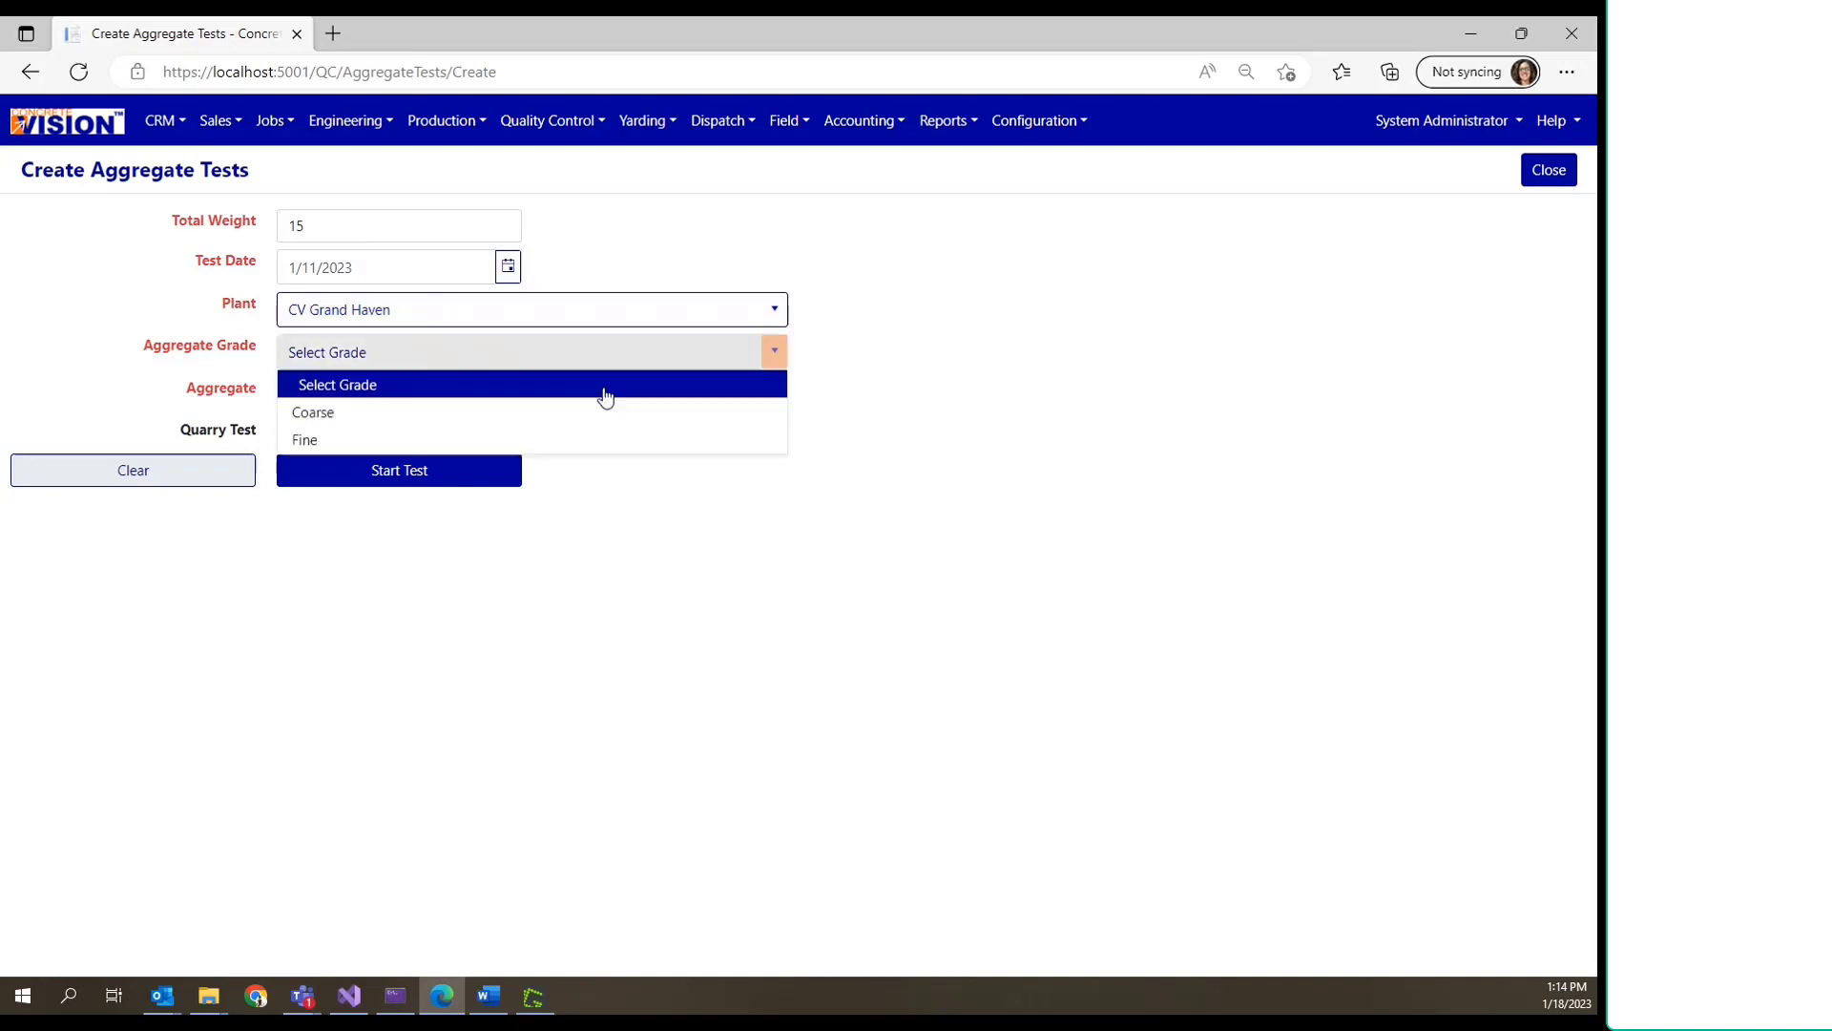
click(395, 421)
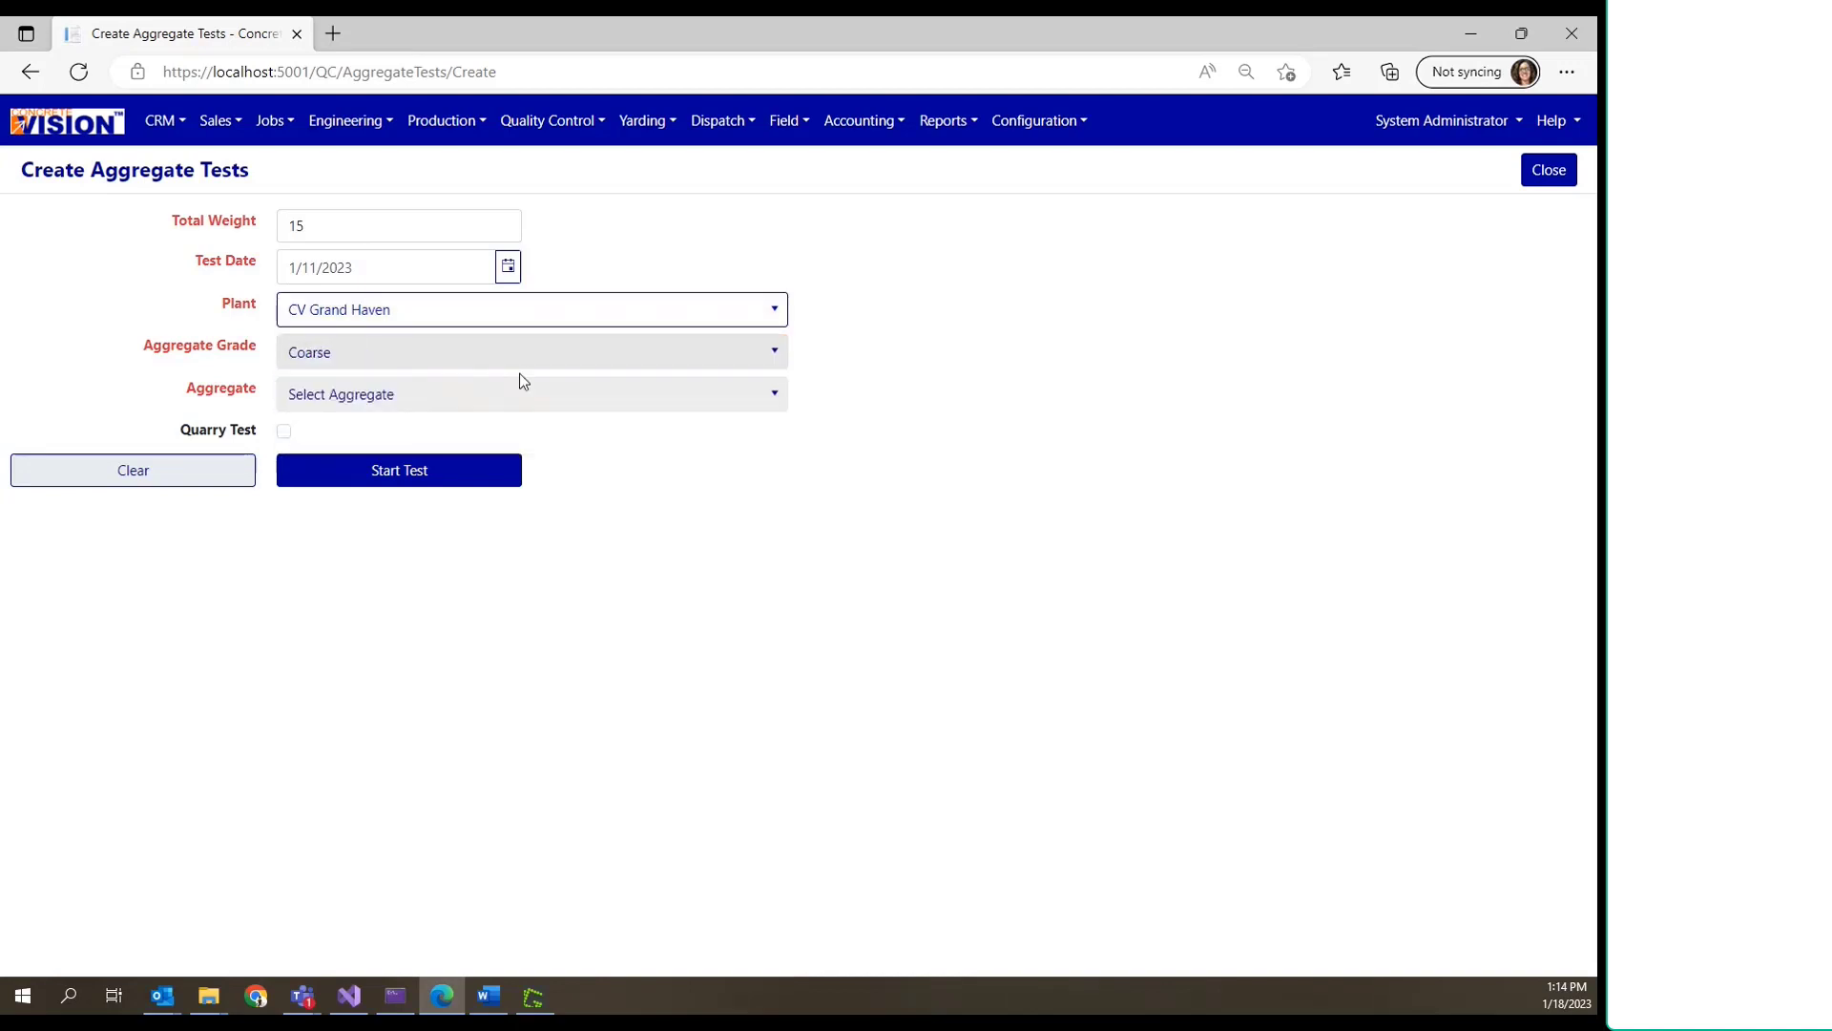
Step: Choose #67 Gravel Agg. Ind. as the aggregate, leave it as a non-quarry test, and start the test
click(524, 393)
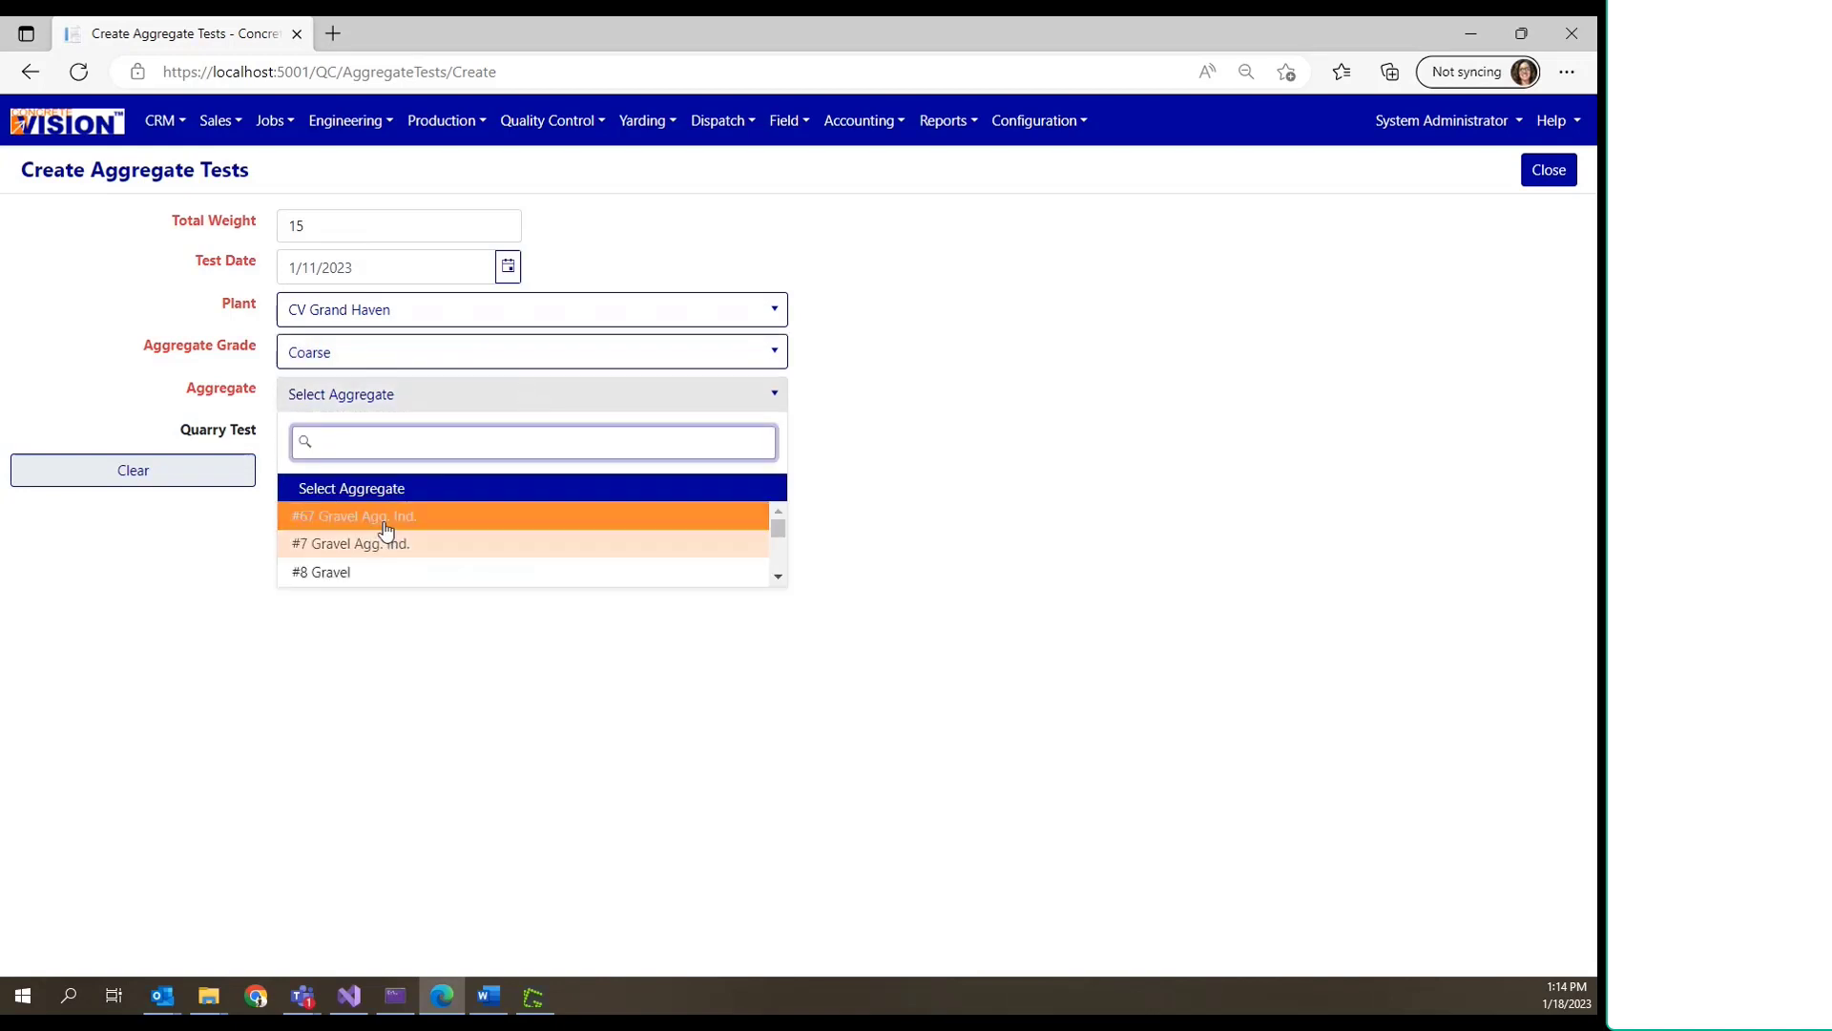
scroll(412, 522, down, 1)
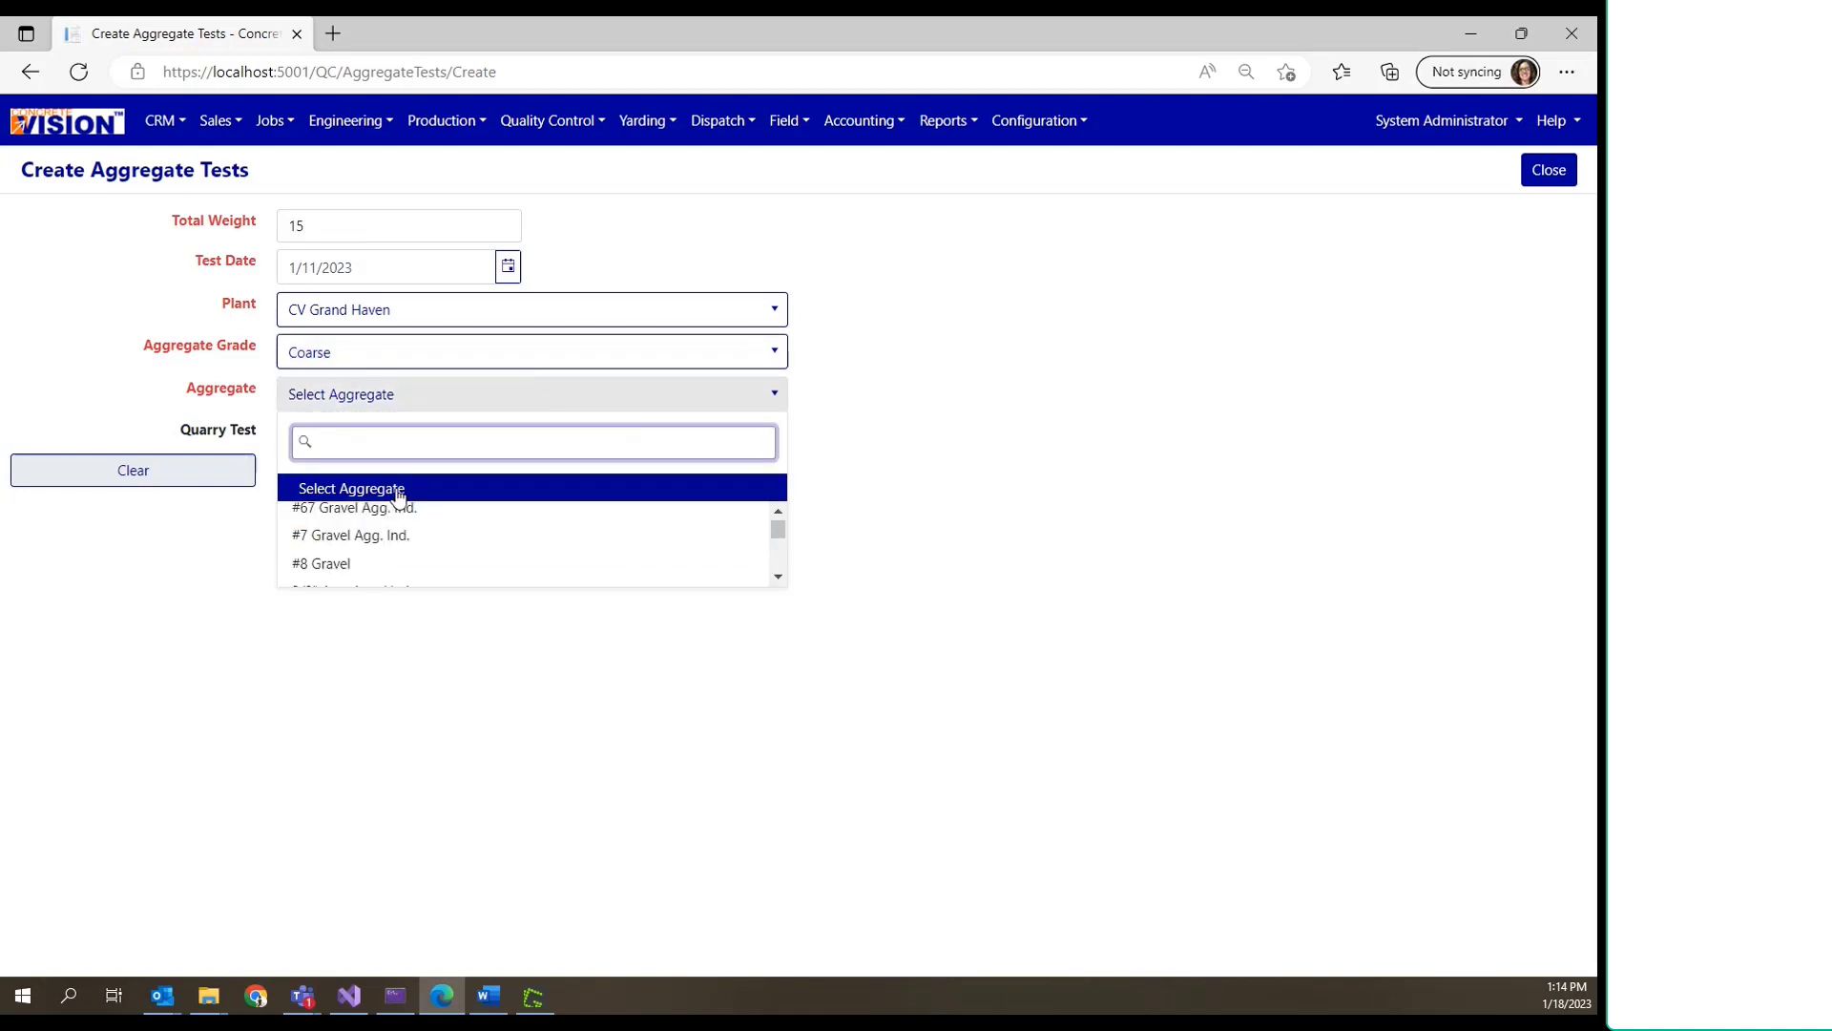
scroll(401, 525, down, 2)
scroll(389, 537, up, 3)
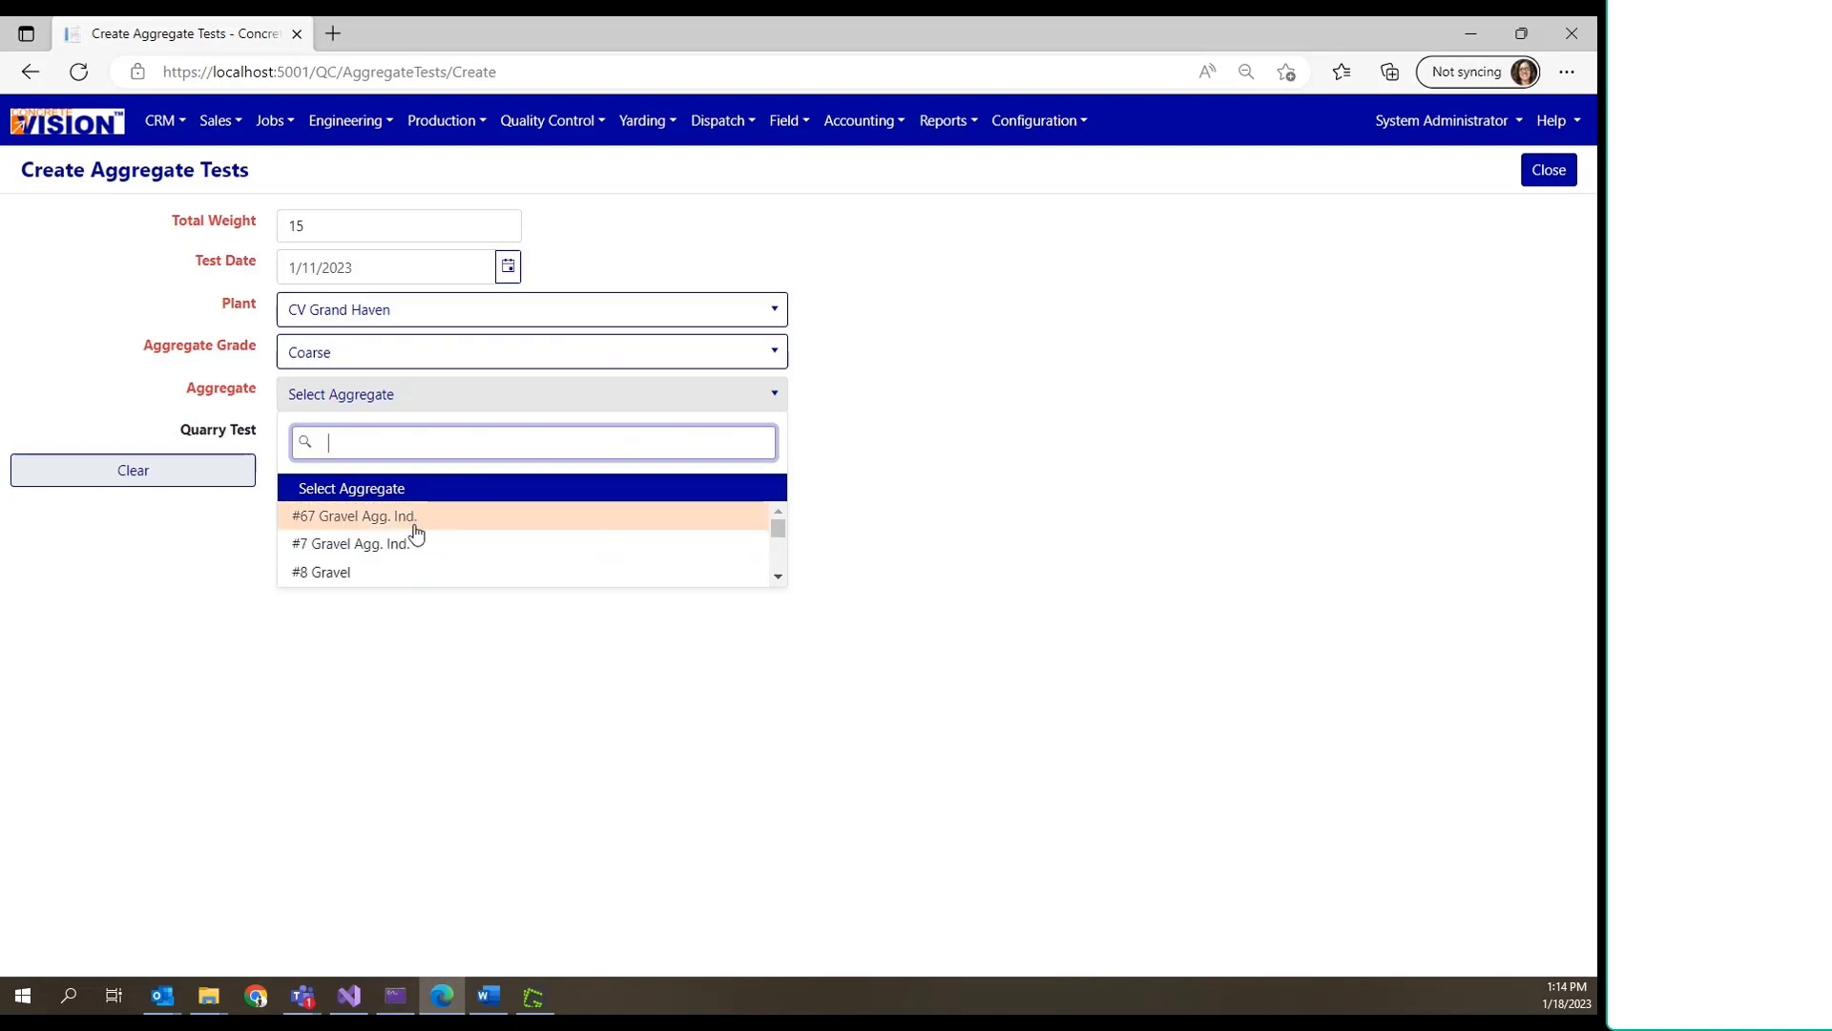
click(391, 523)
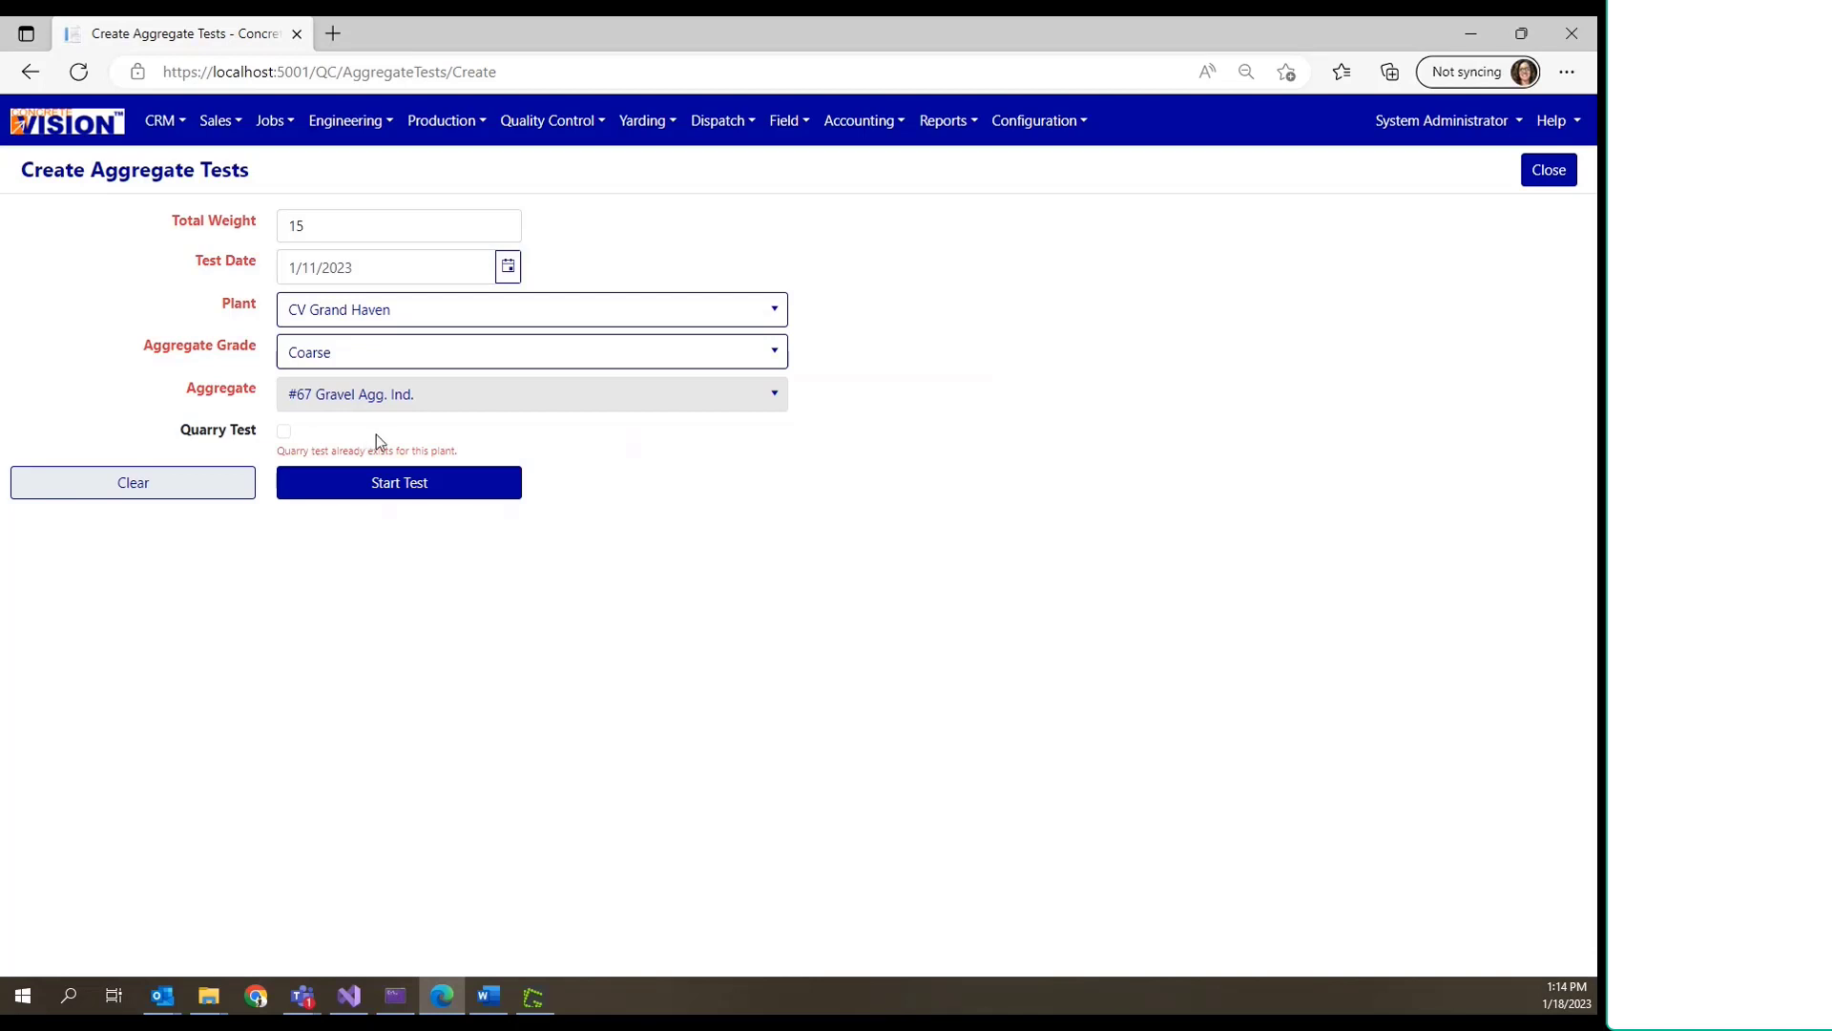
click(388, 484)
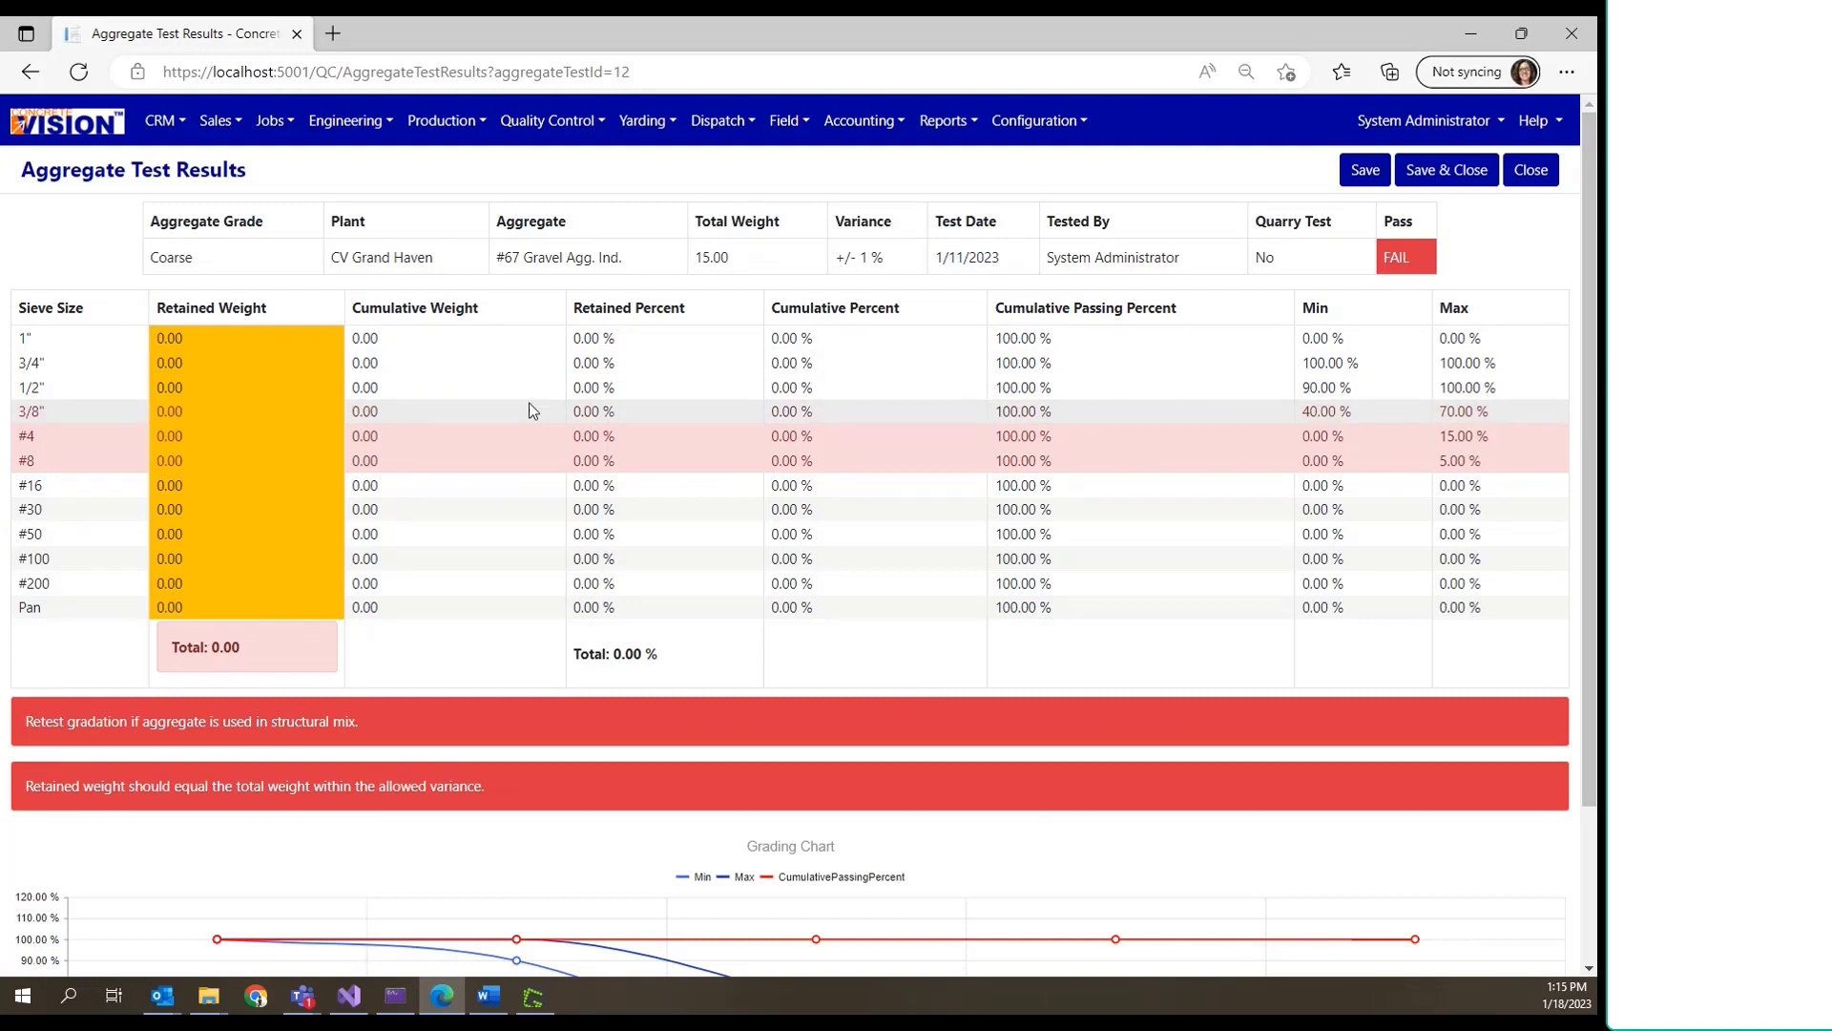
Step: Enter a retained weight of 2 for the 1/2" sieve in the test results
click(282, 409)
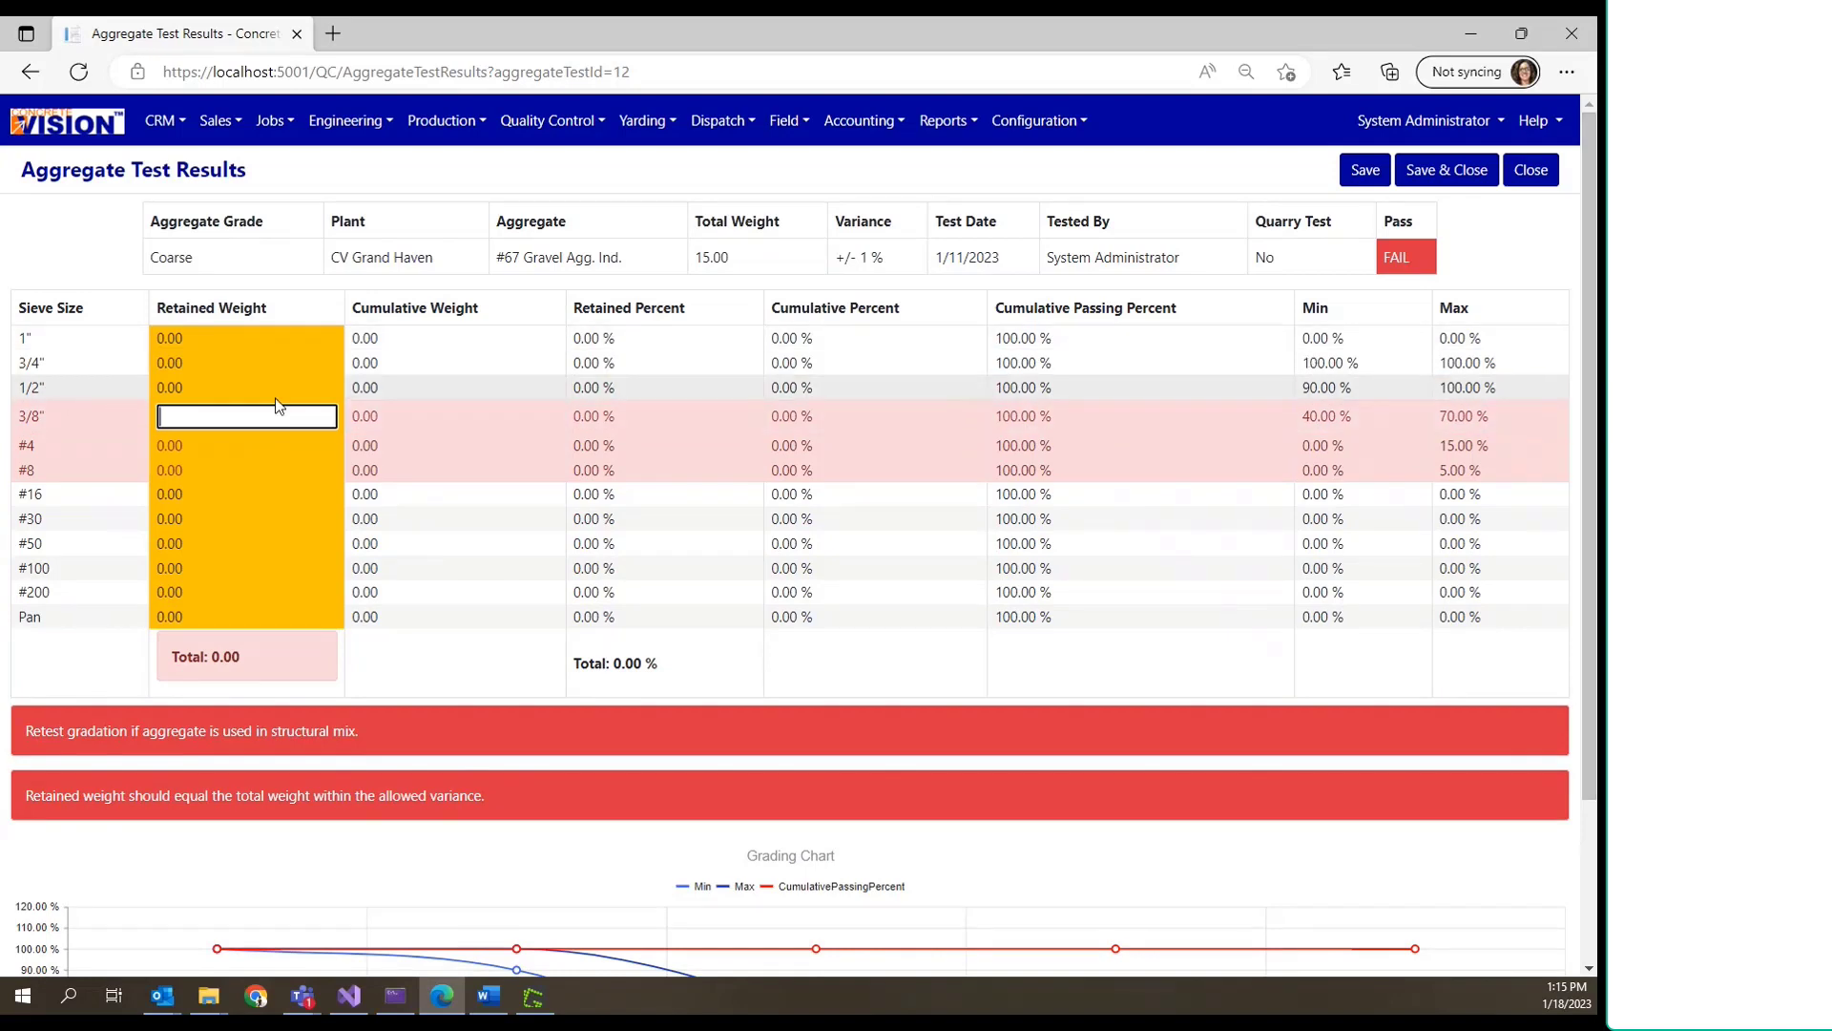
click(230, 390)
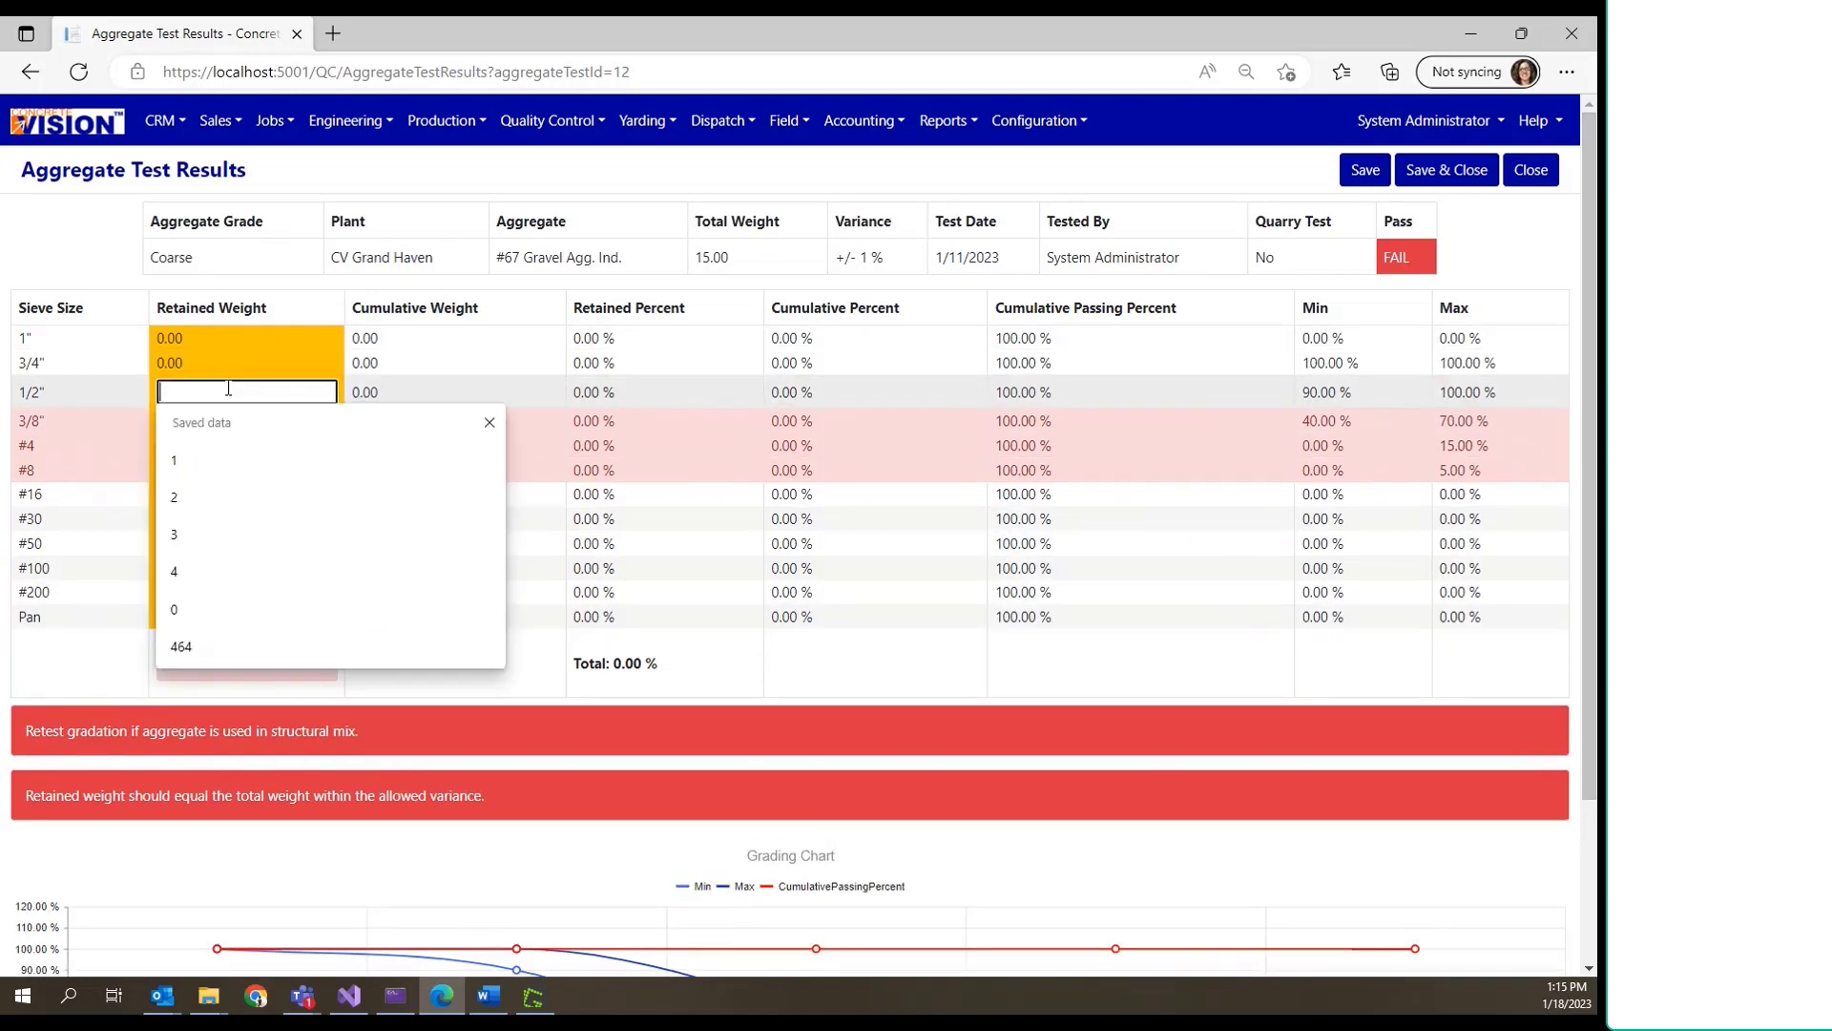
text(1)
key(BackSpace)
text(2)
click(605, 402)
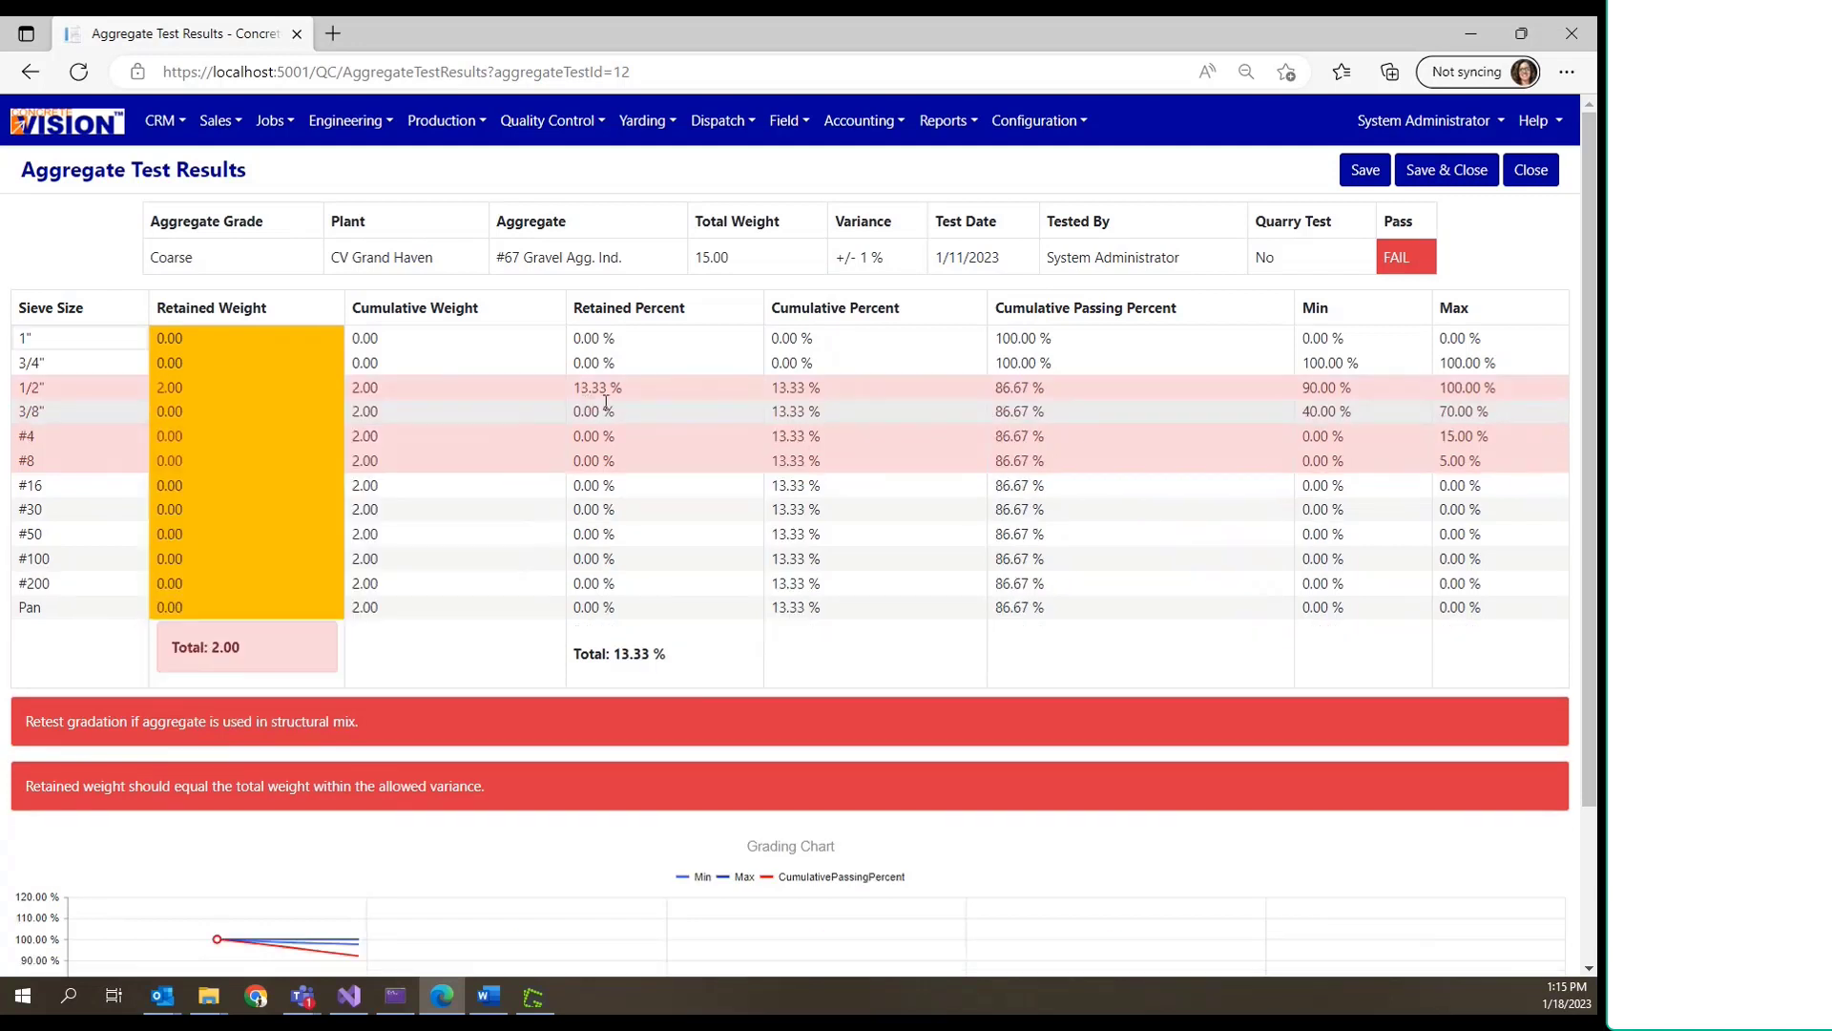
Step: Set the retained weight for the 1/2" sieve to 1.5
click(274, 388)
text(1.5)
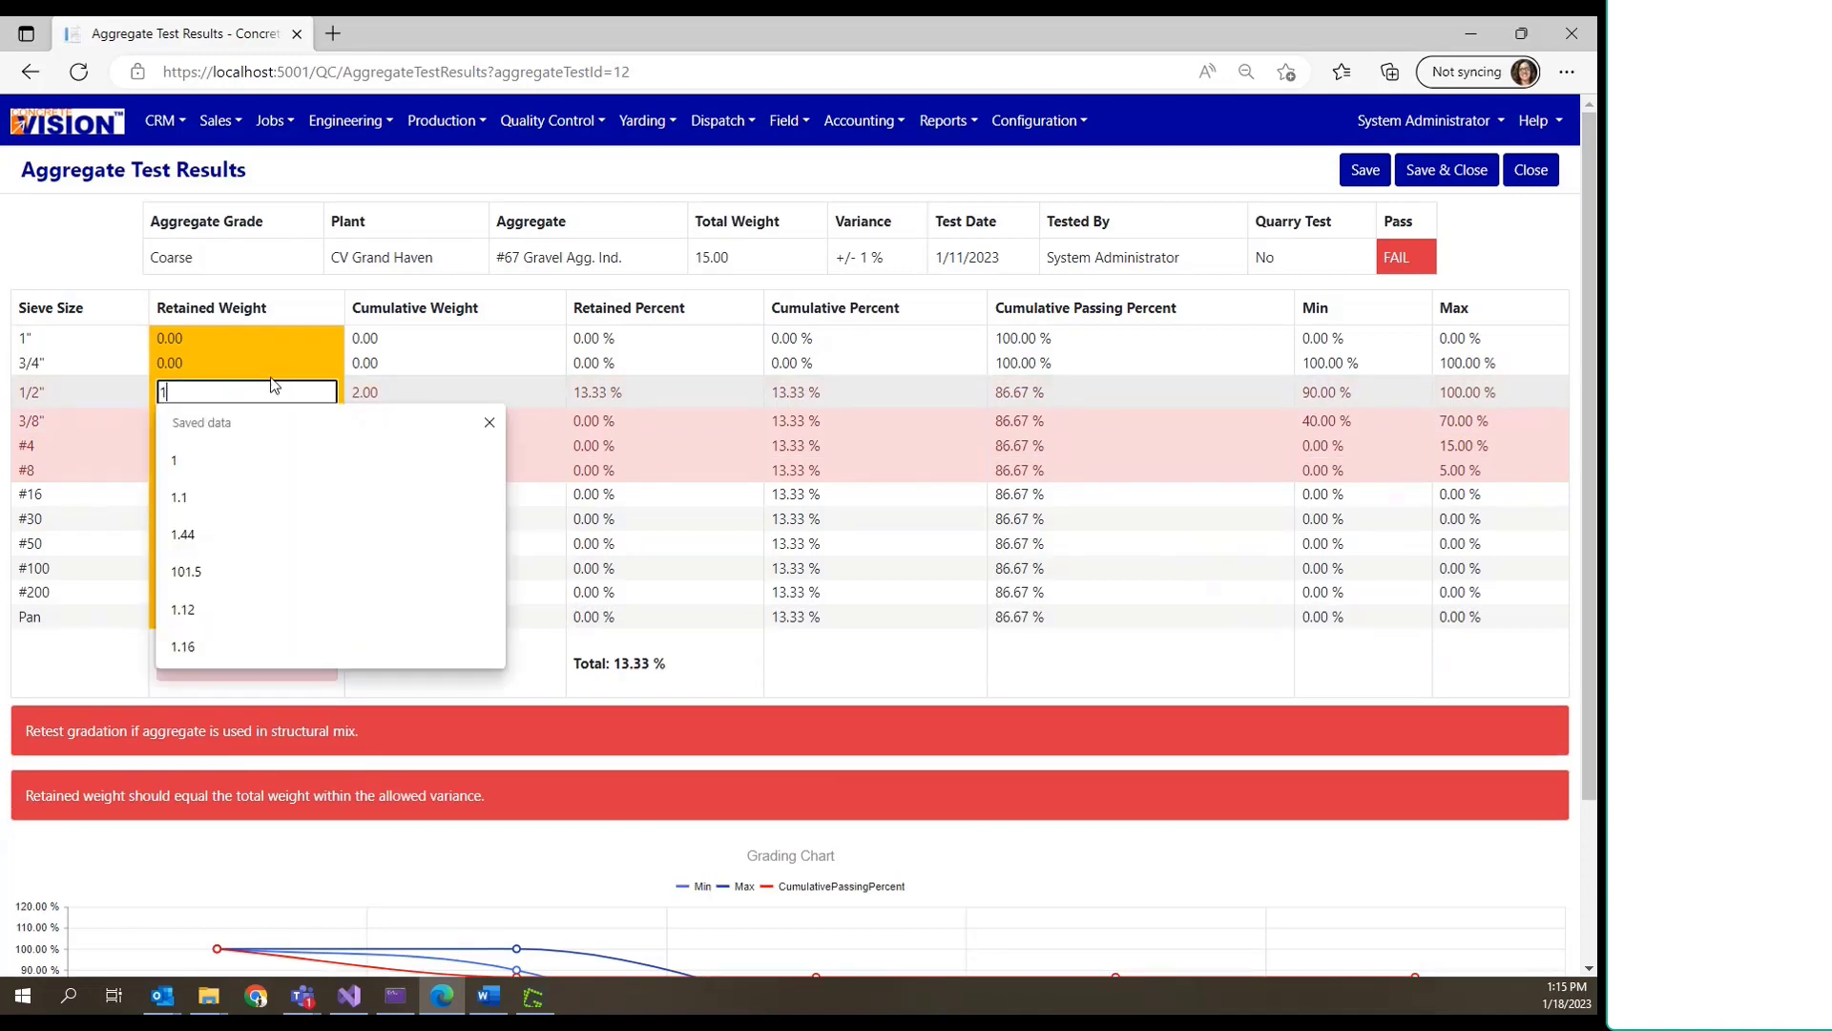
key(Return)
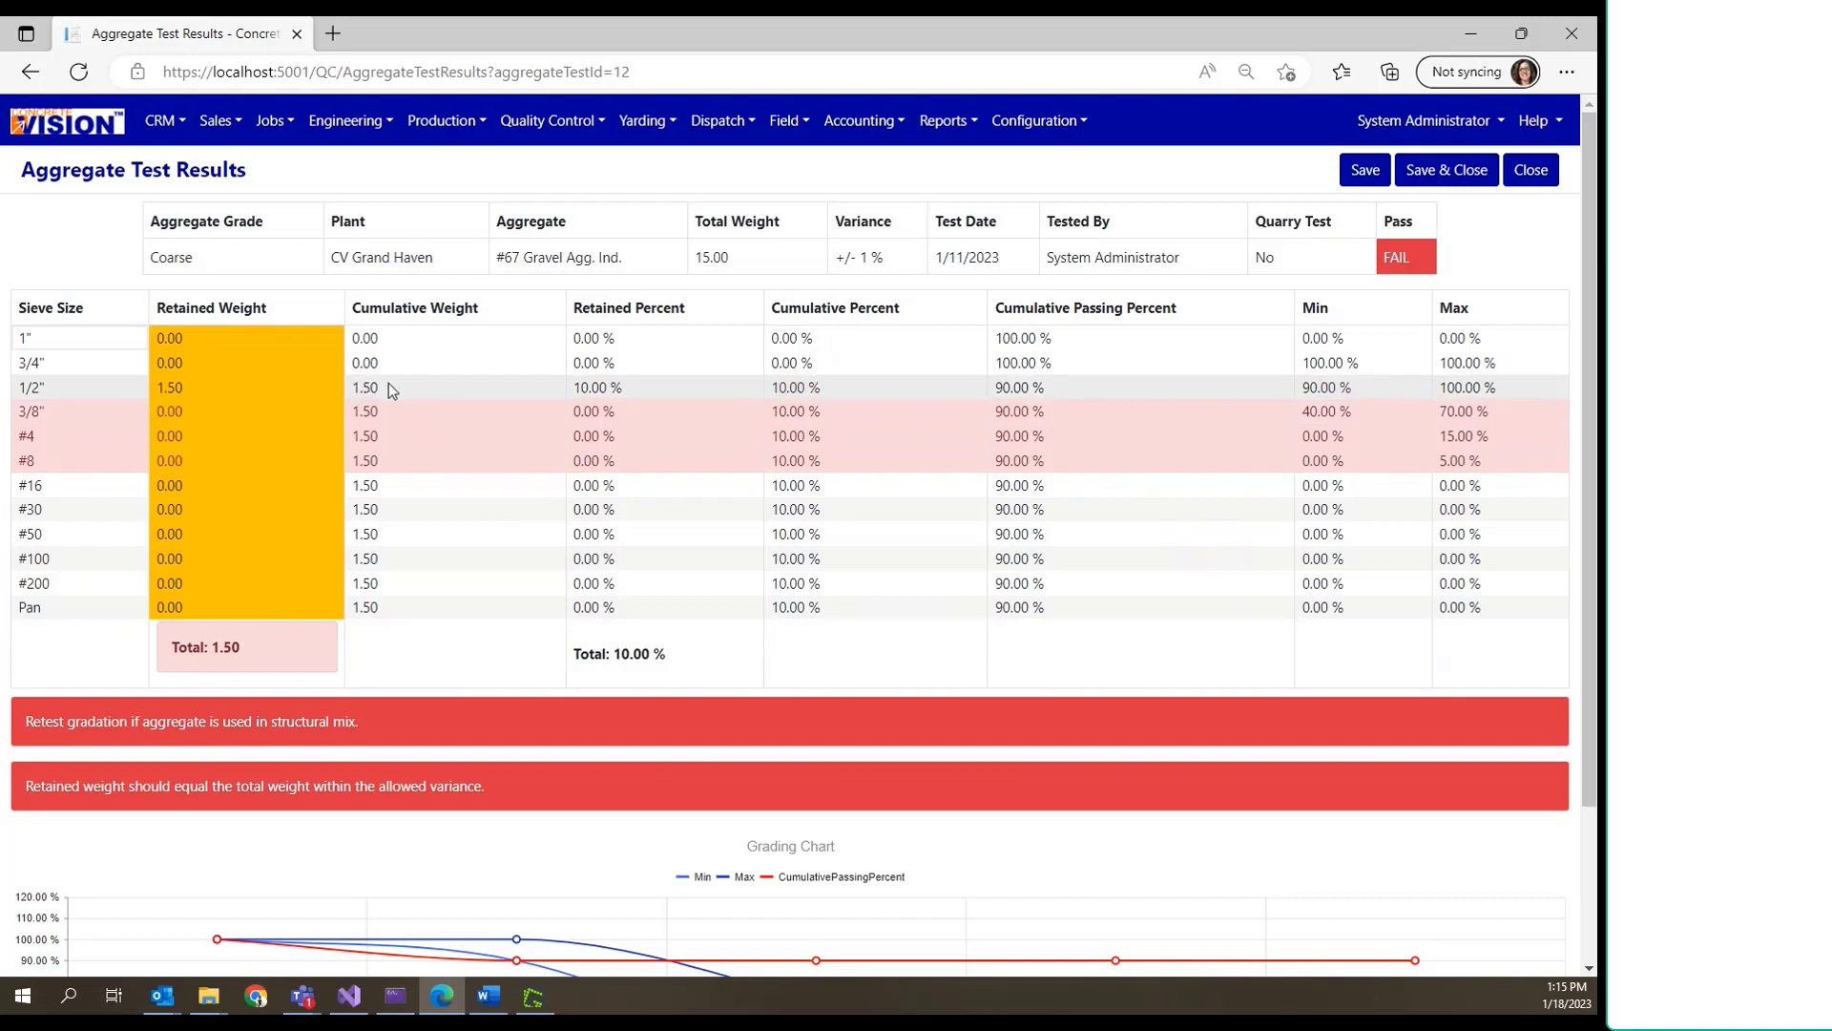
Step: Enter a retained weight of 4 for the 3/8" sieve in the test results
click(299, 409)
text(4)
key(Return)
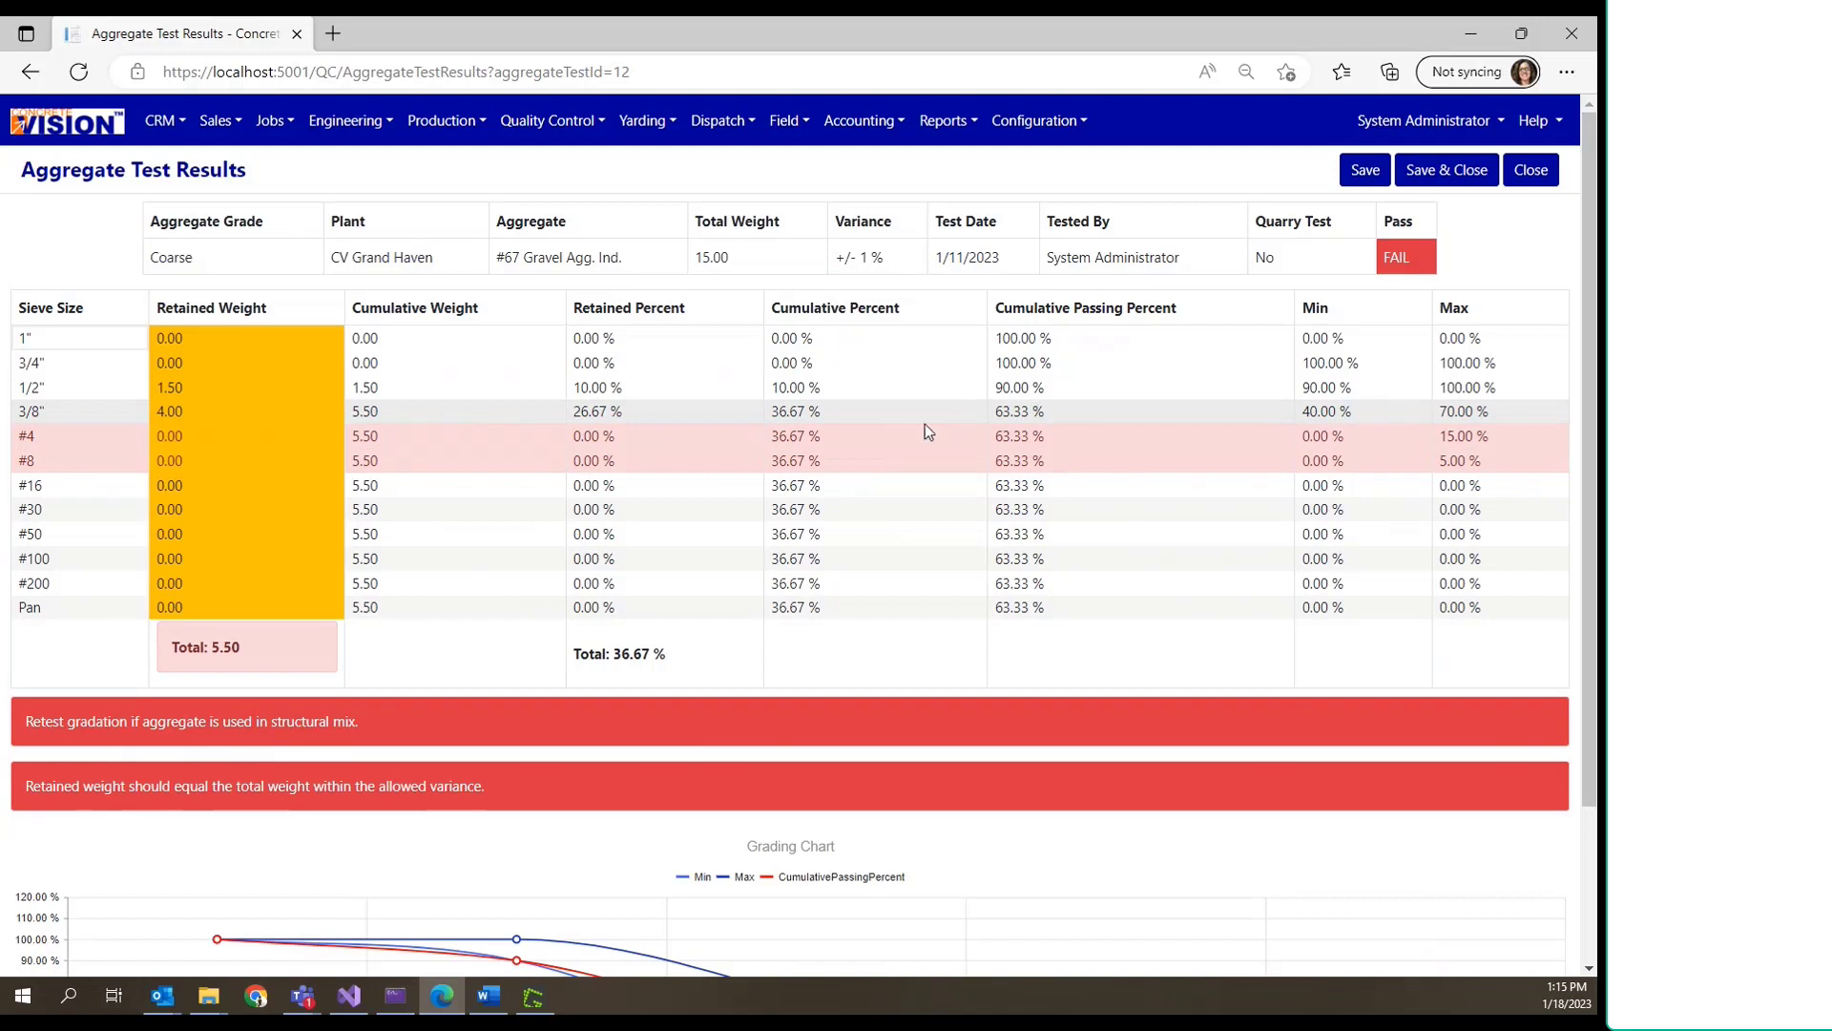
Step: Try retained weights of 3 and then 6 for the #4 sieve
click(232, 429)
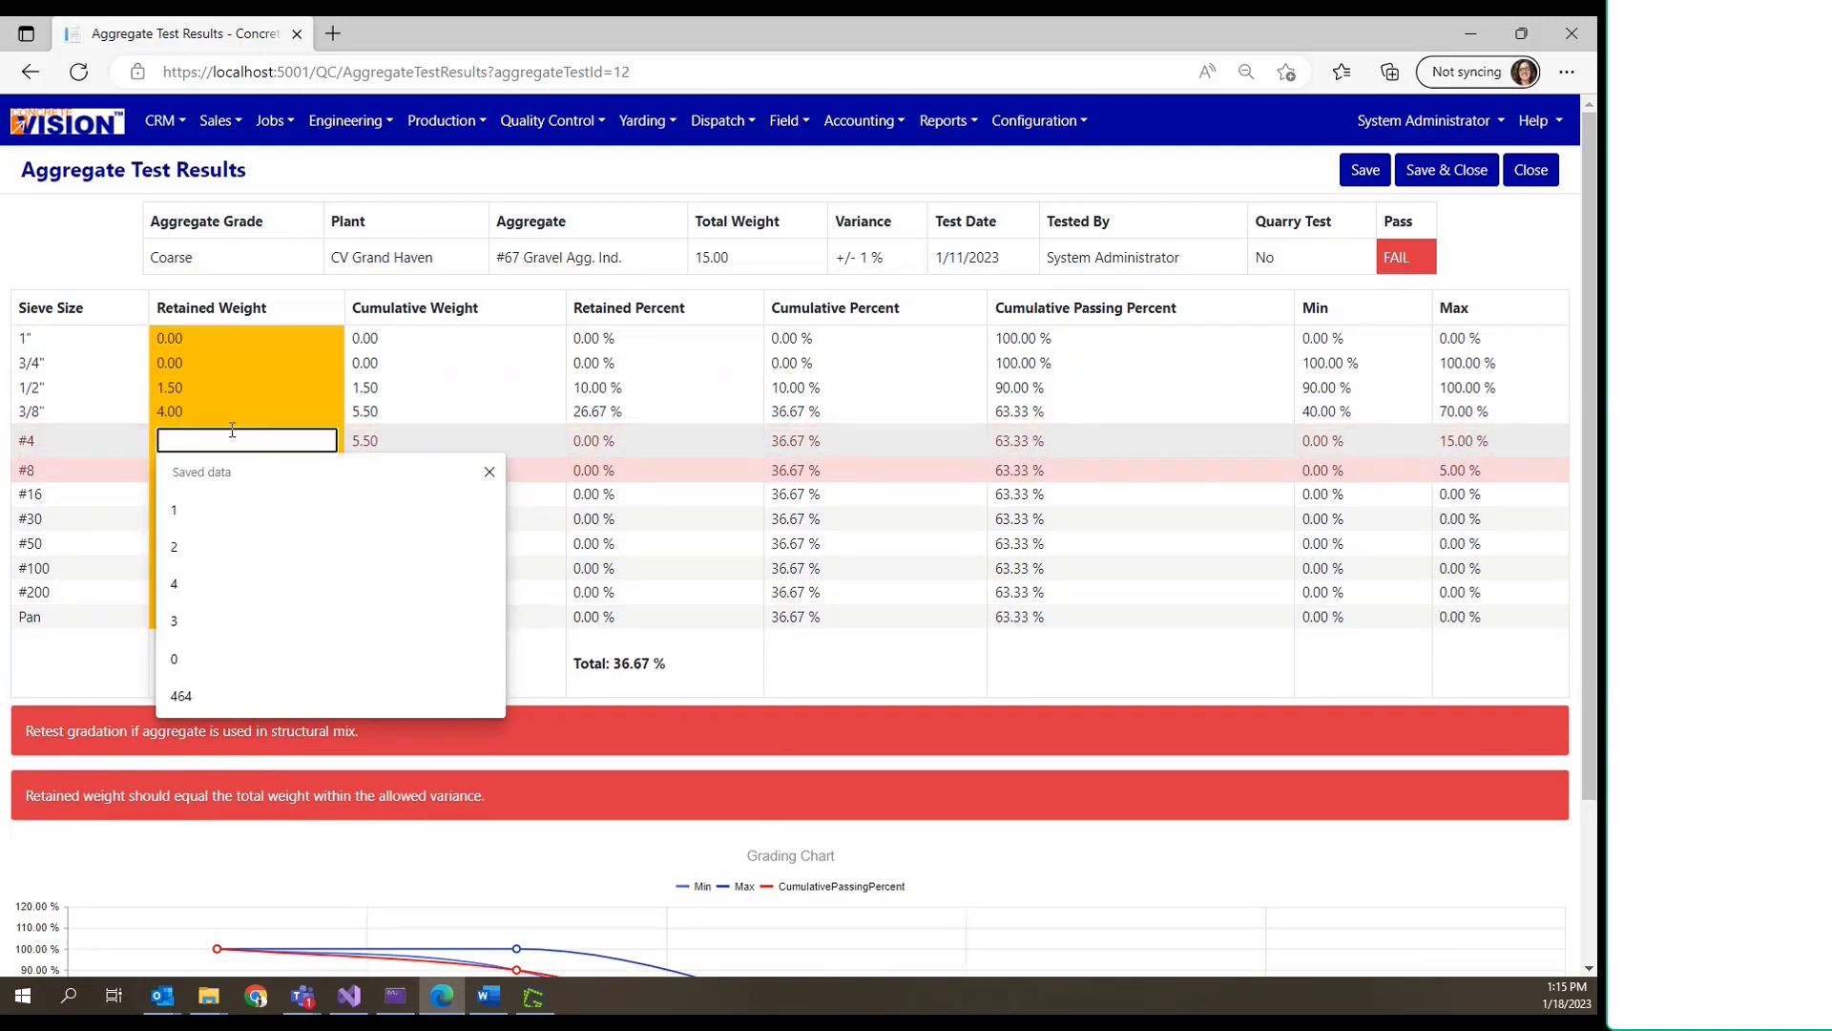
click(86, 650)
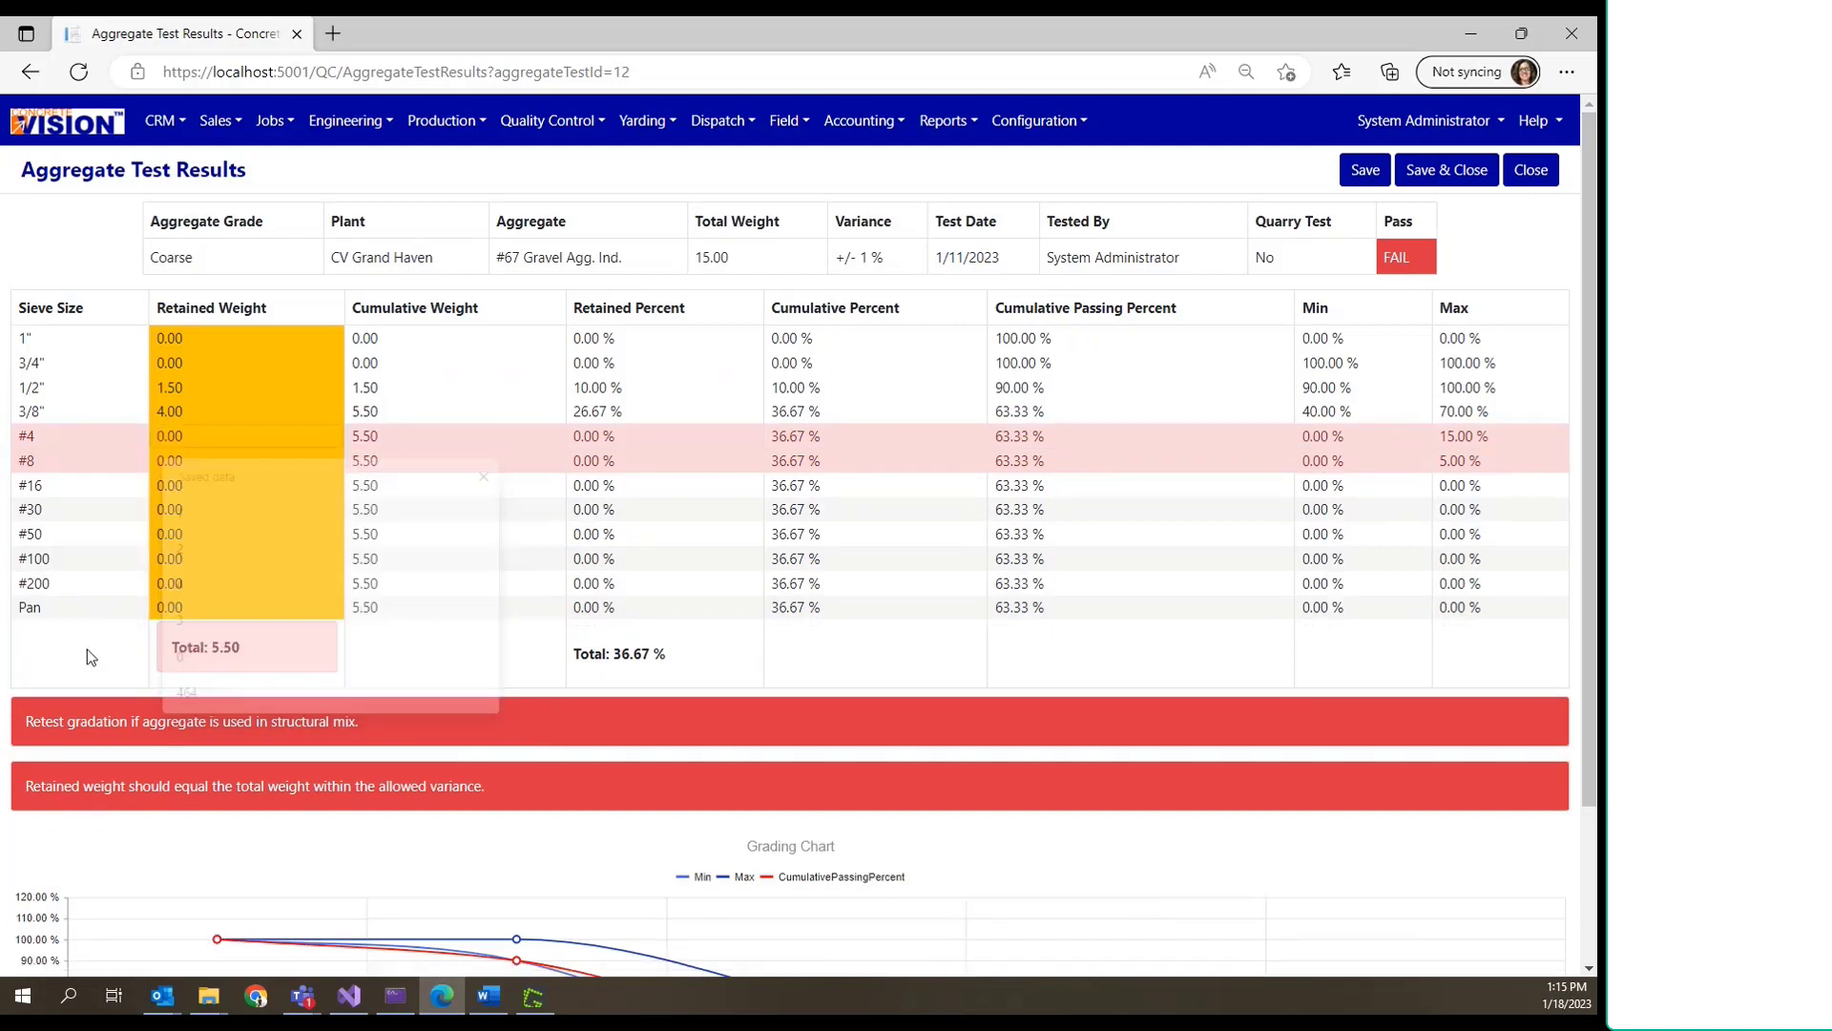
click(193, 429)
text(3)
key(Return)
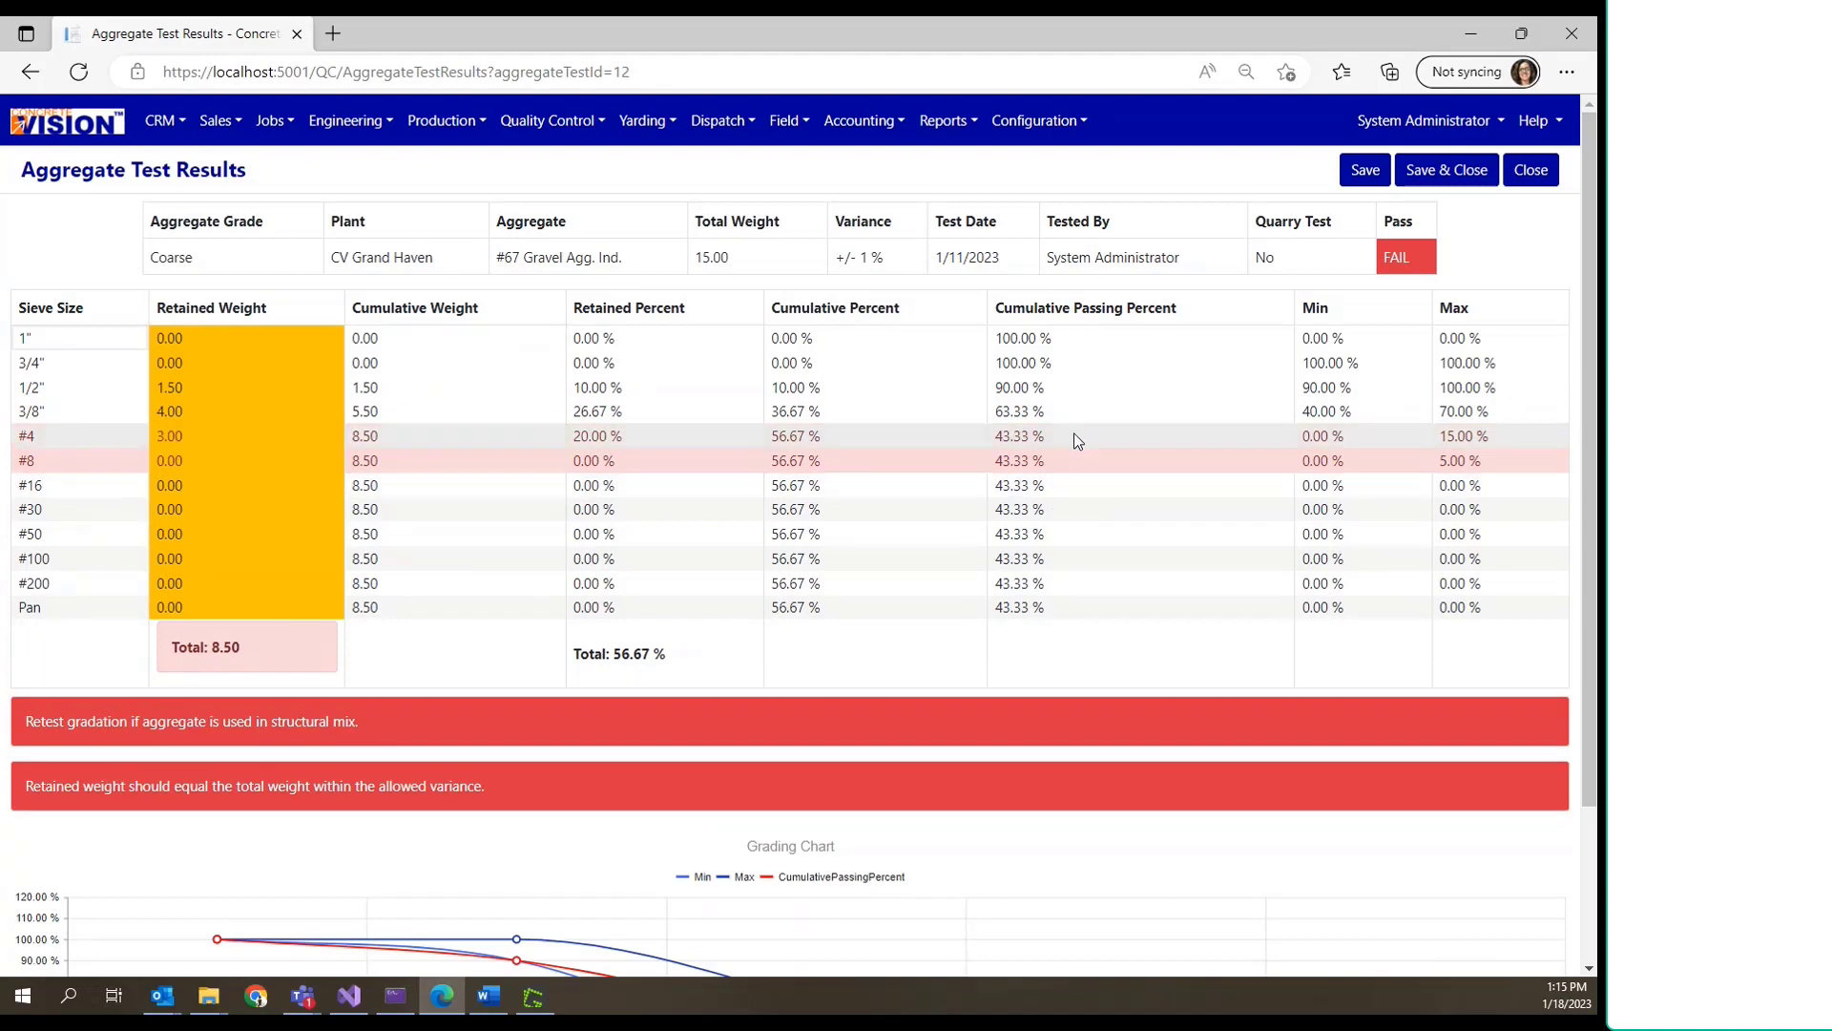
click(202, 435)
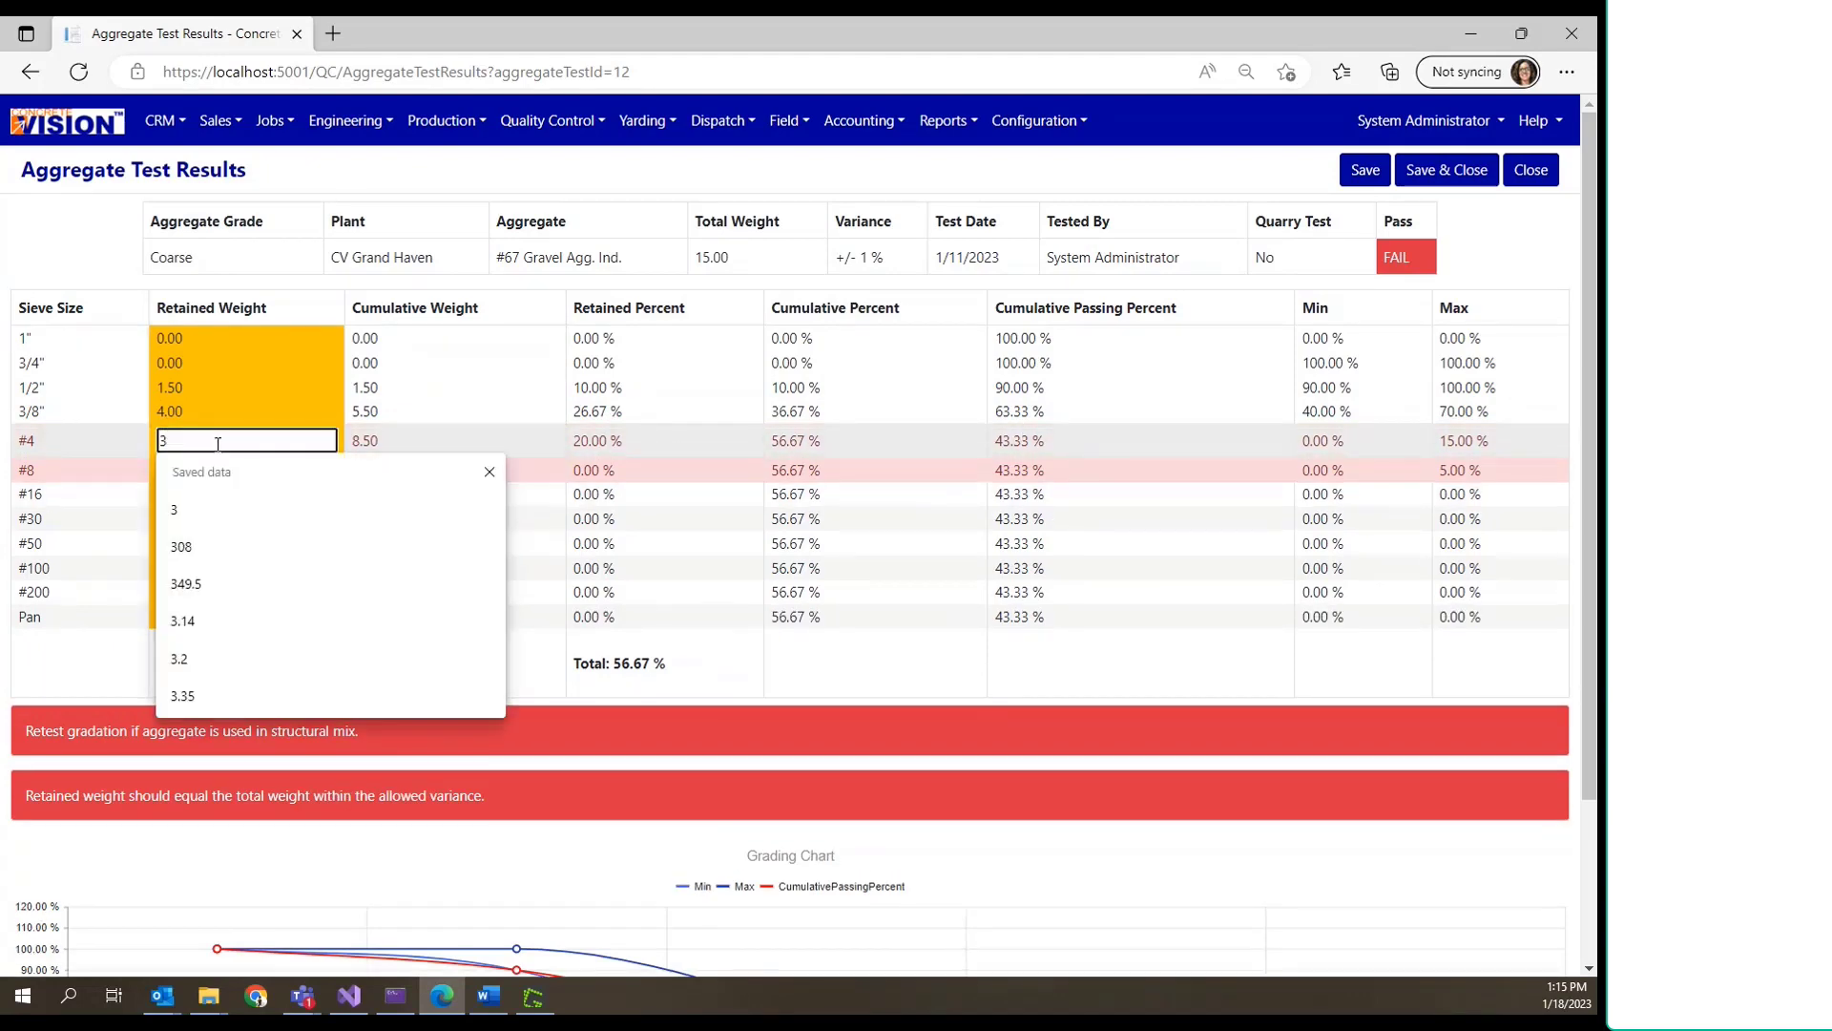
key(BackSpace)
text(6)
key(Return)
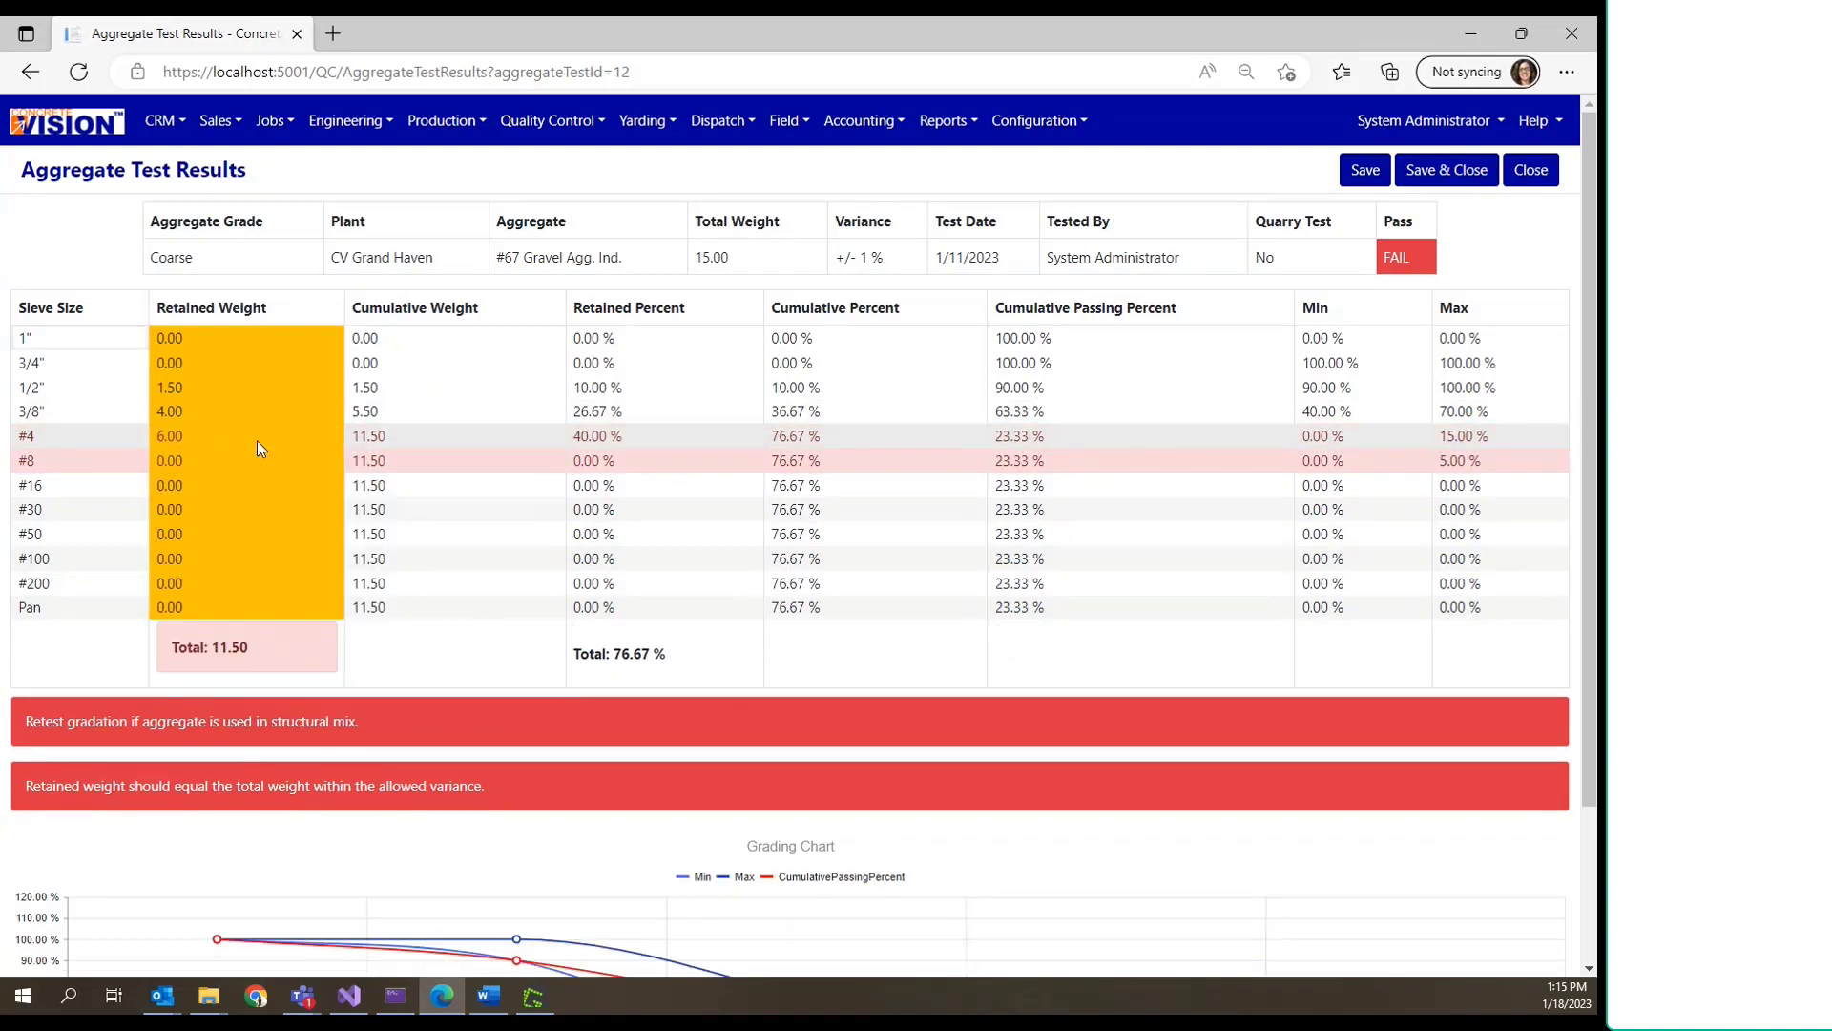
Step: Try retained weights of 5.5, 6.8 and 7 in turn for the #4 sieve
click(257, 440)
text(5)
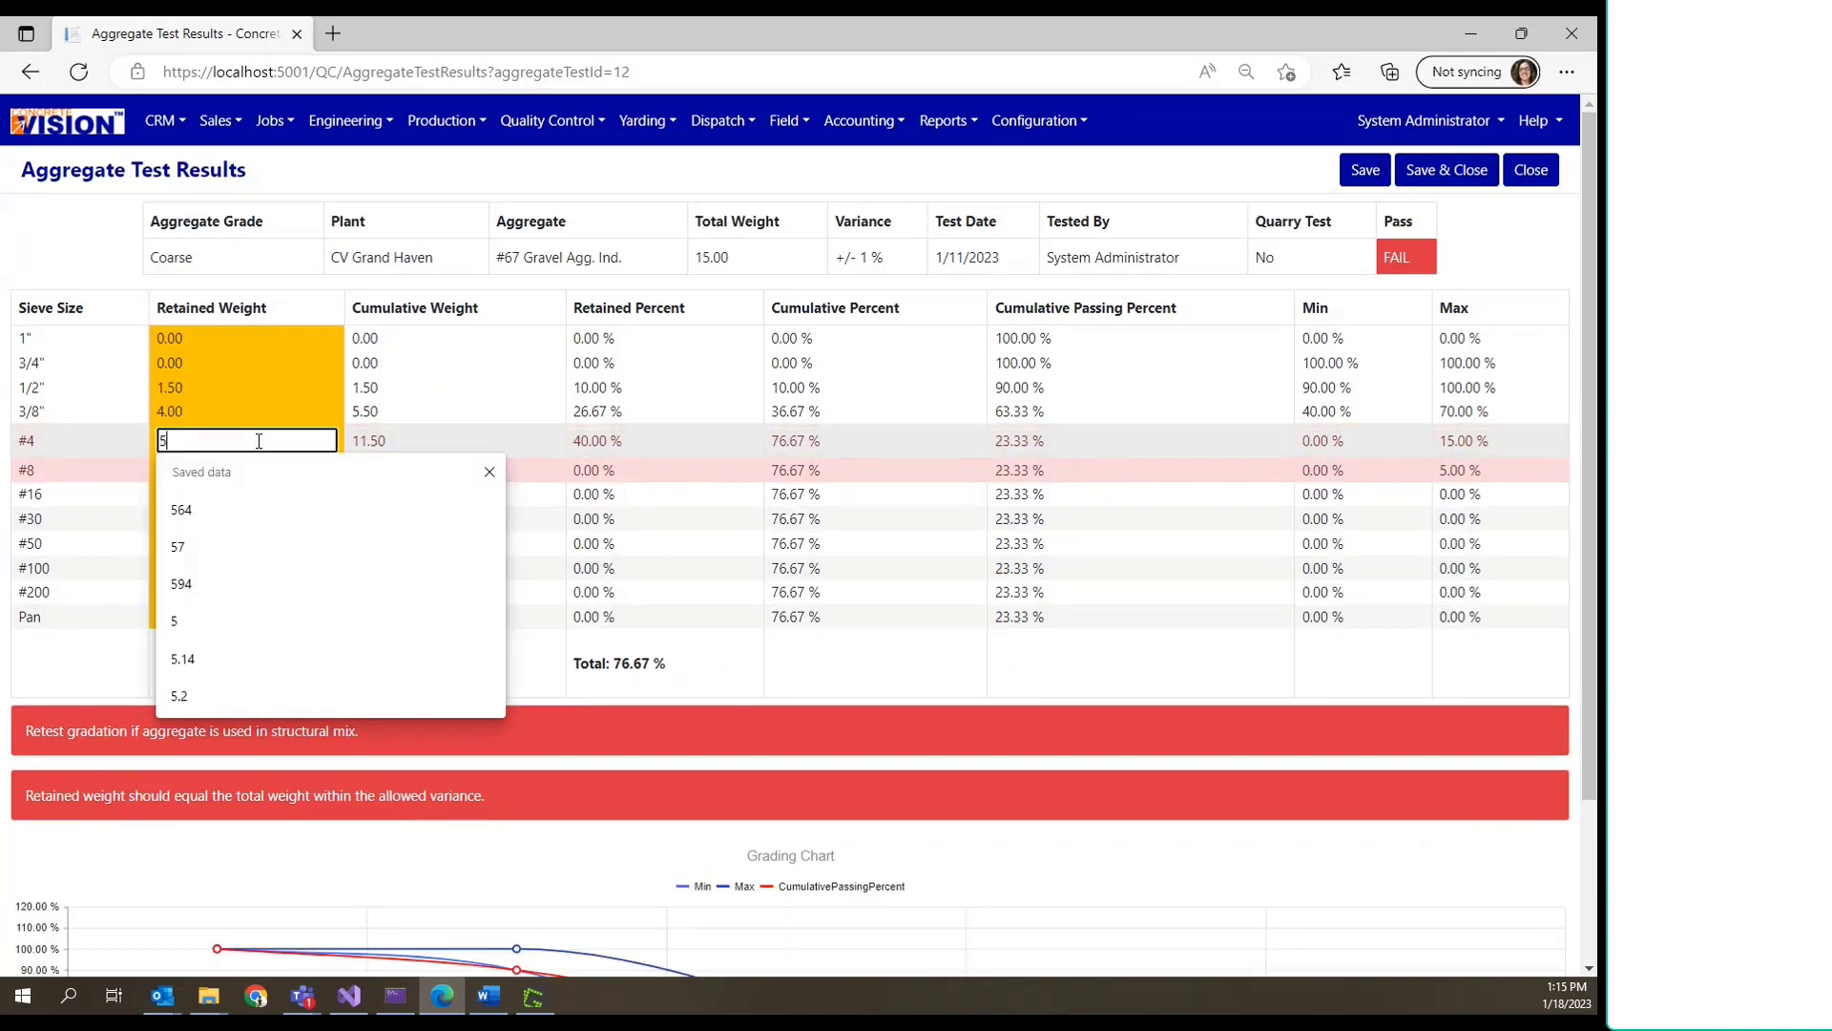
text(.5)
key(Return)
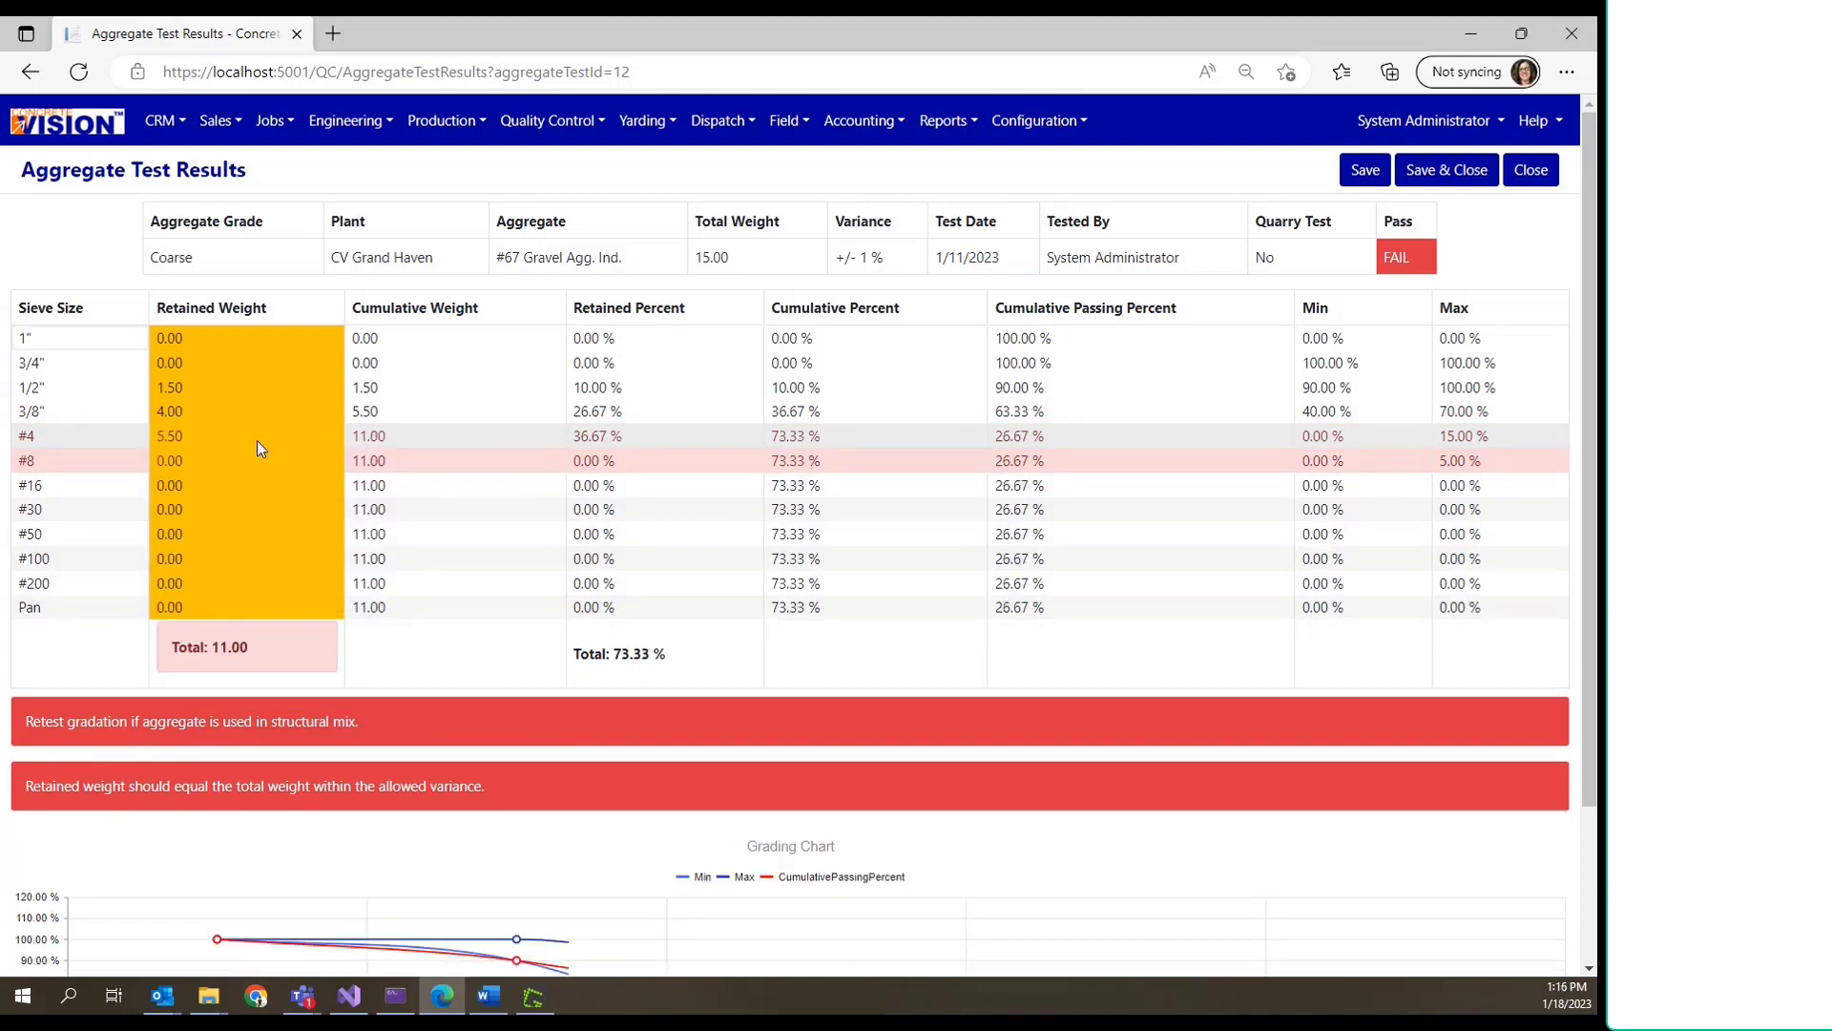
click(256, 440)
text(6.8)
key(Return)
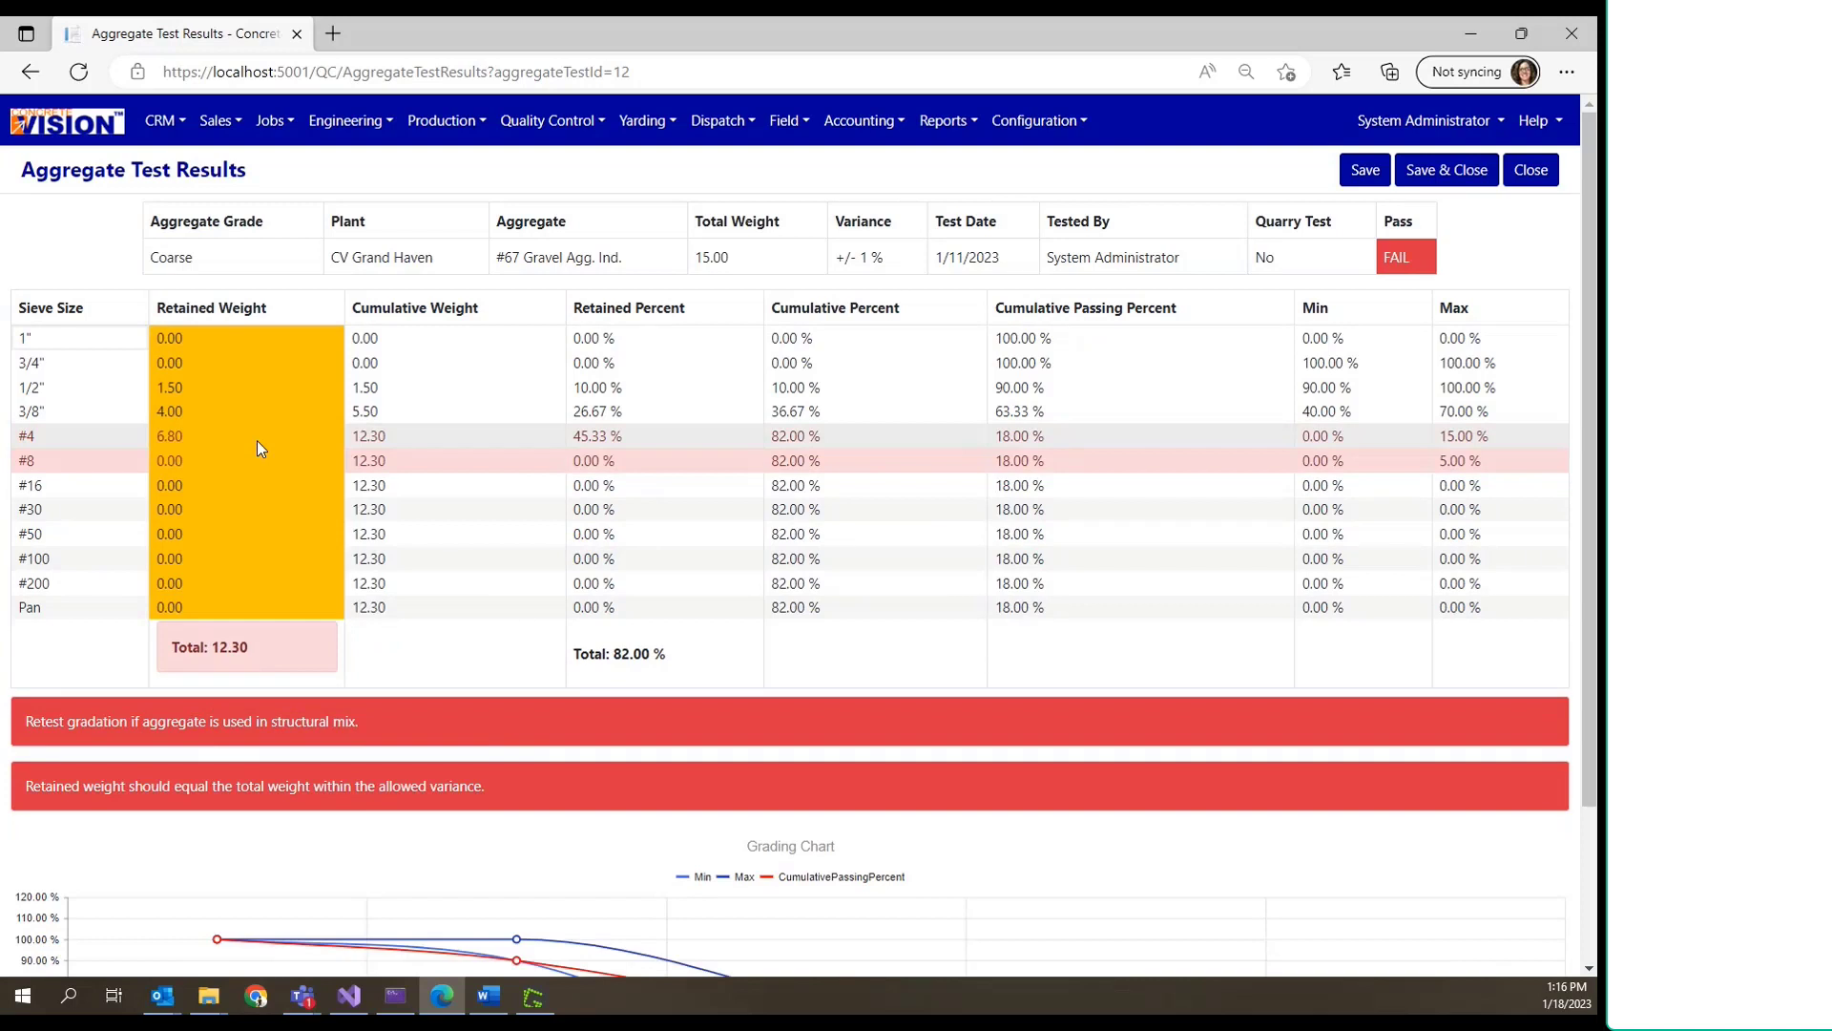
click(219, 435)
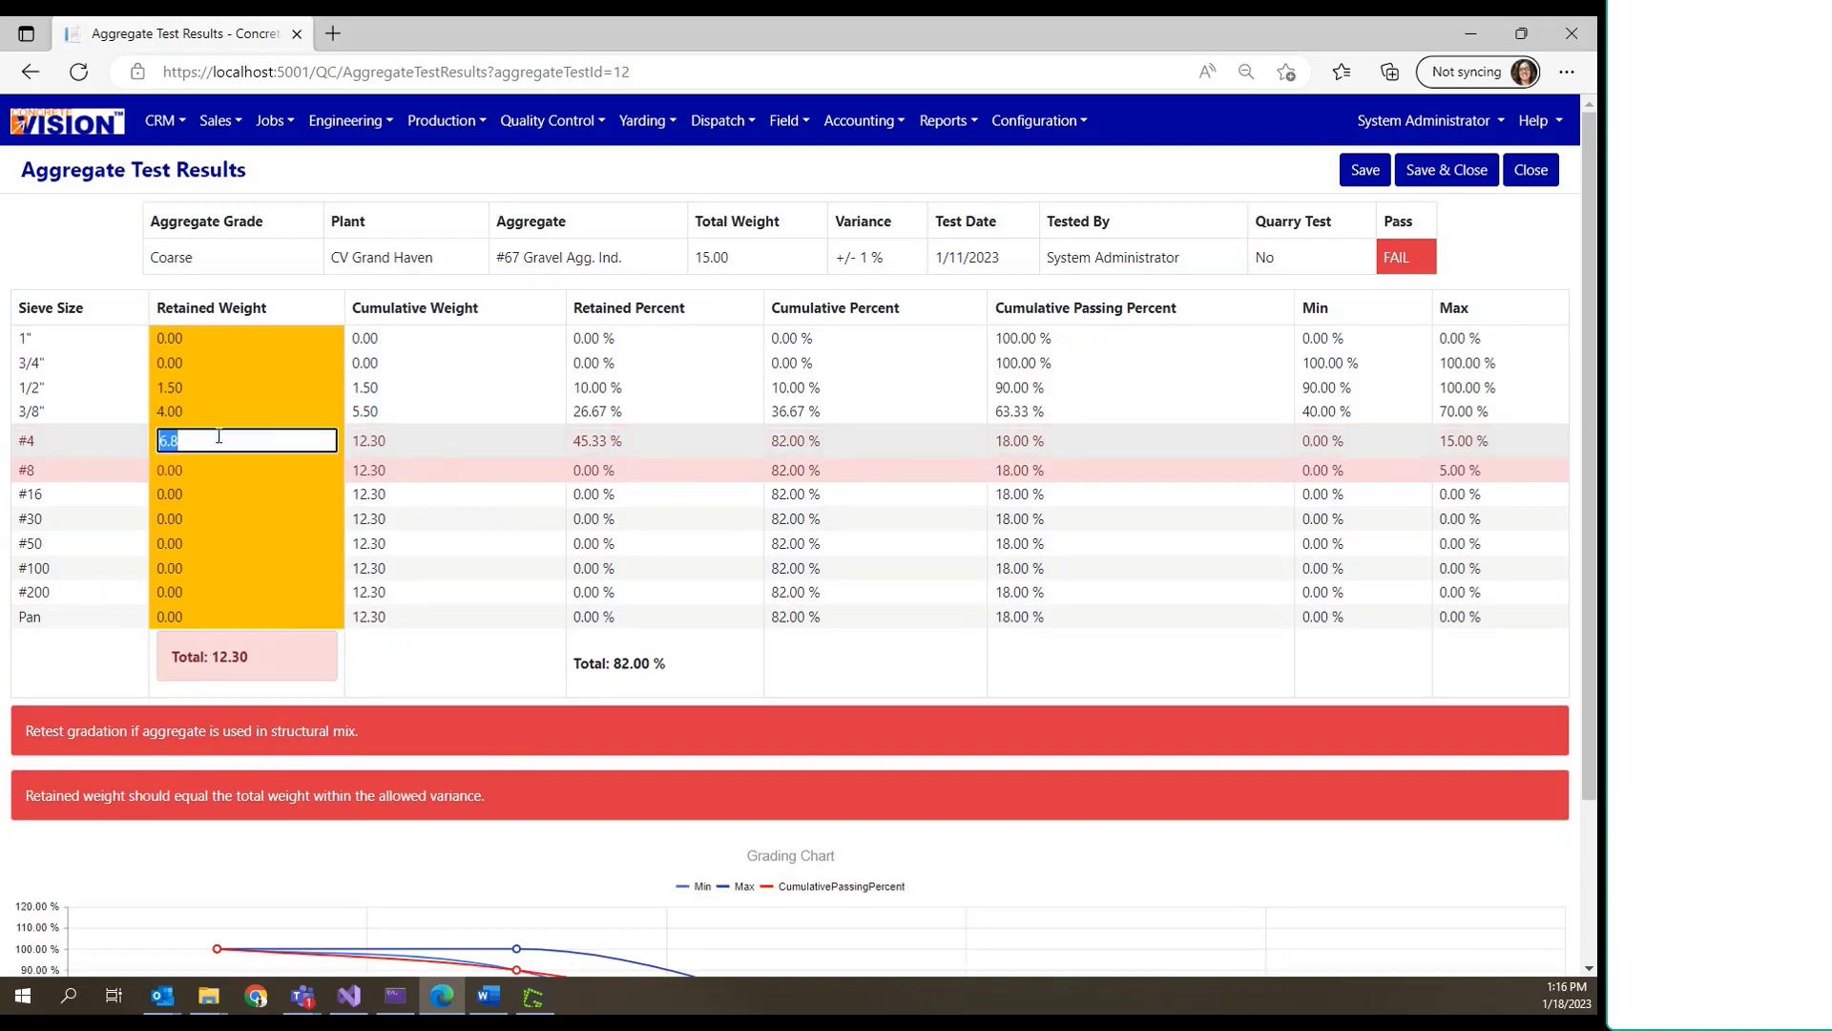
text(7)
key(Return)
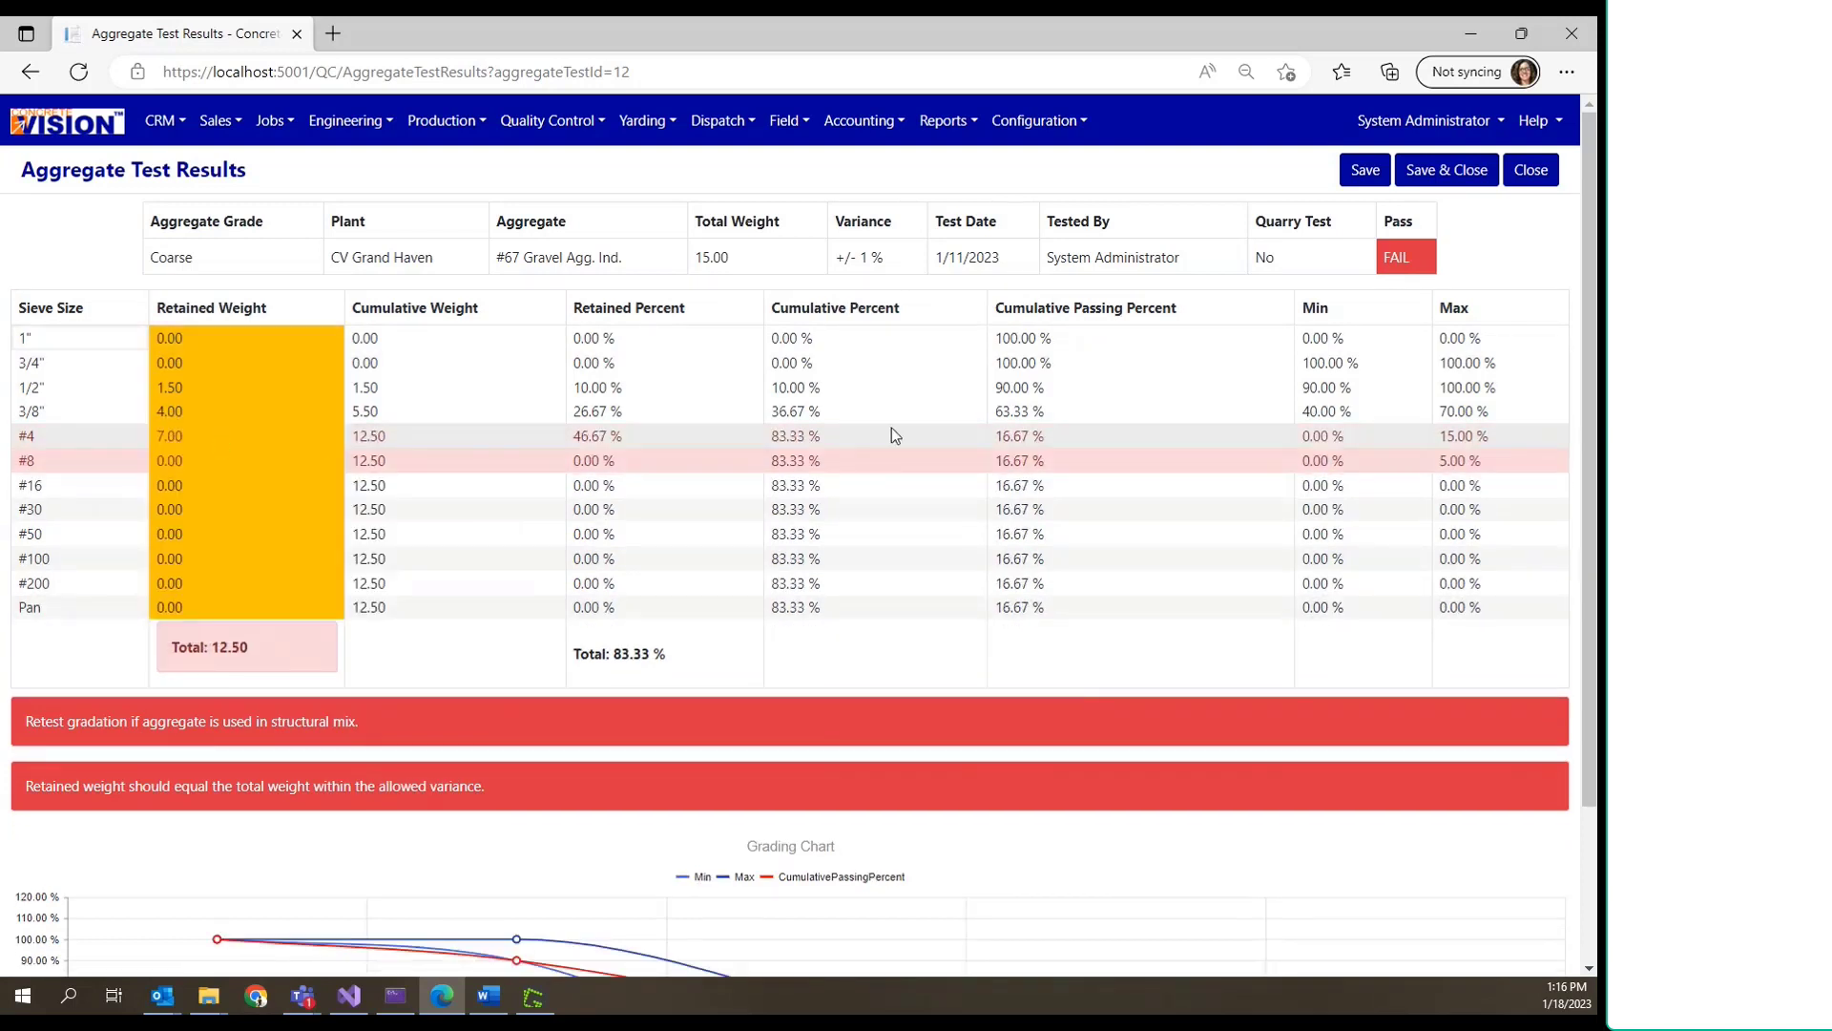
Step: Set the retained weight for the #4 sieve to 8.5
click(256, 436)
text(8.5)
key(Return)
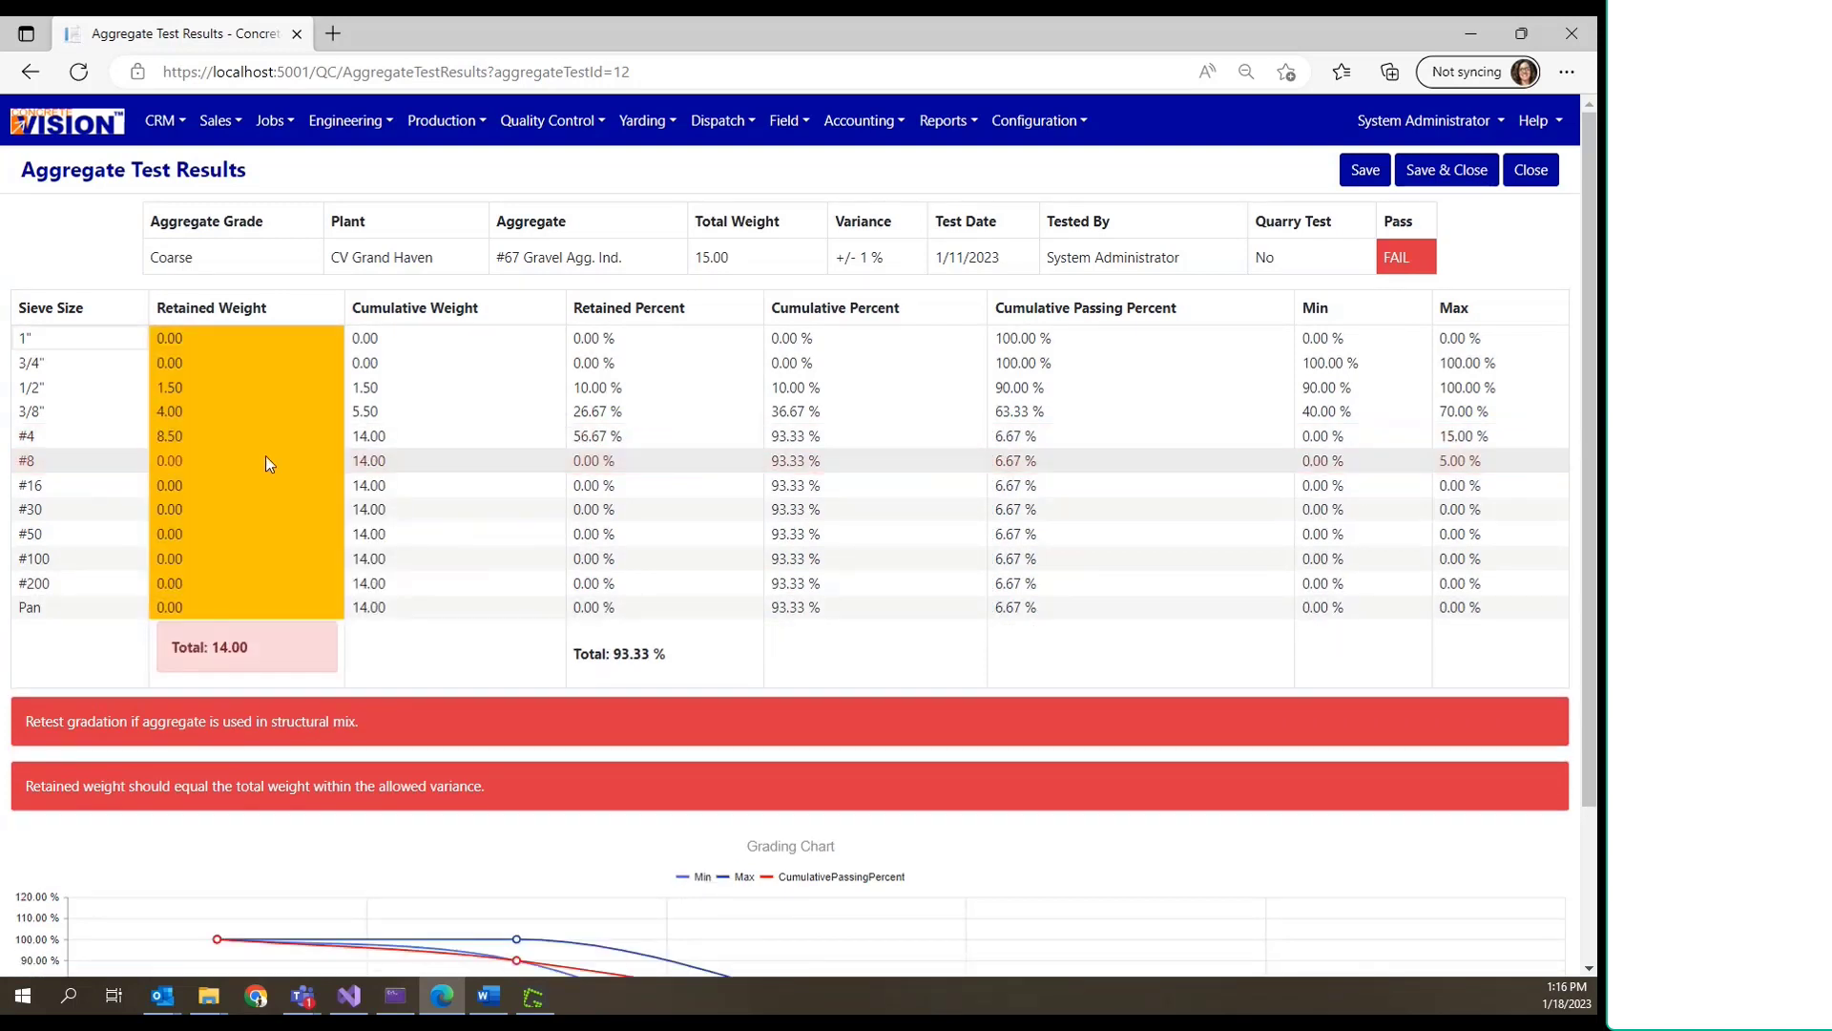
Step: Enter a retained weight of 1 for the #8 sieve
click(204, 461)
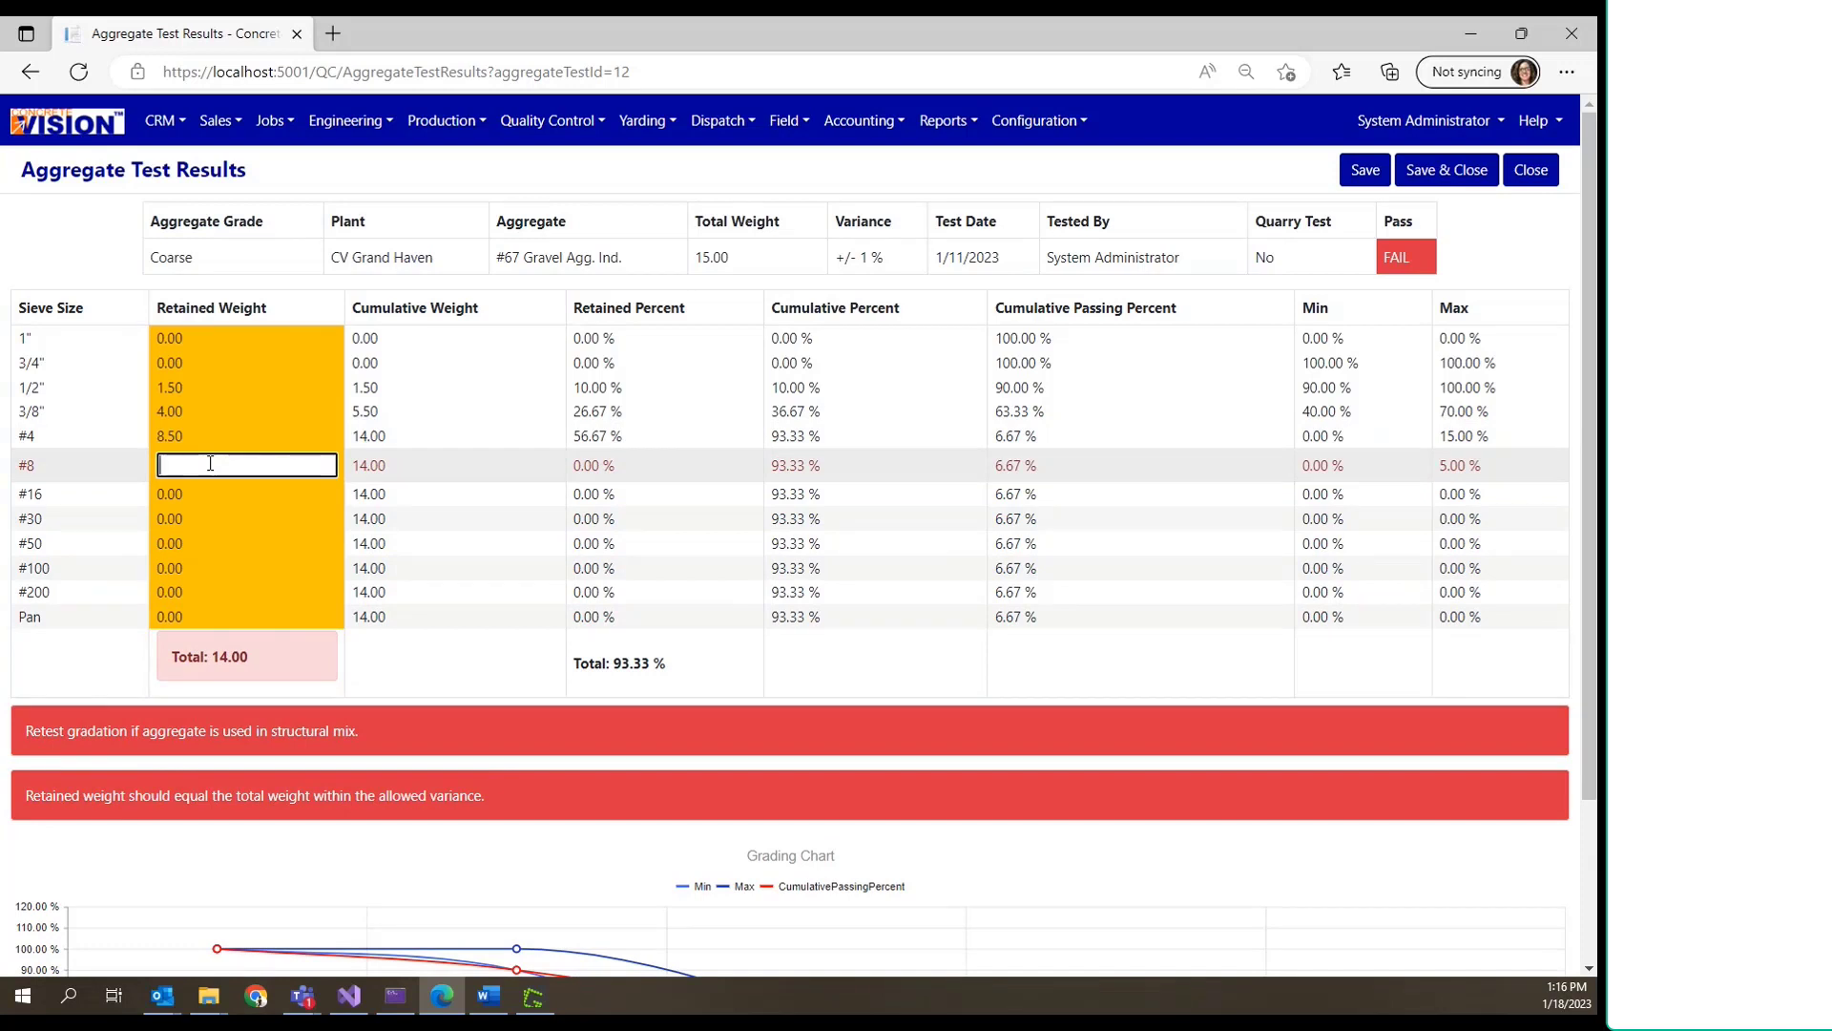
text(1)
key(Return)
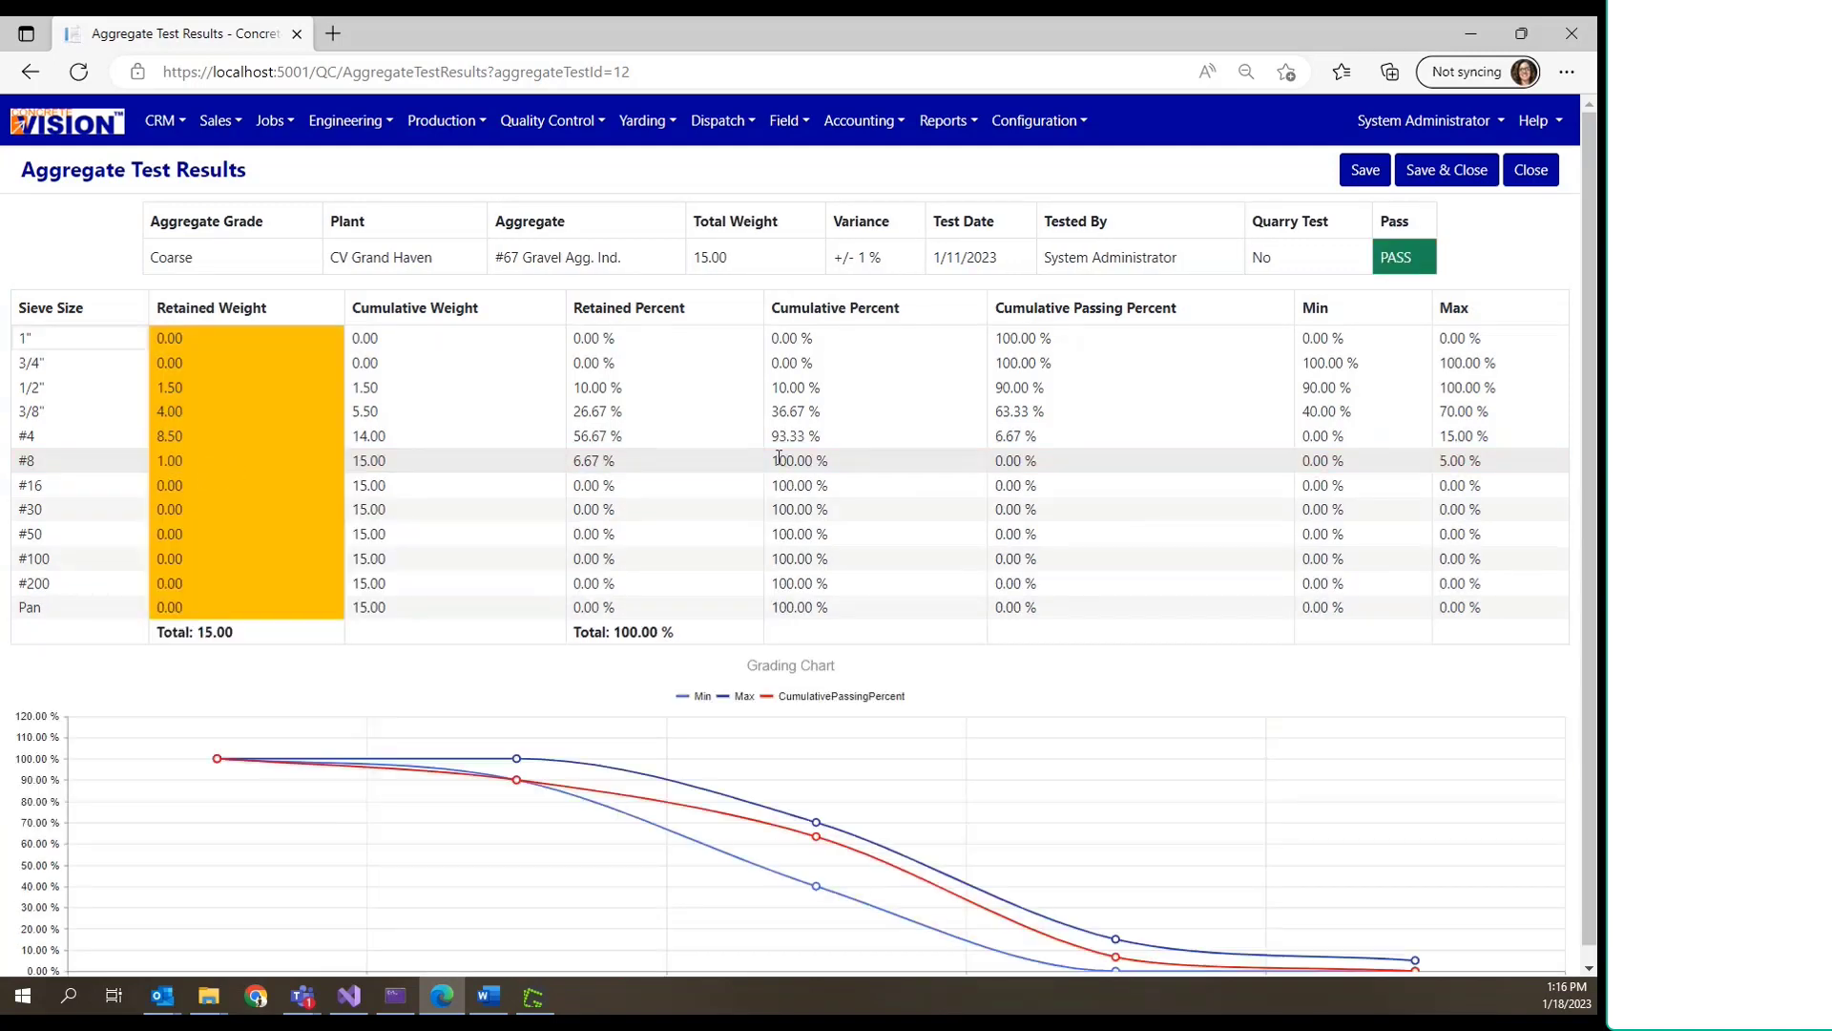
Step: Set the retained weight to 0.5 for the #8 sieve and to 0.5 for the Pan
click(244, 455)
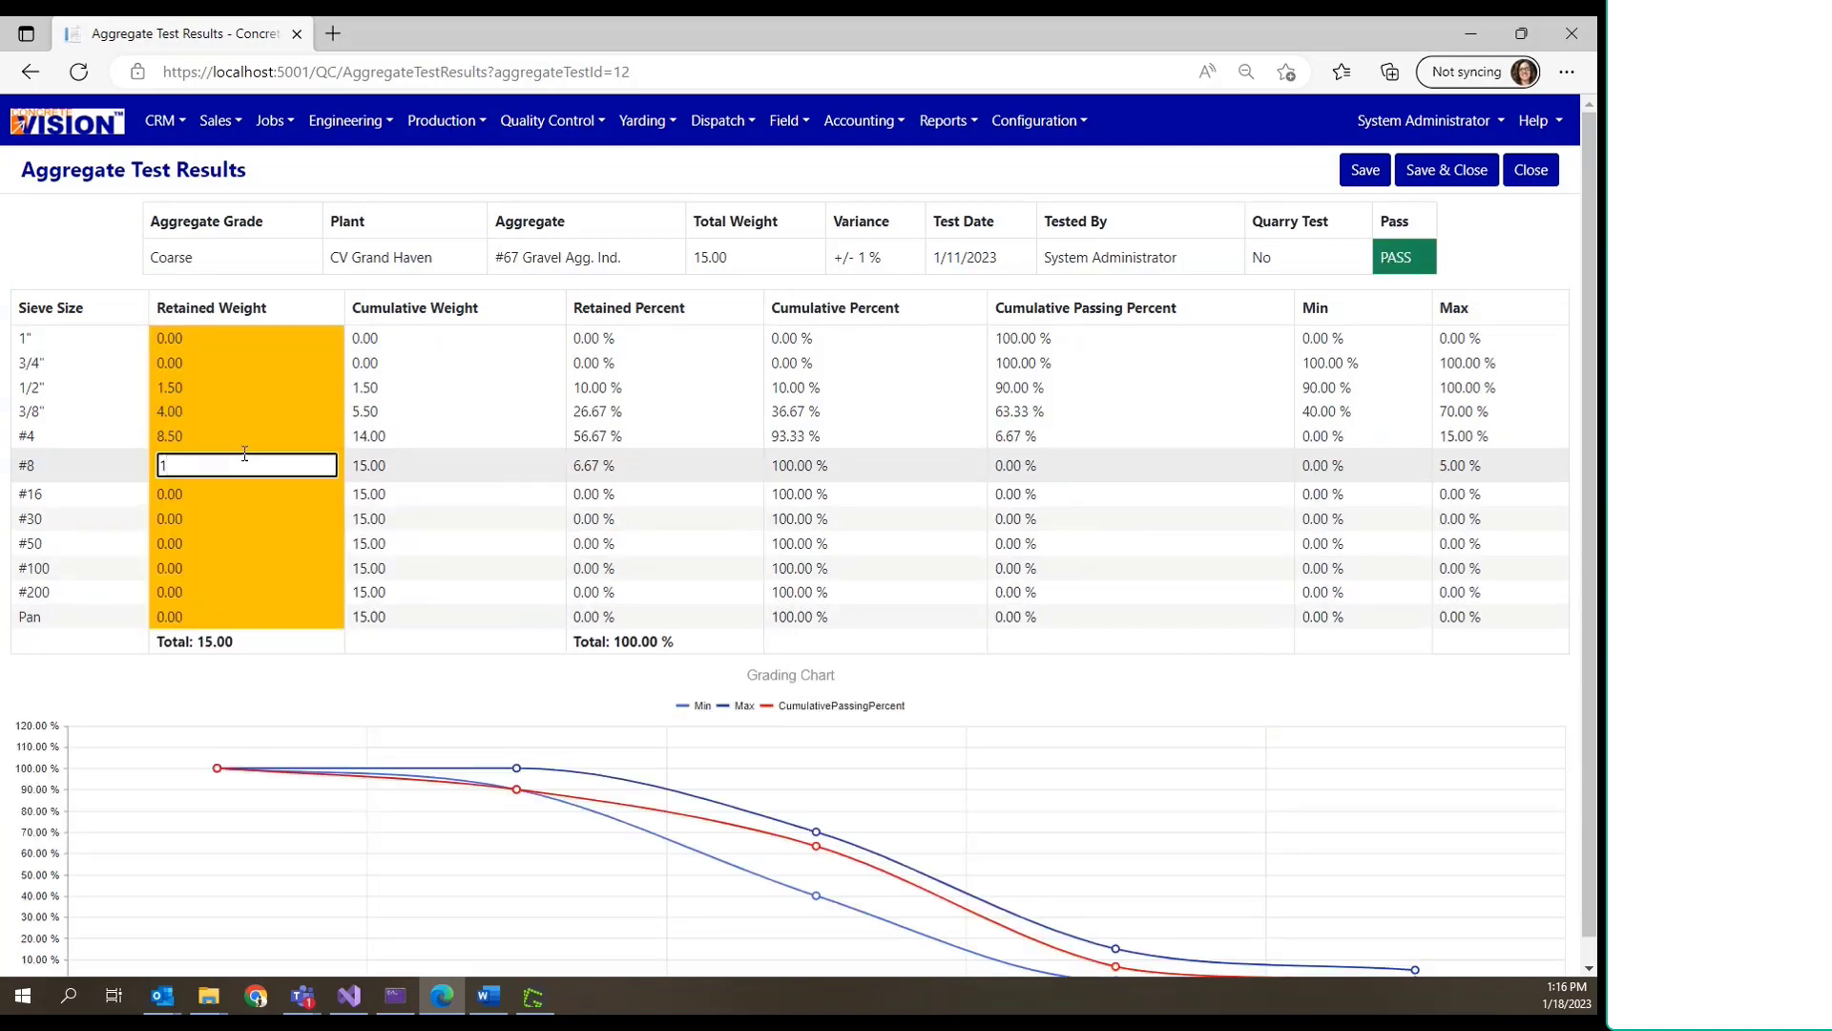
key(BackSpace)
text(.5)
key(Return)
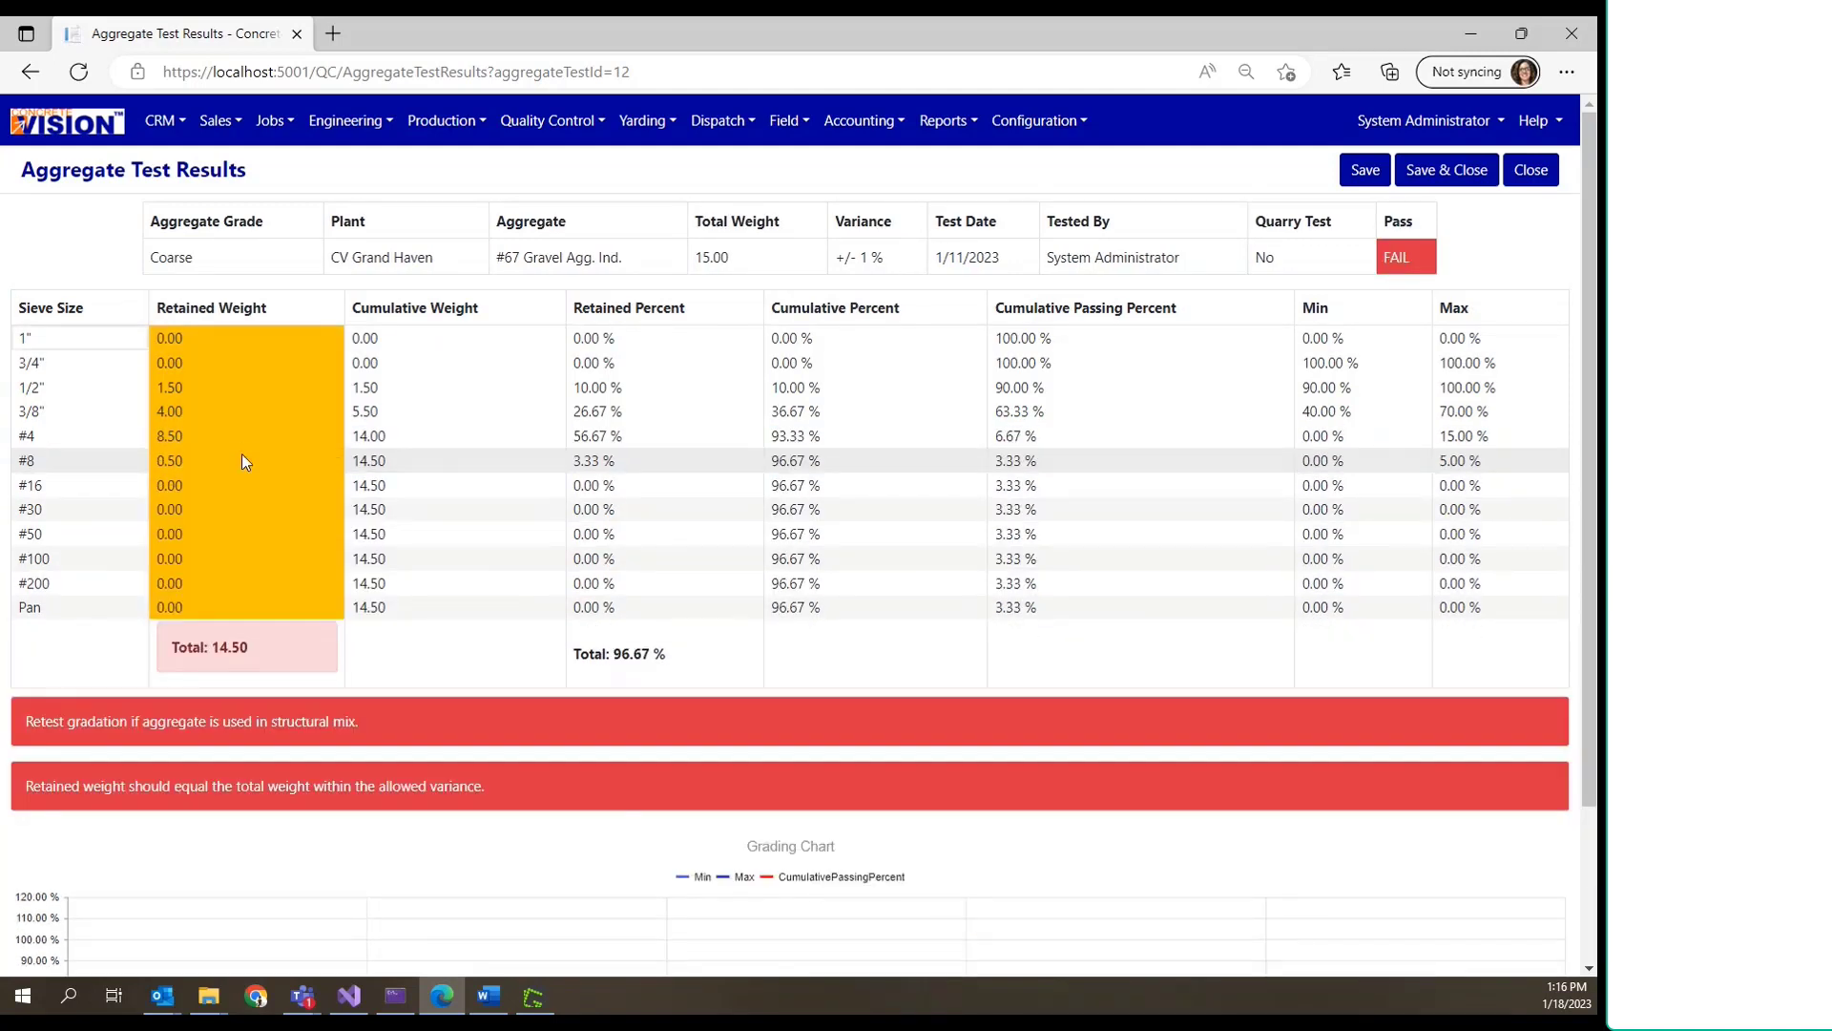
click(200, 607)
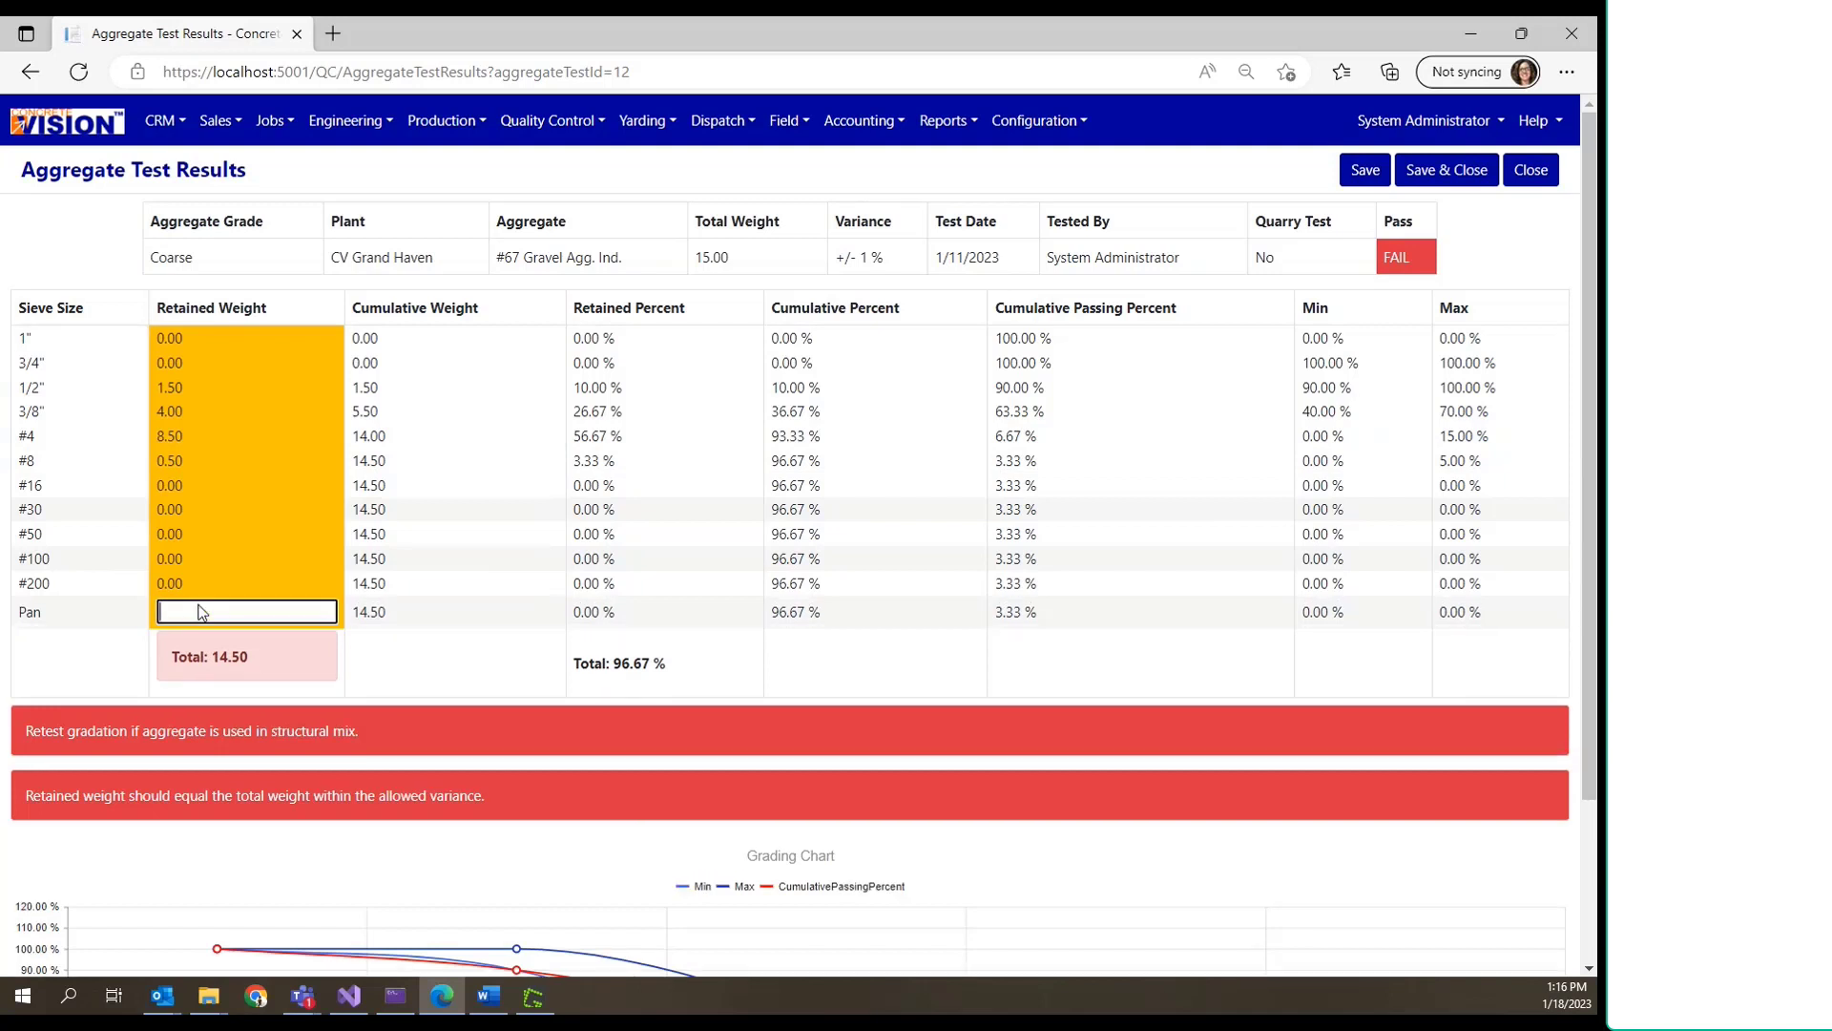
text(.5)
key(Return)
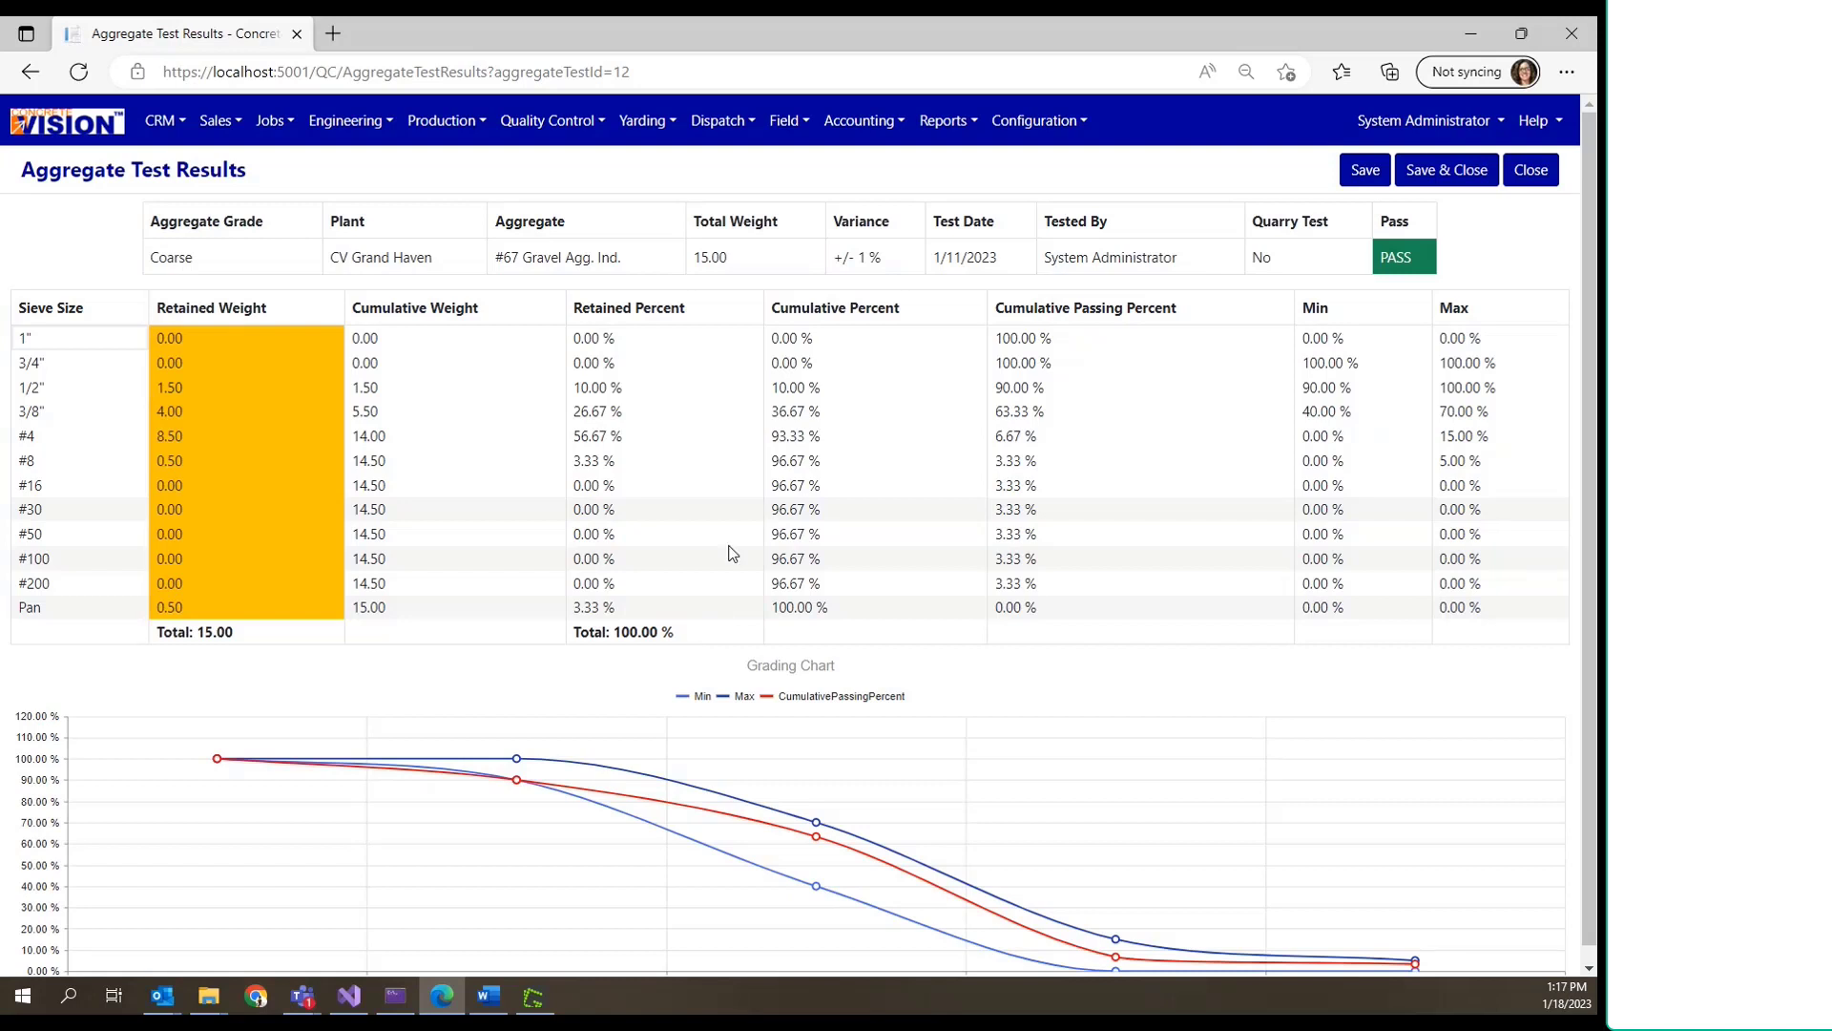
Step: Set the 3/8" sieve's retained weight to 2 and examine the passing percentages against the limits in the grading chart
scroll(737, 420, down, 1)
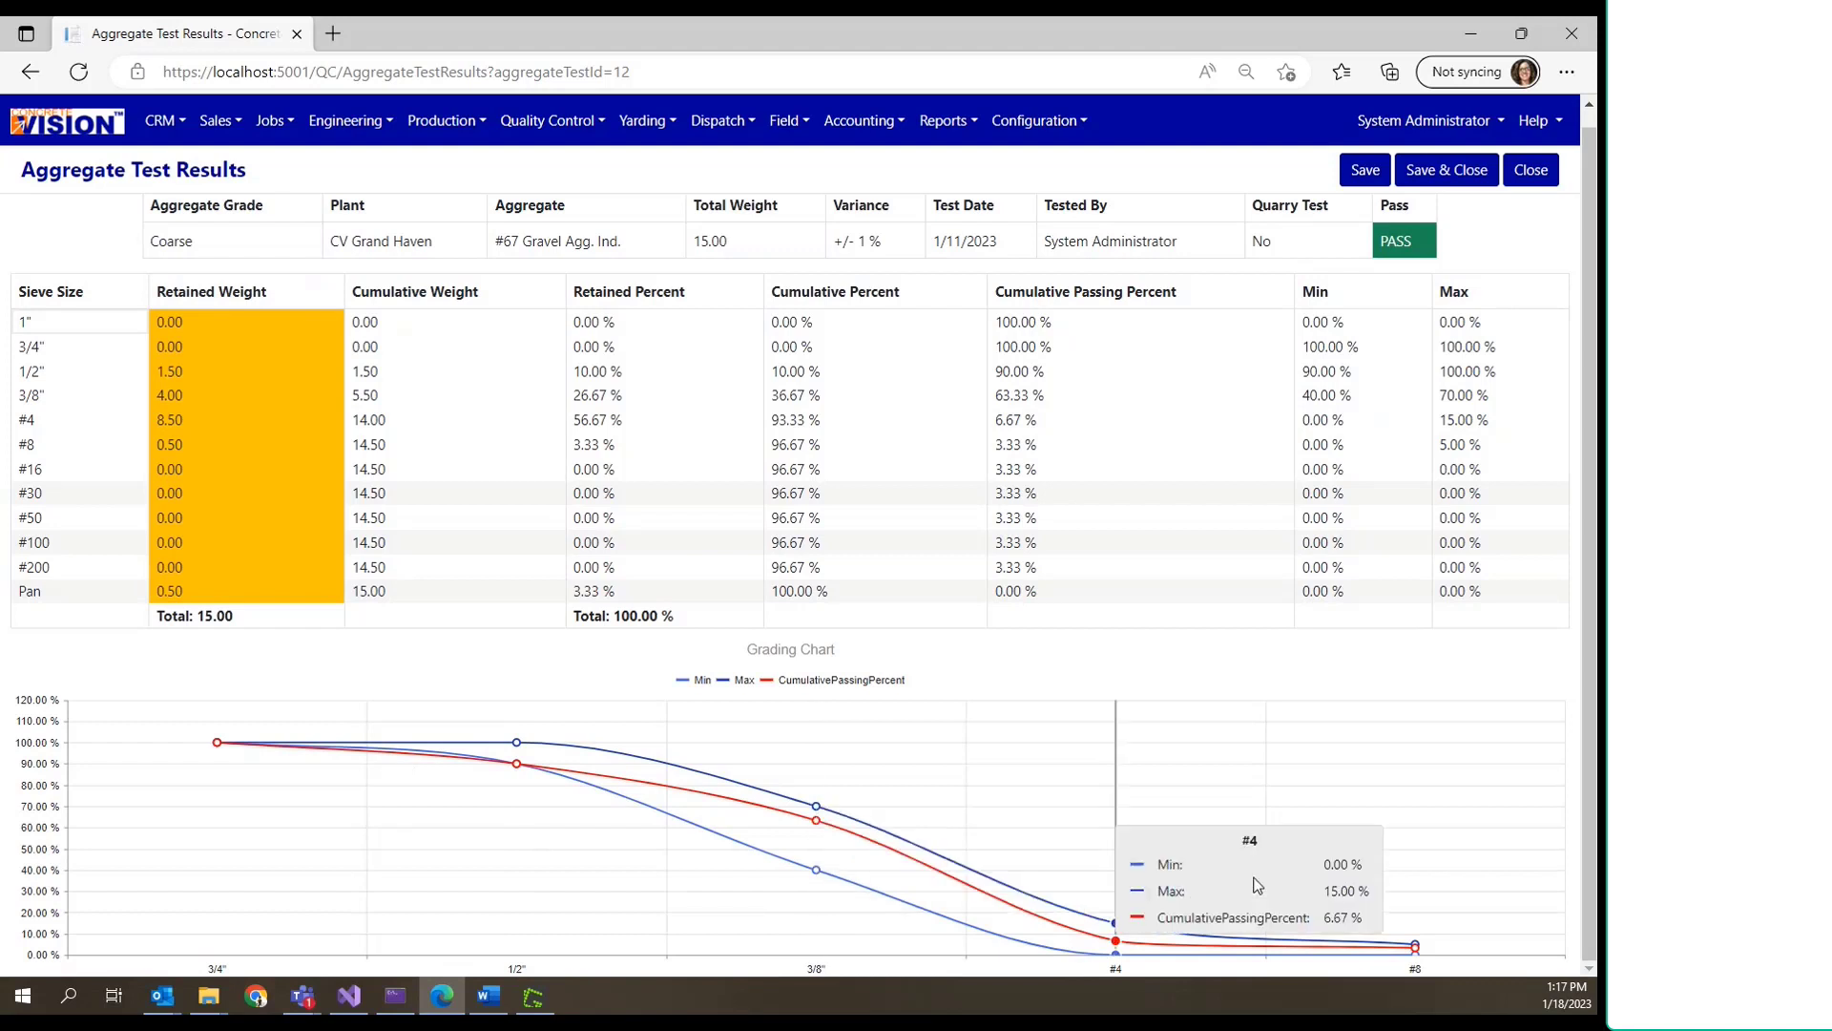
click(194, 396)
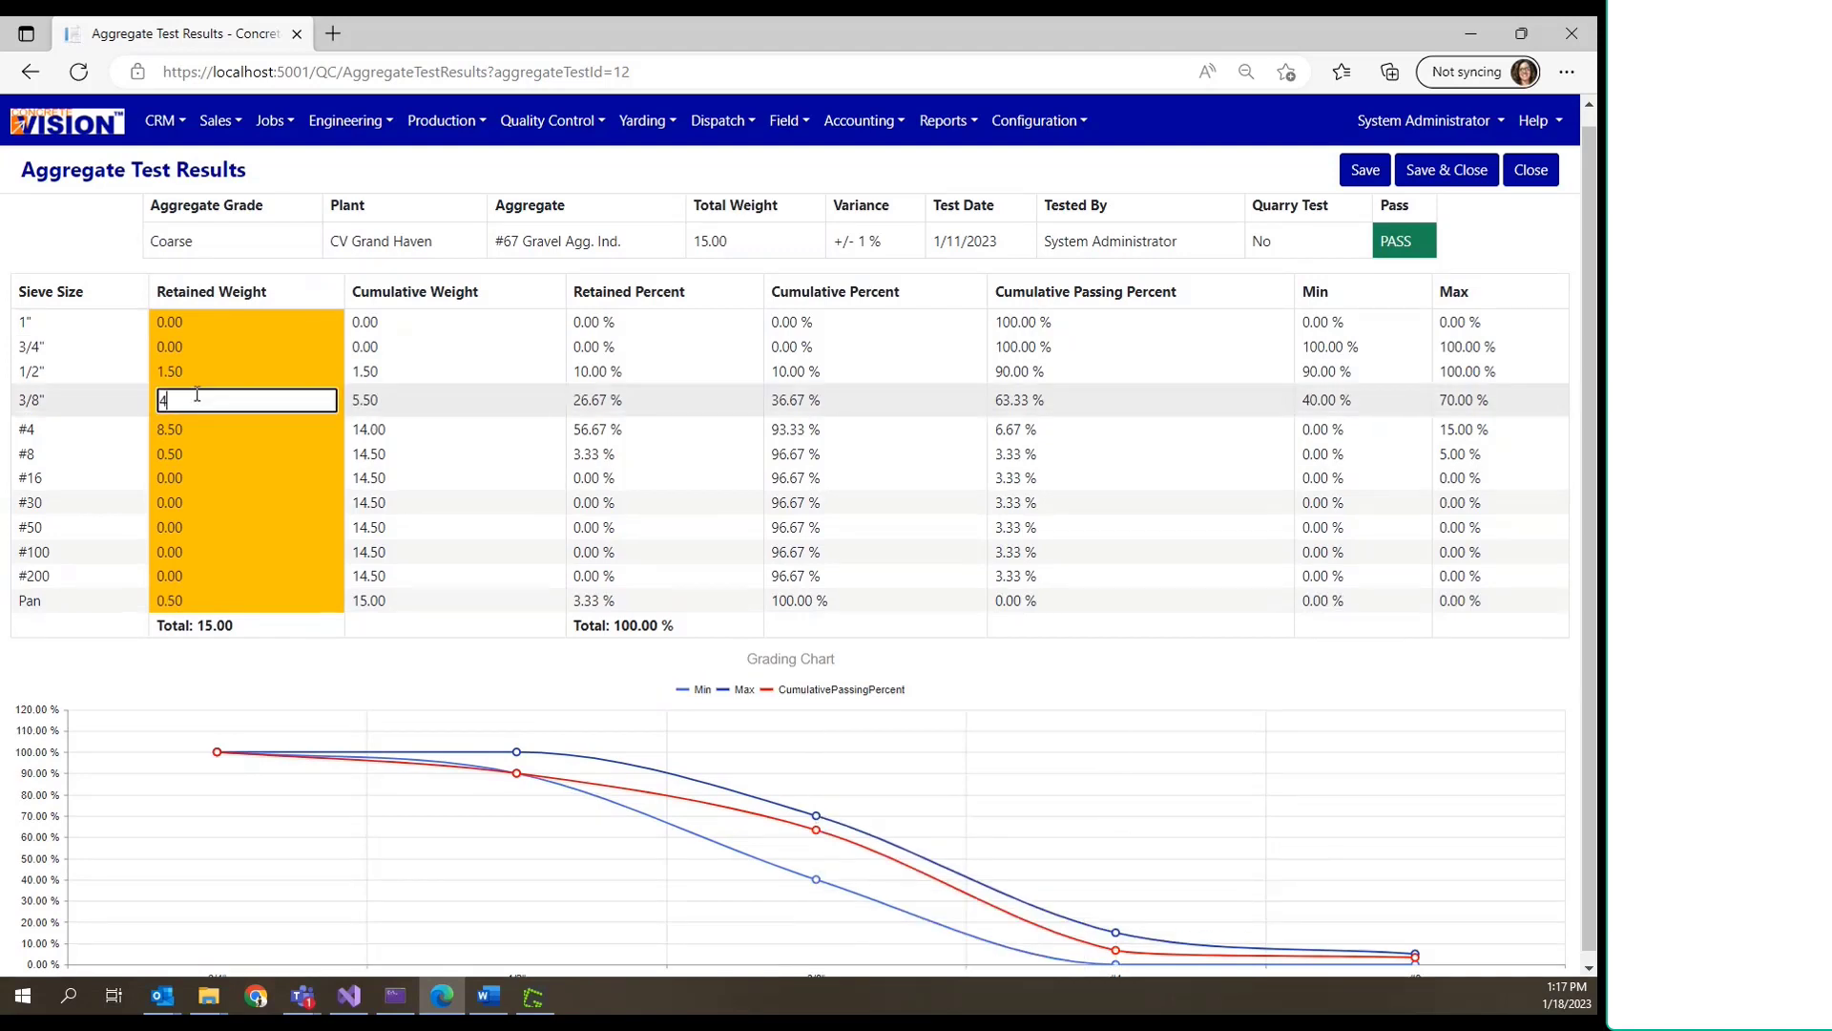
key(BackSpace)
text(6)
key(BackSpace)
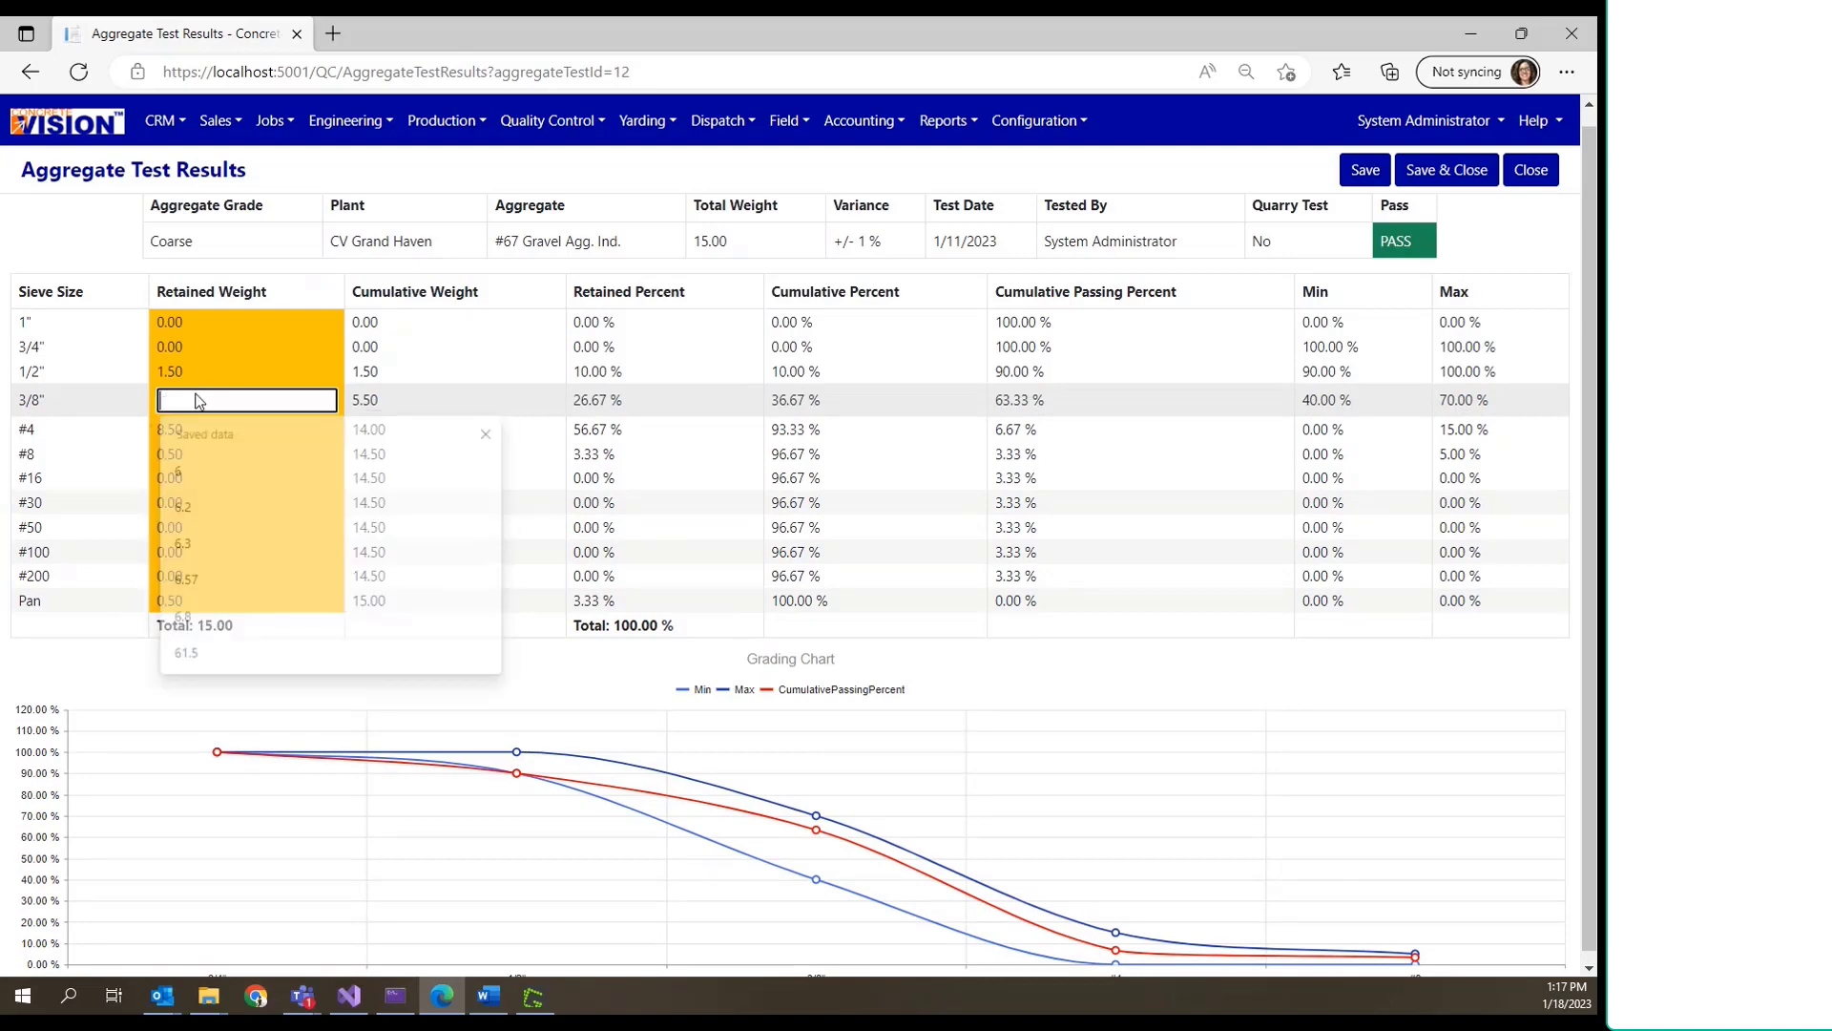
text(2)
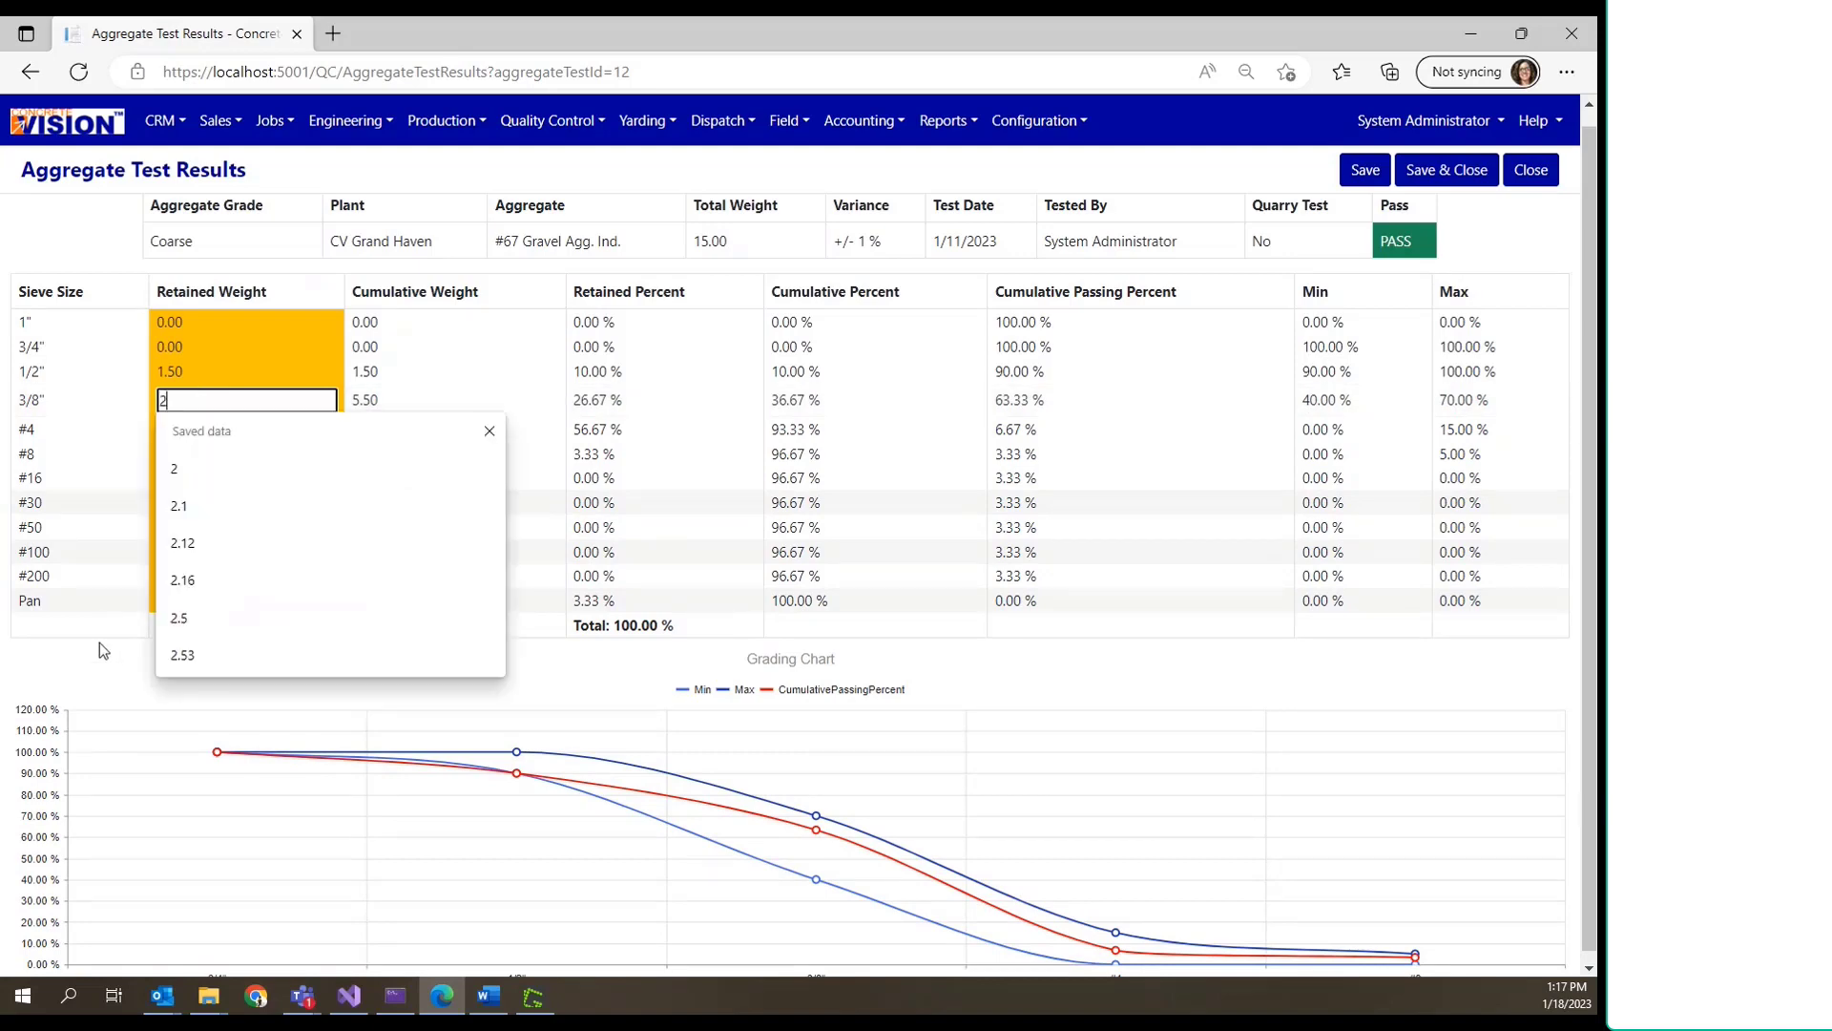
click(67, 627)
scroll(144, 716, down, 2)
mouse_move(771, 800)
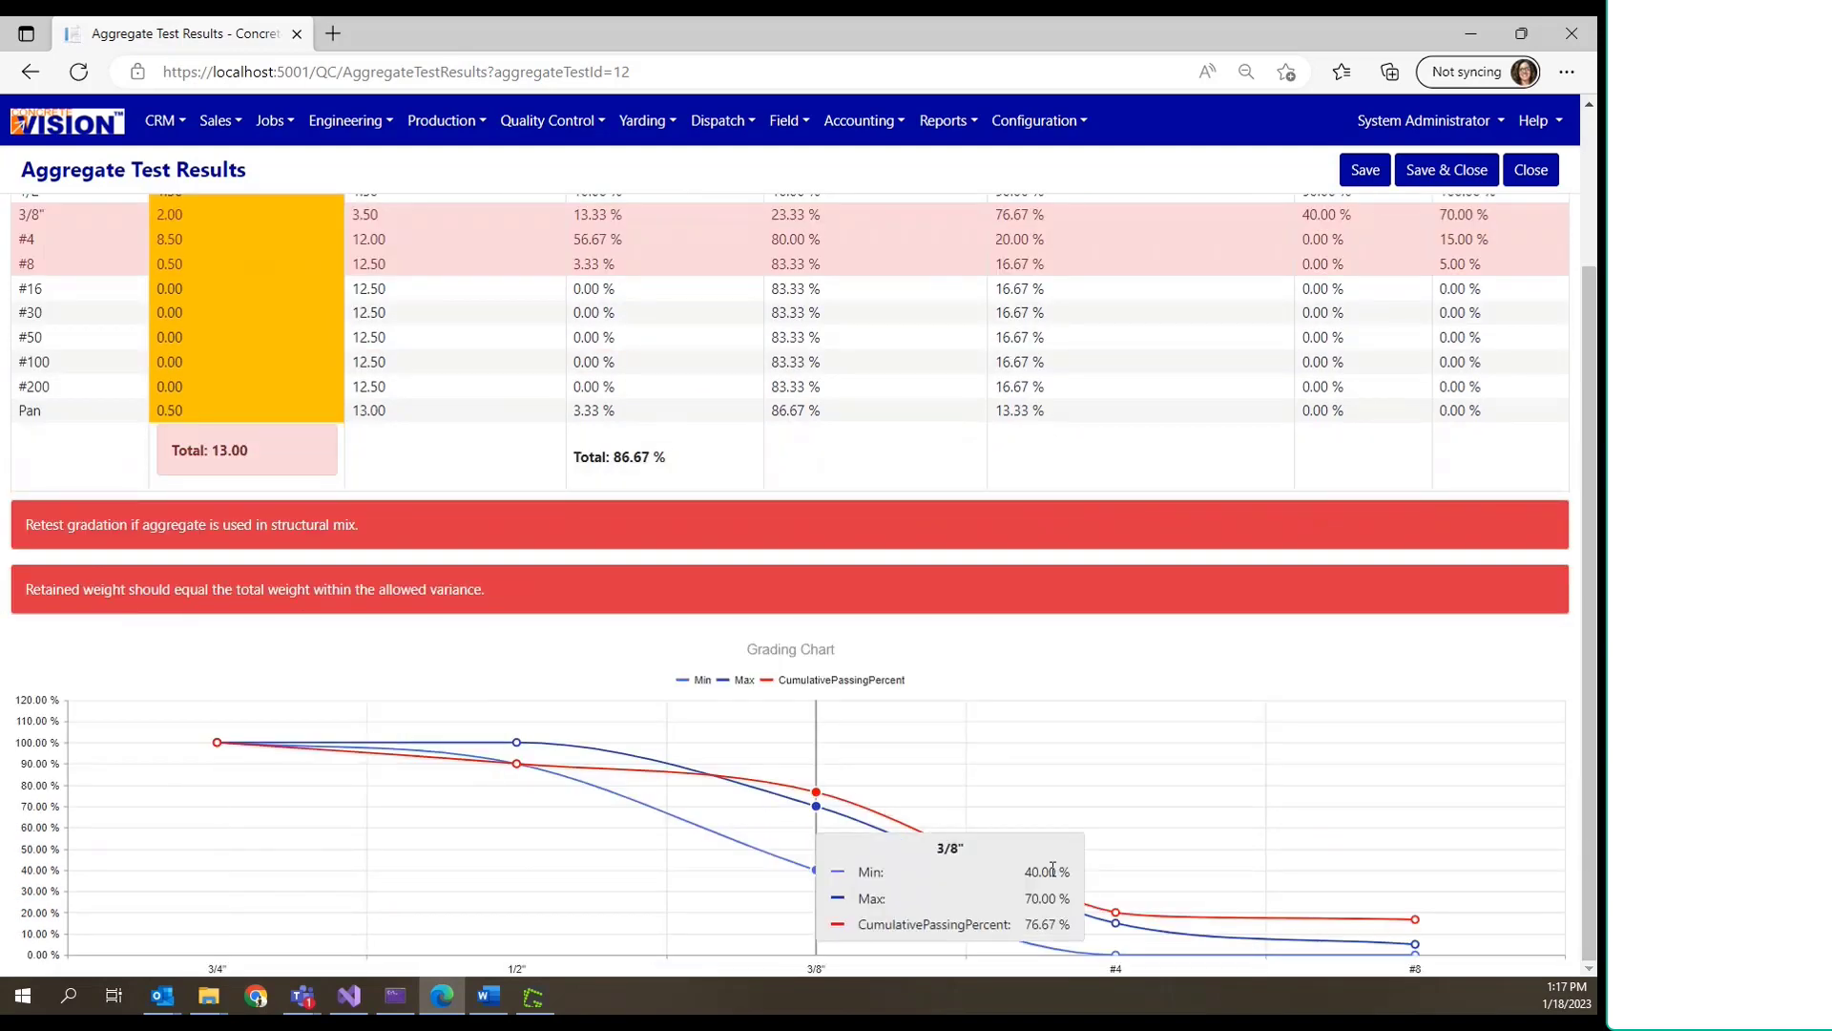
mouse_move(1180, 911)
mouse_move(868, 861)
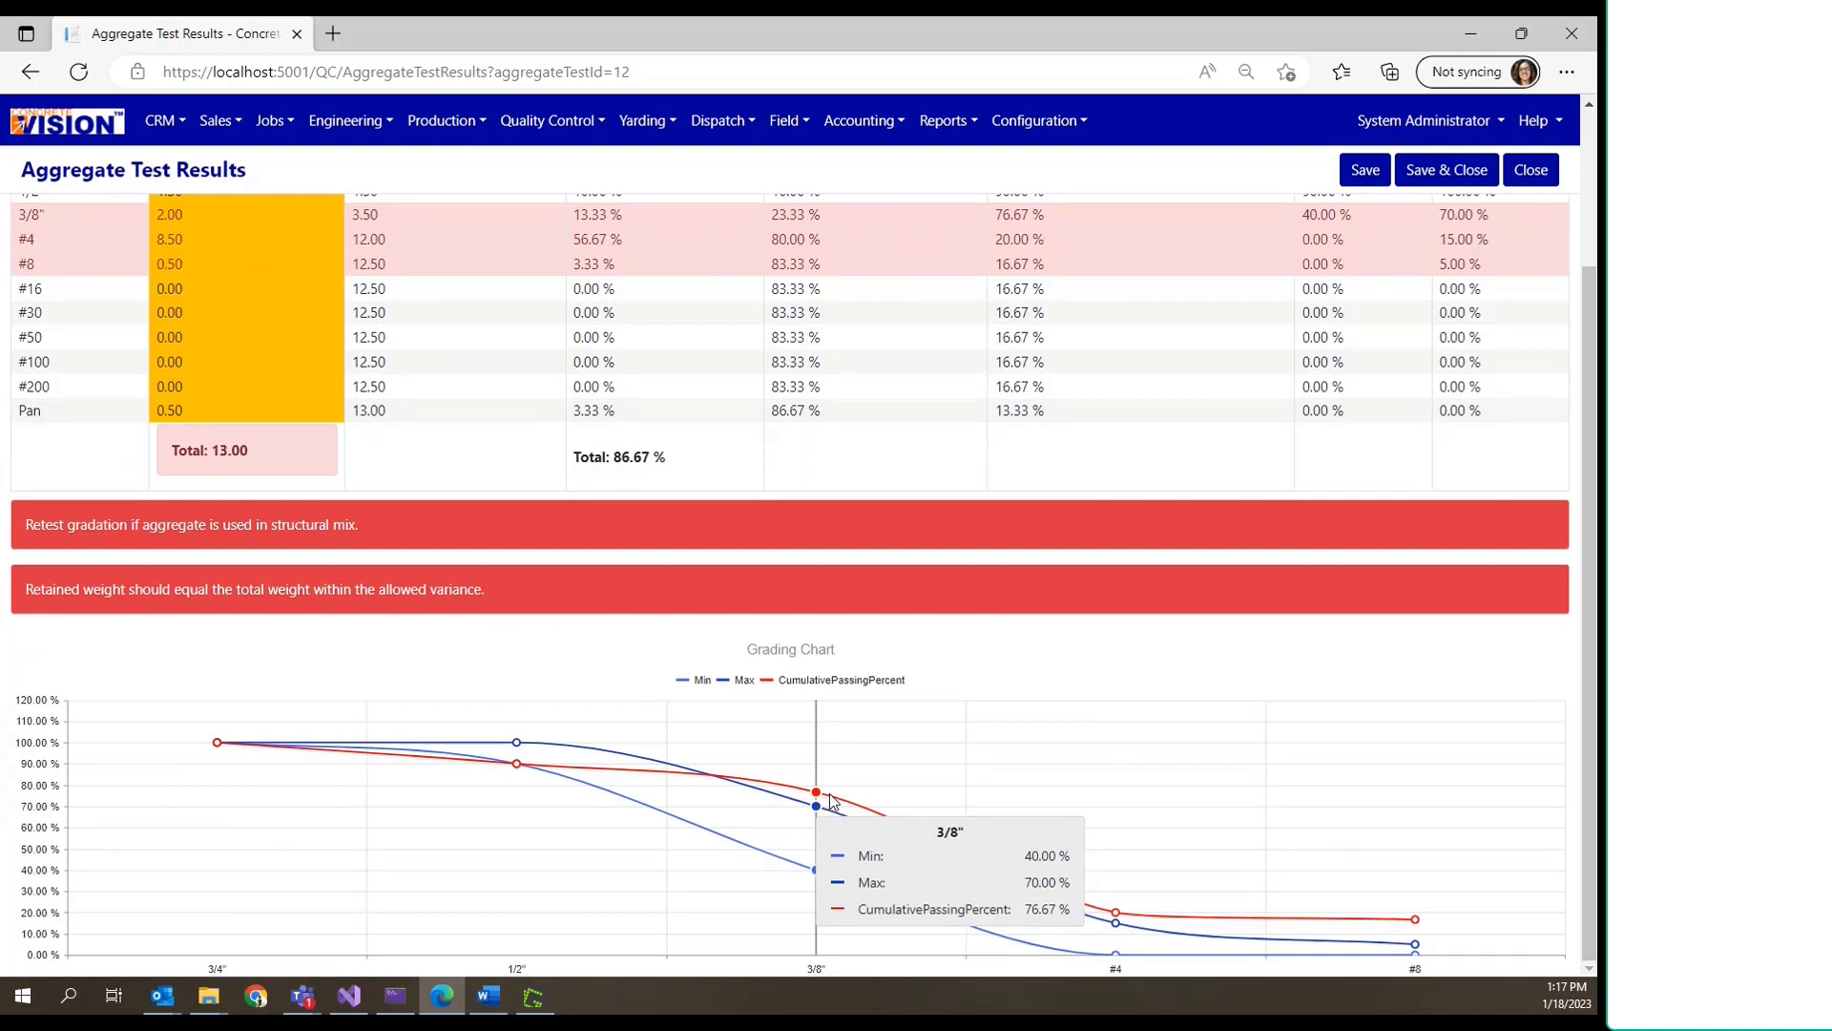
mouse_move(519, 777)
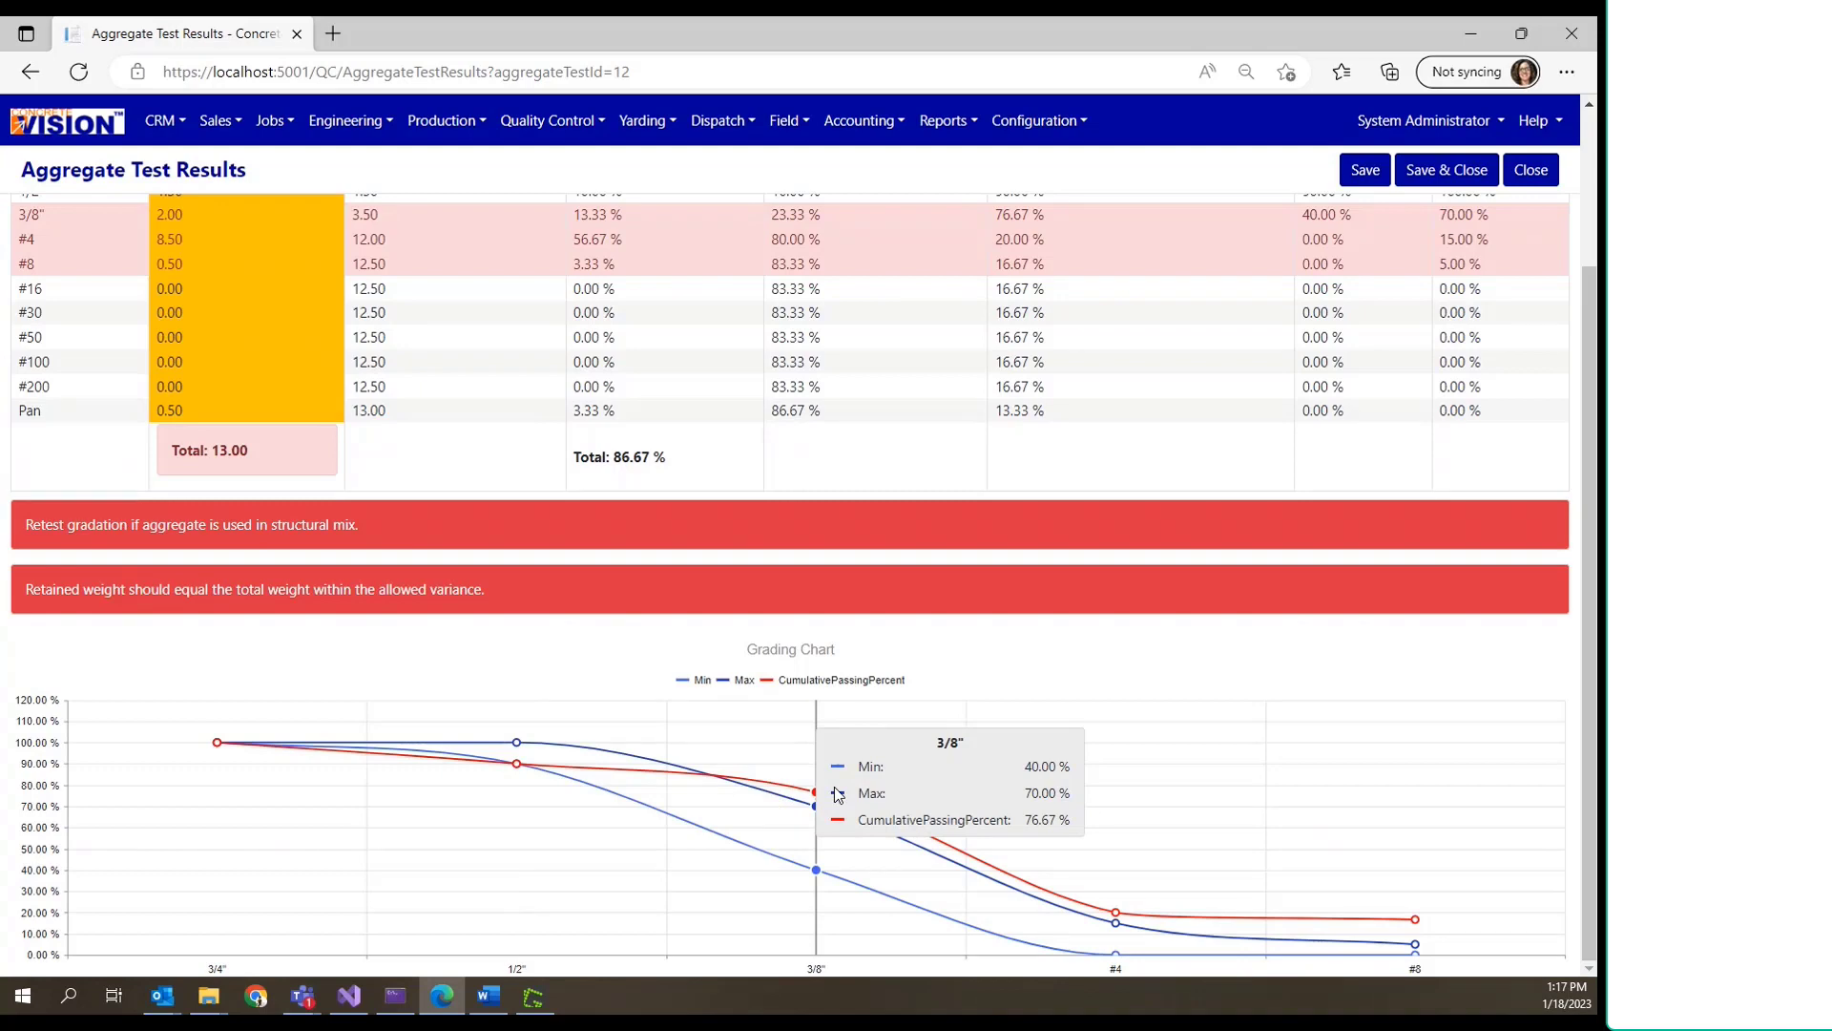
Step: Set the retained weight for the 3/8" sieve to 3
scroll(837, 794, up, 3)
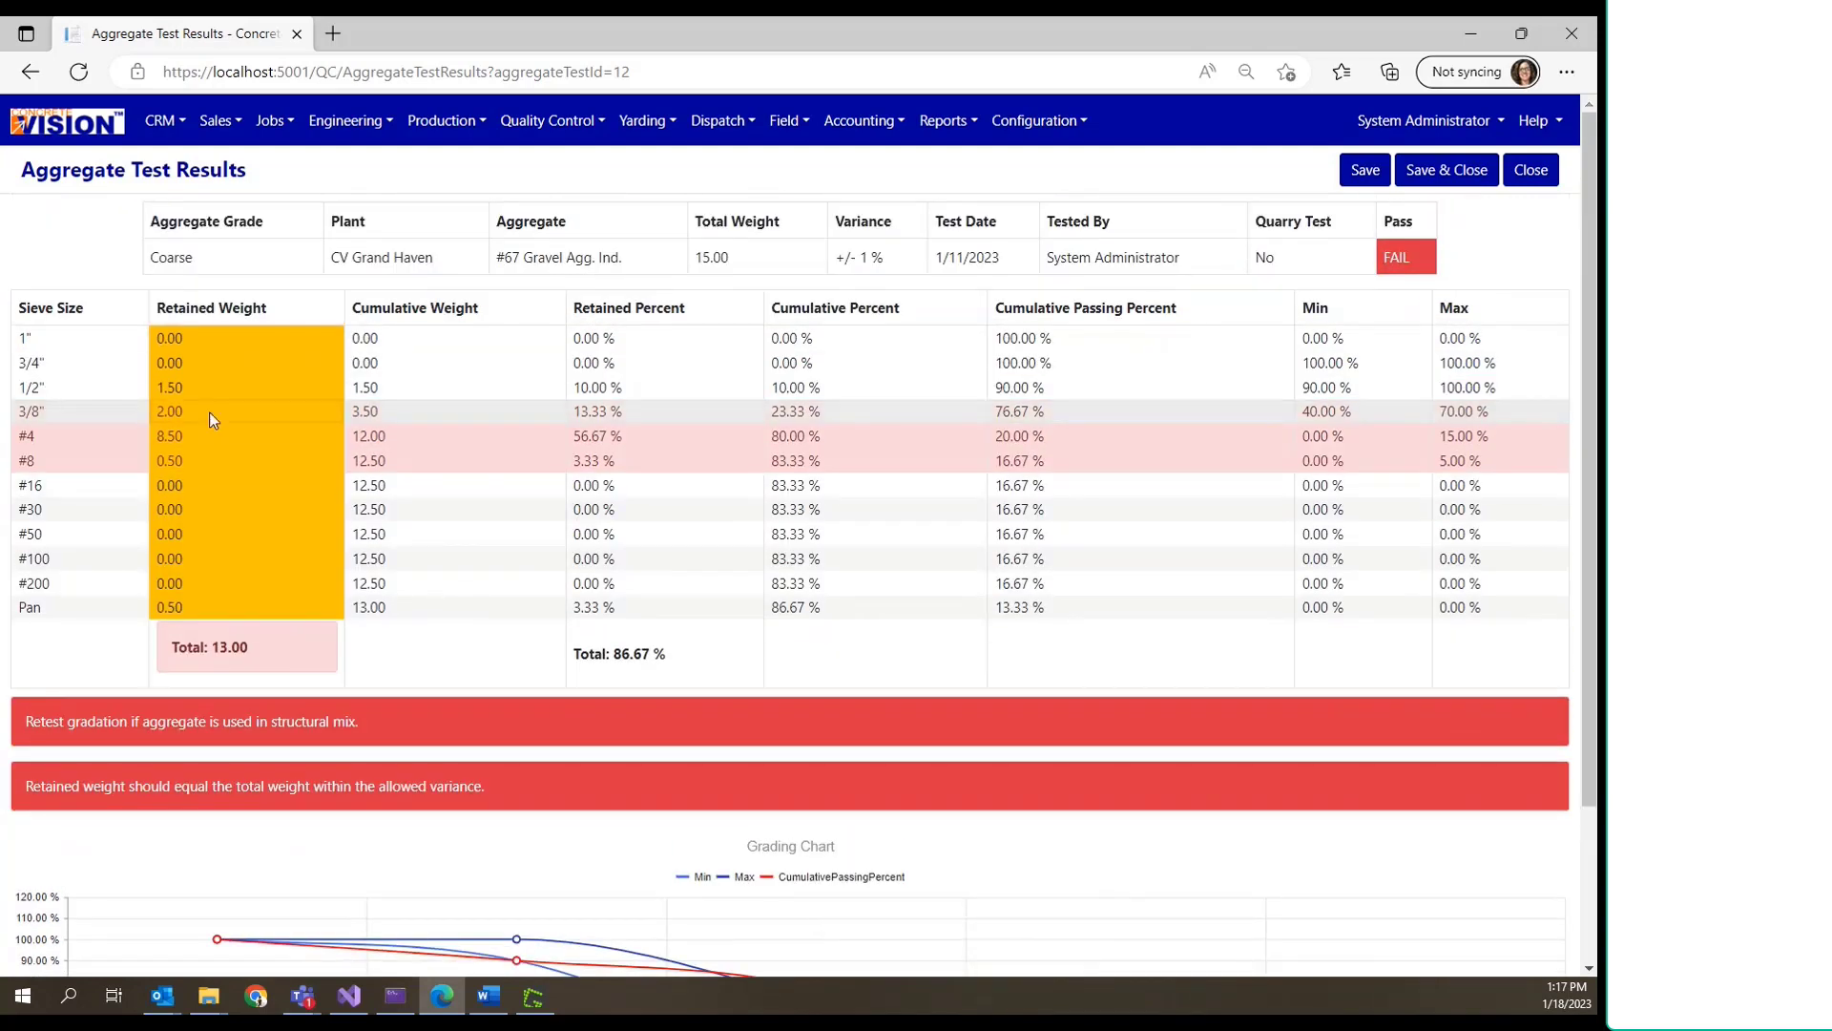
click(212, 417)
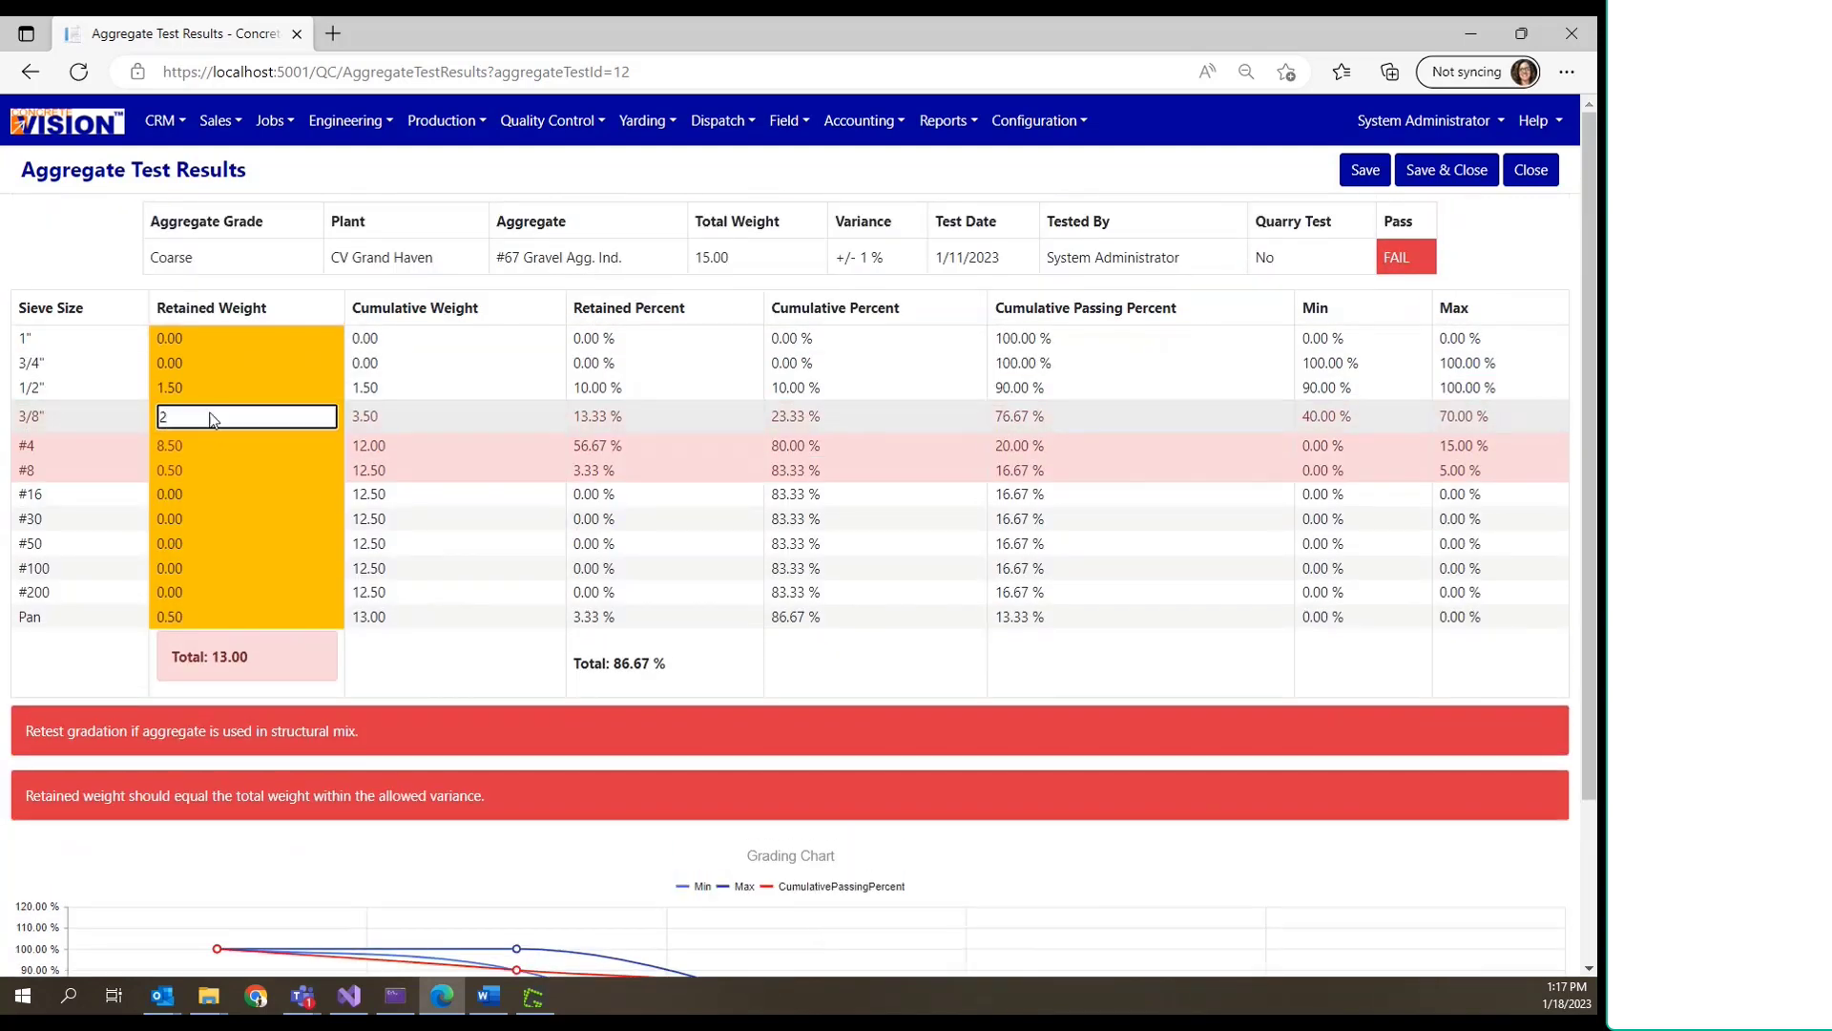
key(BackSpace)
text(3)
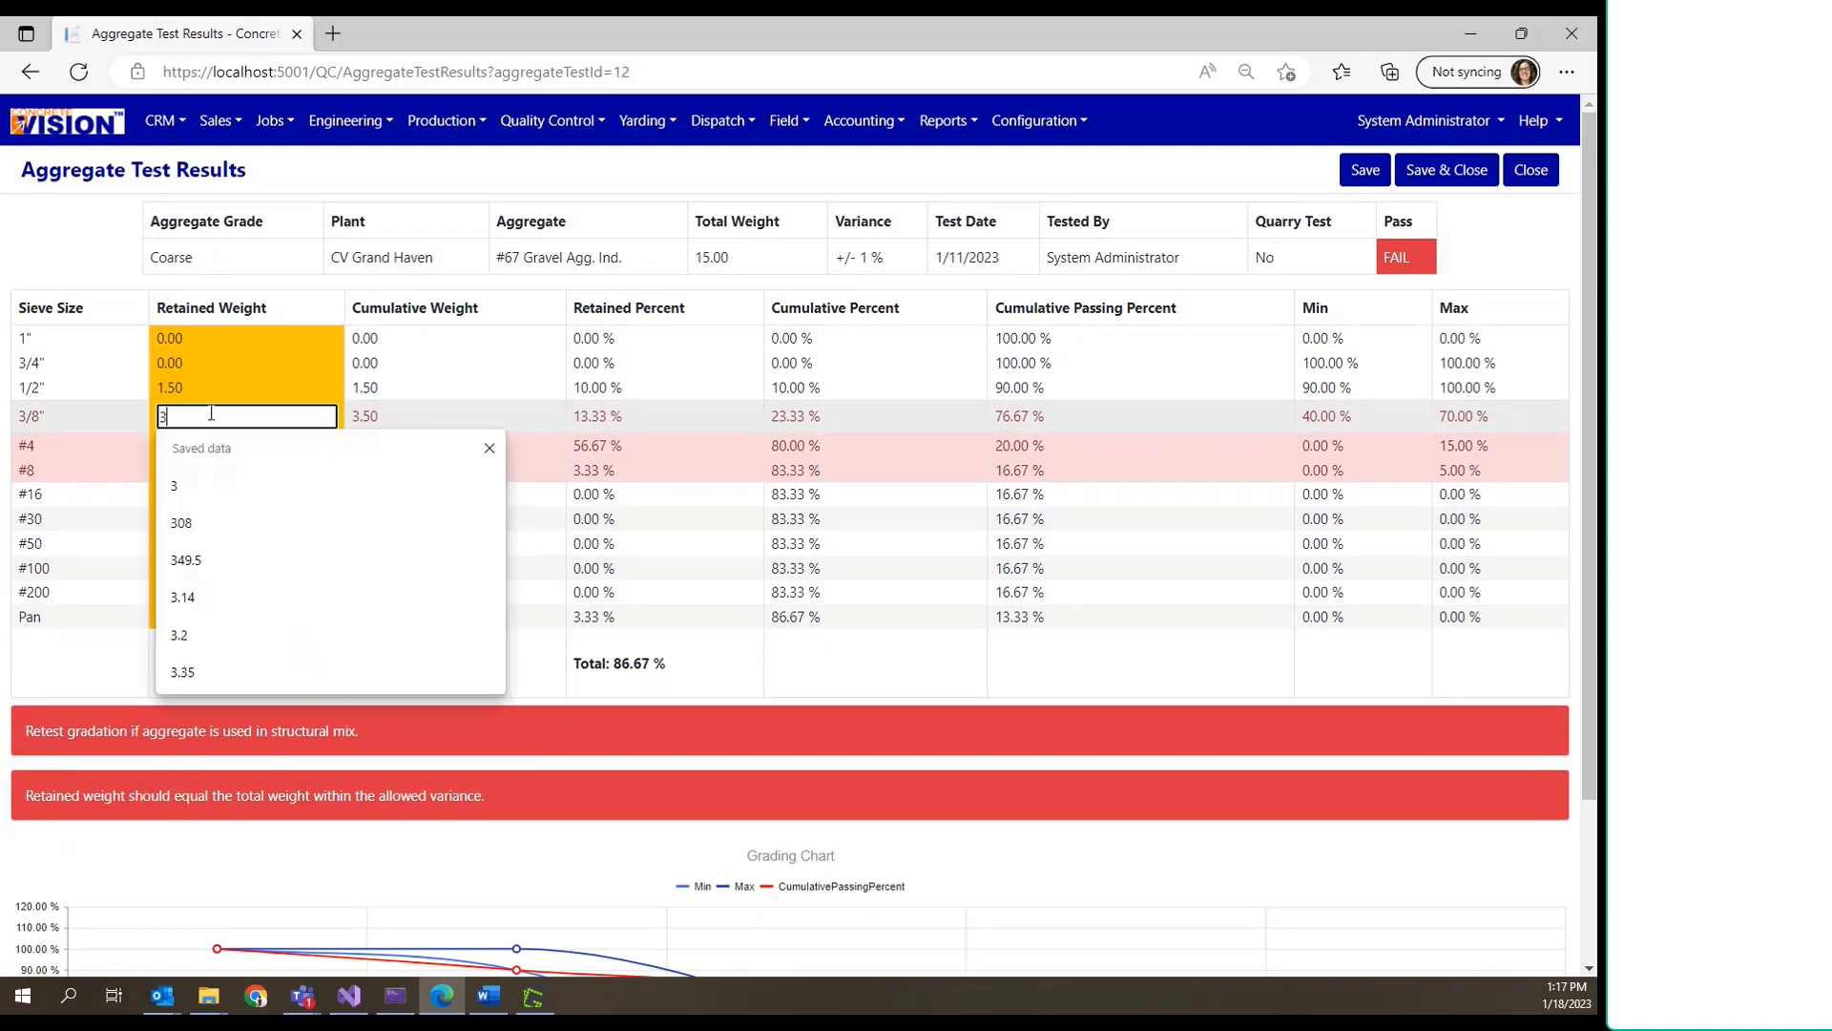
key(Return)
Step: Set the 3/8" sieve's retained weight to 4, and save and close the test results
click(209, 410)
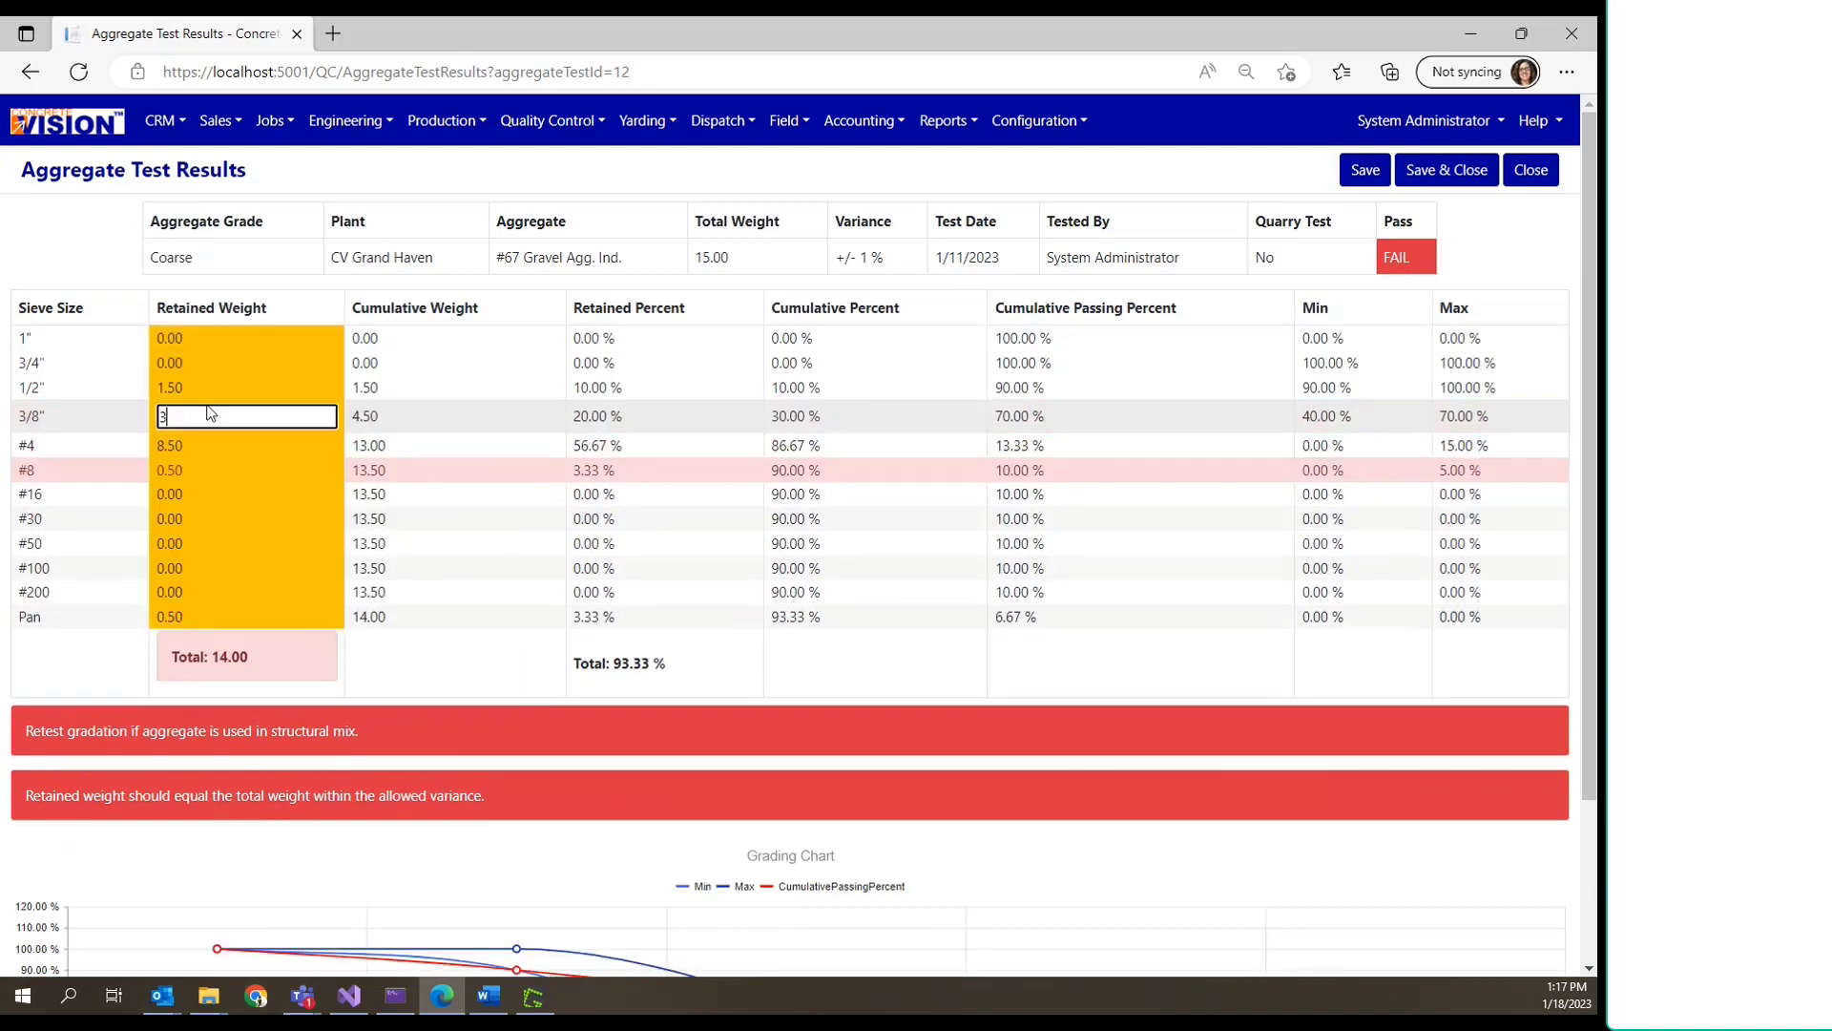
text(4)
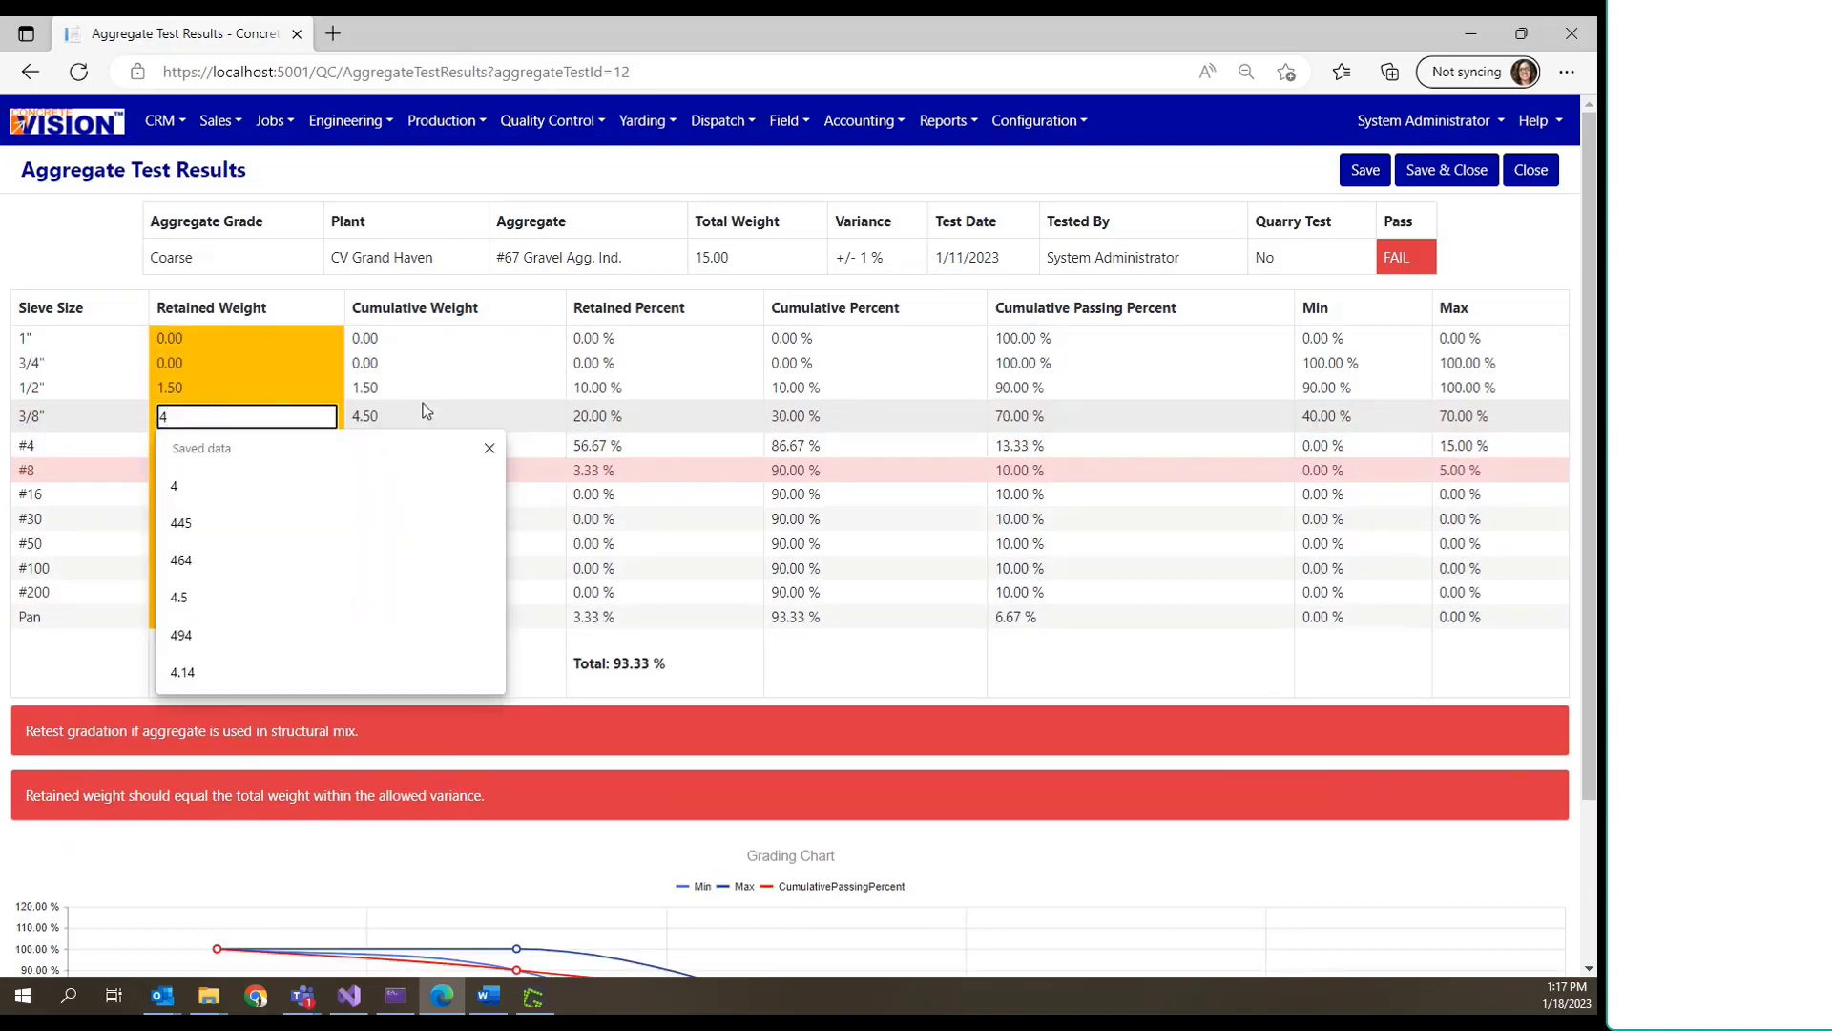
key(Return)
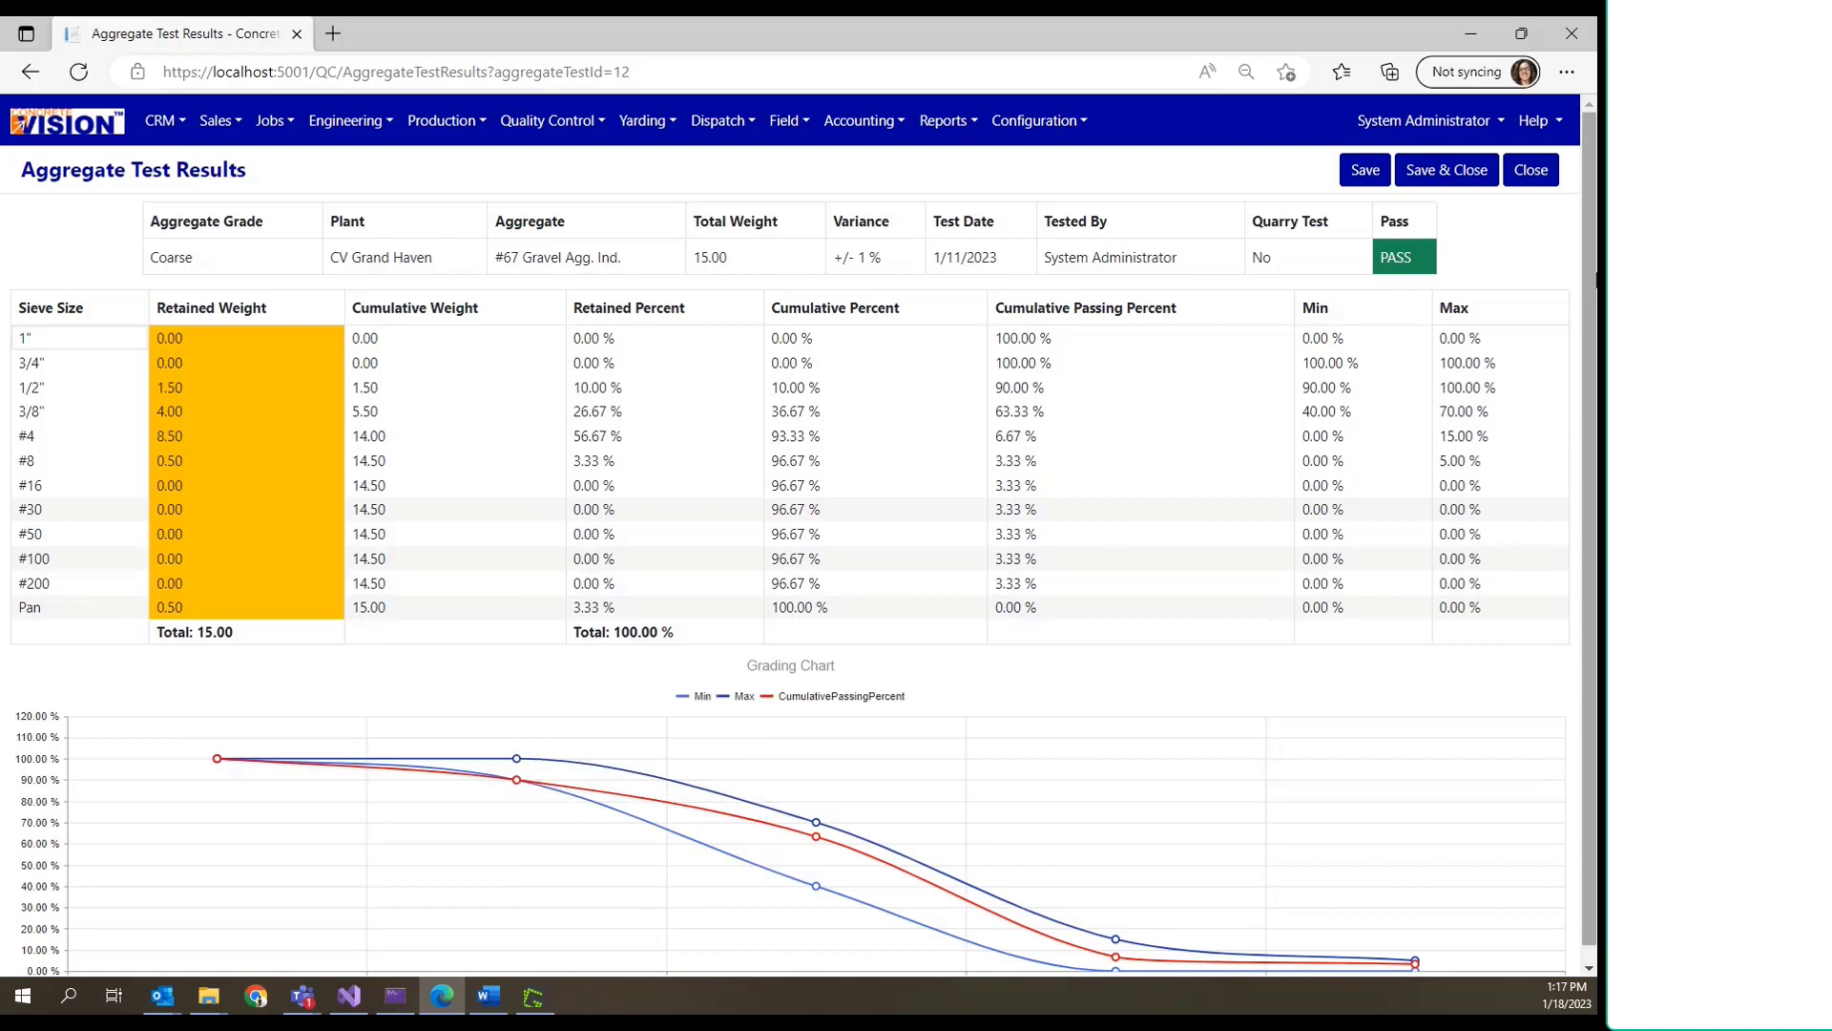
click(1473, 180)
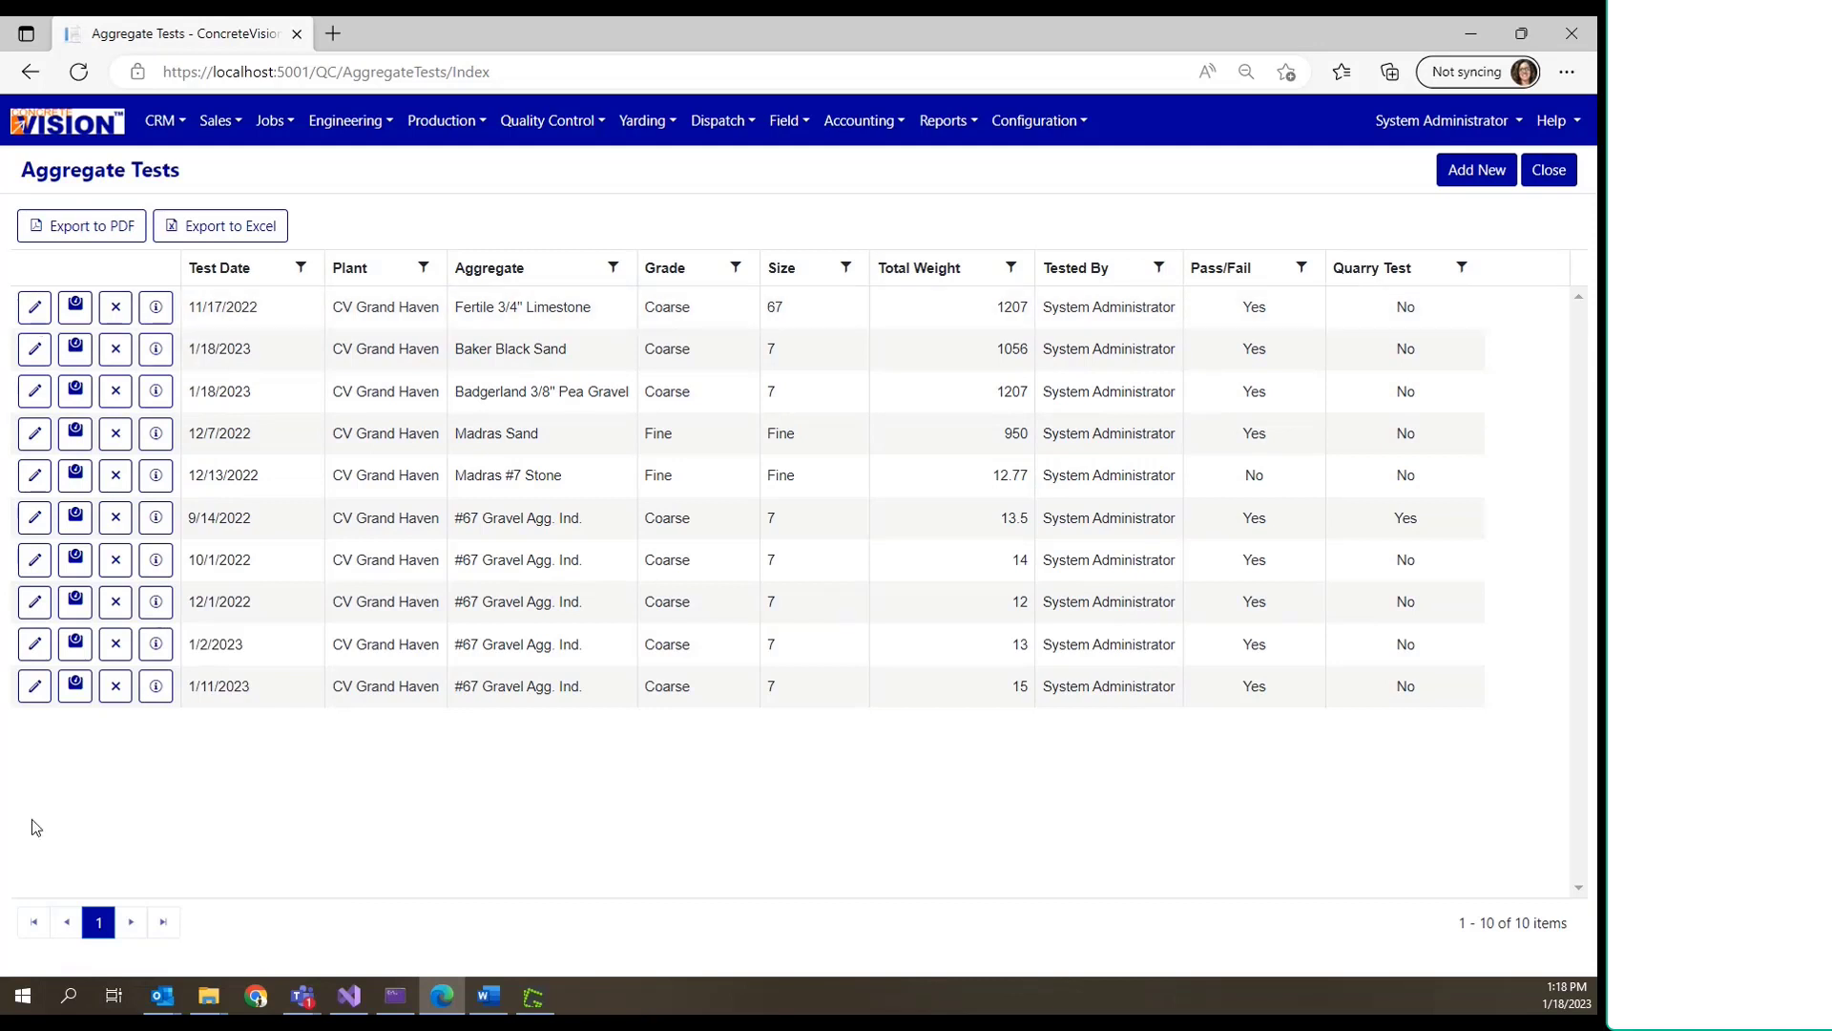
Step: Edit the 1/11/2023 #67 Gravel Agg. Ind. test, setting its test date to 1/18/2023, and save and close its results
click(29, 692)
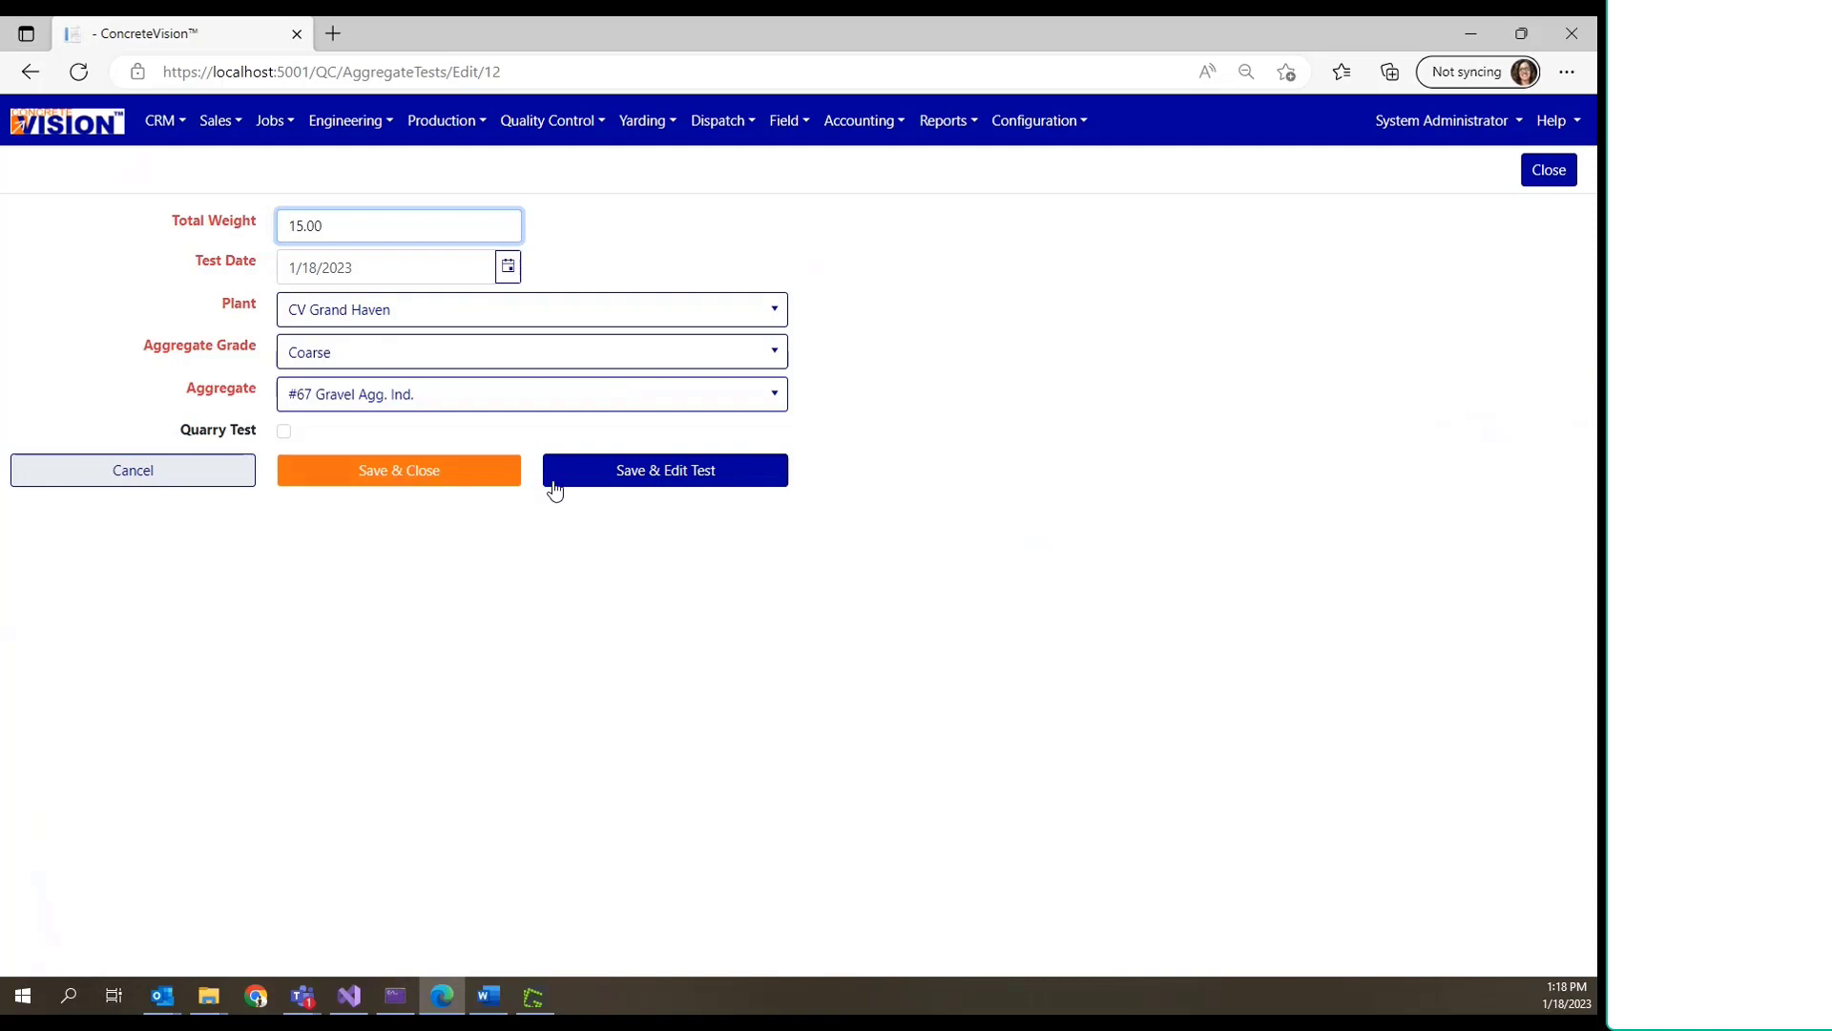
click(605, 477)
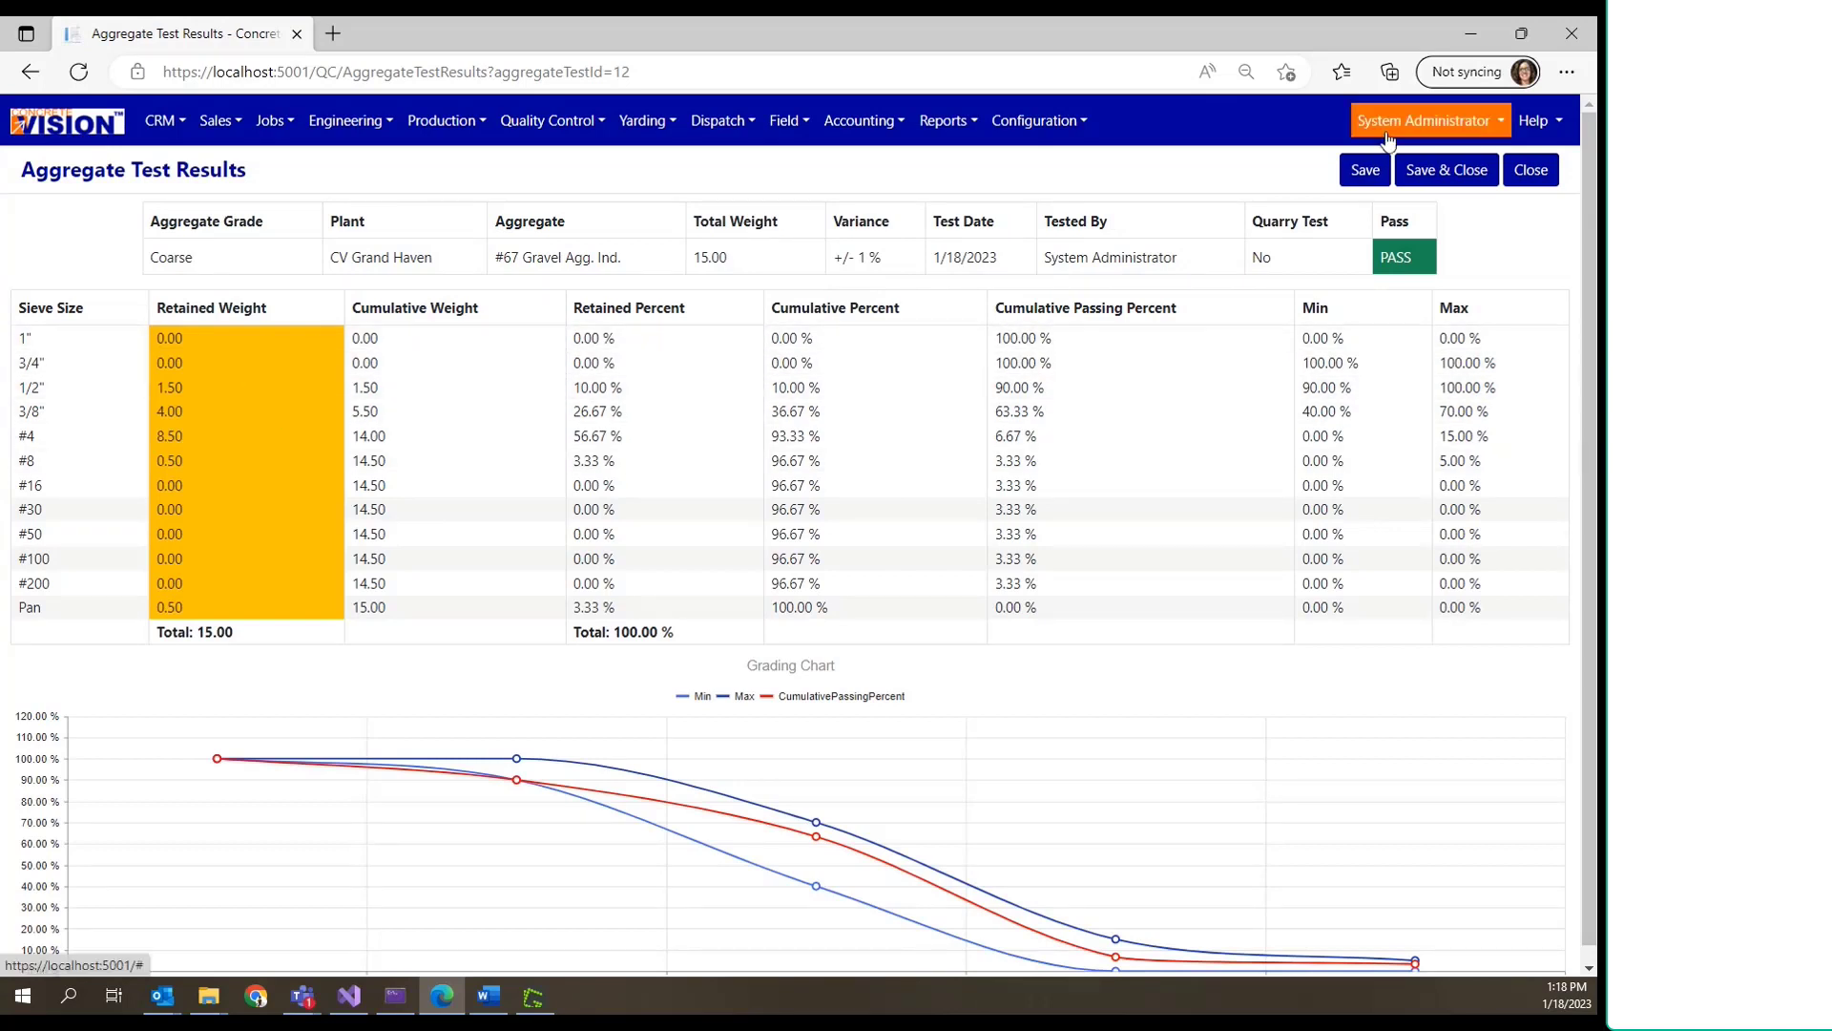
click(1443, 178)
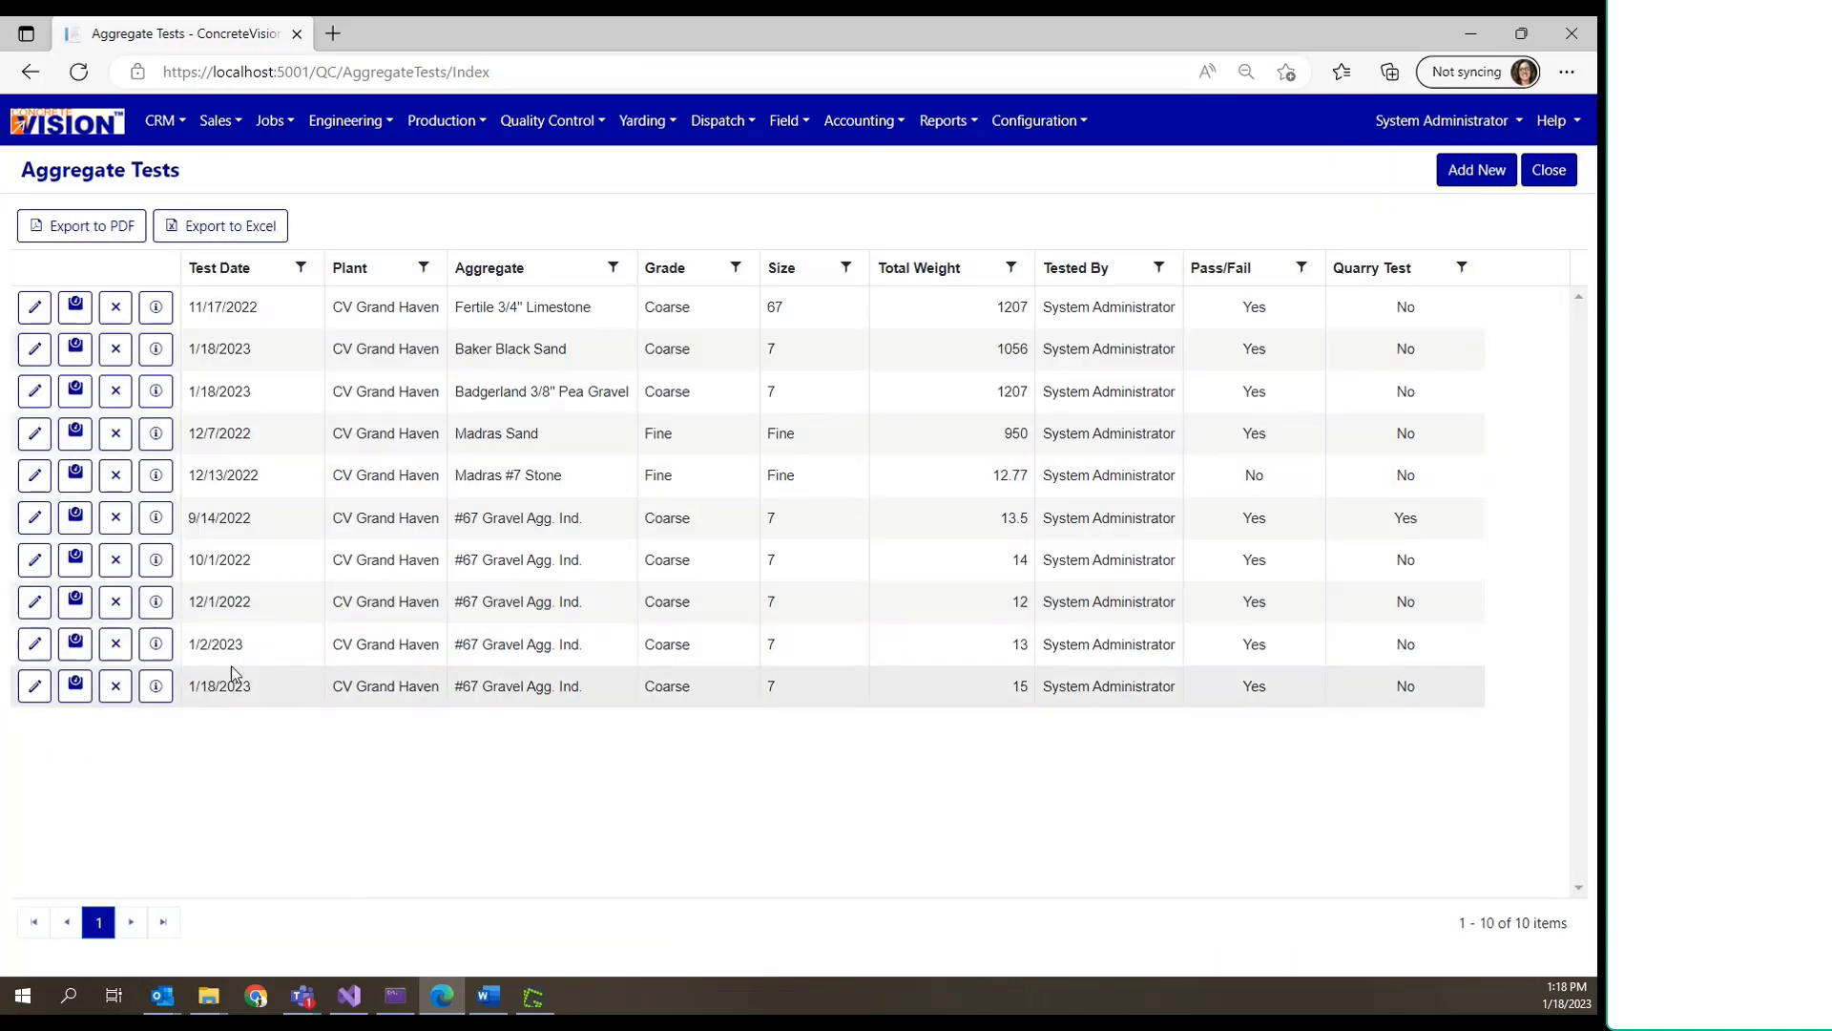
Step: Review the 1/18/2023 #67 Gravel Agg. Ind. test's sieve results and grading chart, and save and close them
click(74, 686)
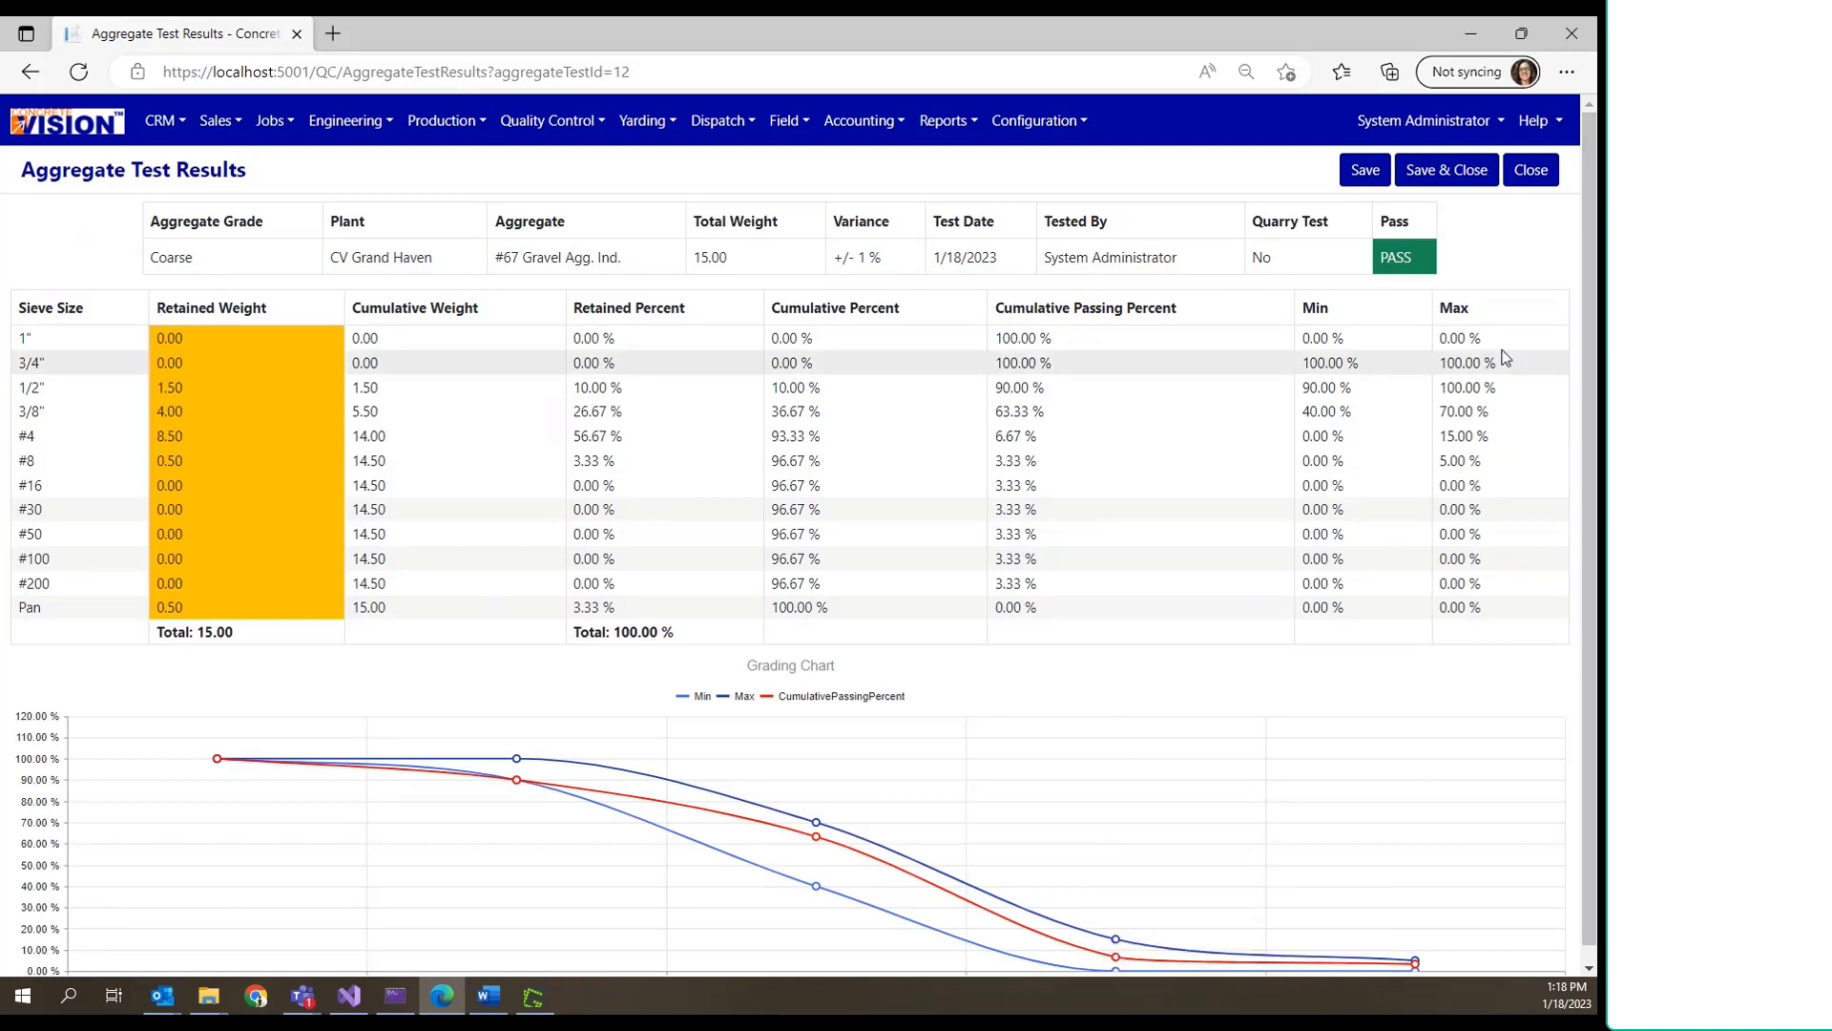
click(1447, 170)
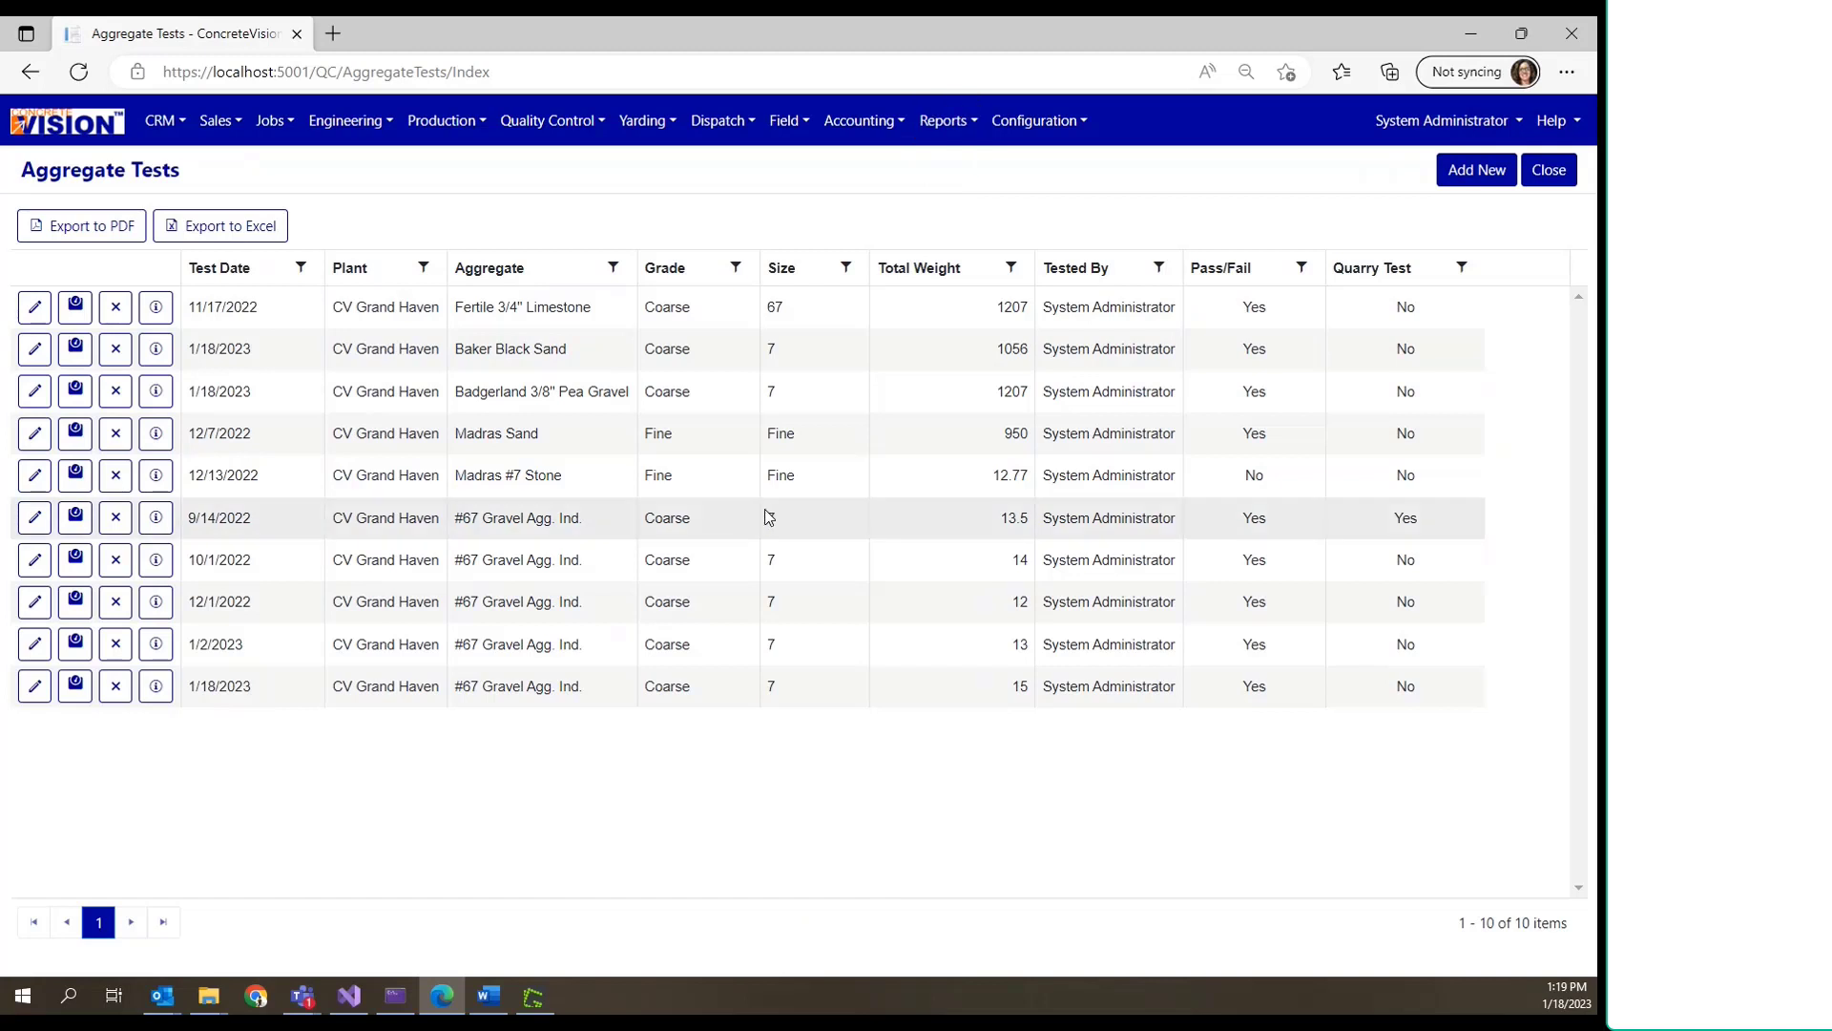
Step: Start a gradation average report for plant CV Grand Haven, grade Coarse and aggregate #67 Gravel Agg. Ind
click(945, 121)
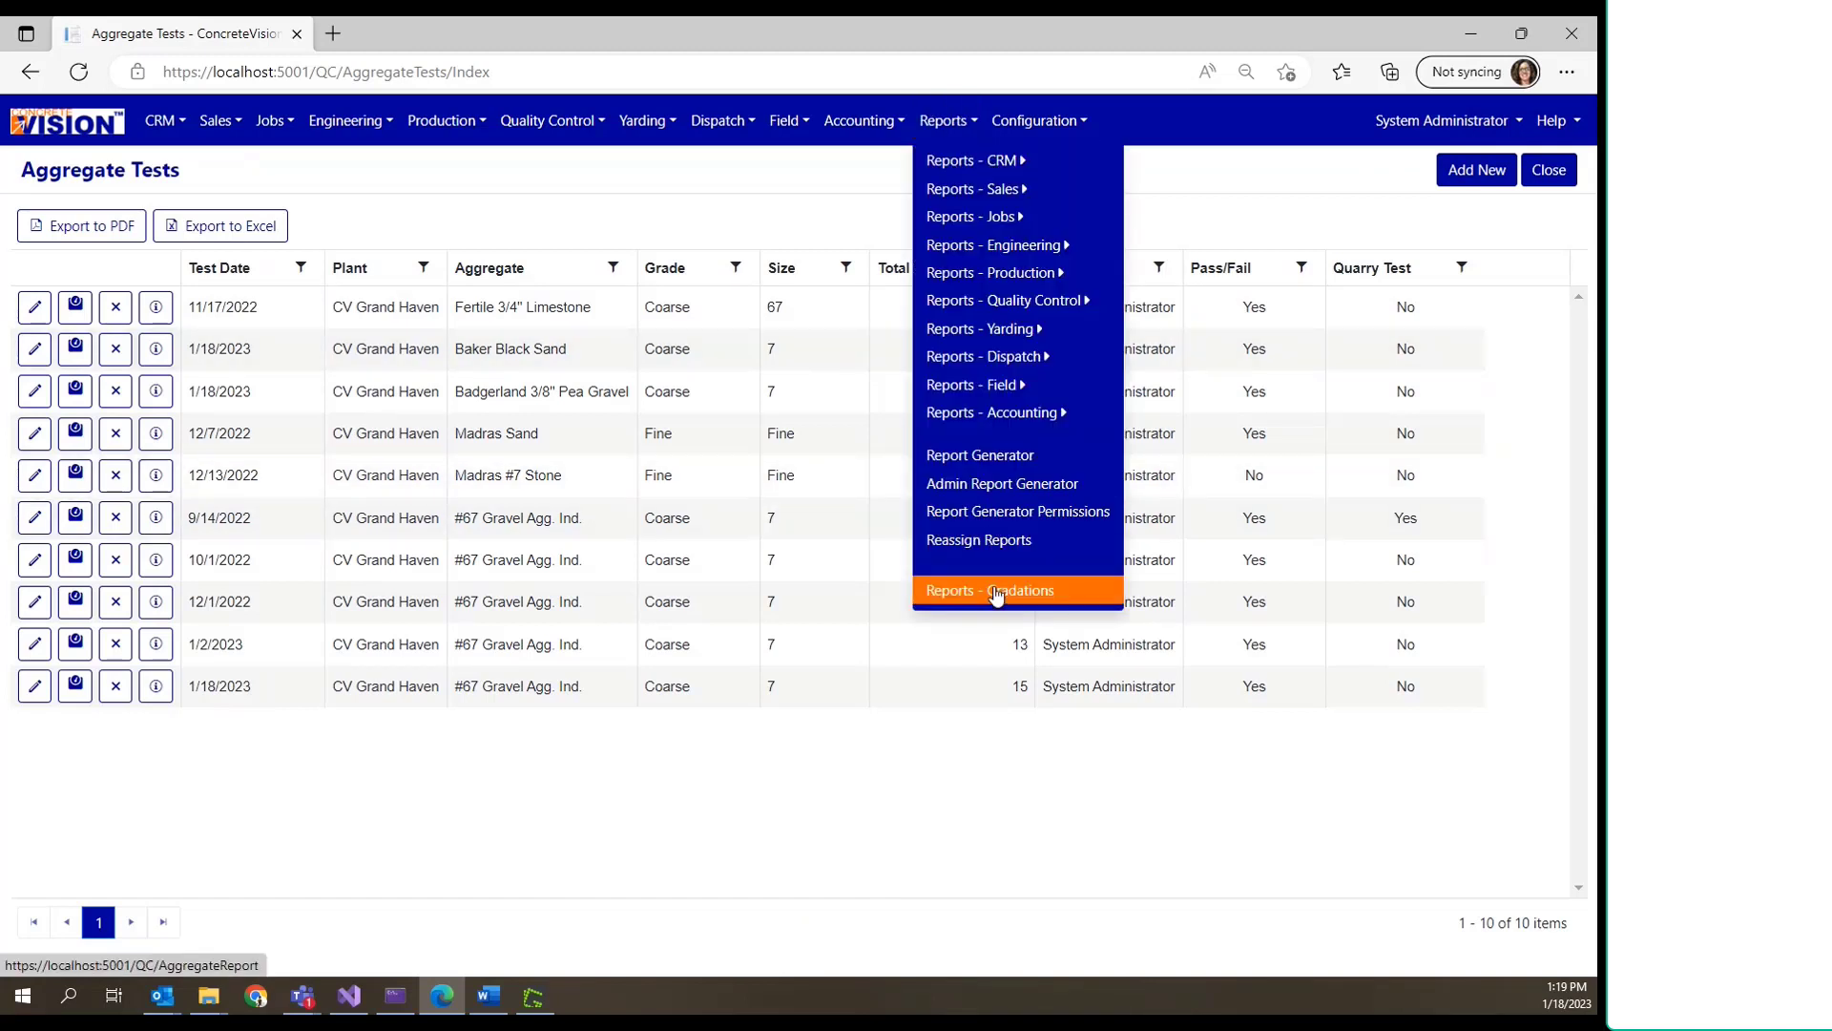
click(995, 592)
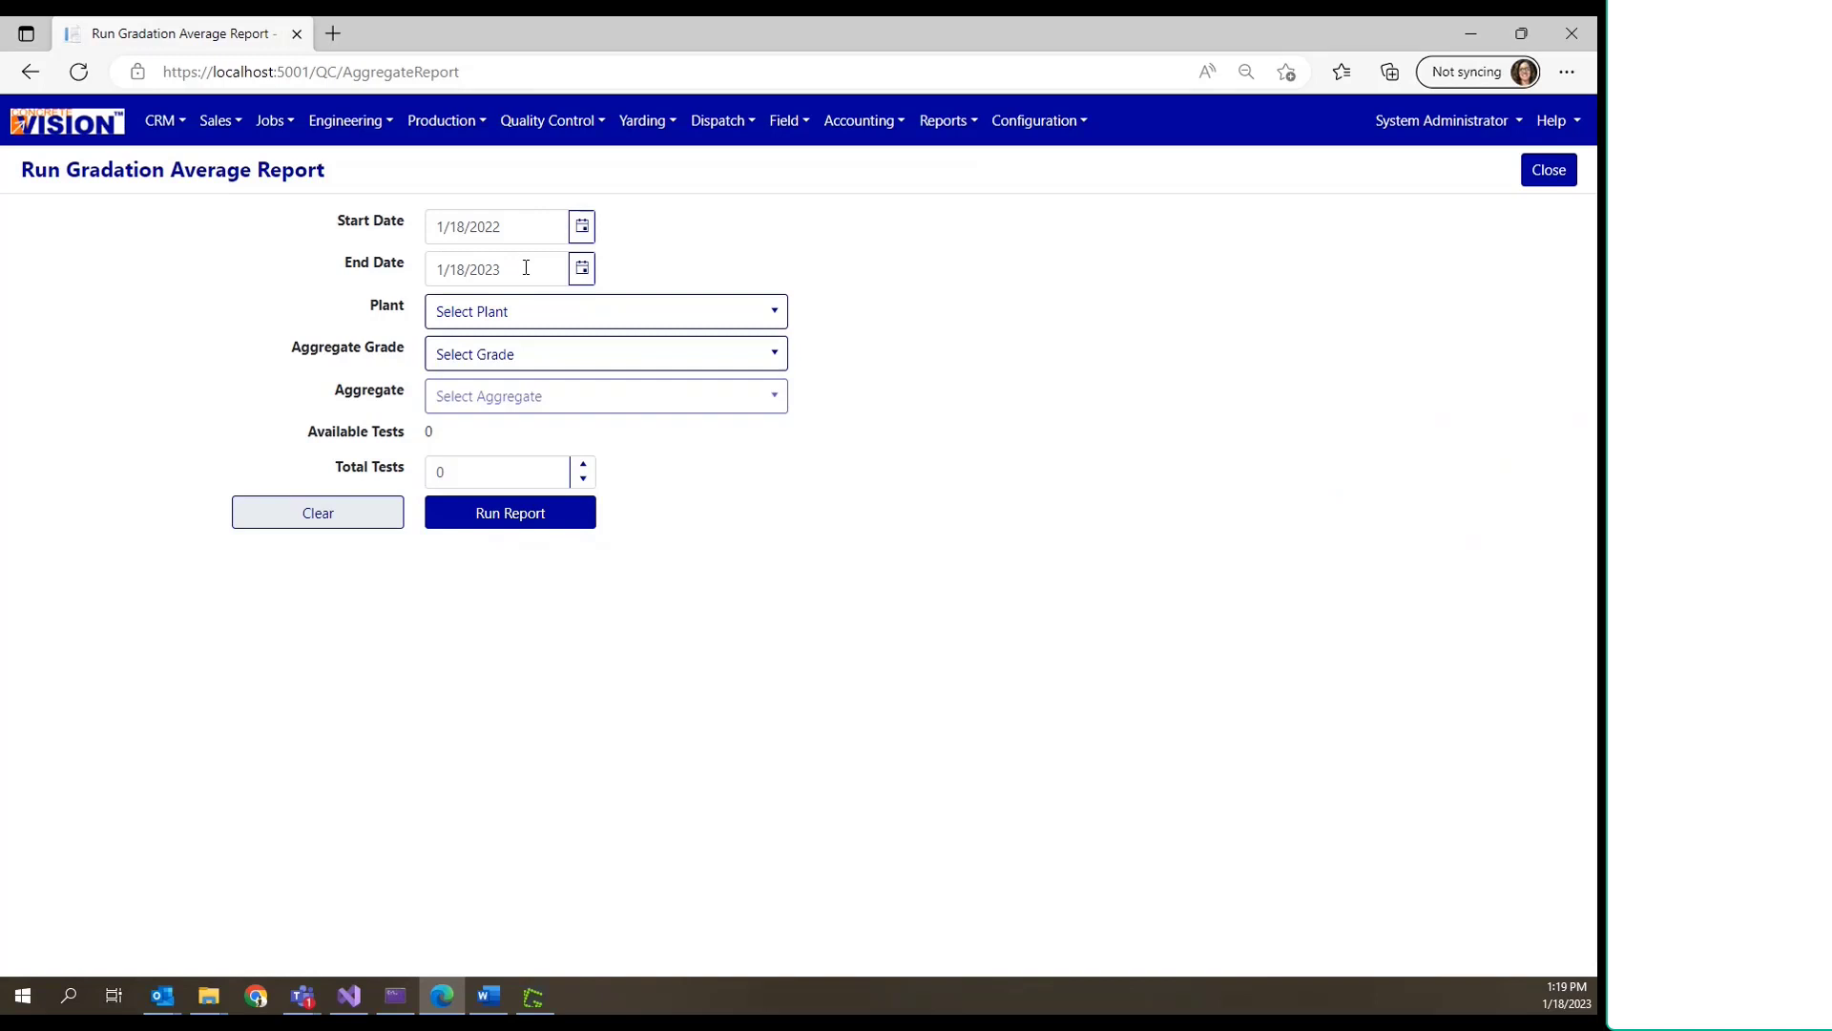
click(553, 311)
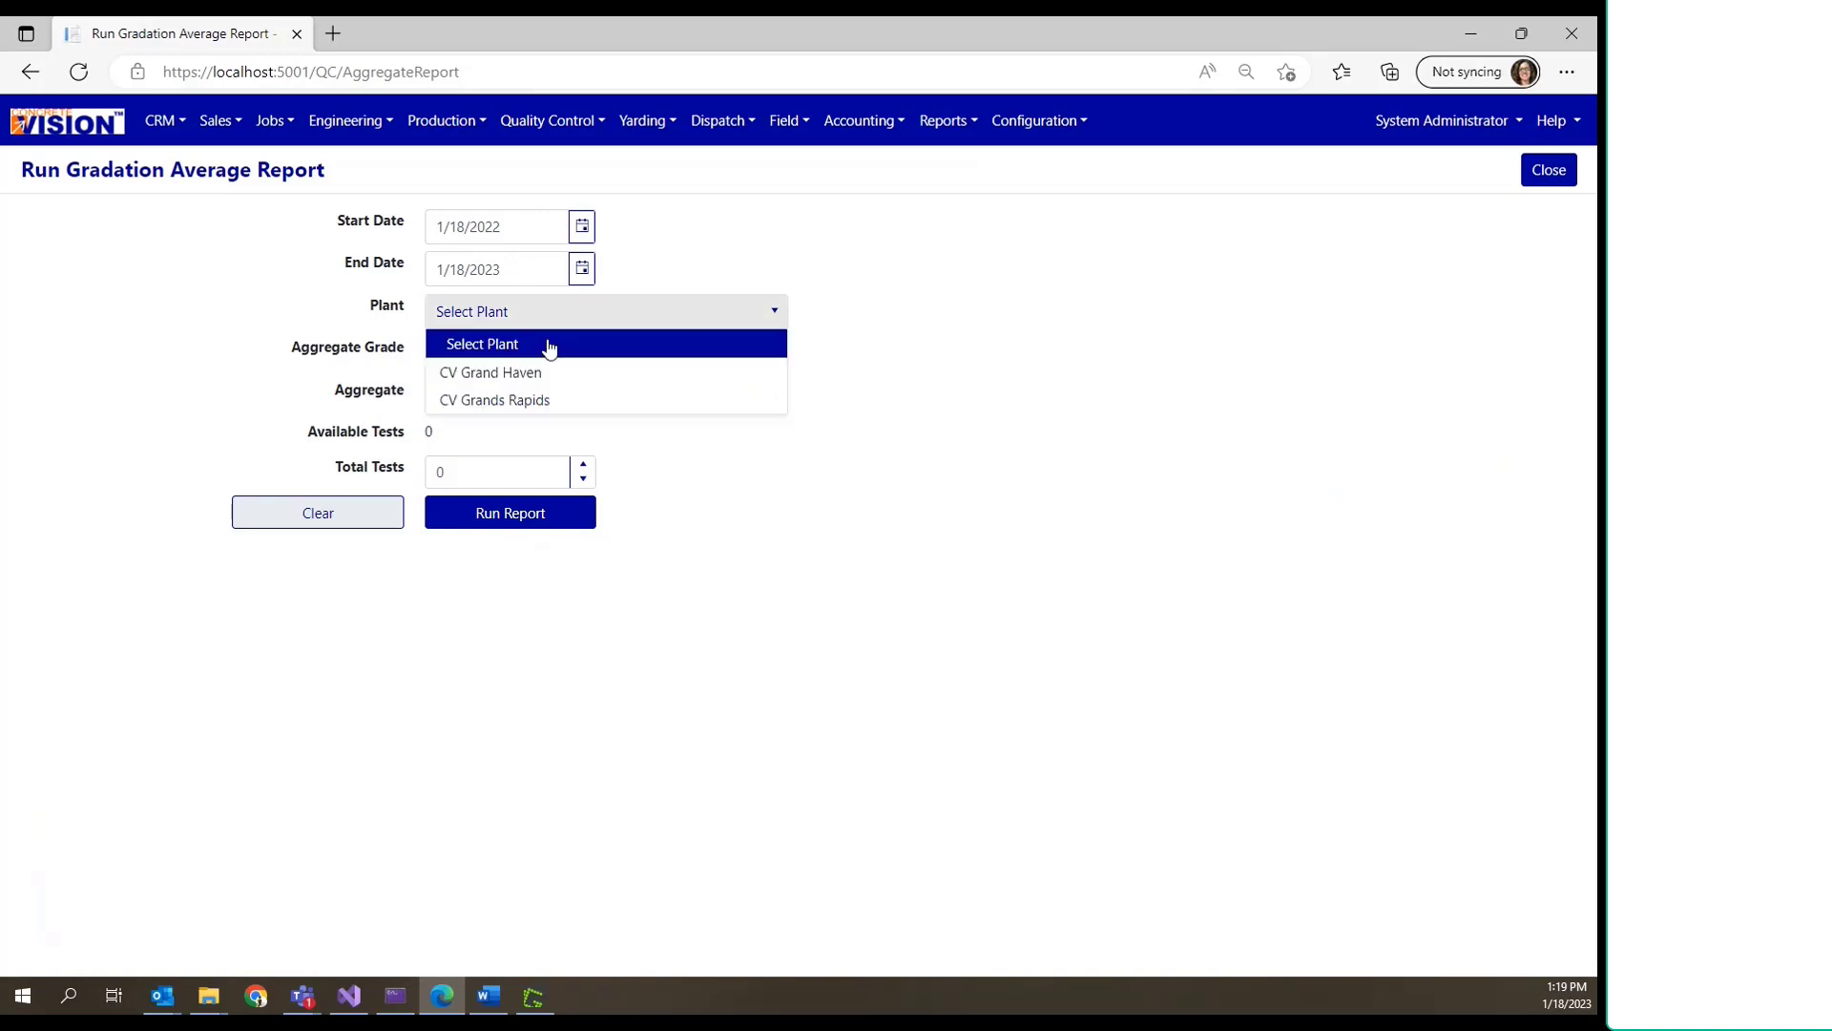
click(543, 380)
click(520, 362)
click(523, 412)
click(511, 396)
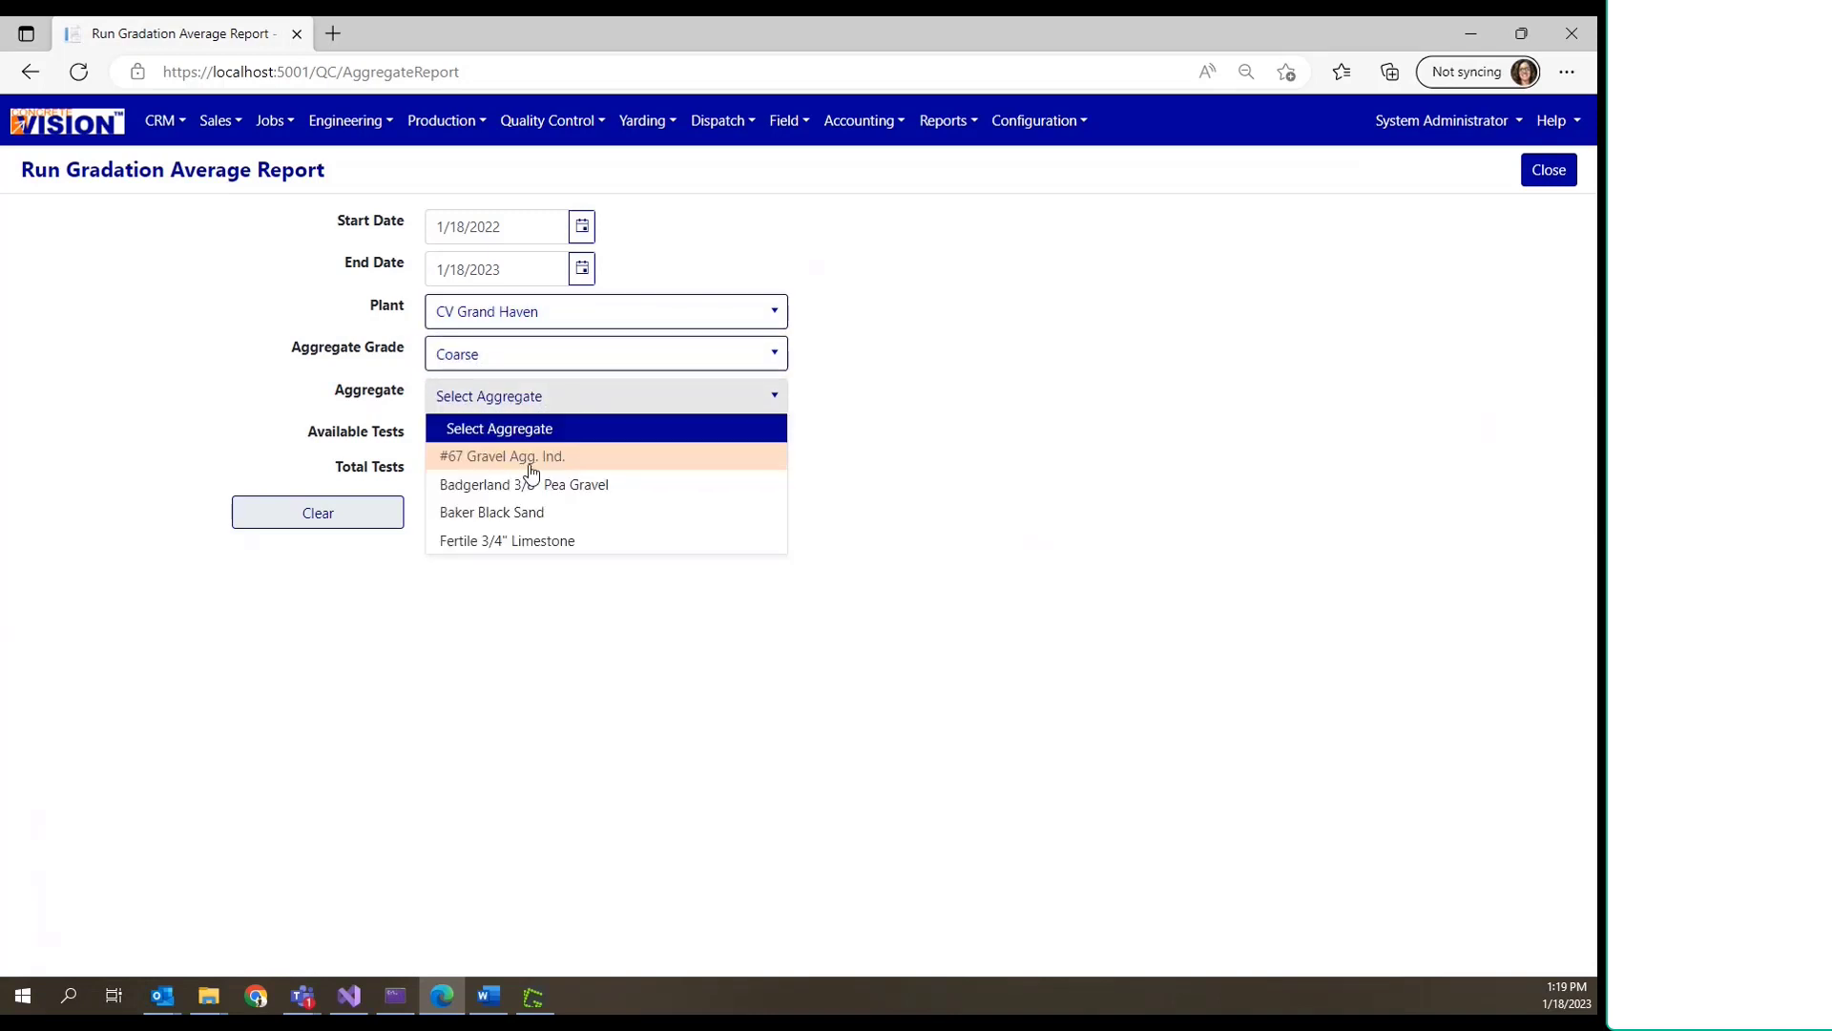
click(527, 457)
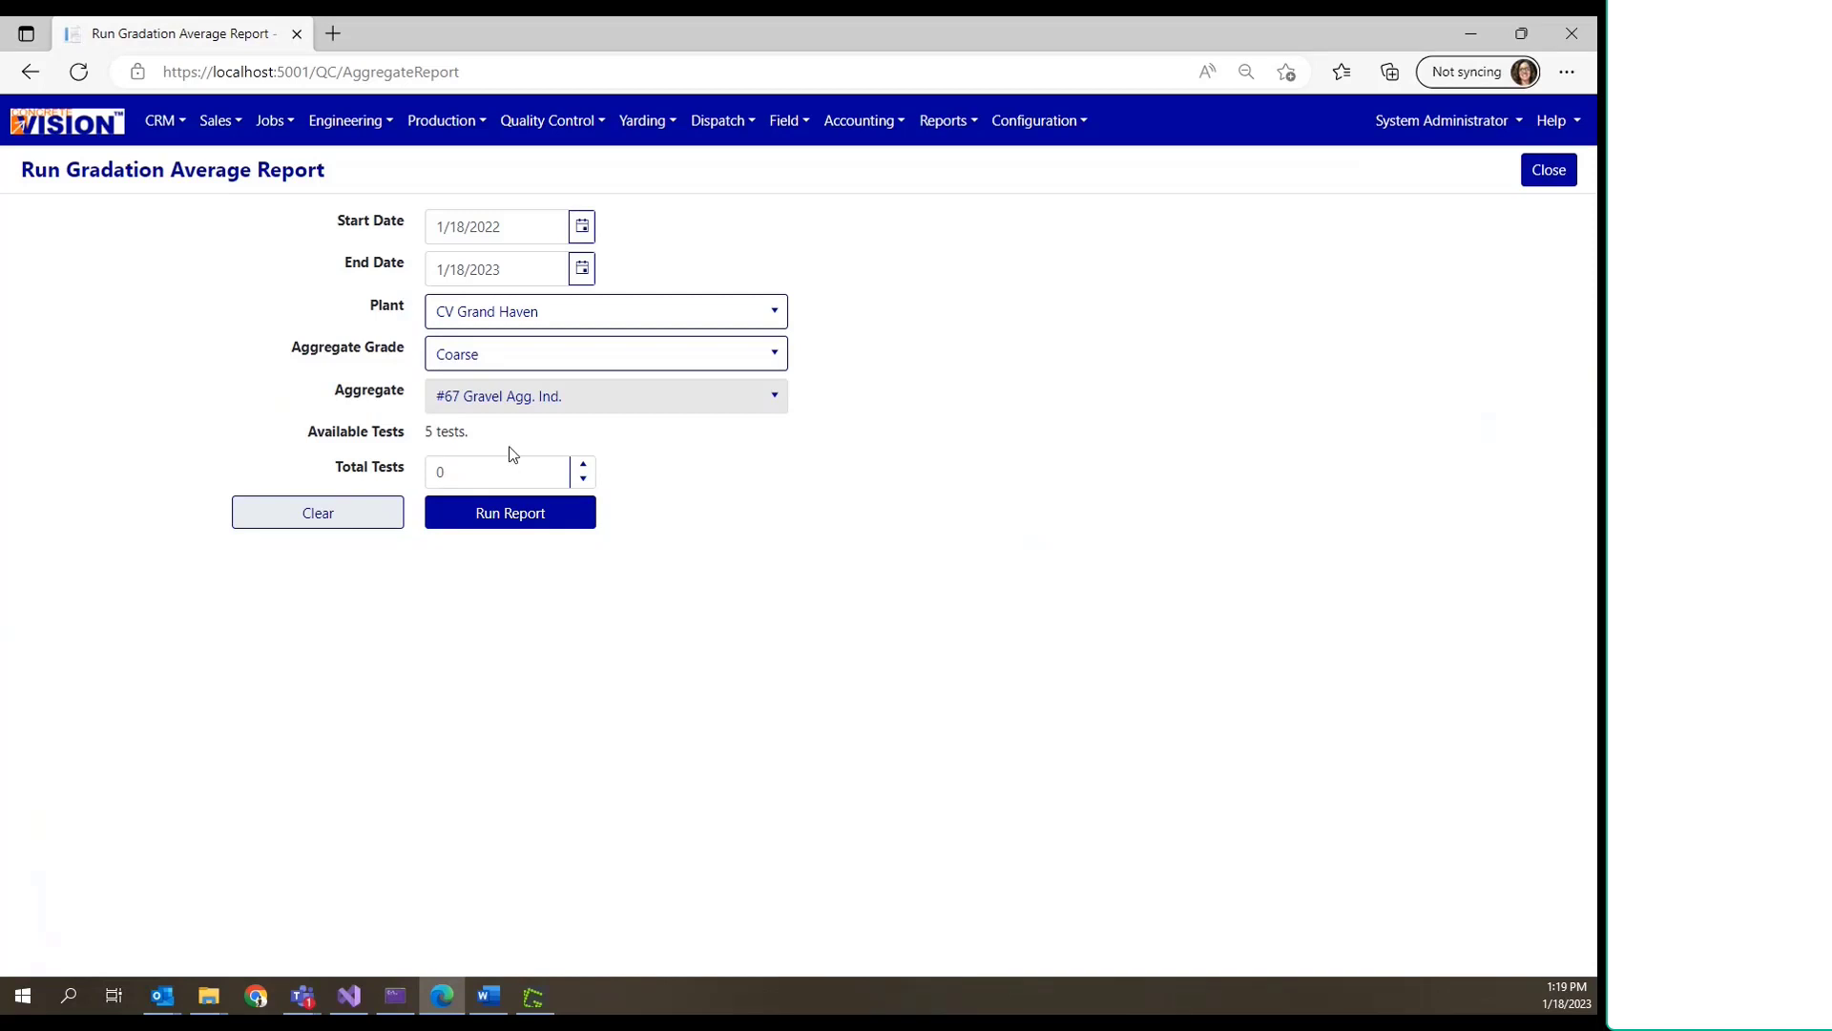
Step: Set the report's total tests to 10 and run it
click(462, 468)
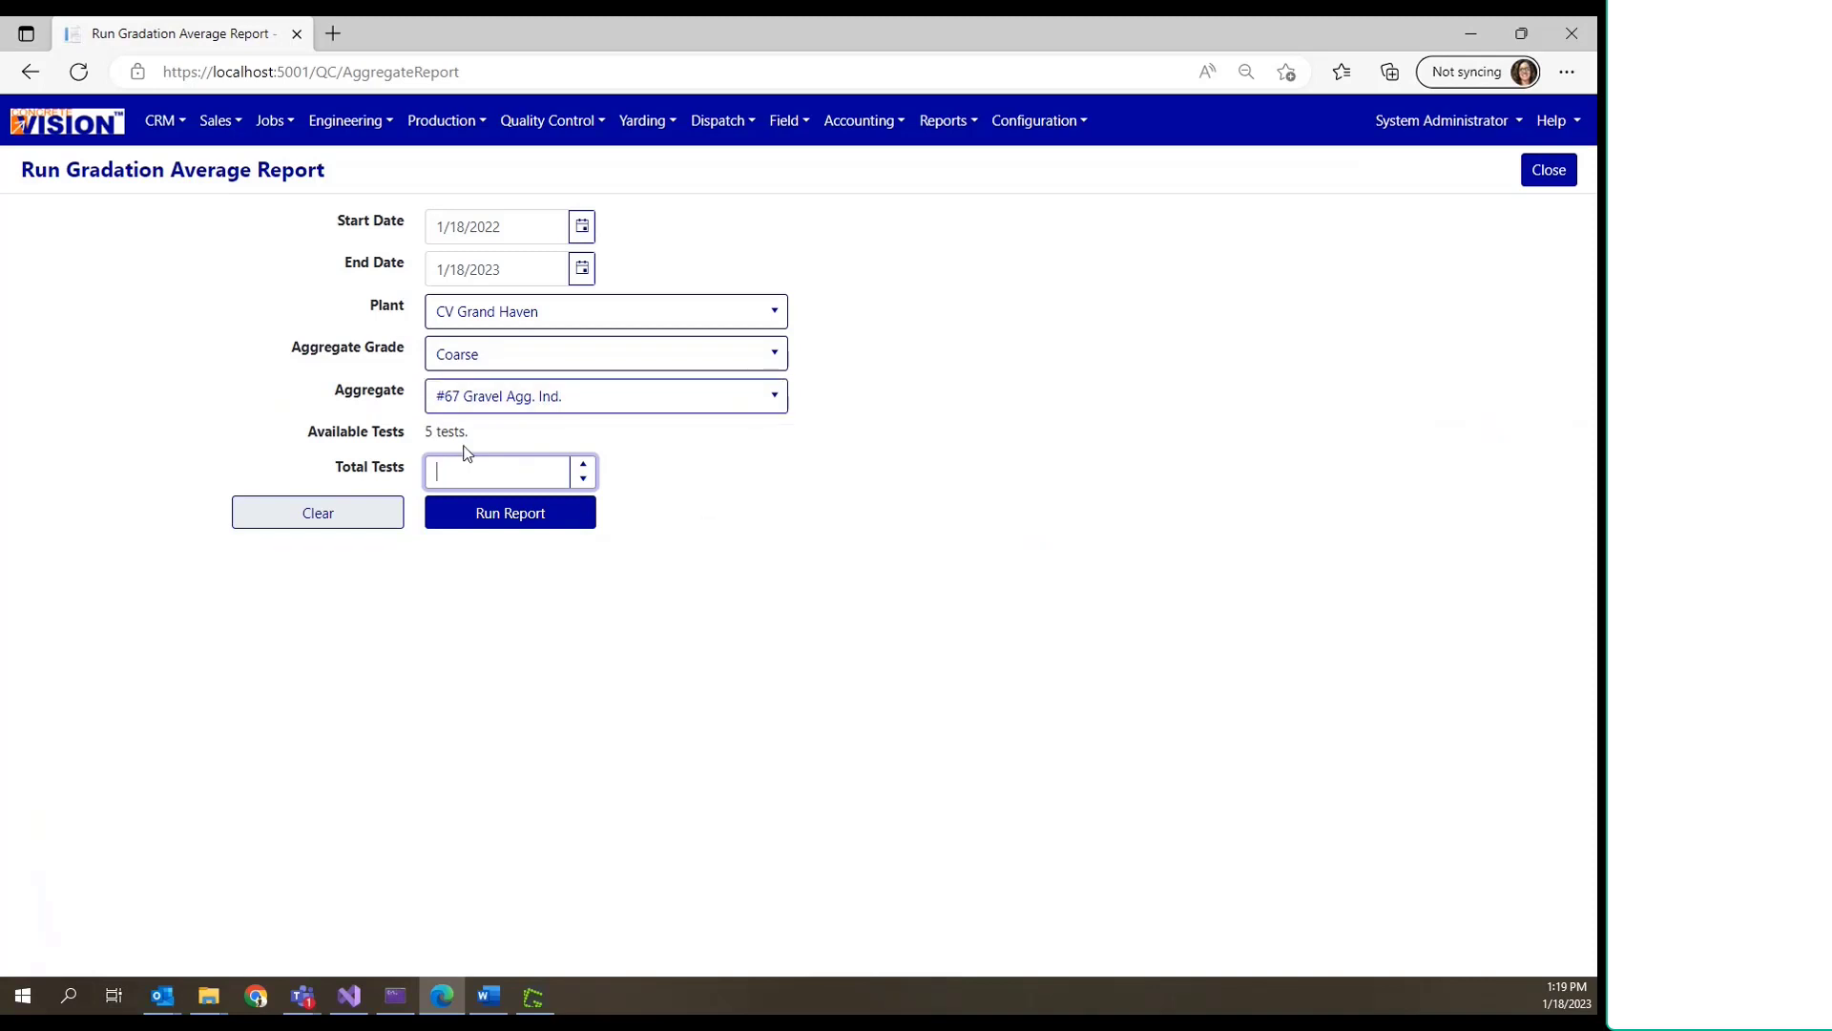
click(429, 439)
double_click(430, 434)
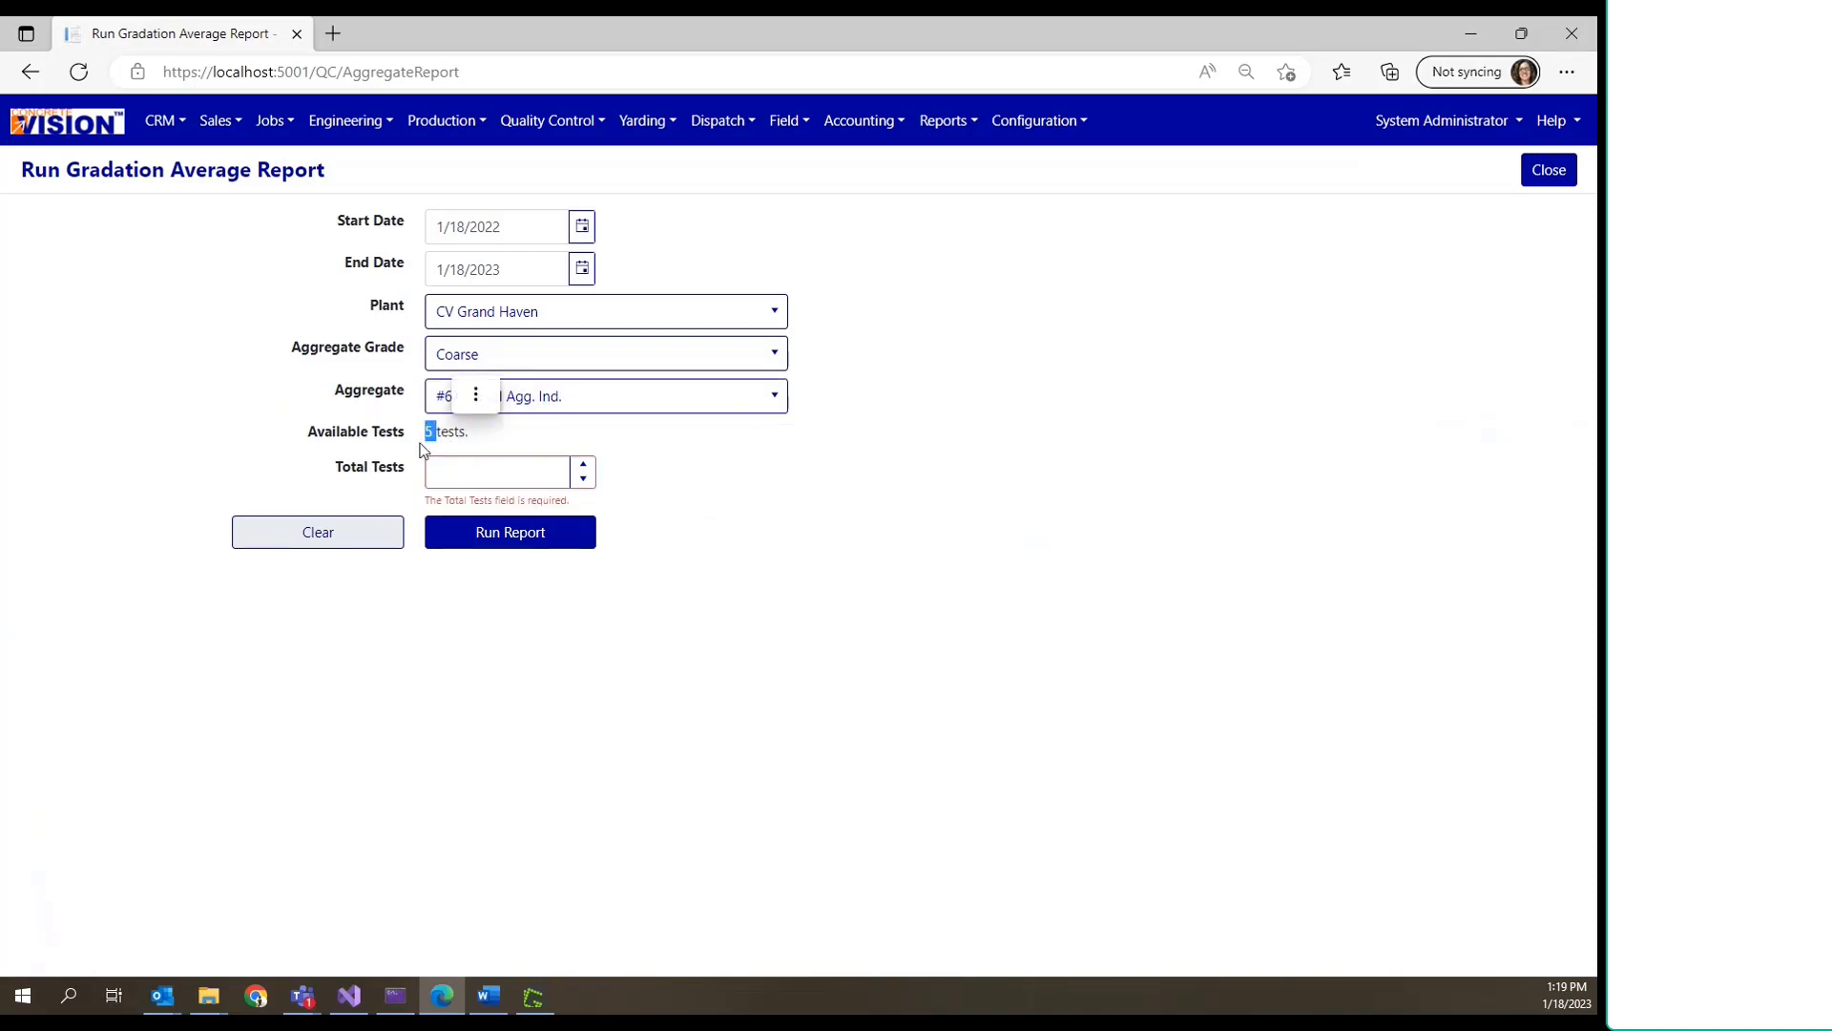
click(458, 473)
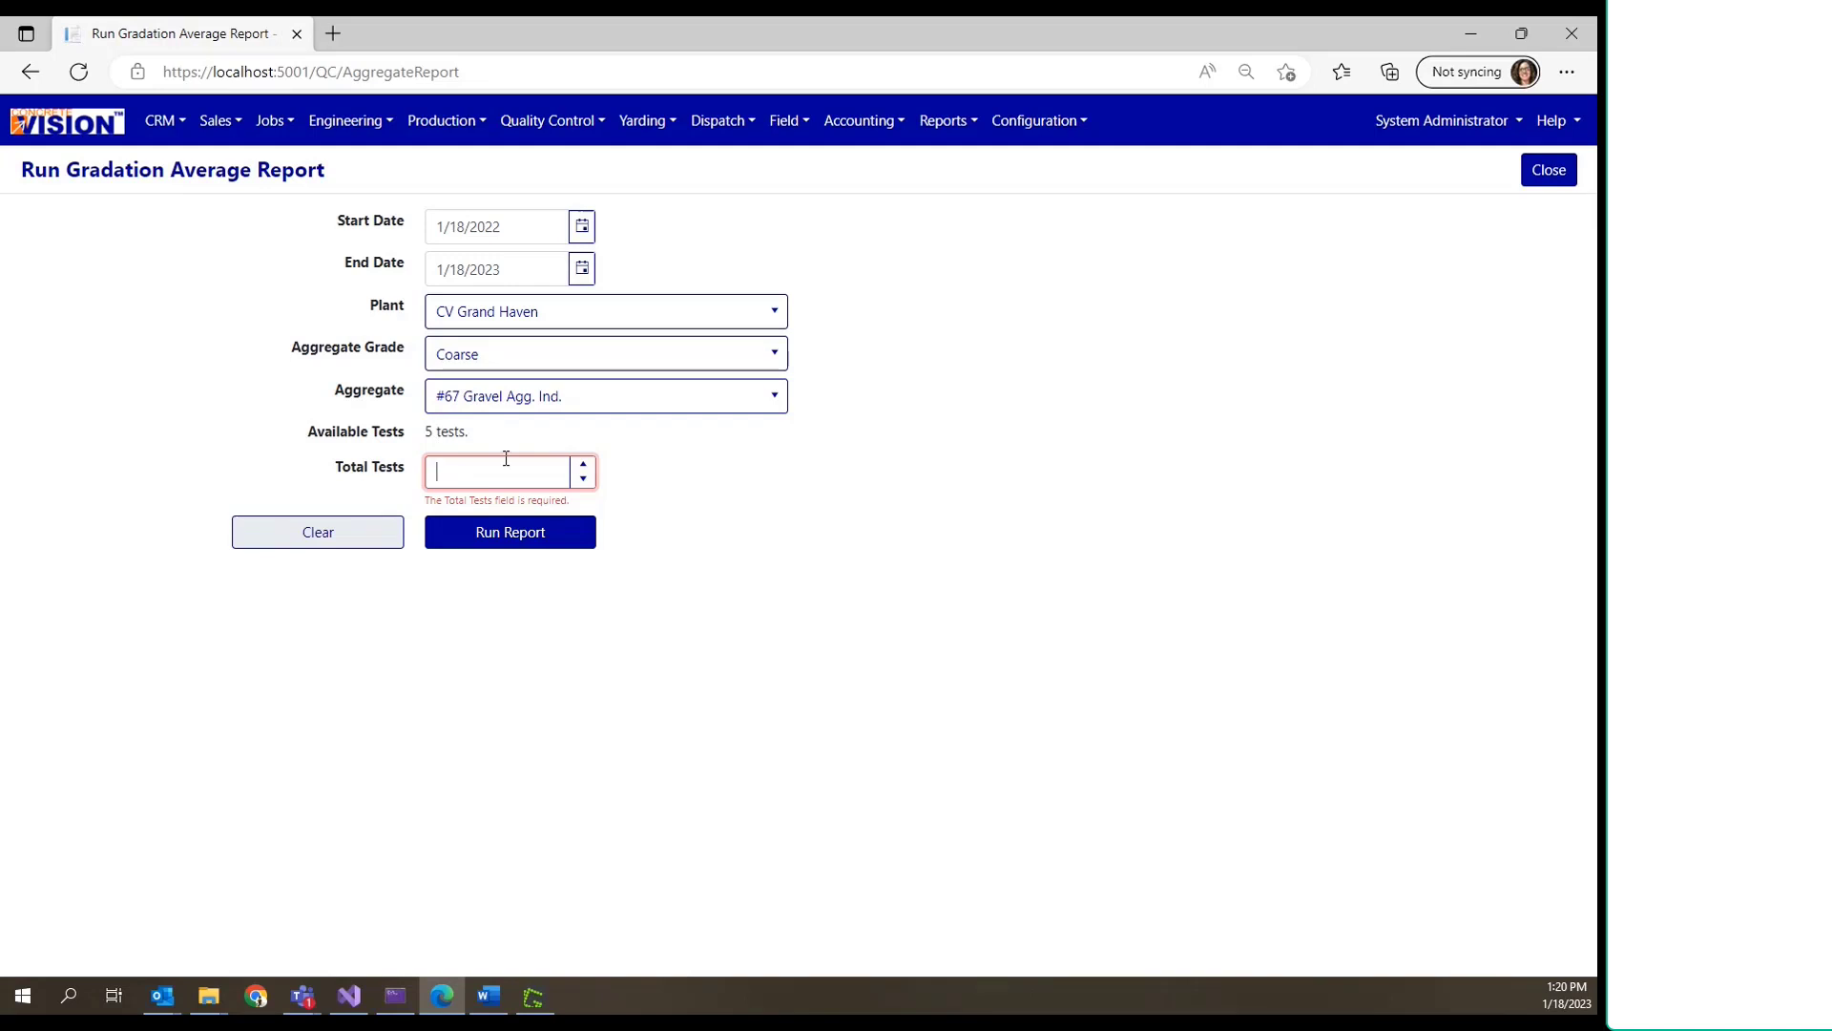
text(10)
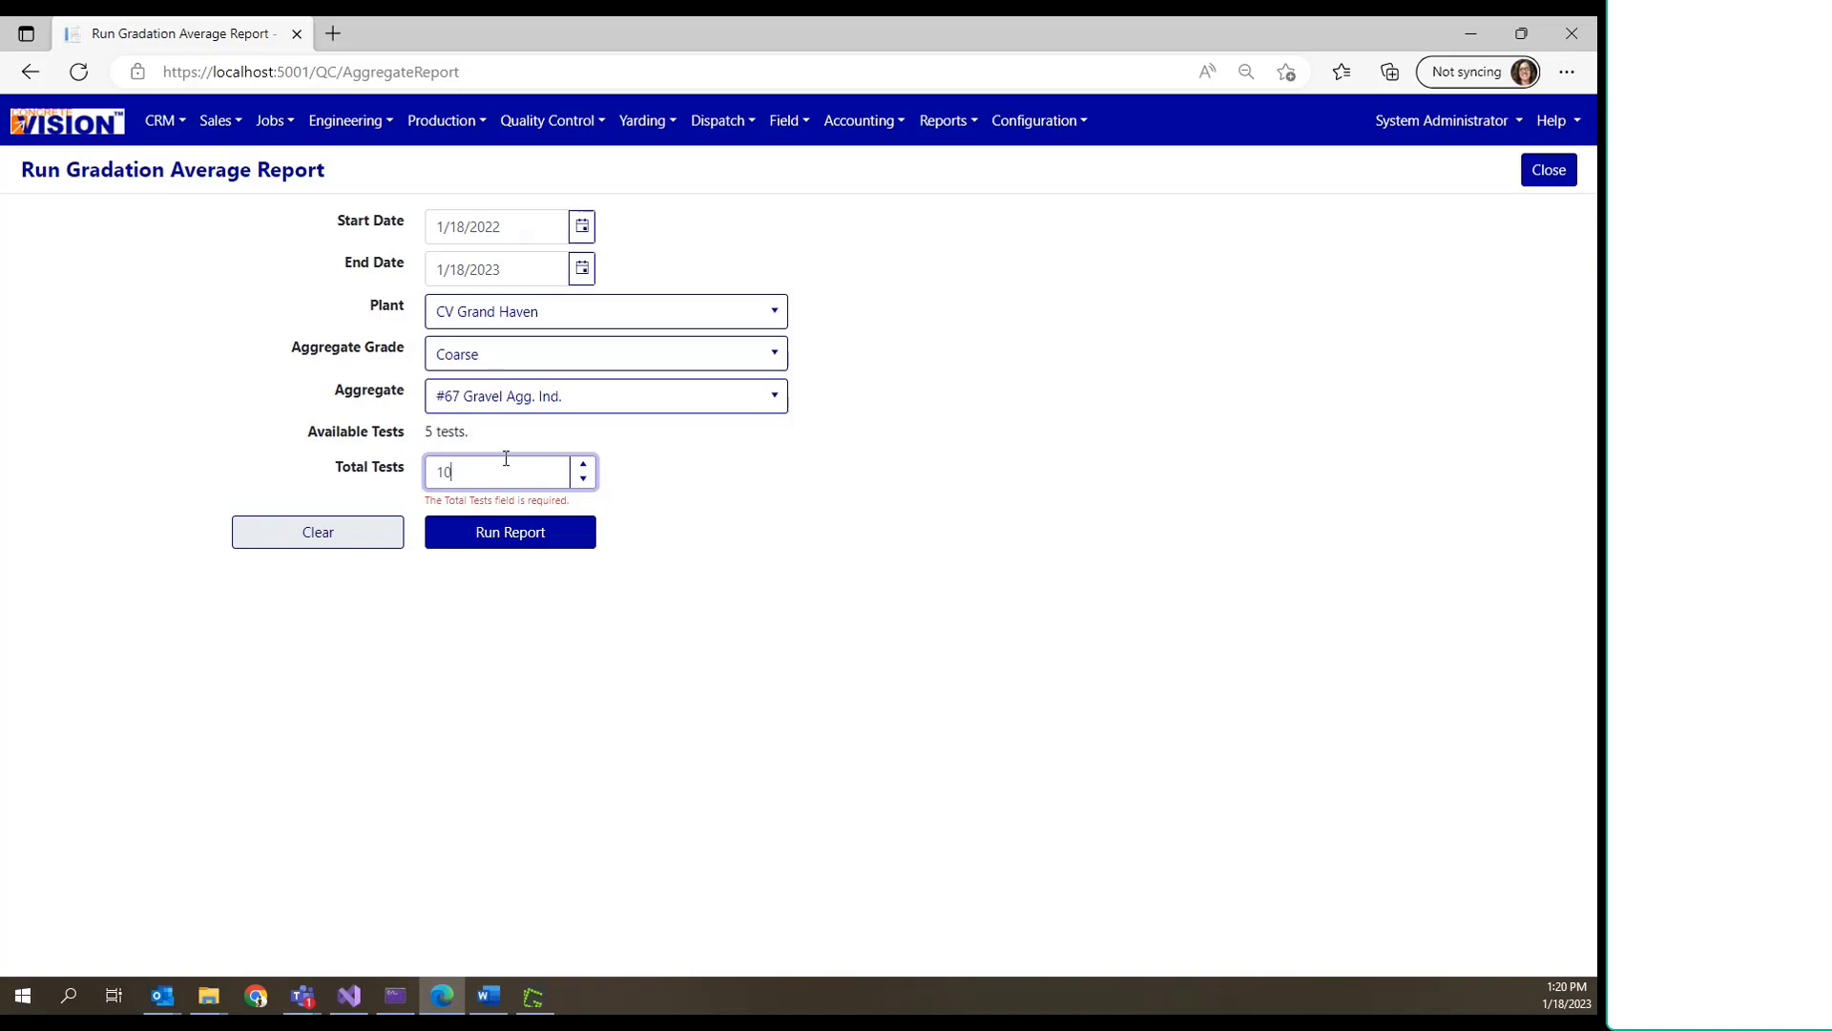
click(534, 549)
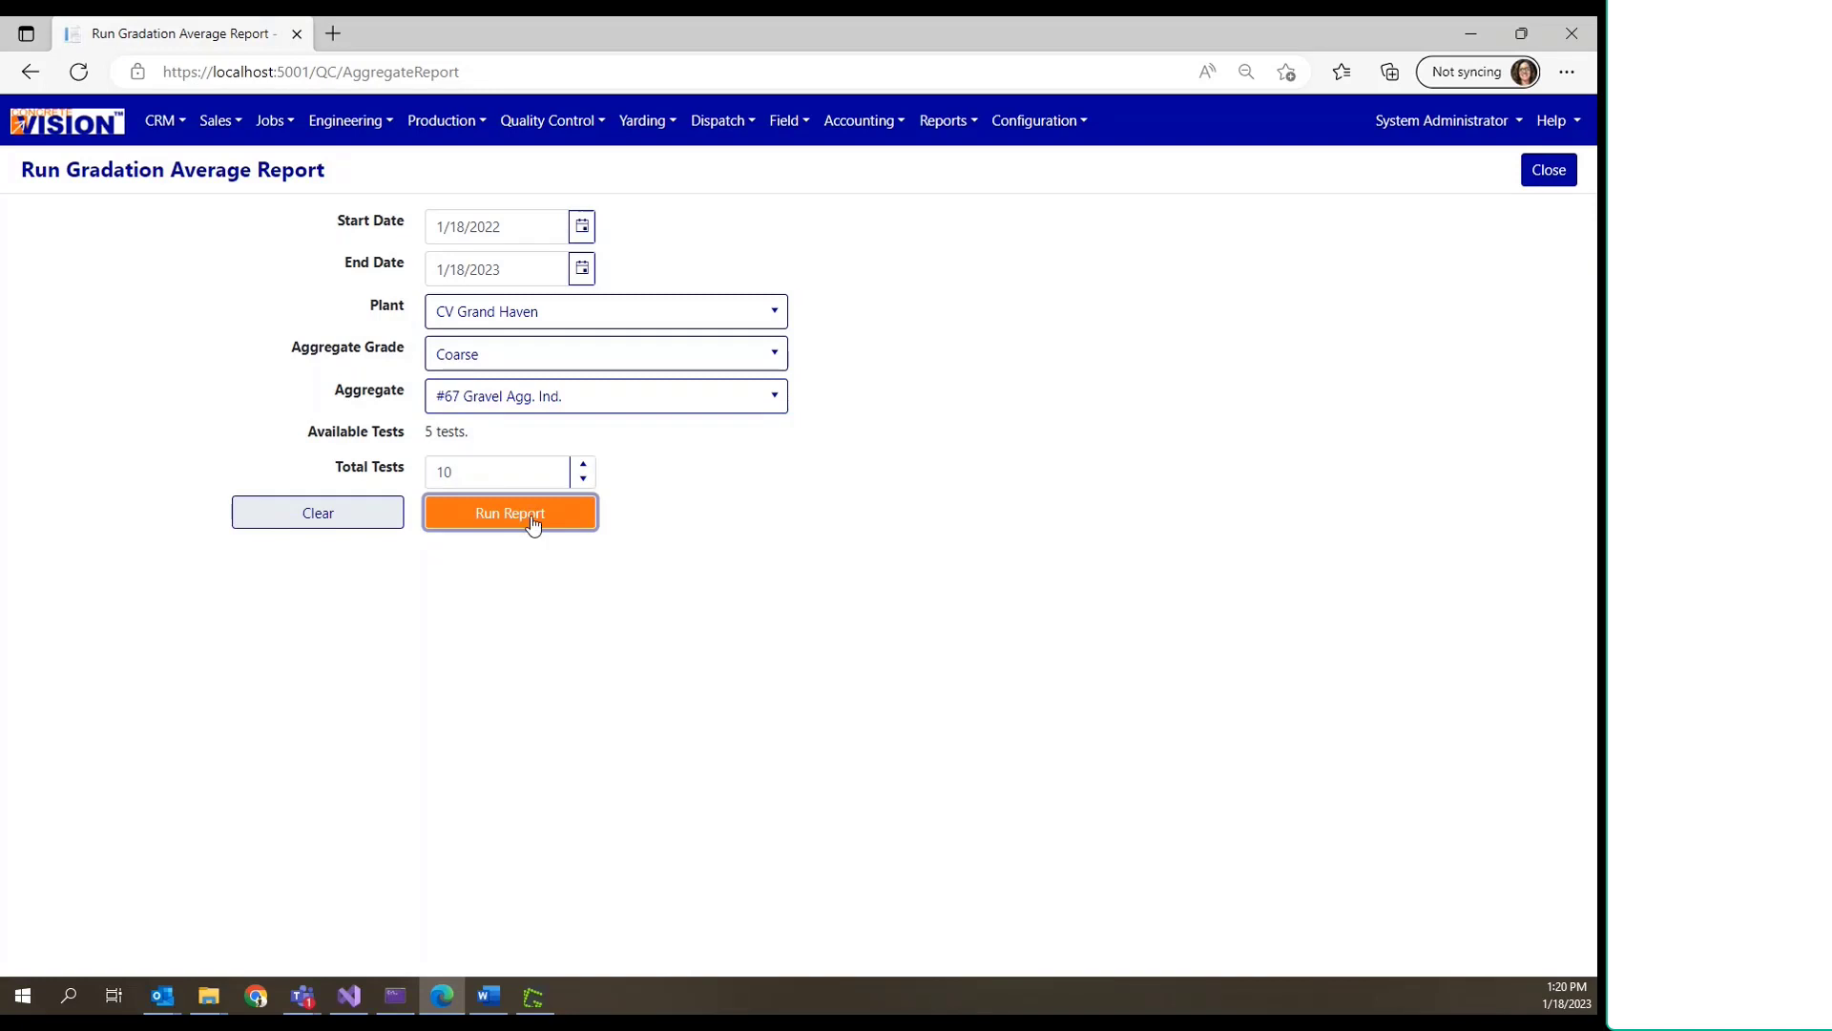
click(532, 521)
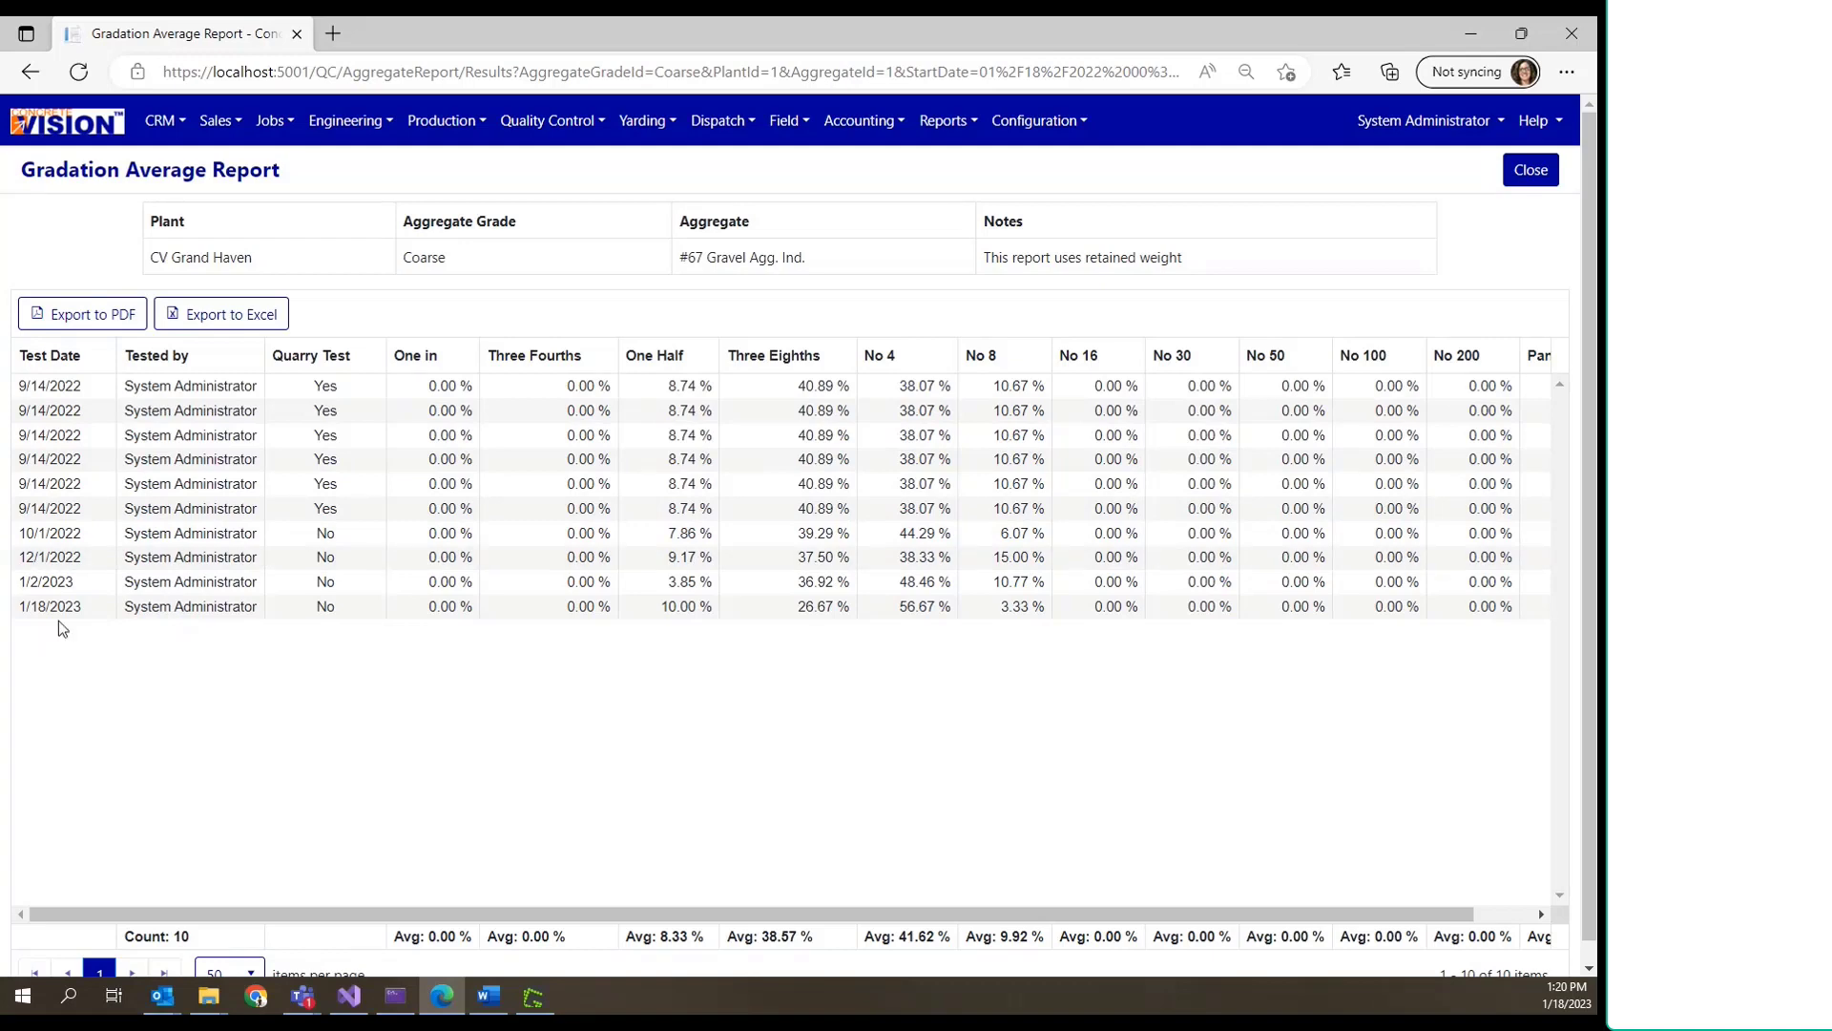
Step: Examine the test rows and the averages for every sieve through Pan in the gradation average report
scroll(59, 622, down, 1)
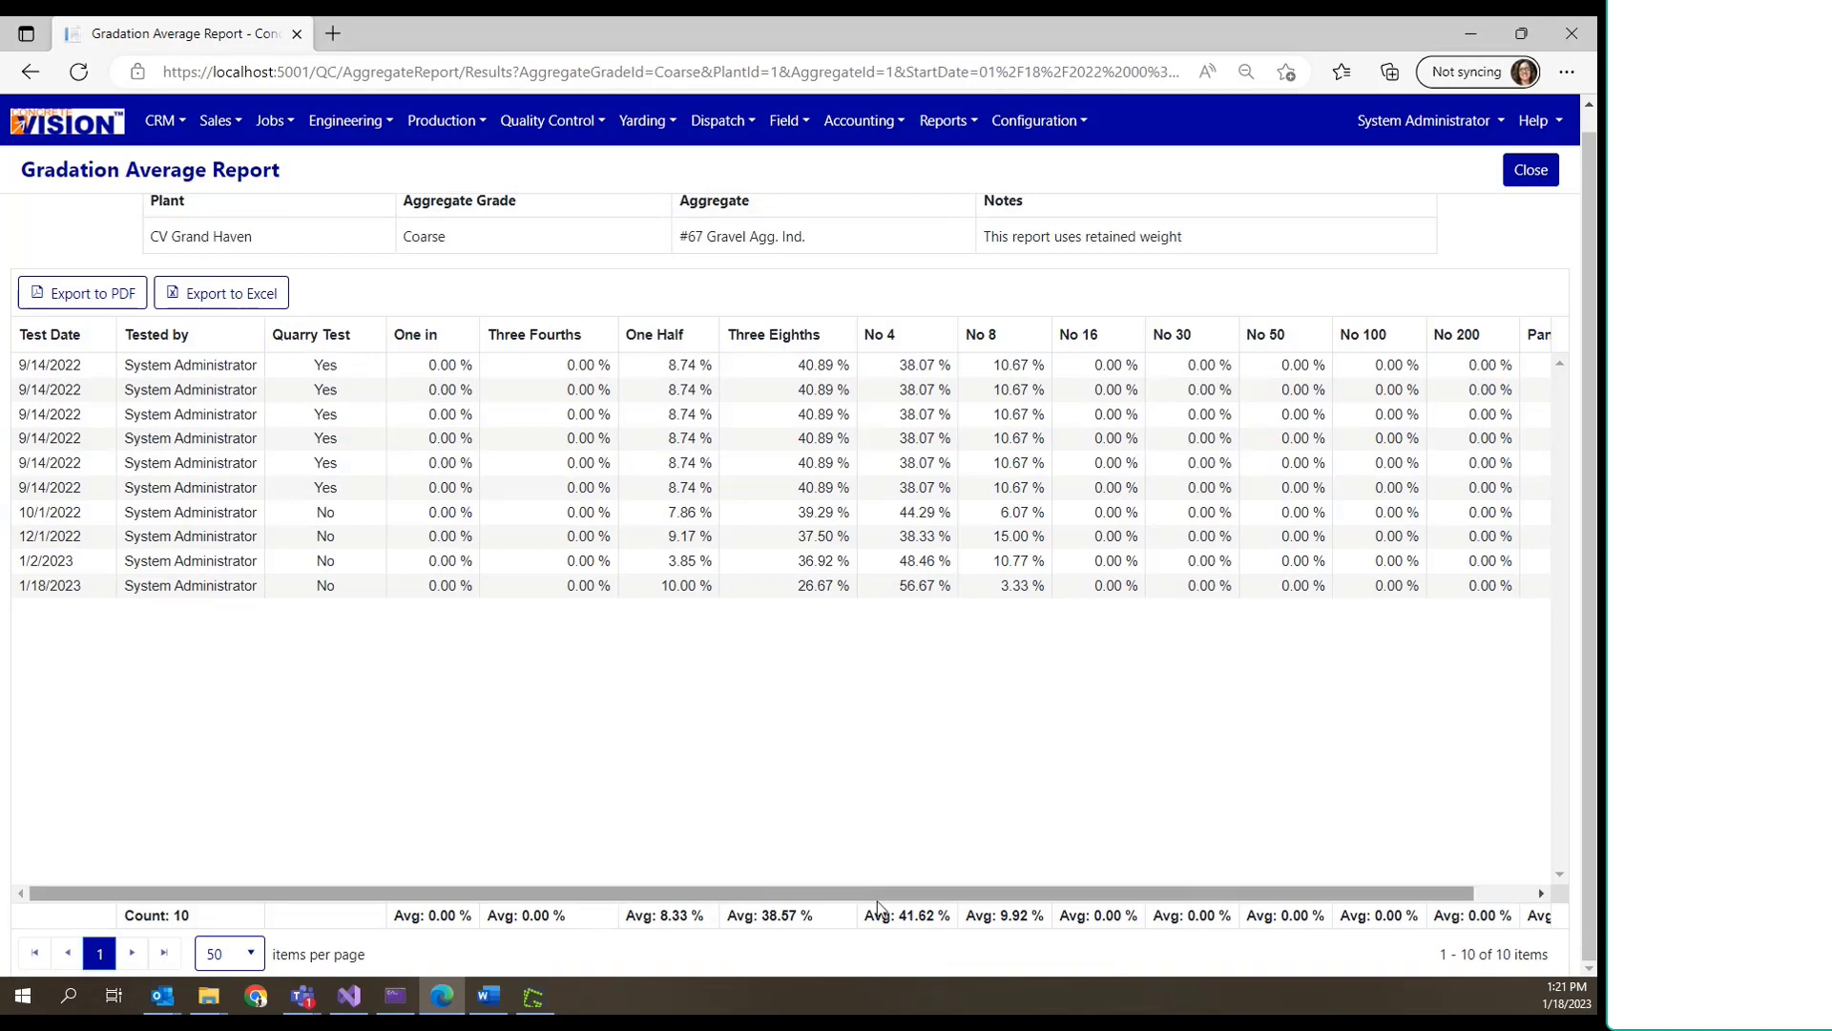
drag(877, 897, 959, 902)
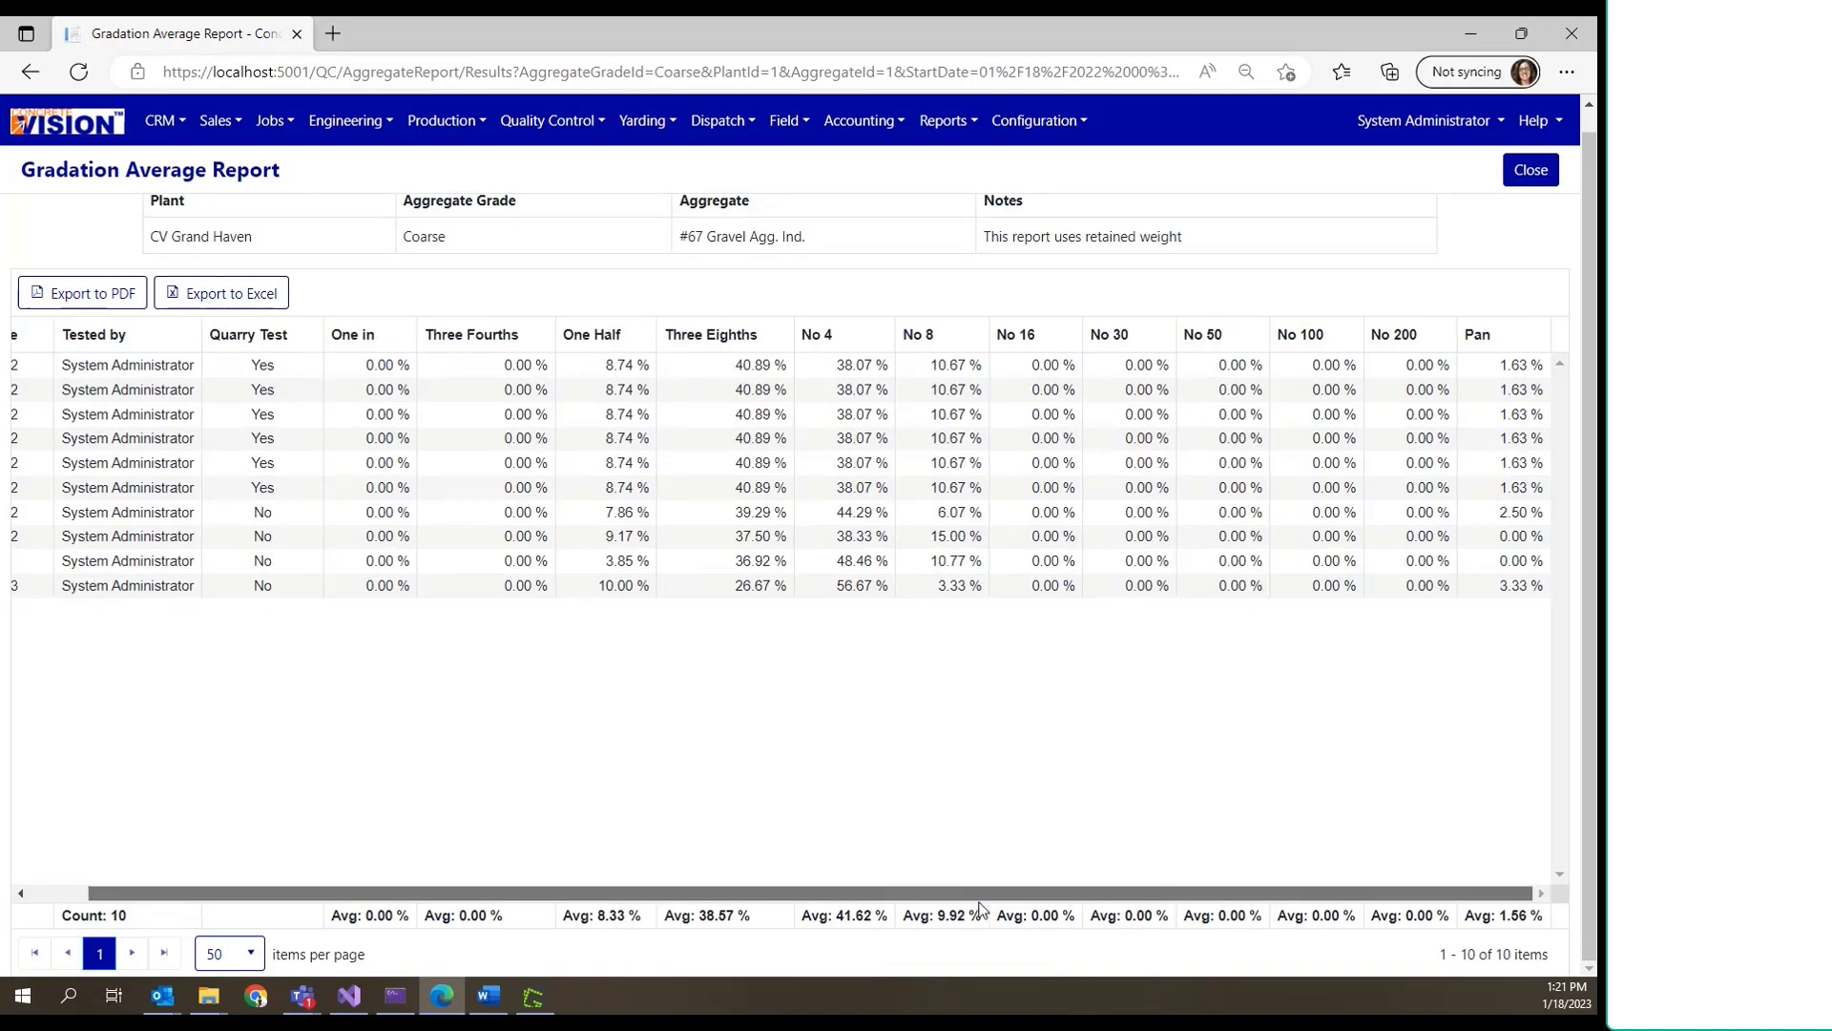
drag(962, 903, 912, 900)
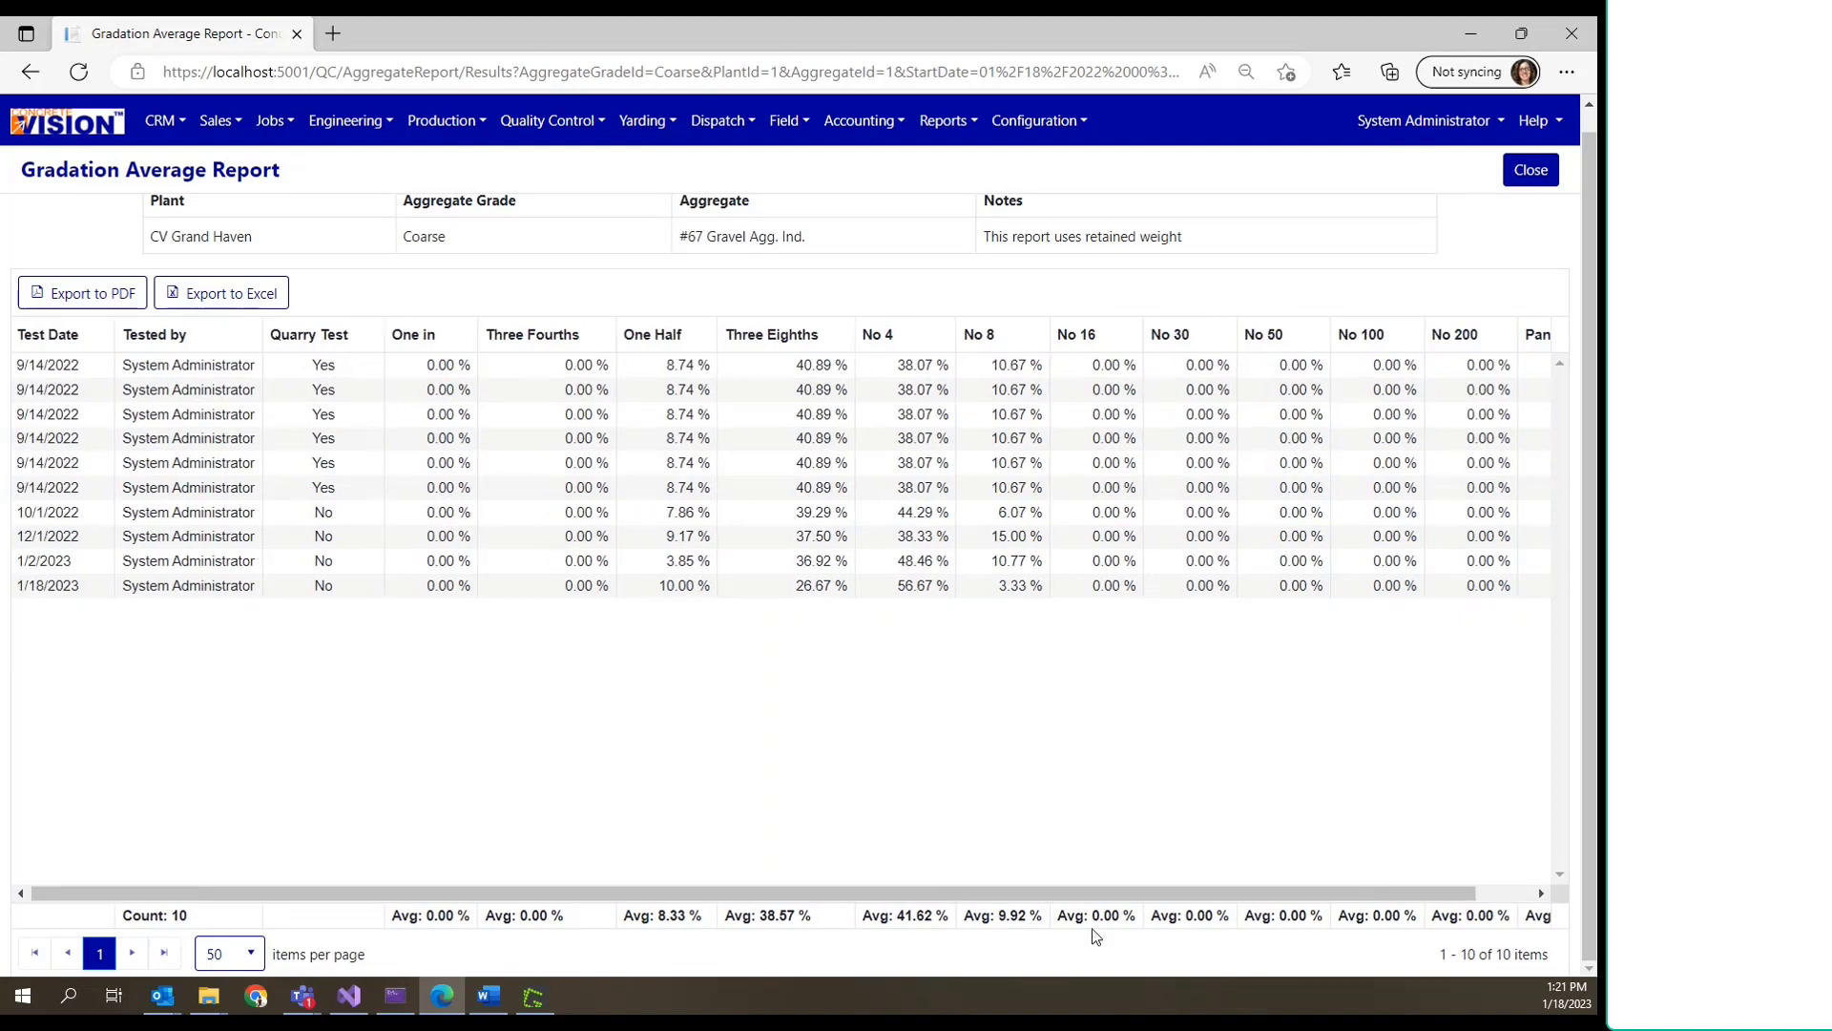
drag(1210, 892, 1057, 886)
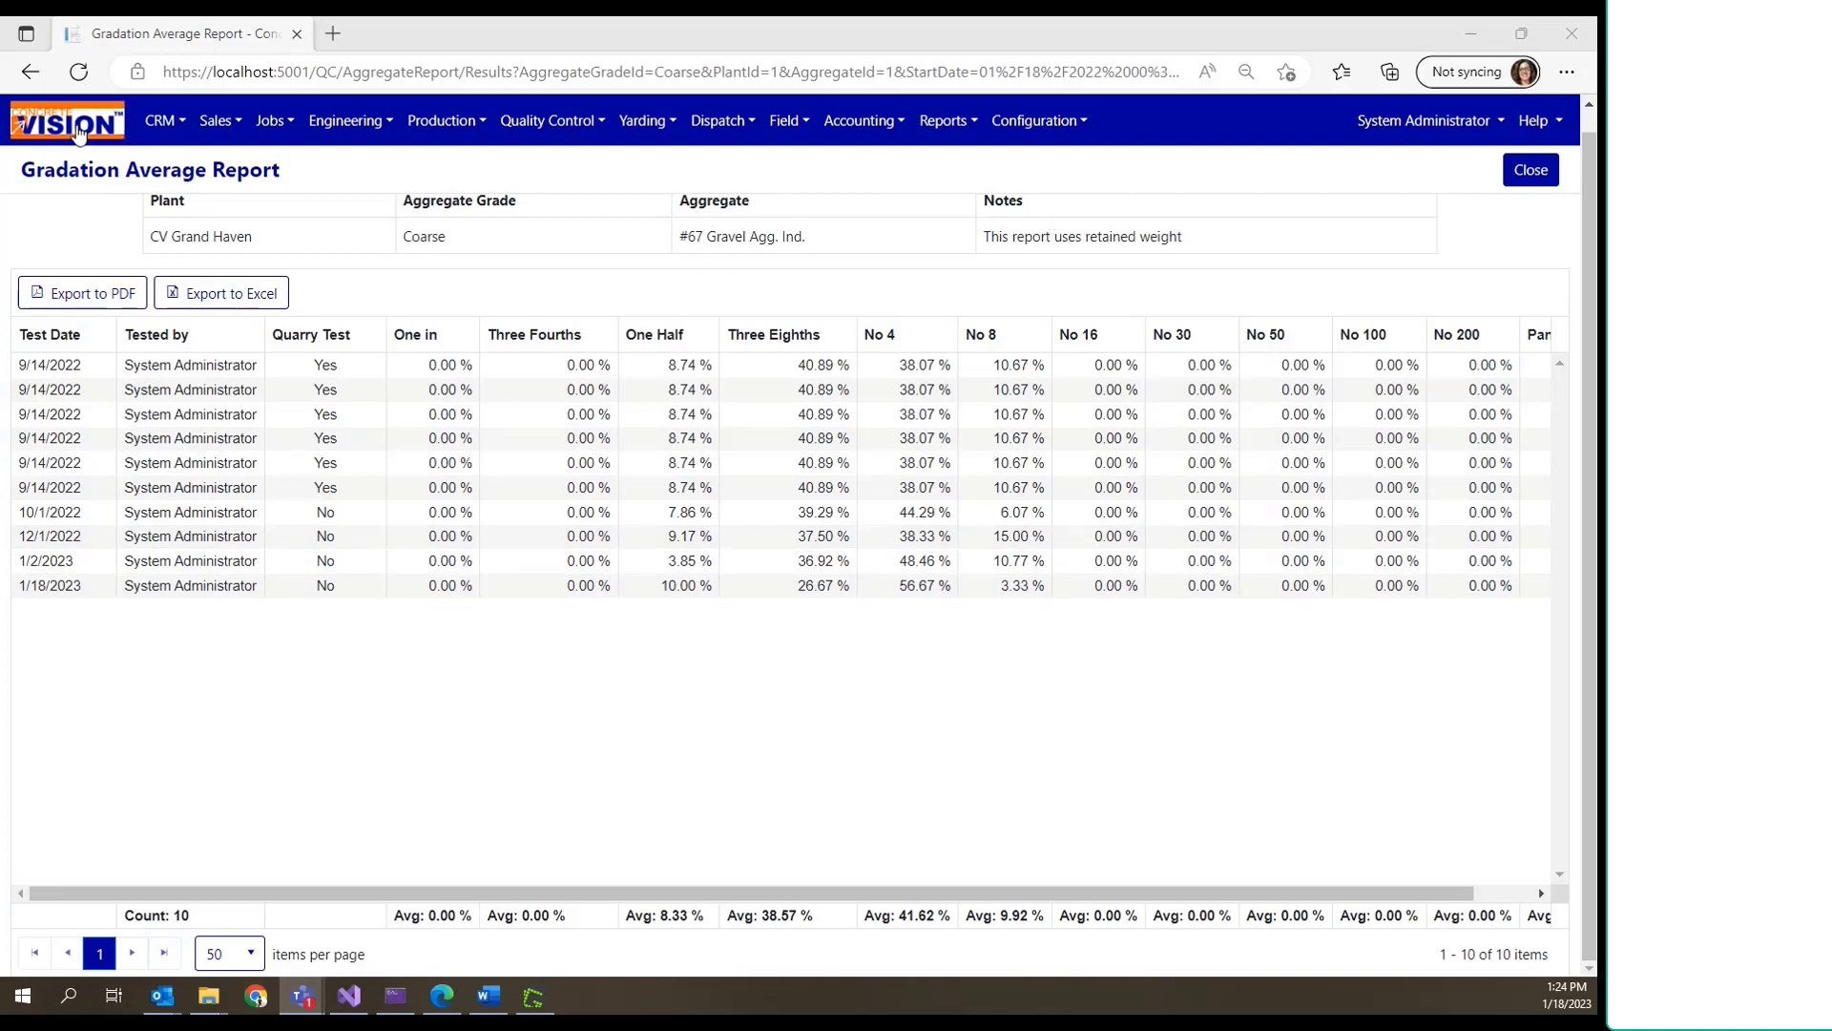
Step: View the 1/18/2023 #67 Gravel Agg. Ind. aggregate test's general details and return to the aggregate tests list
click(593, 129)
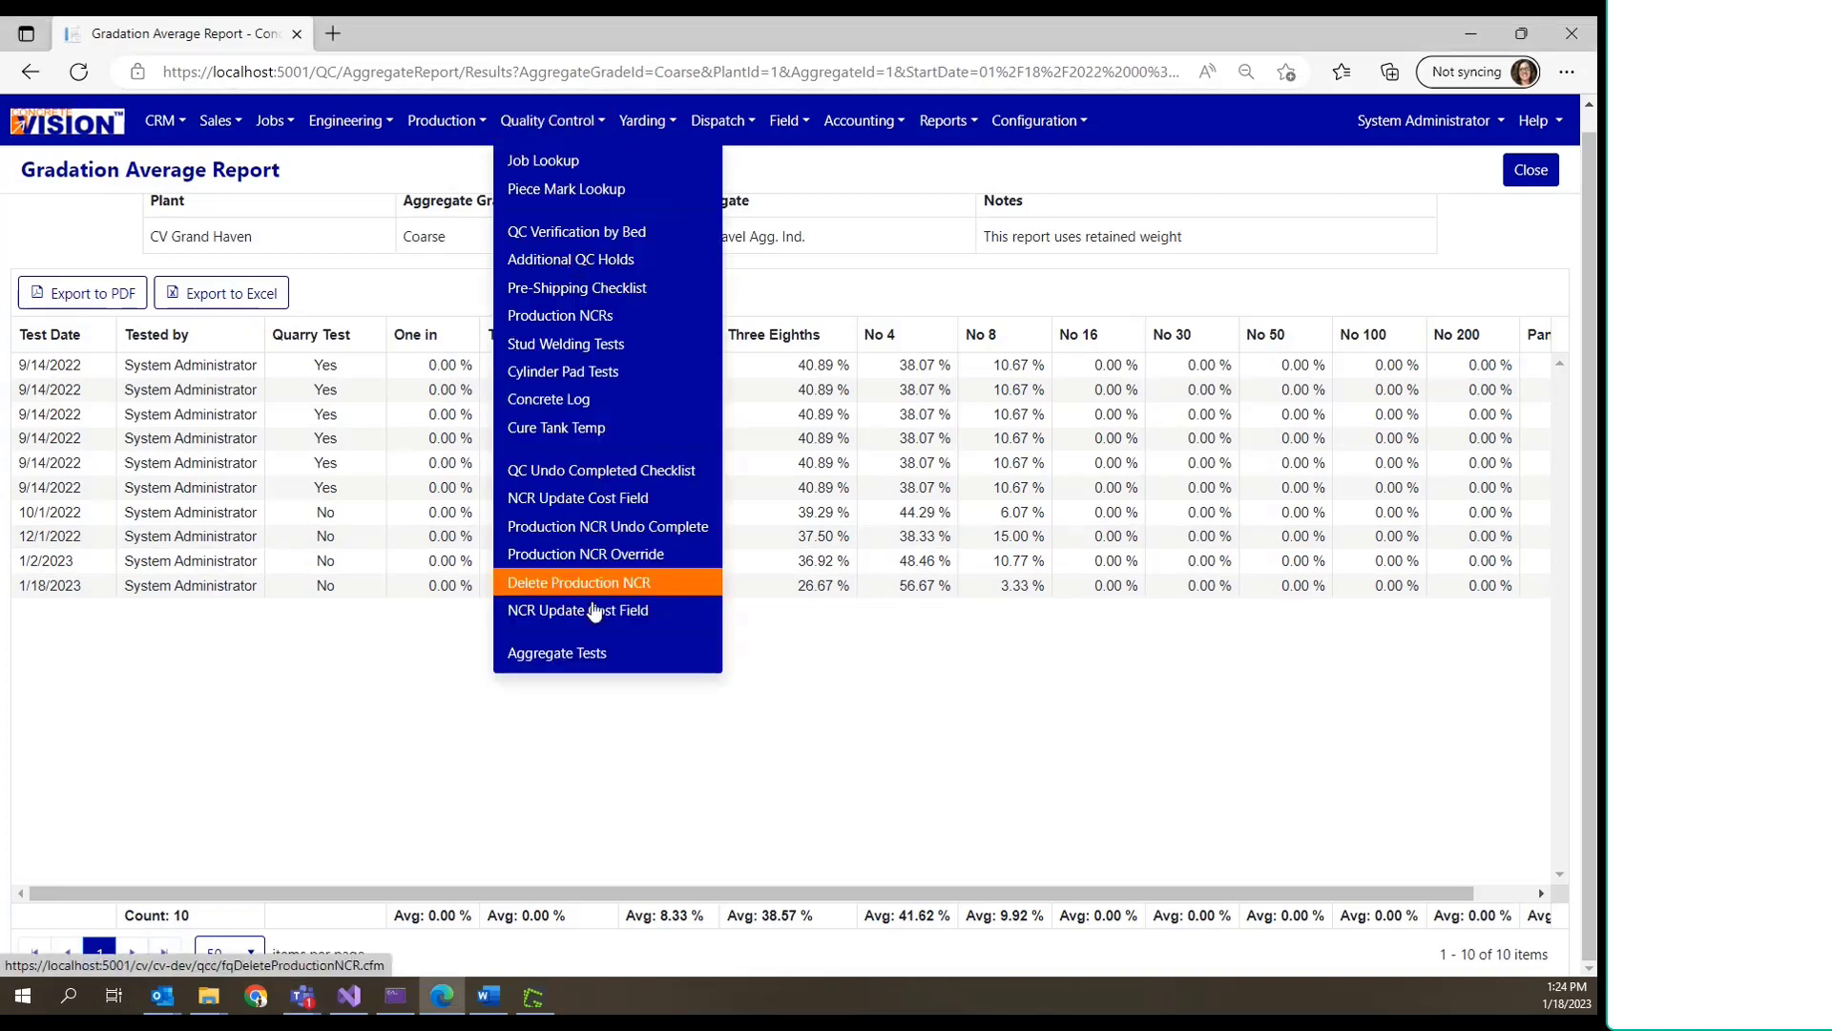
click(586, 645)
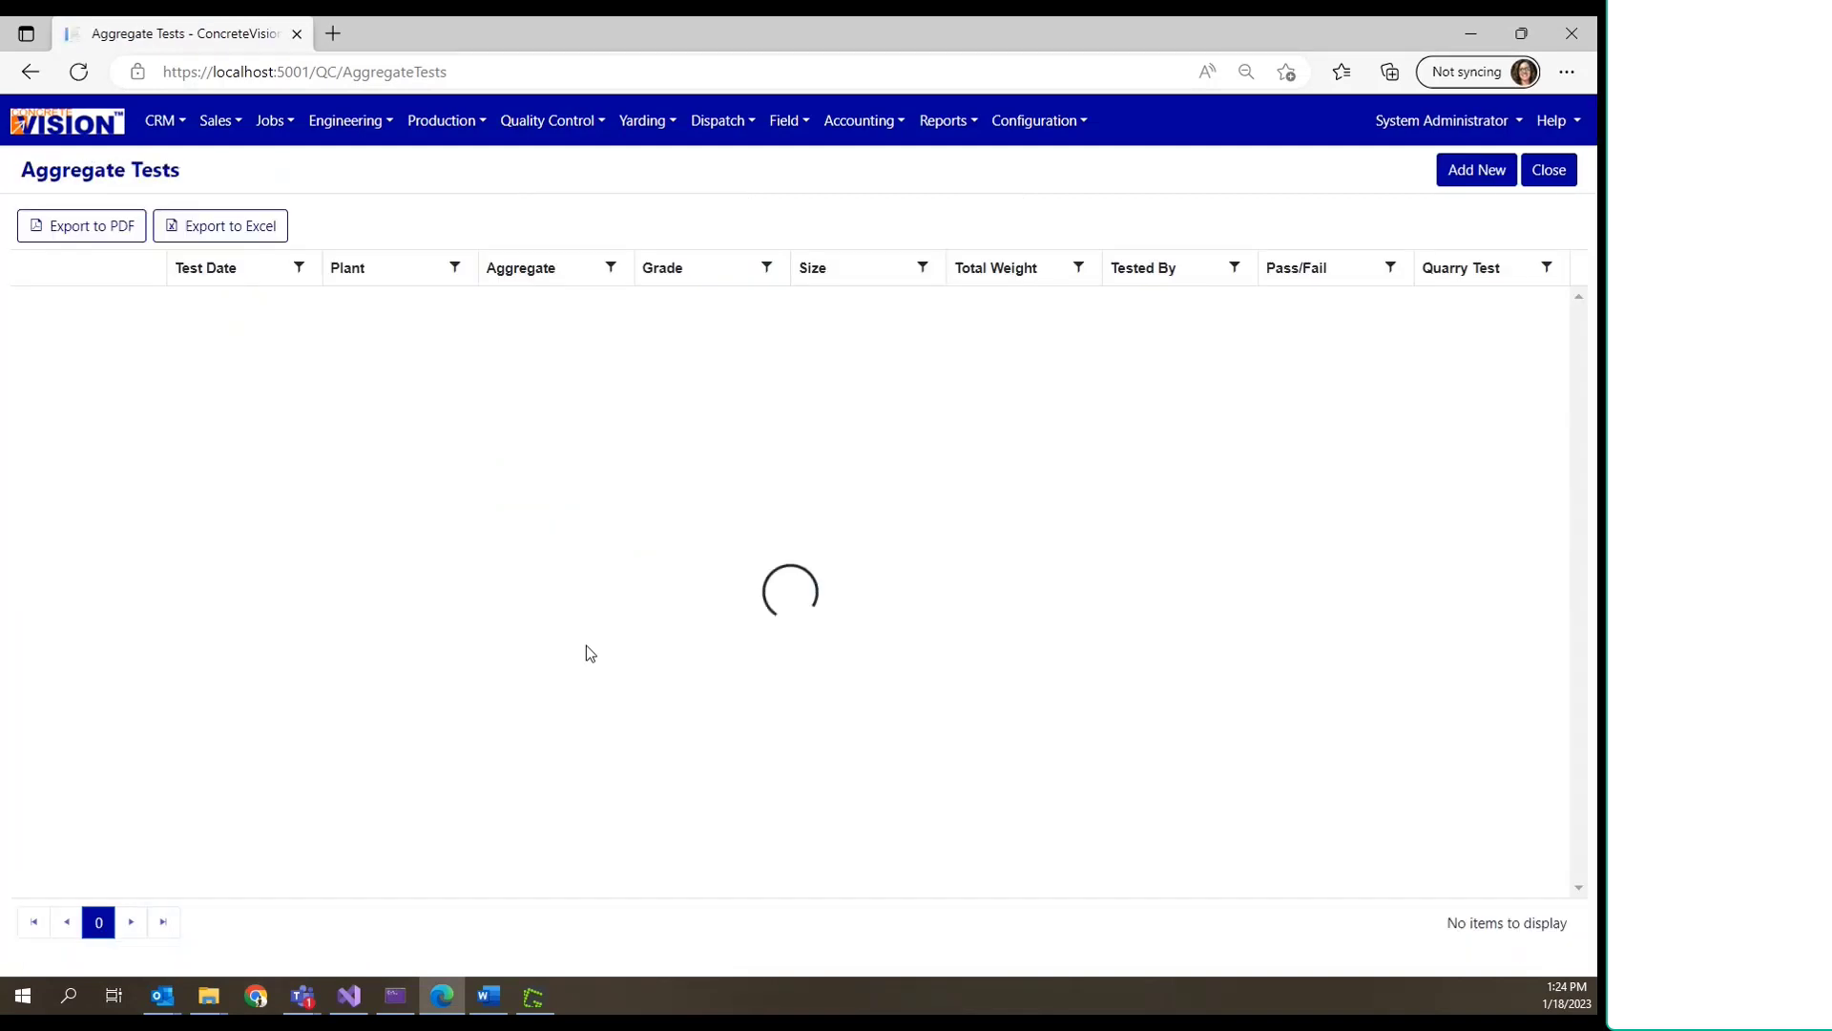
click(34, 685)
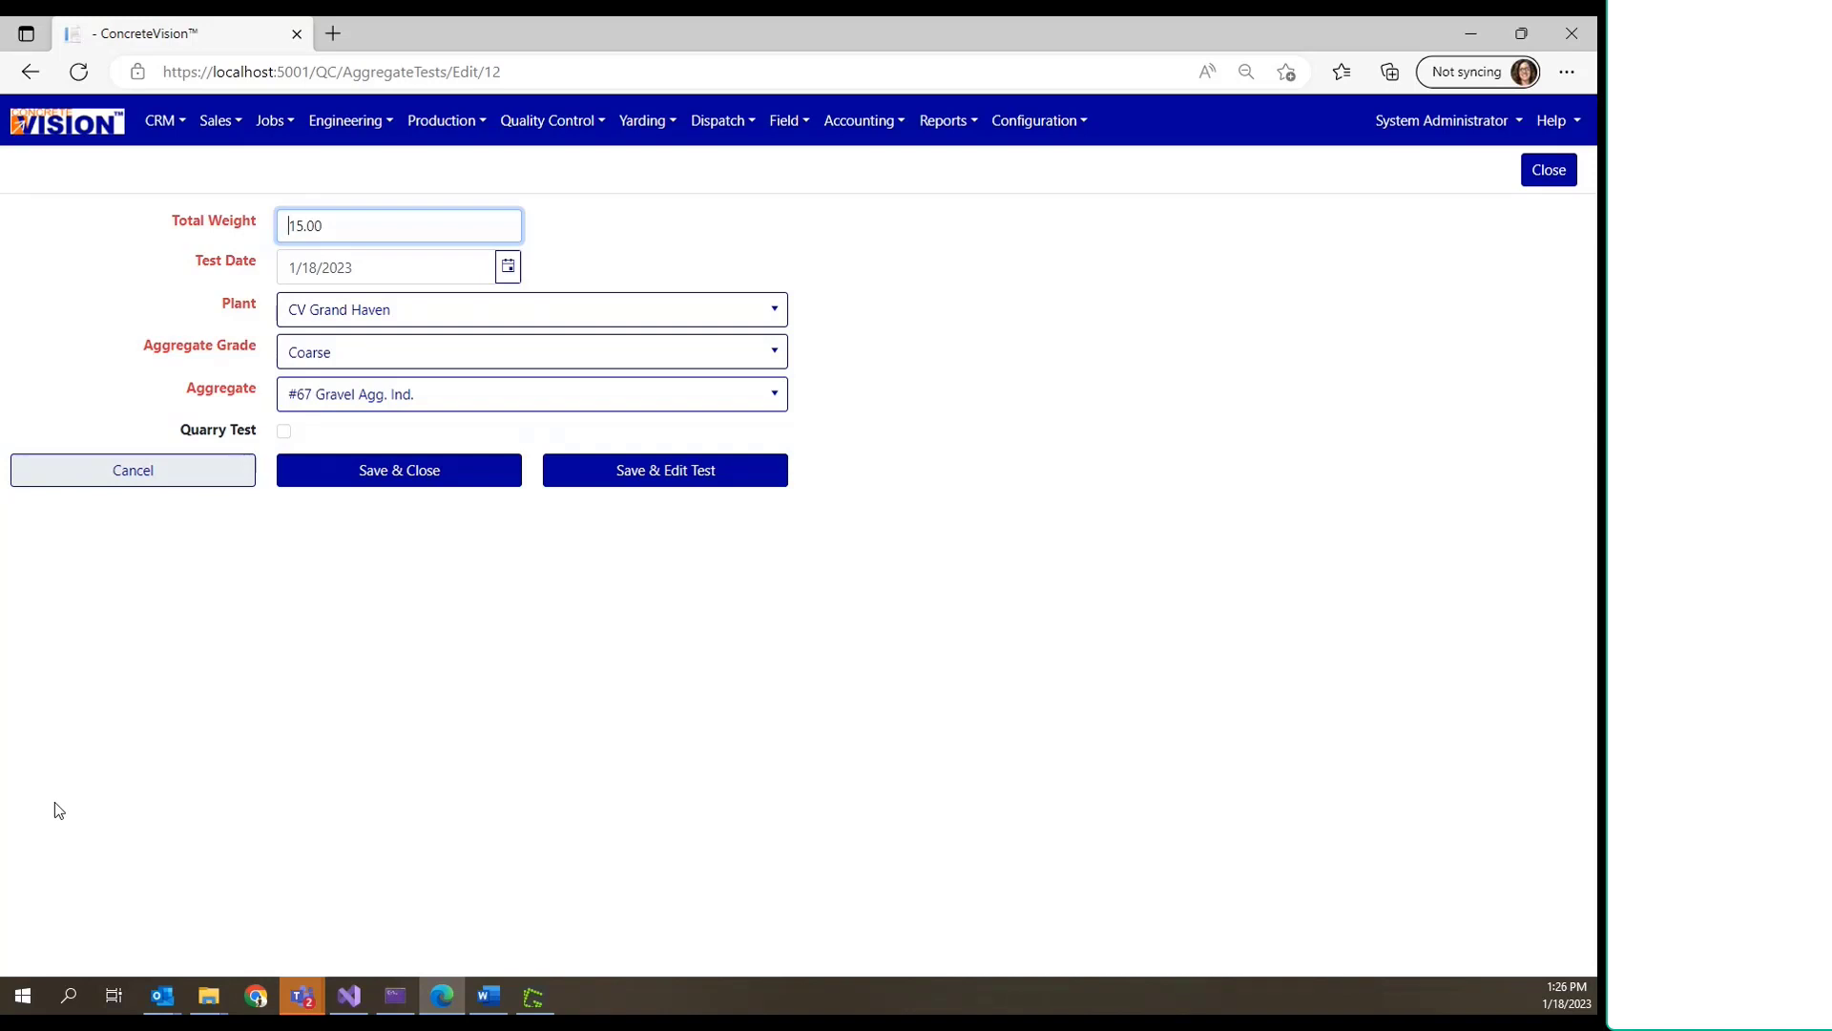
key(Return)
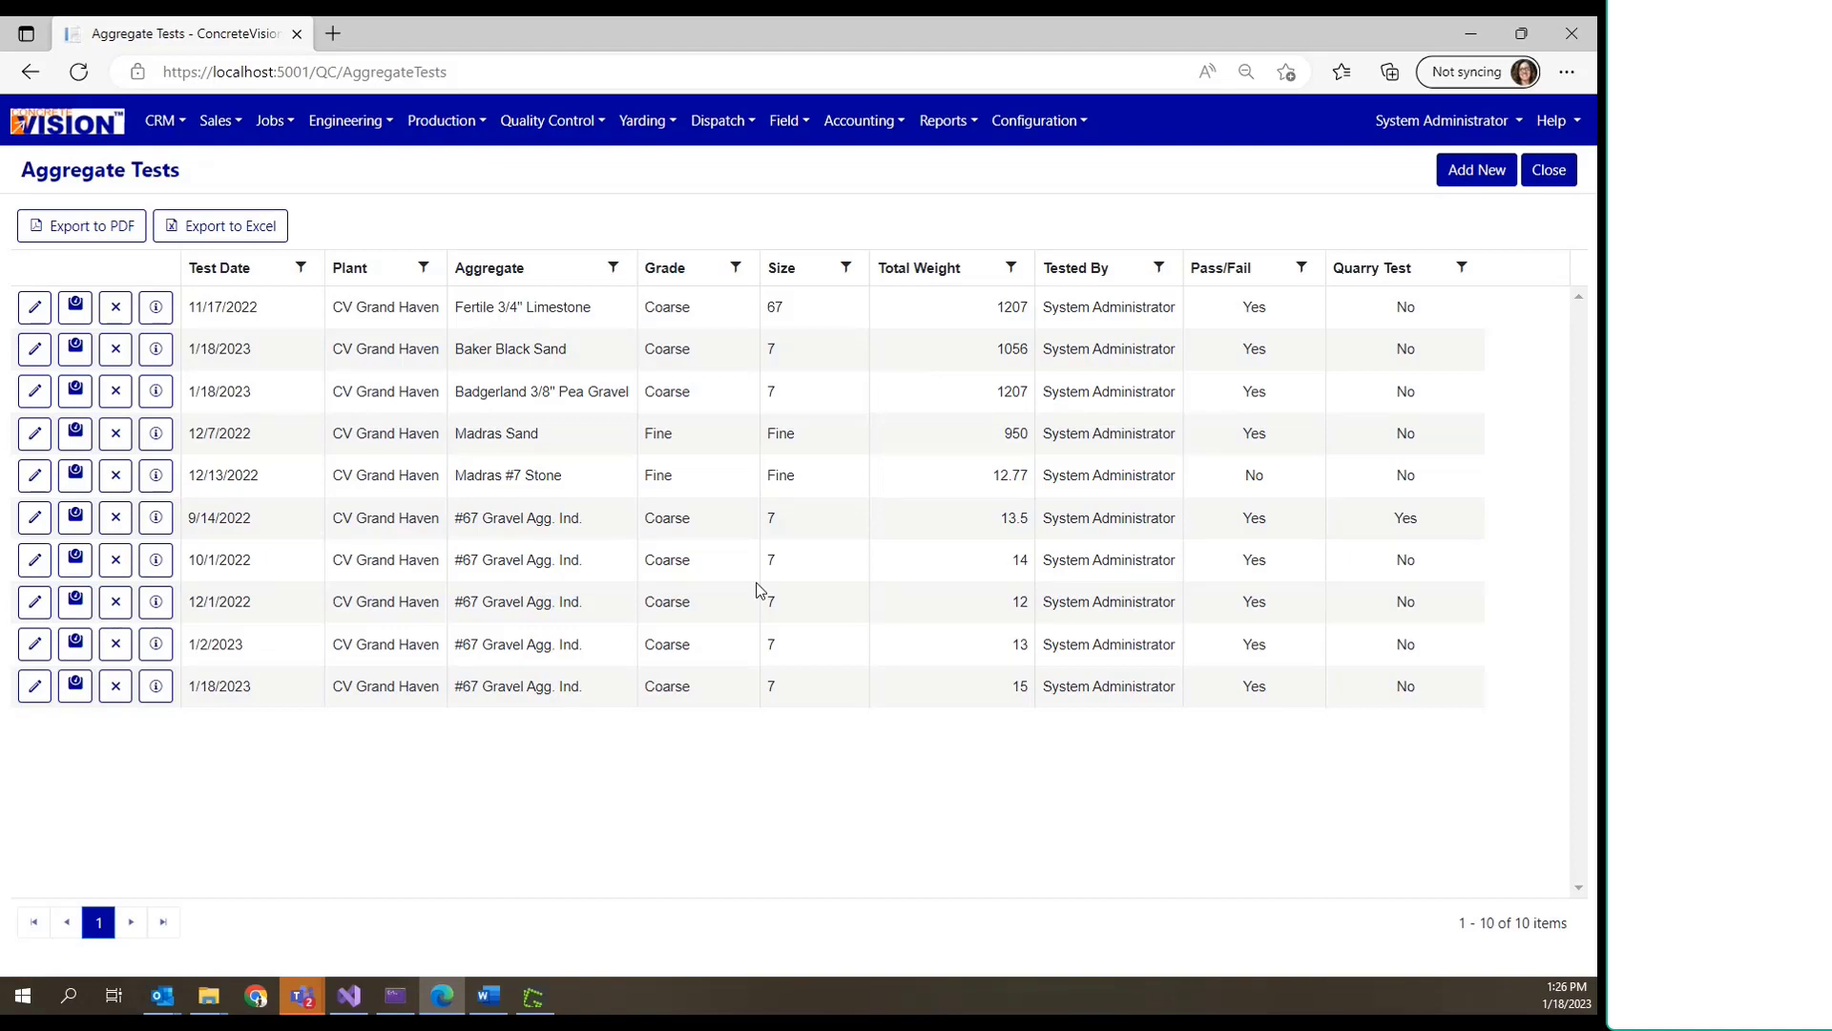
Step: Examine the aggregate specifications' excluded sieves and minimum and maximum limits across the aggregate sizes
click(1040, 133)
mouse_move(1145, 495)
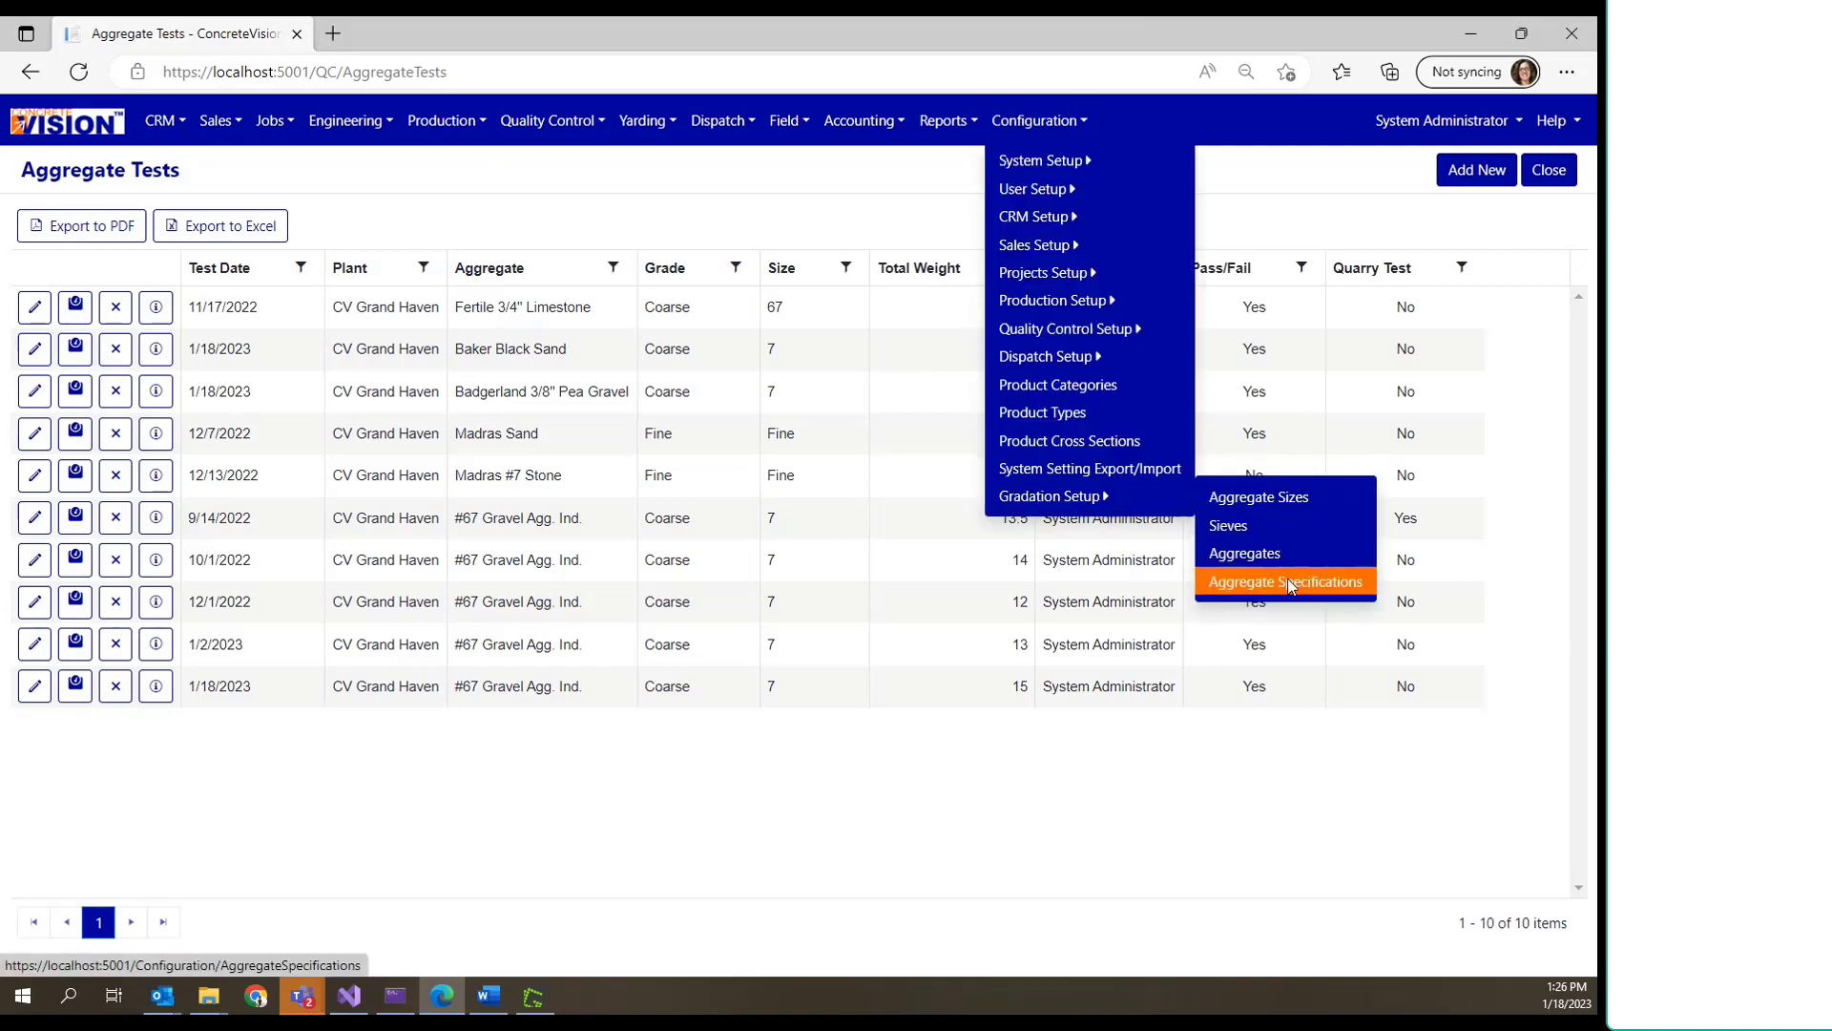
click(1288, 581)
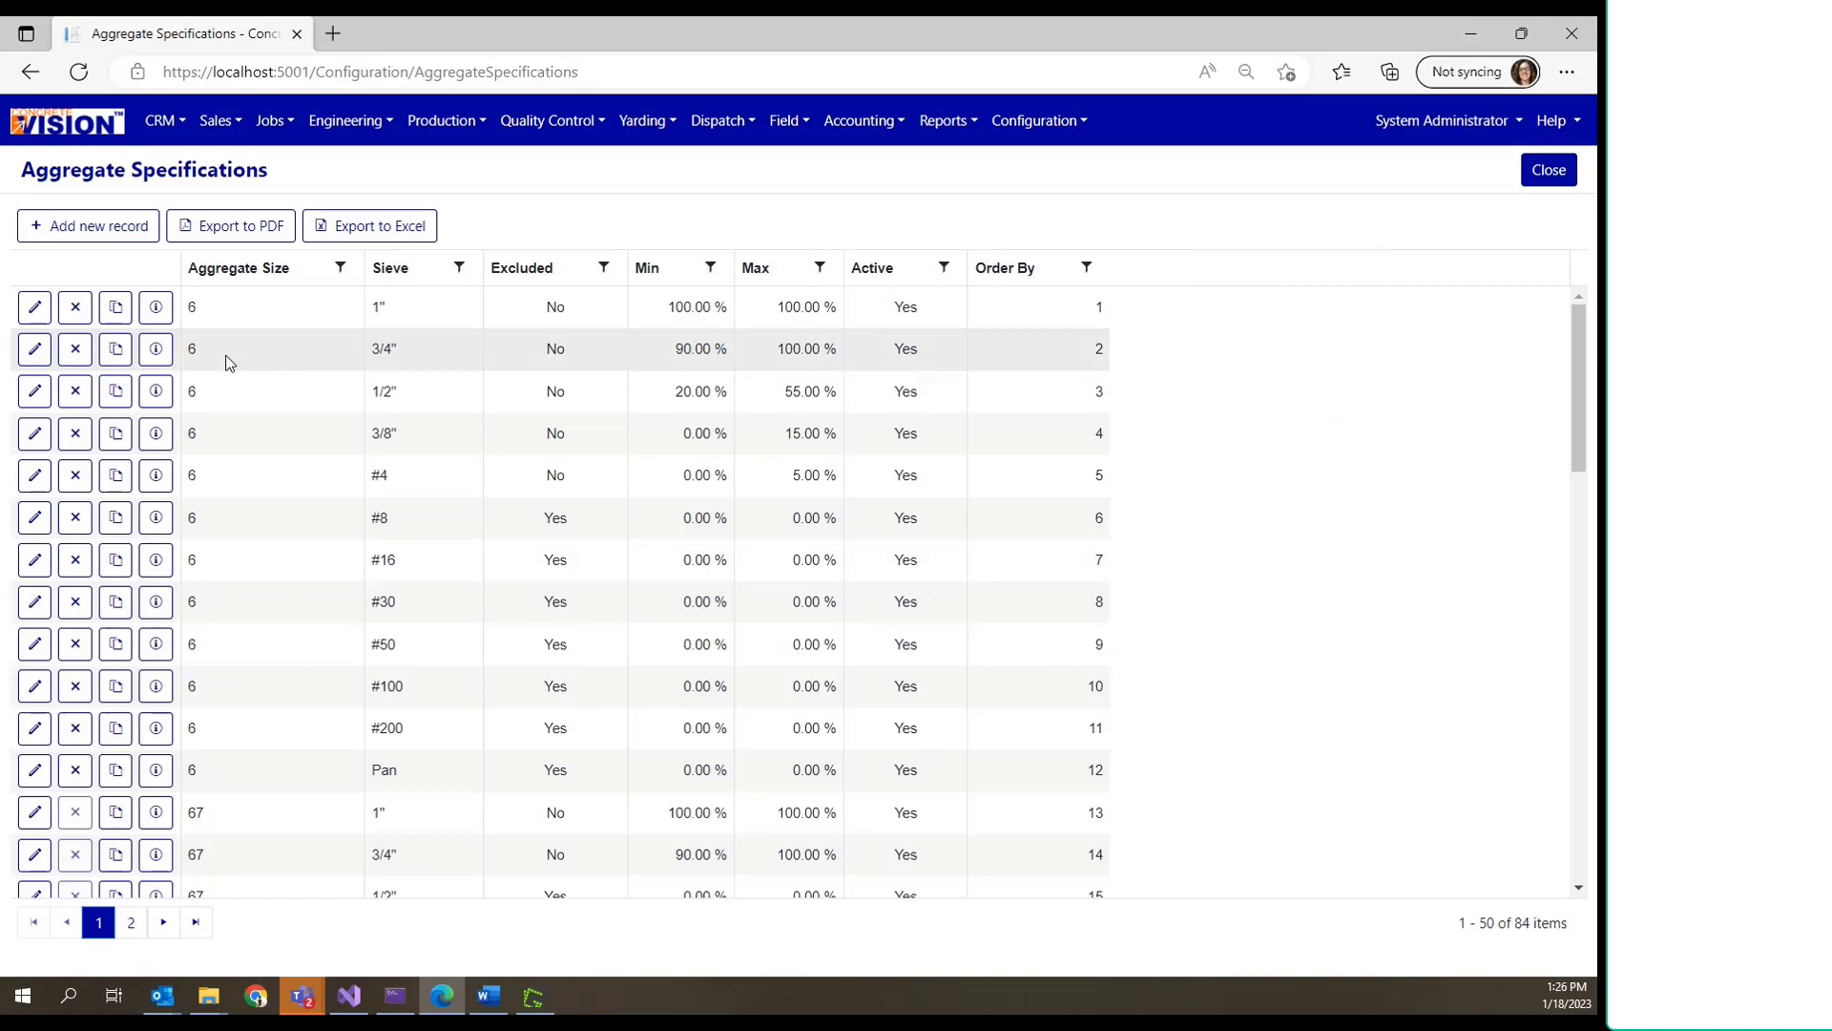
scroll(229, 363, down, 8)
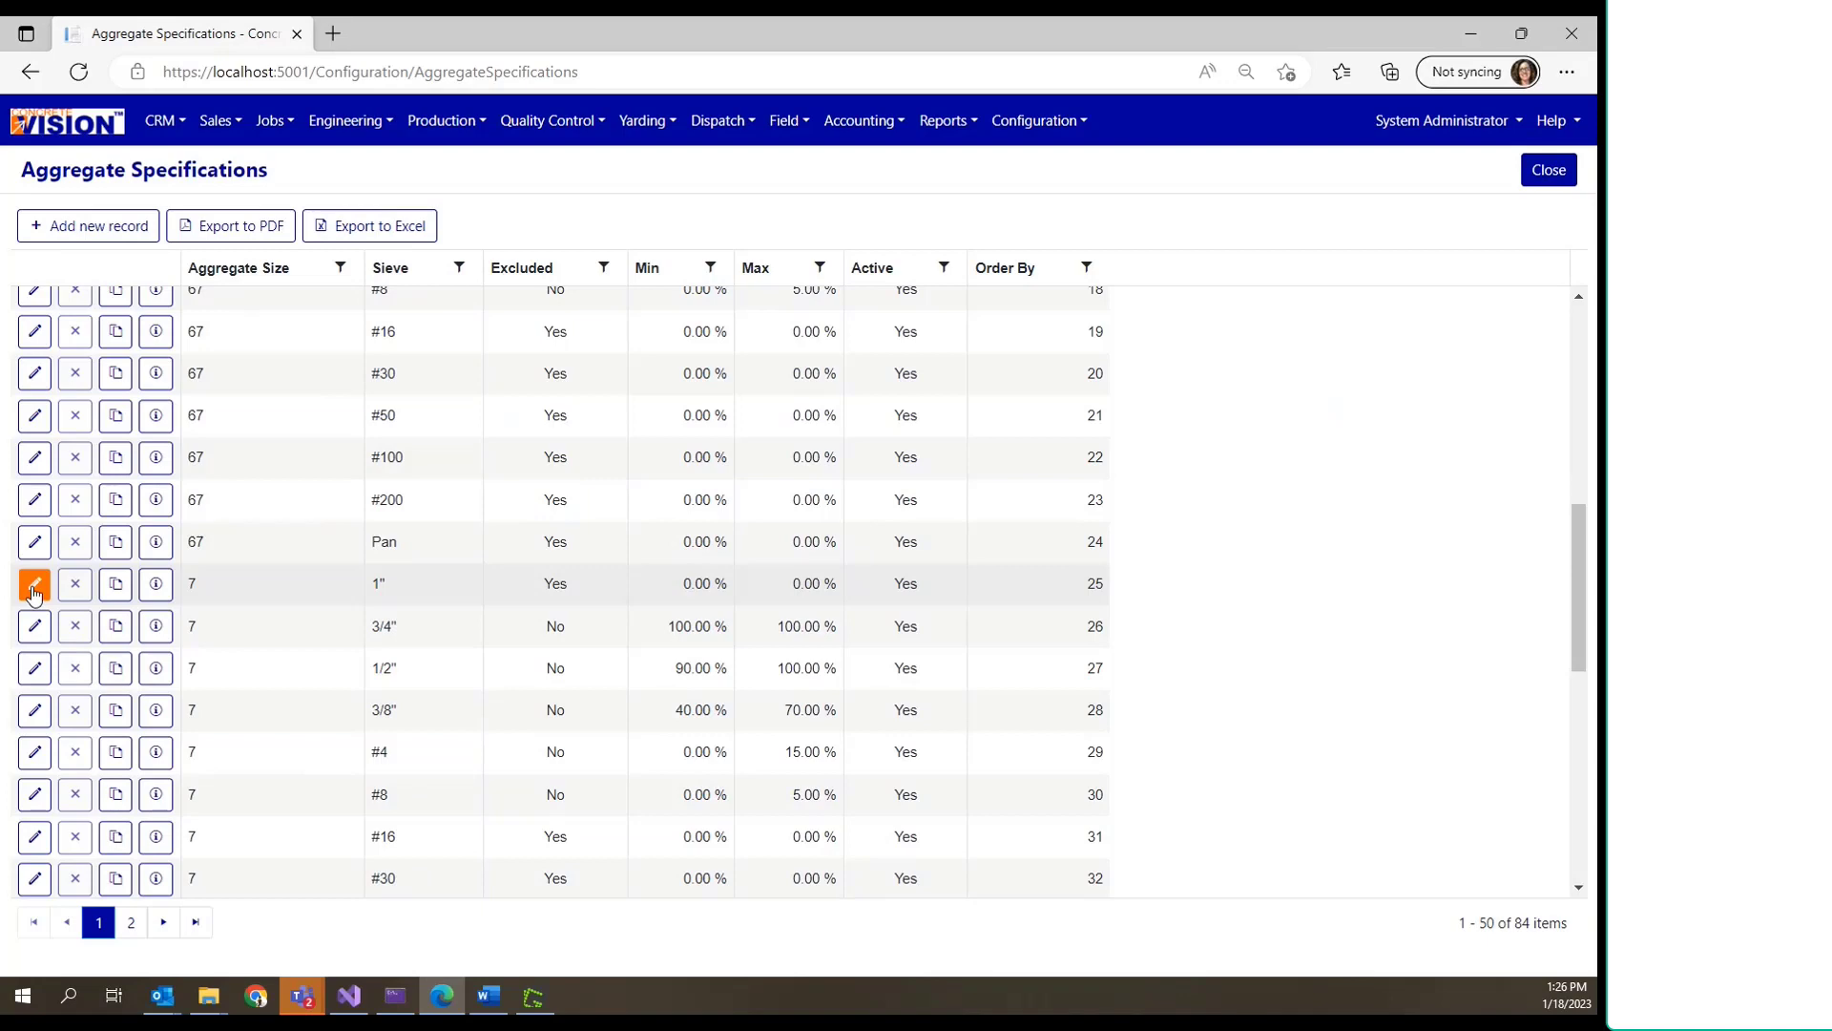
scroll(1092, 382, up, 5)
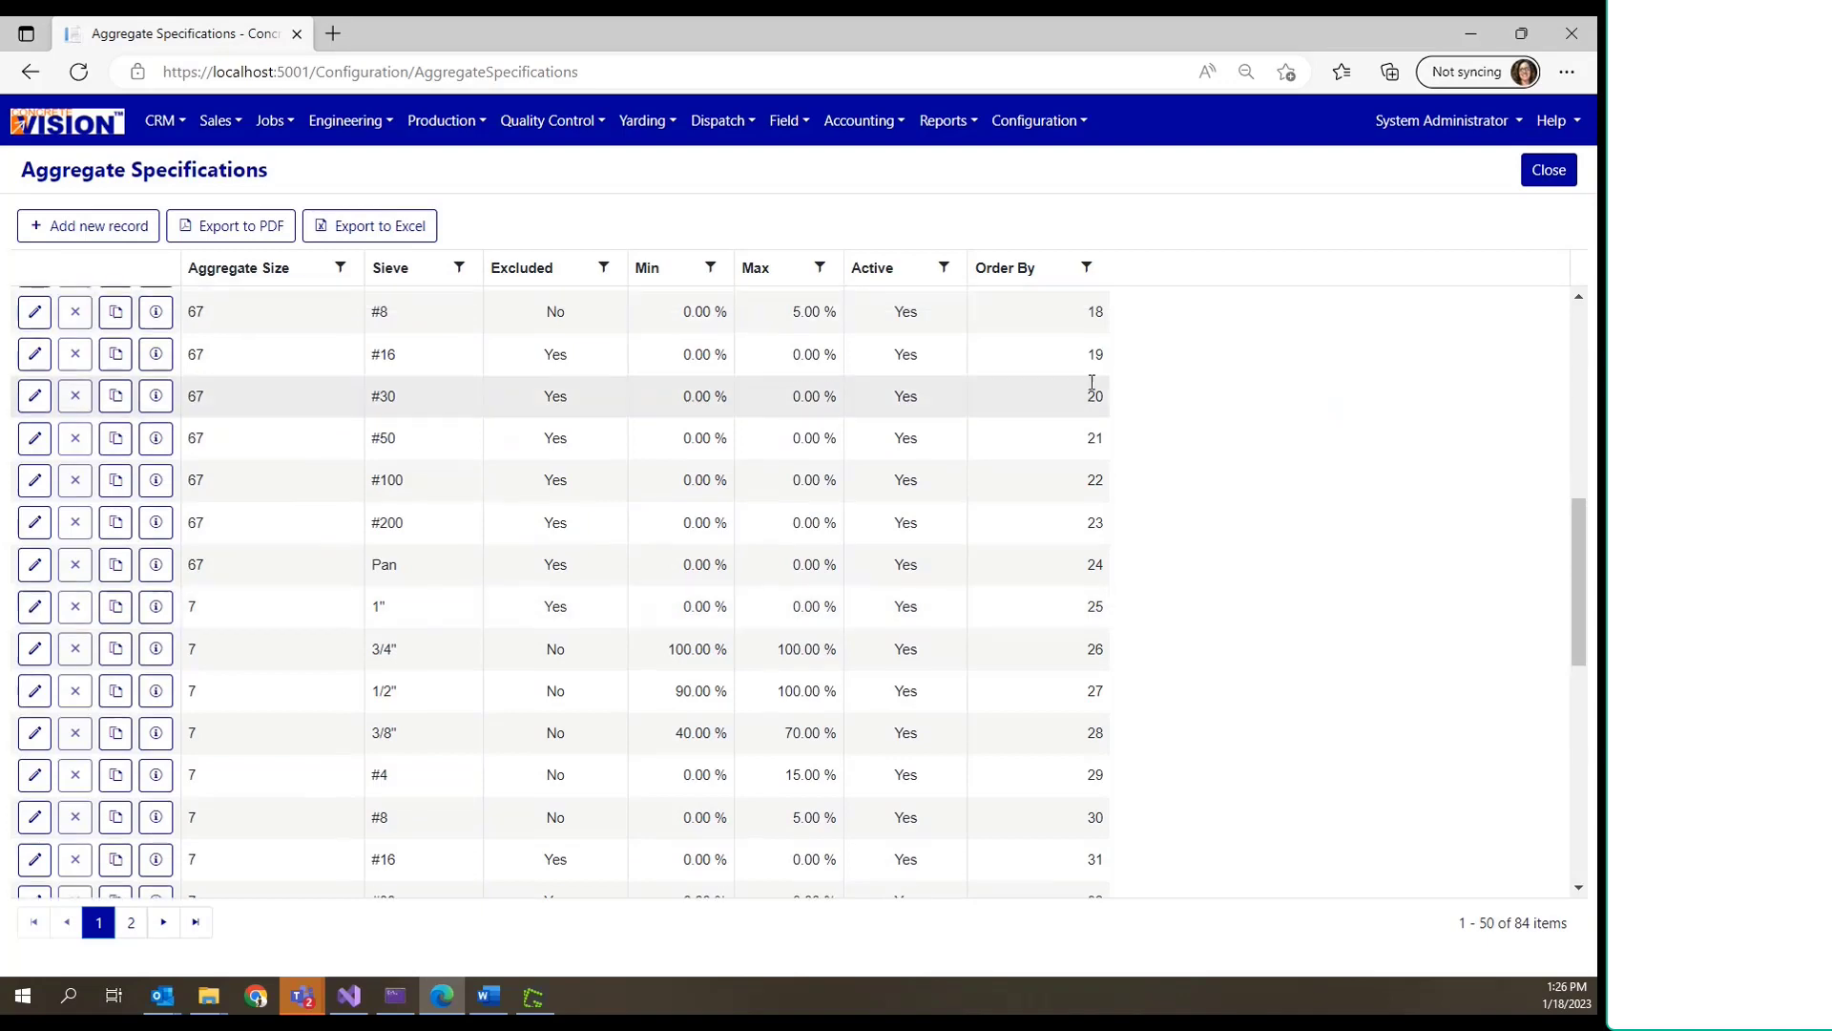
scroll(1092, 381, up, 2)
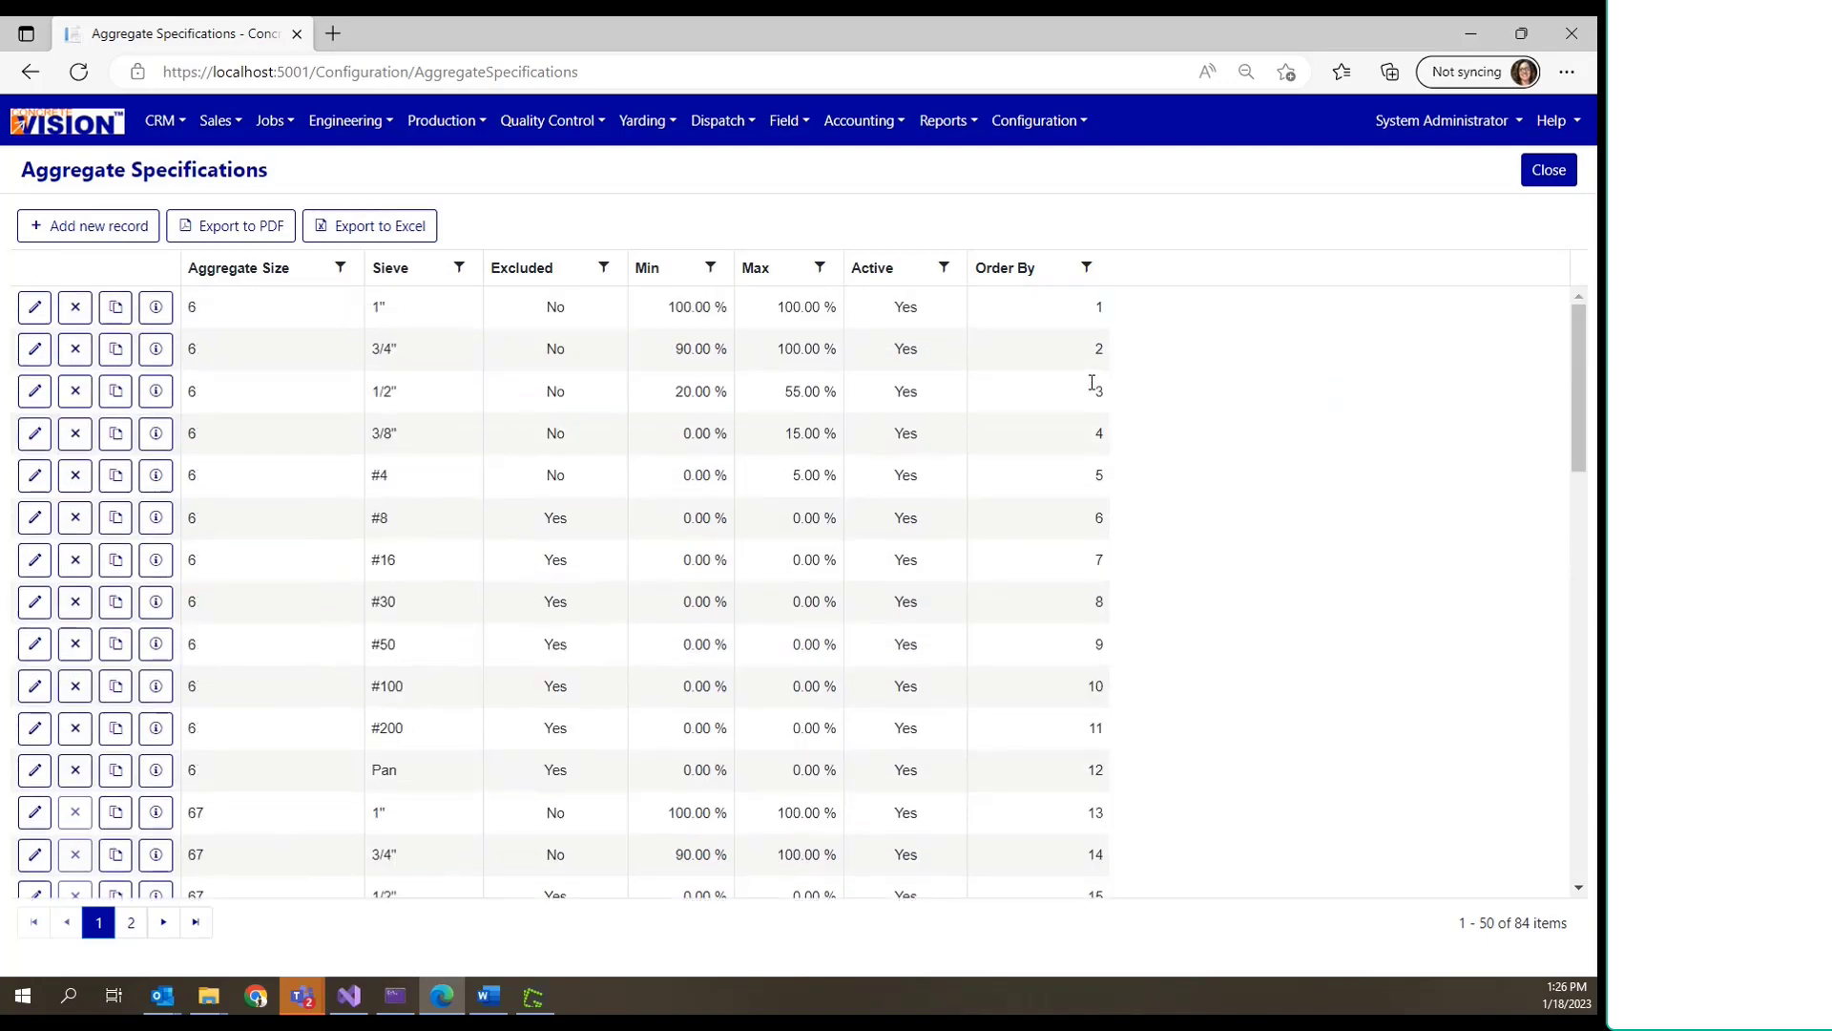
scroll(1091, 382, down, 15)
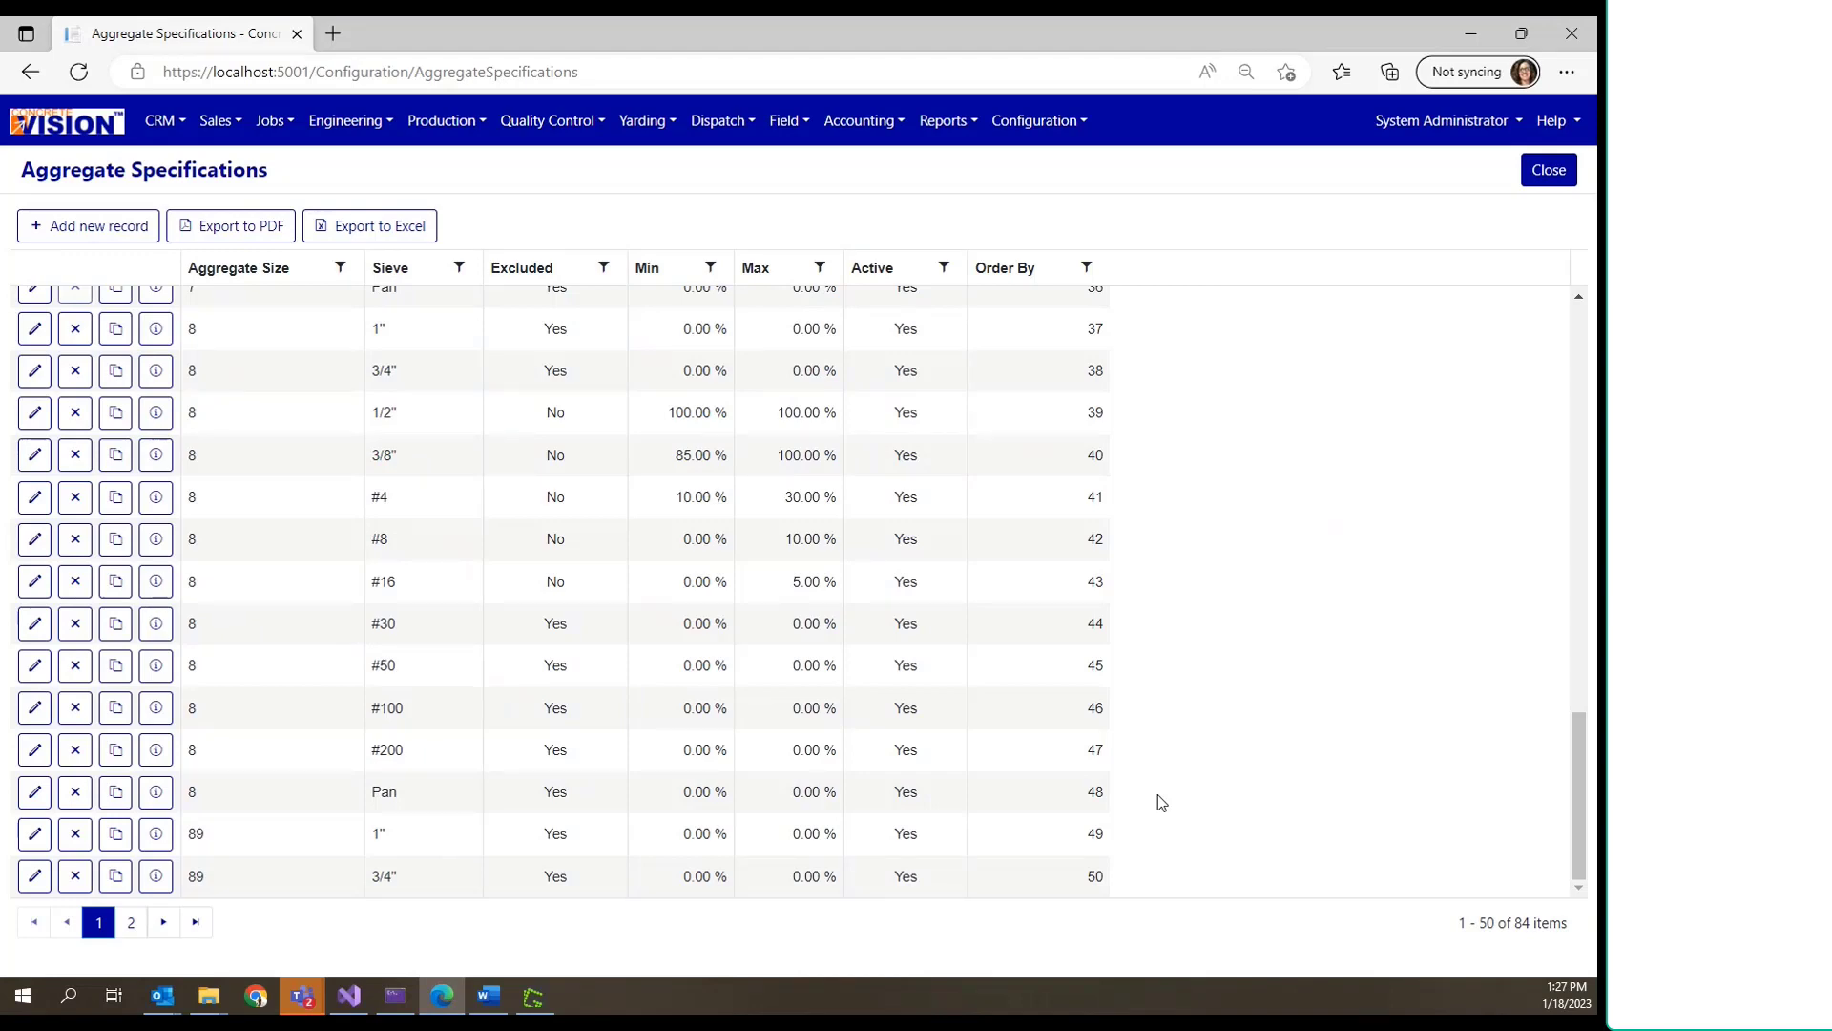
scroll(1159, 796, up, 7)
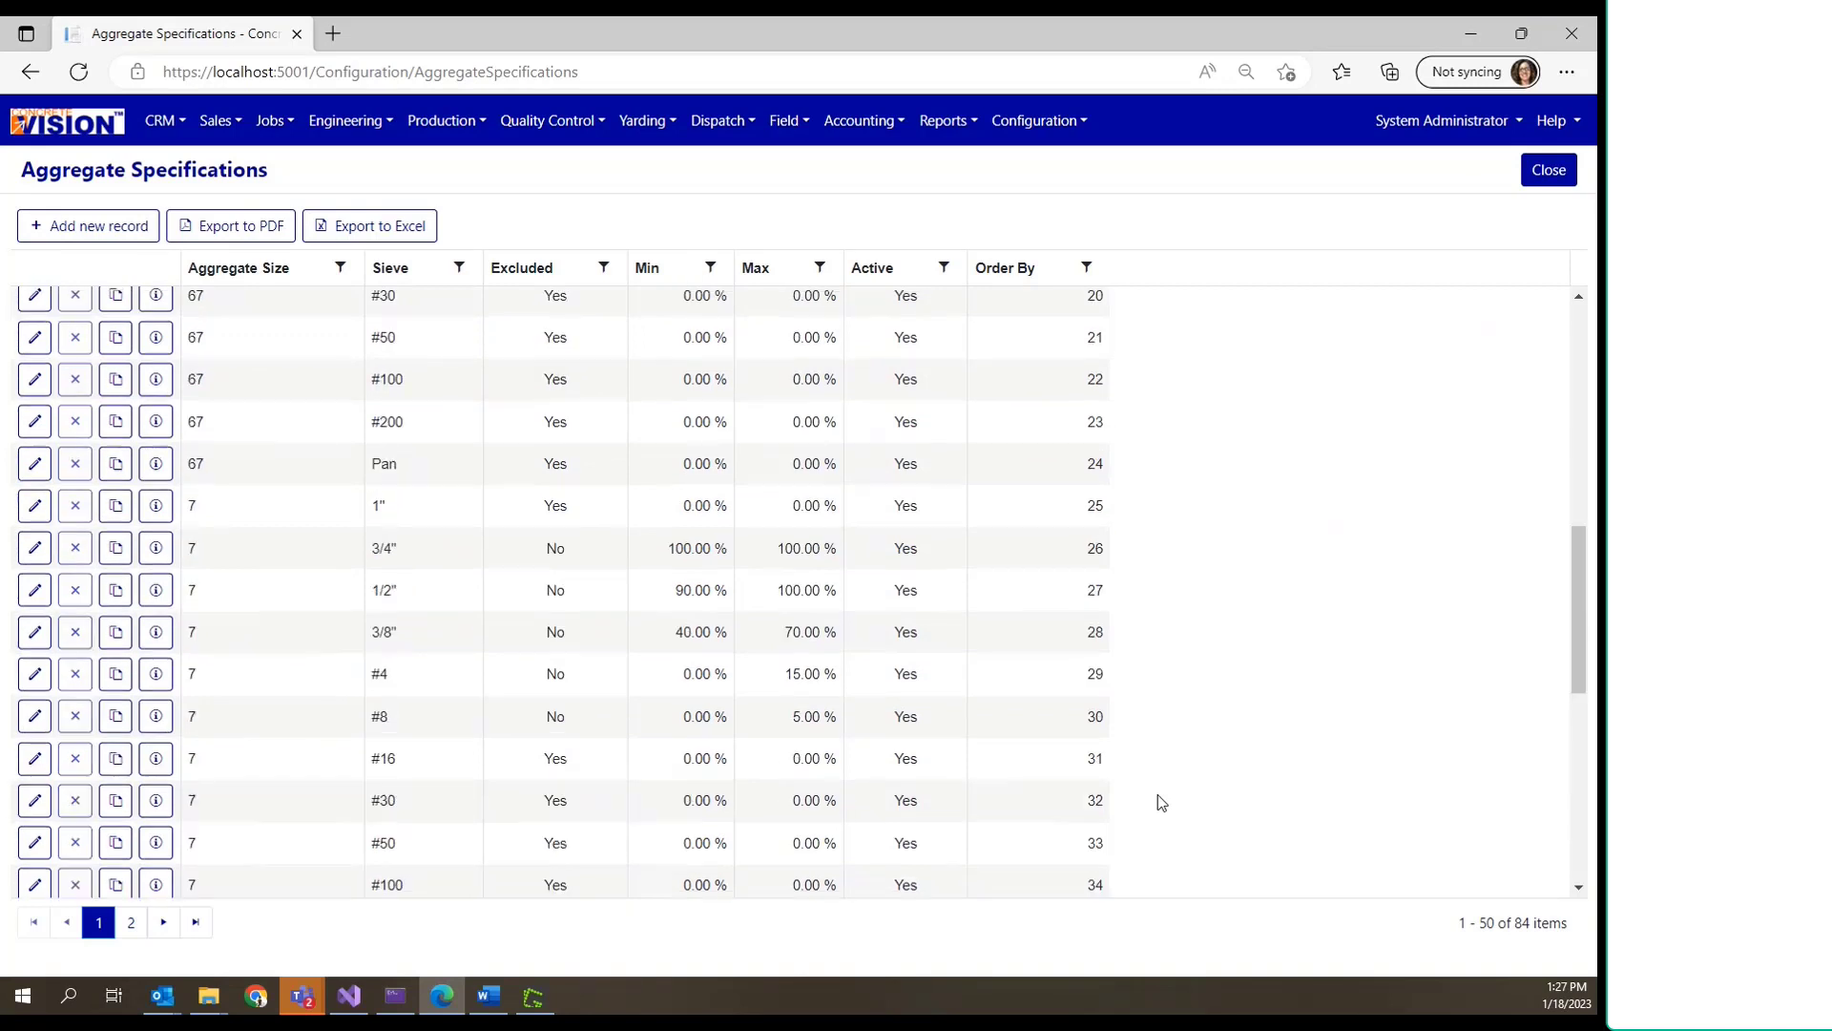
scroll(1162, 802, up, 8)
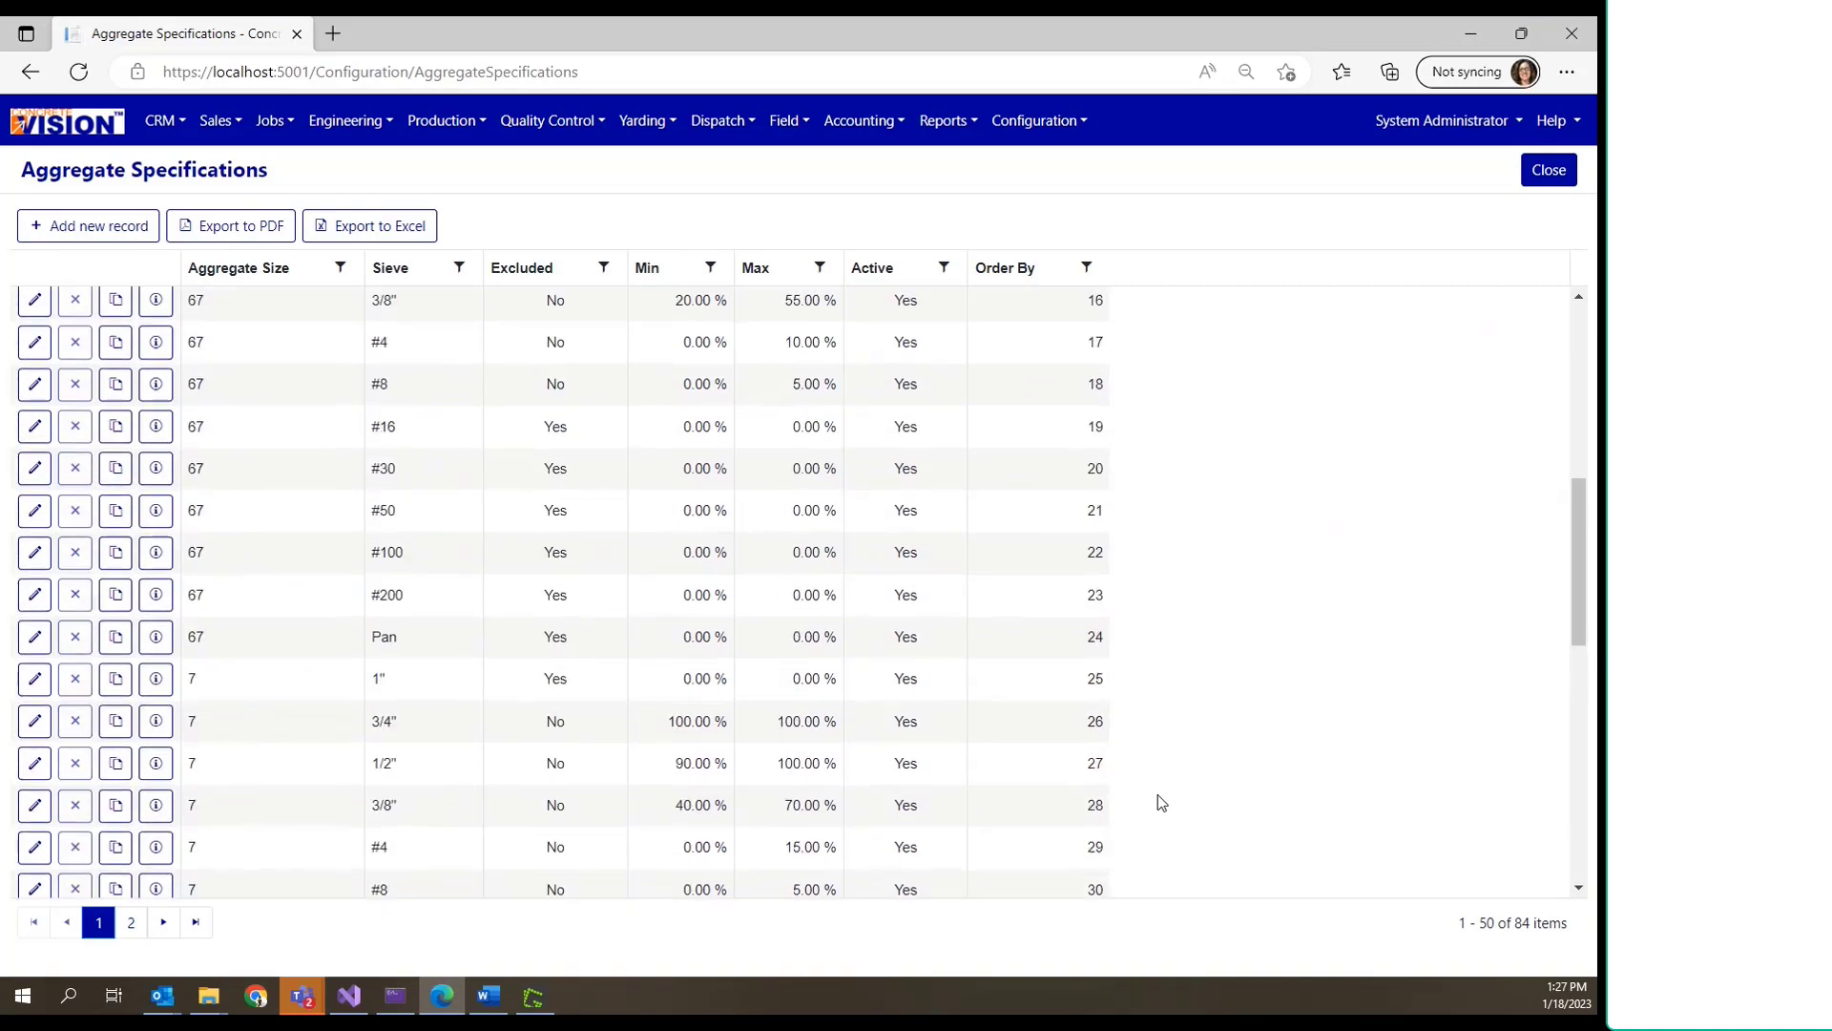